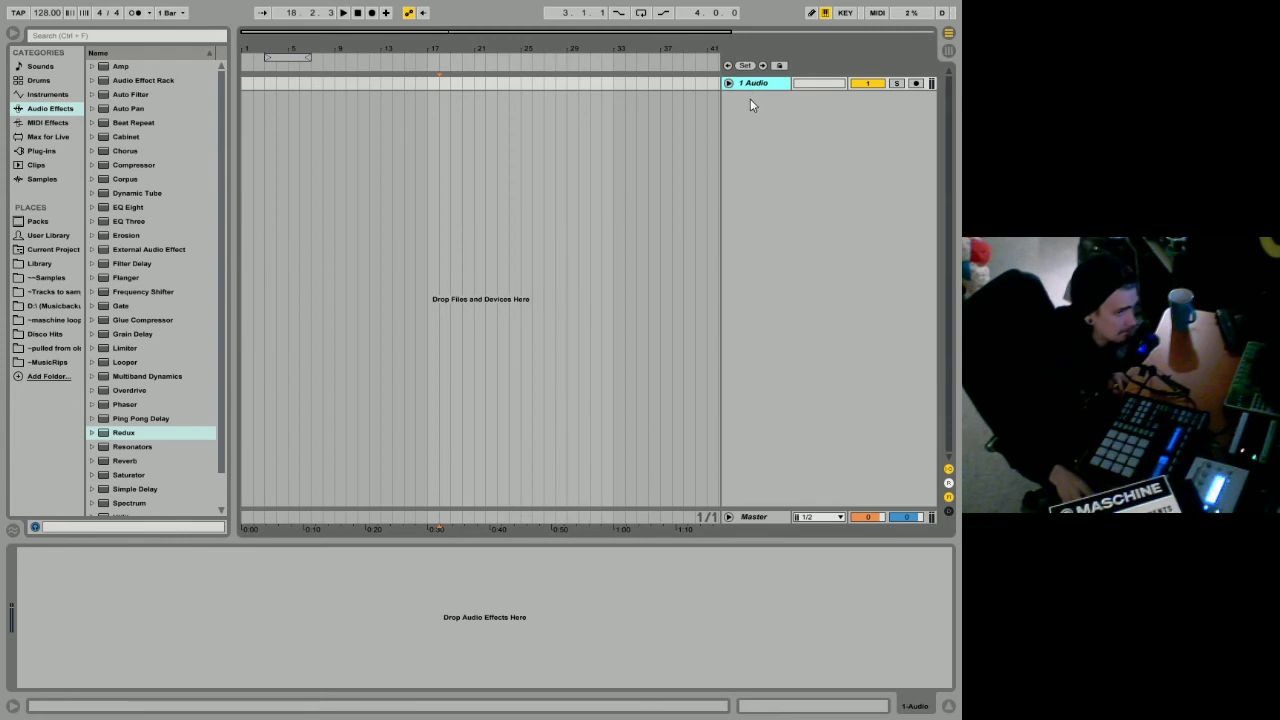
Step: Unfold the 1 Audio track and preview NBT1 Bassdrum 008 from the library's Big Room Tools Vol 1 WAV drum samples
drag(754, 89, 759, 122)
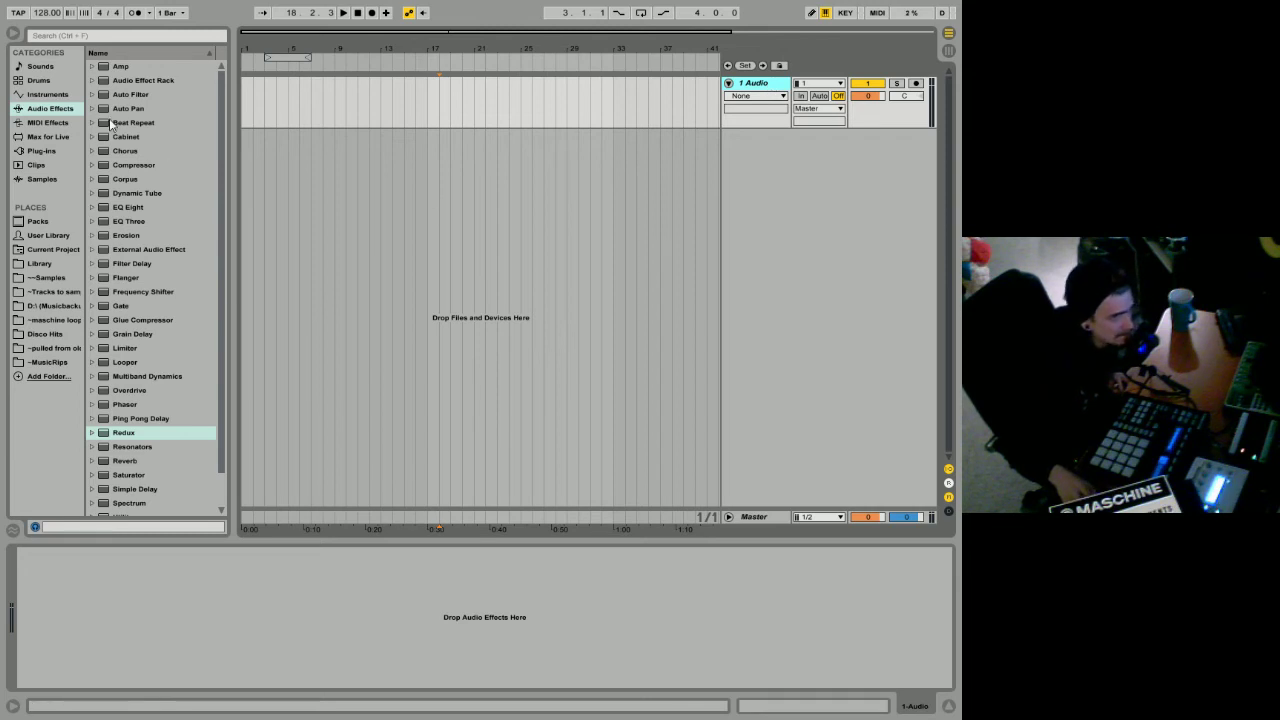
click(42, 264)
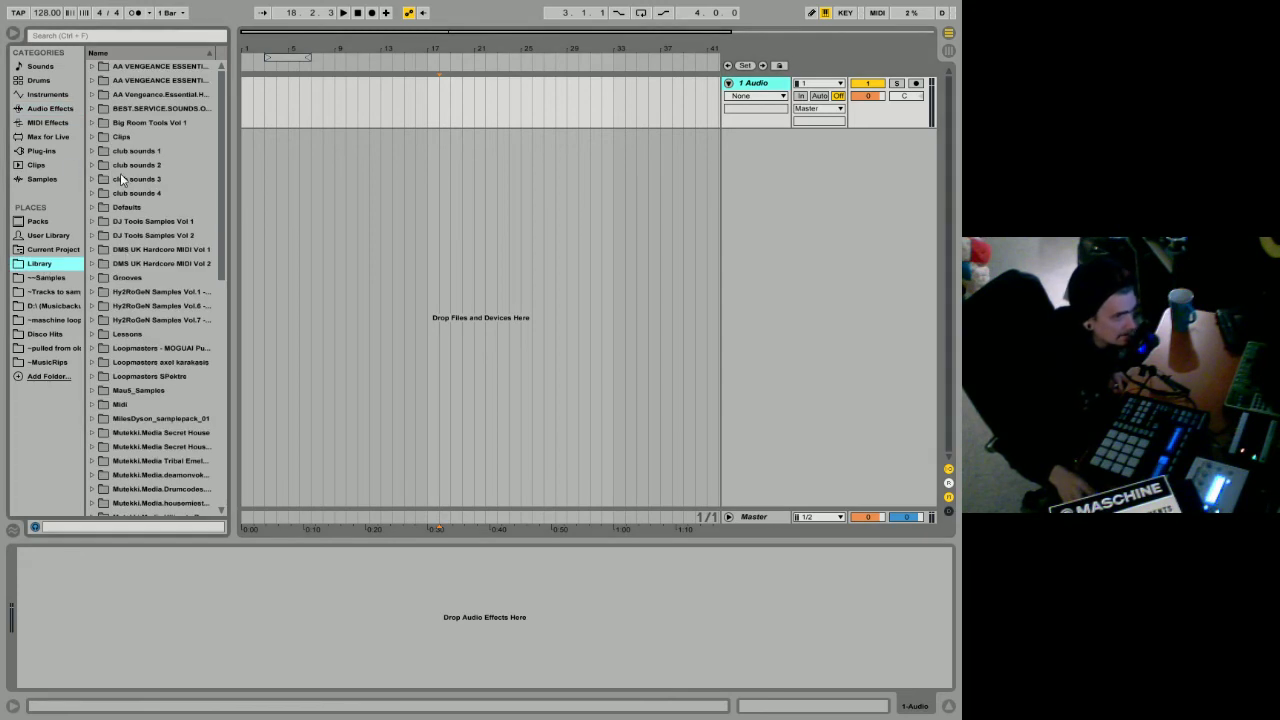
click(93, 123)
click(101, 150)
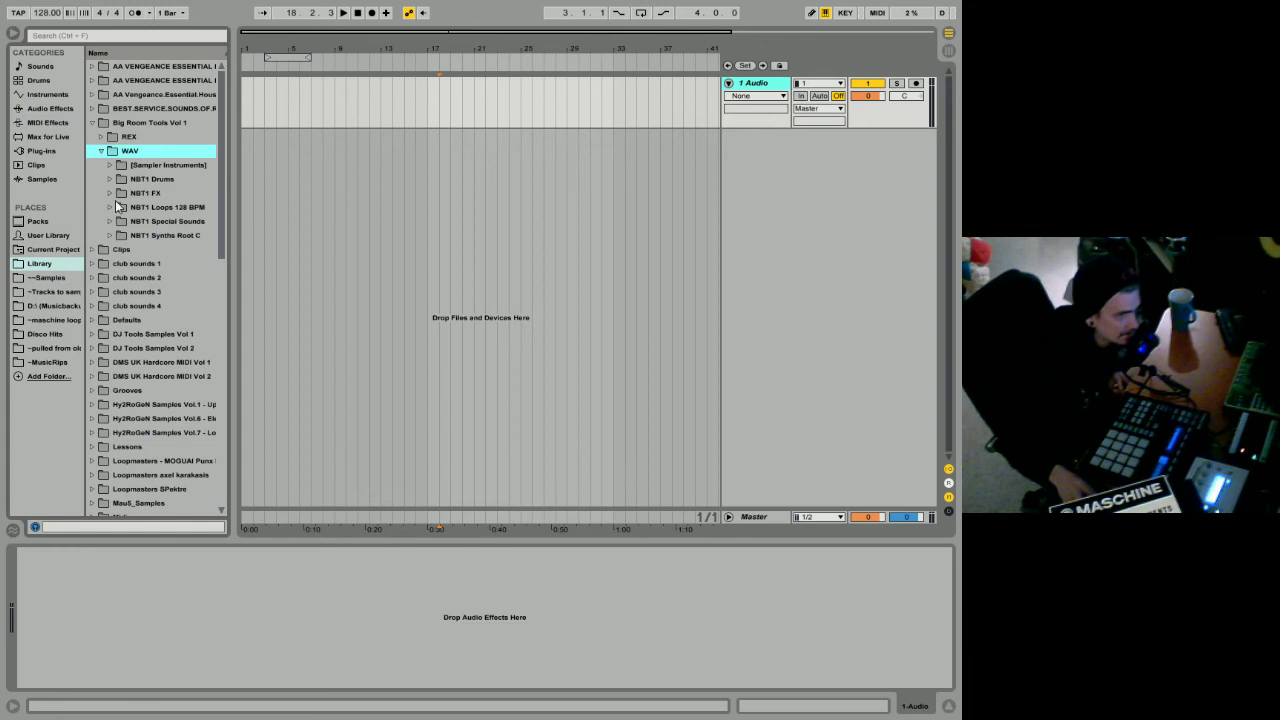
click(111, 180)
click(118, 195)
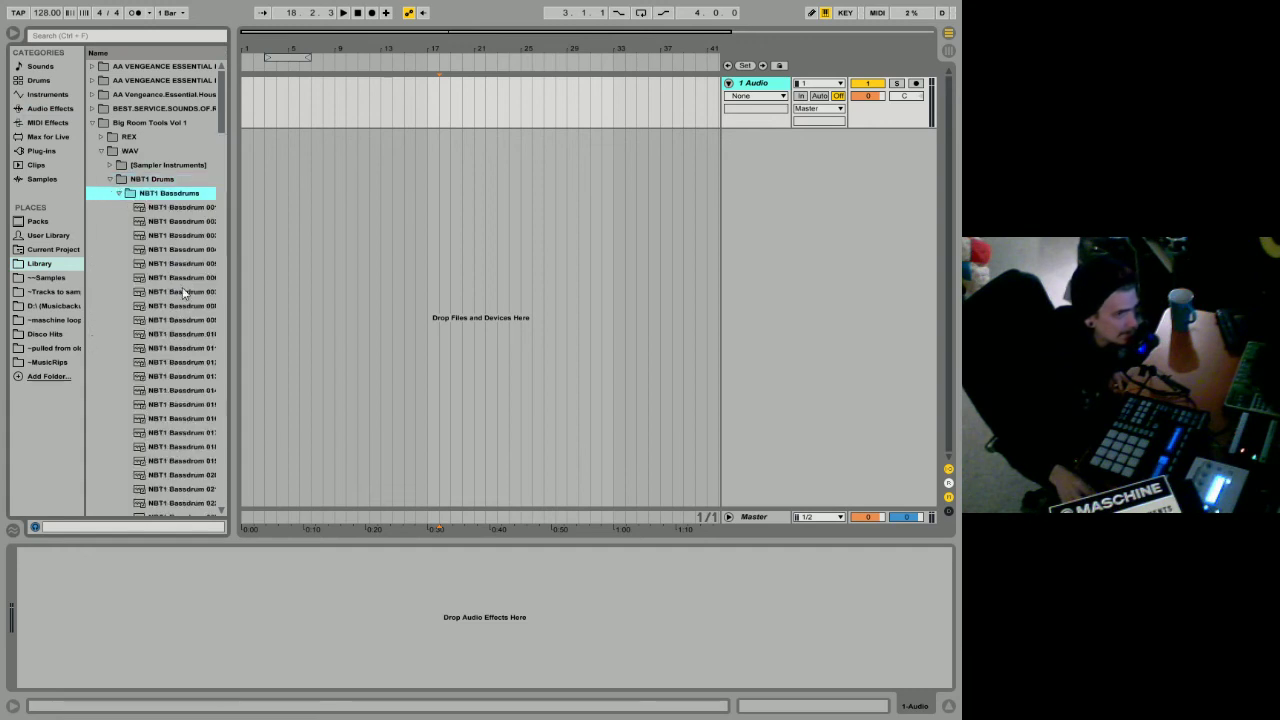
click(175, 306)
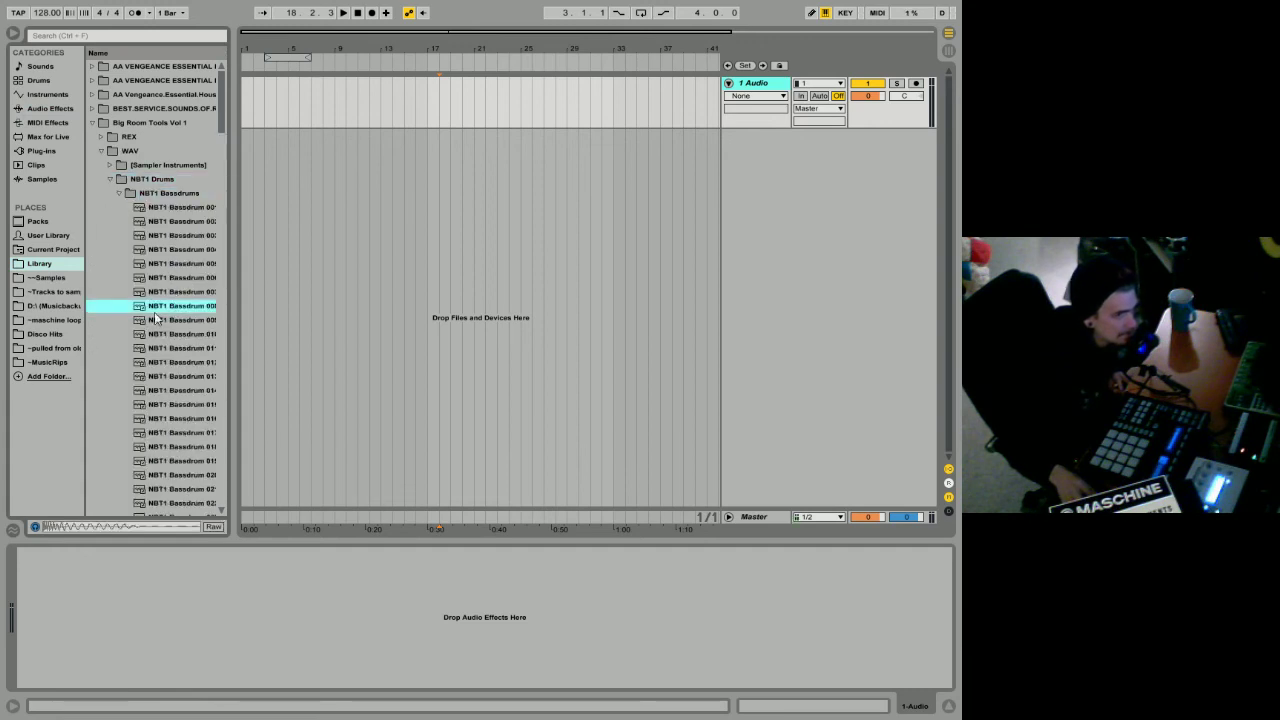
Step: Place the NBT1 Bassdrum 008 sample at 17.1.1 on a new audio track below 1 Audio
click(437, 157)
click(432, 119)
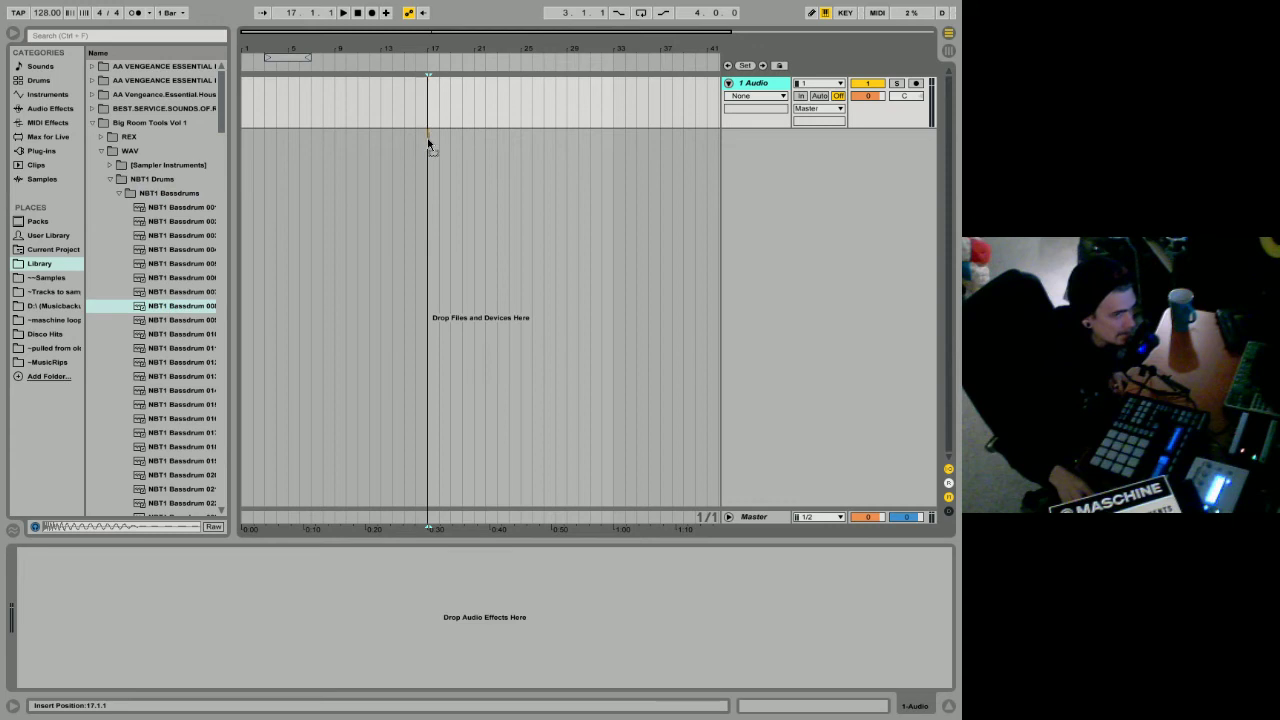
mouse_move(428, 139)
mouse_down()
mouse_move(431, 155)
mouse_move(545, 215)
mouse_move(429, 159)
mouse_up()
key(ctrl+t)
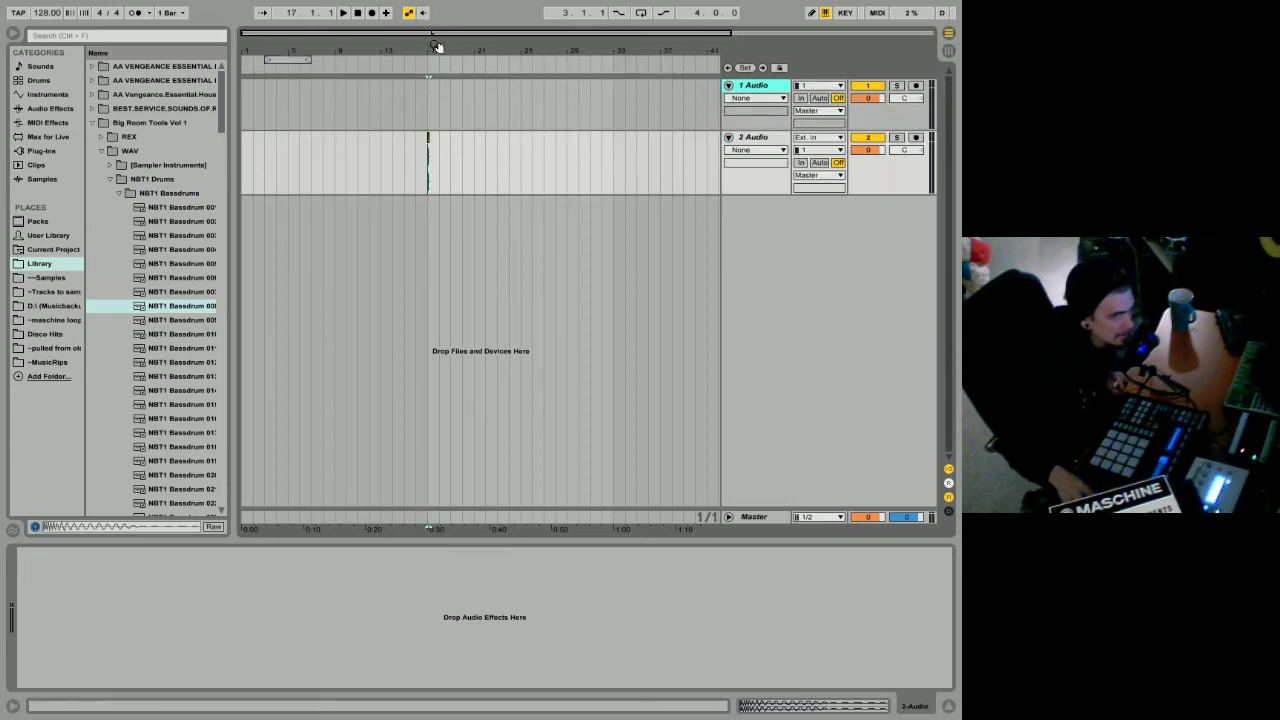
Step: Select the beat from 17.1.1 to 17.2.1 and duplicate it three times to fill bar 17 with four kicks
drag(444, 50, 436, 150)
drag(319, 100, 348, 100)
click(353, 163)
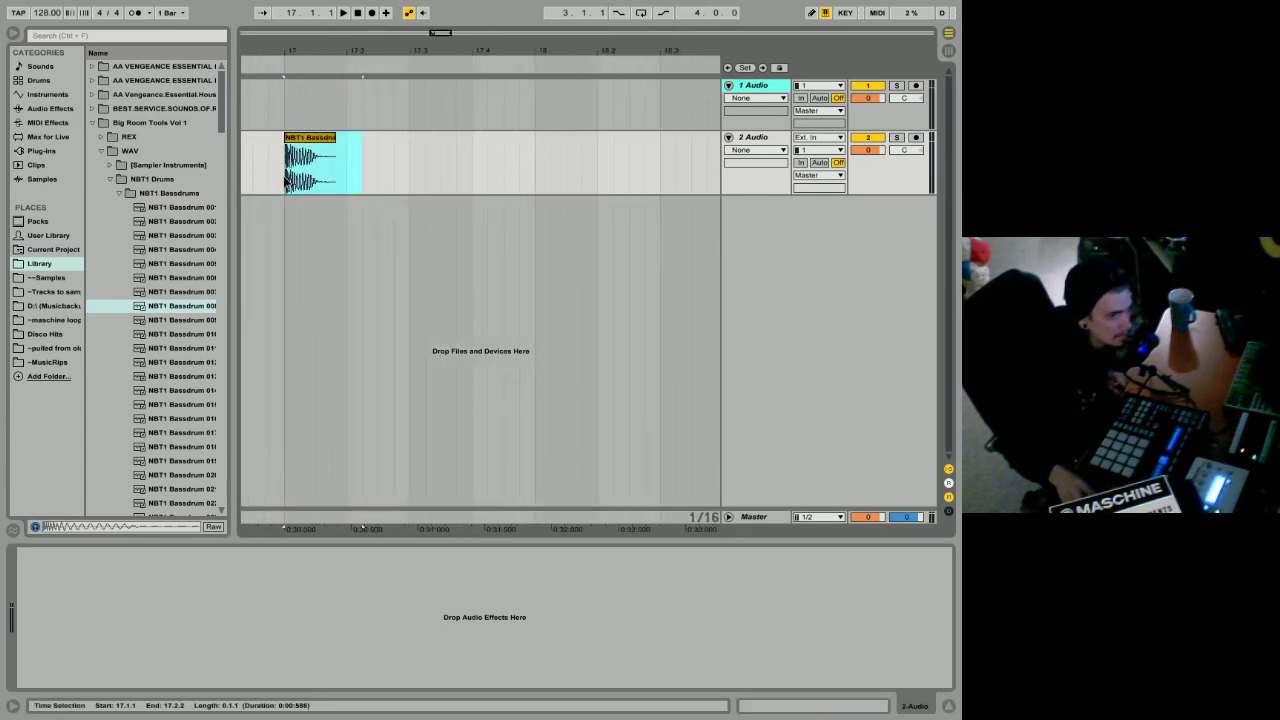
drag(354, 164, 285, 176)
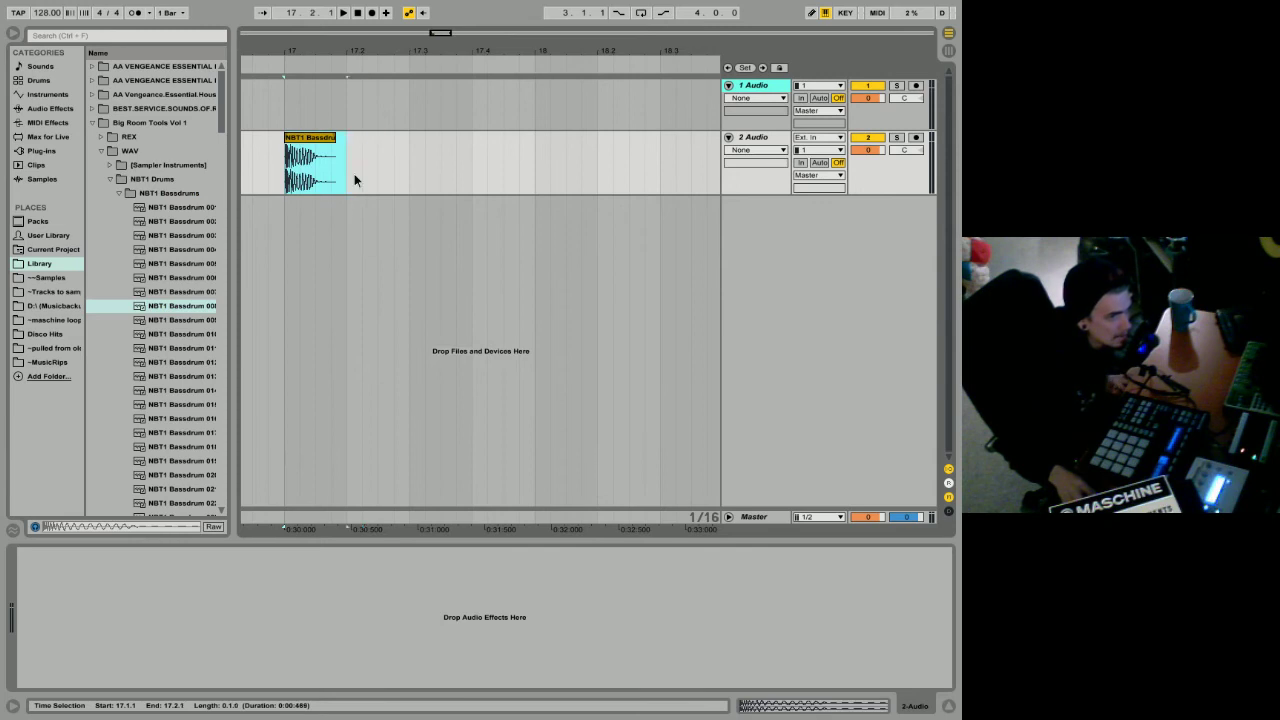
key(ctrl+d)
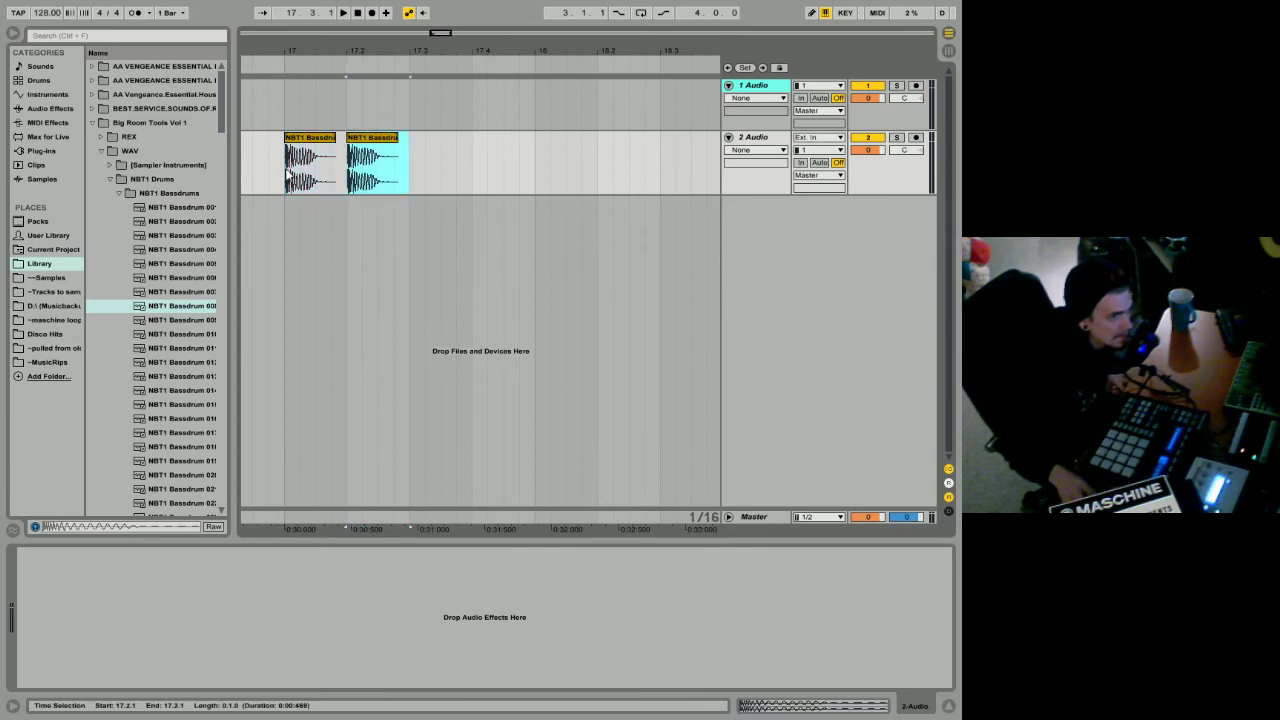
key(ctrl+d)
key(ctrl+d)
Step: Select the four kicks from 17.1.1 to 18.1.1 and loop the selection
click(280, 175)
shift+click(541, 183)
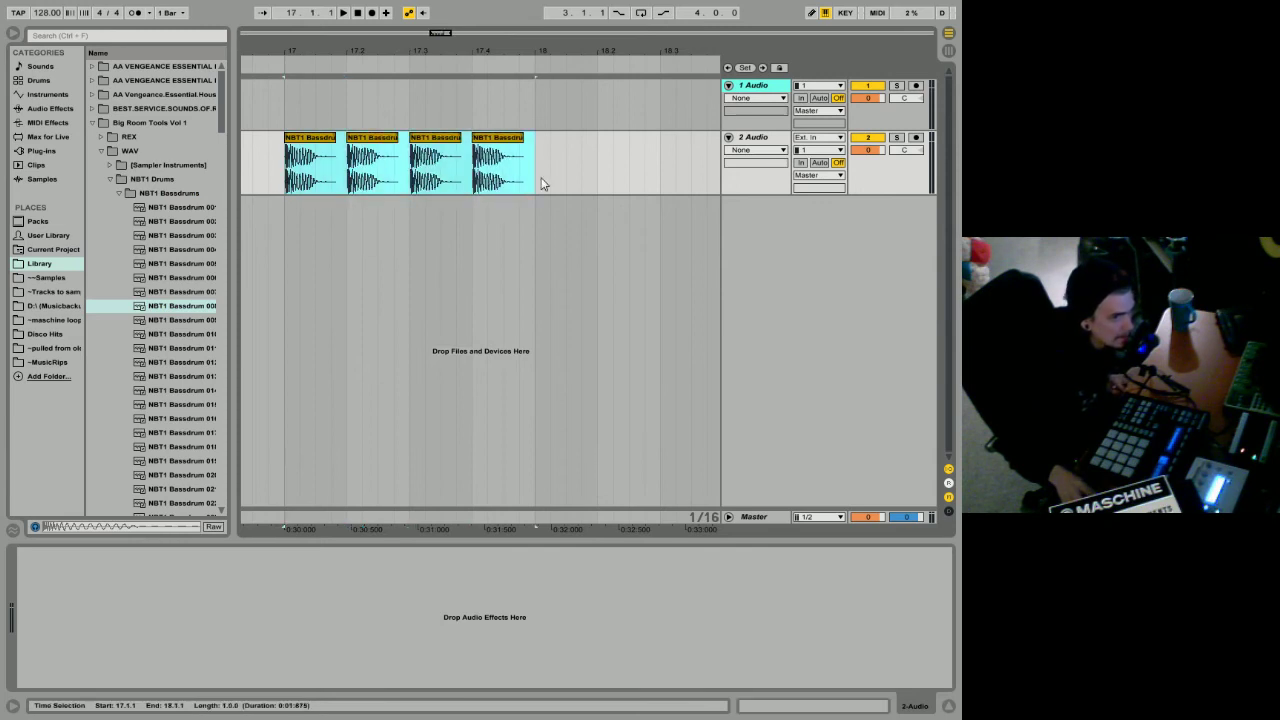
right_click(541, 183)
click(562, 290)
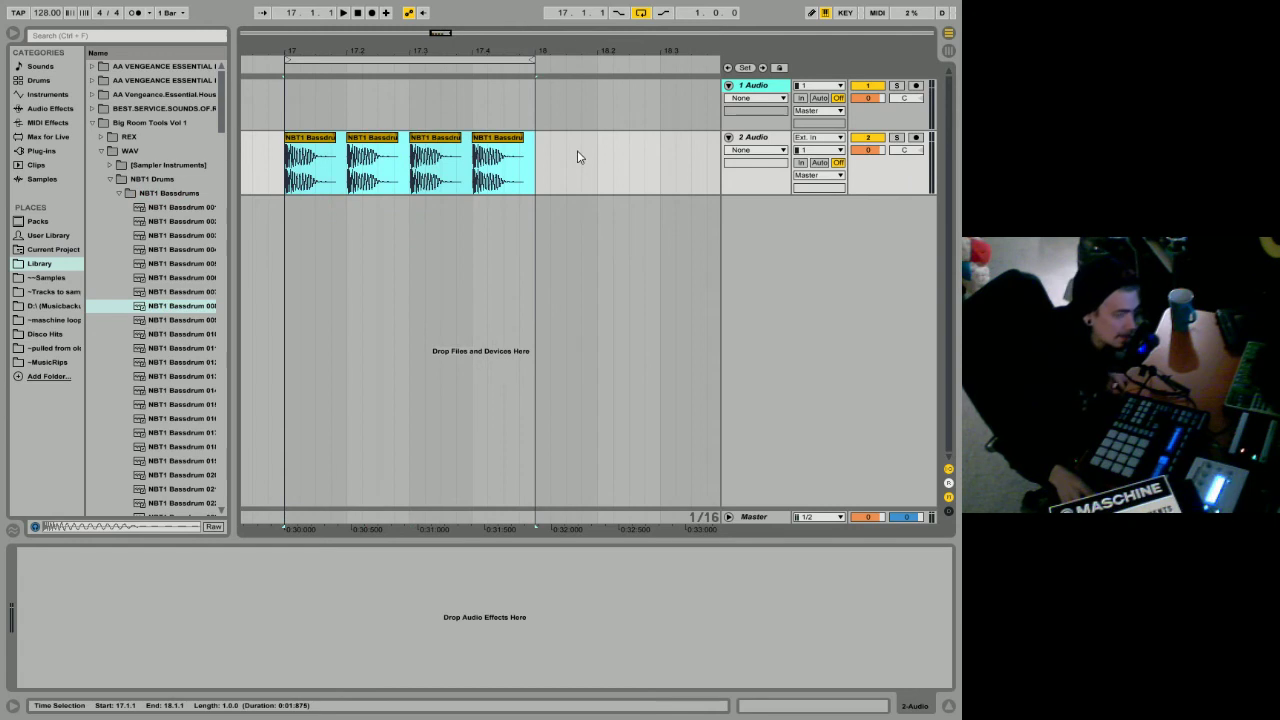
Step: Play the kick loop, lower the master volume to -4.3 dB, and stop playback
key(space)
drag(853, 518, 853, 540)
key(space)
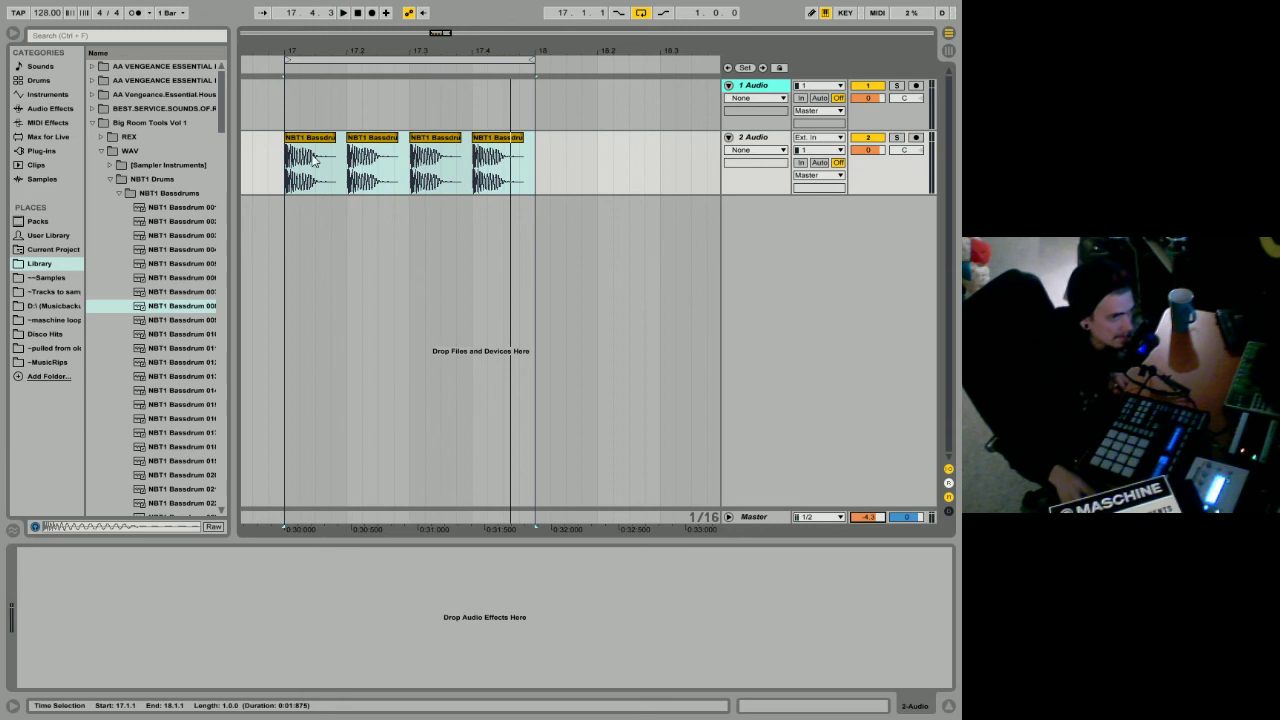
Step: Mute the 2 Audio track and insert a MIDI track below it
click(867, 137)
right_click(886, 180)
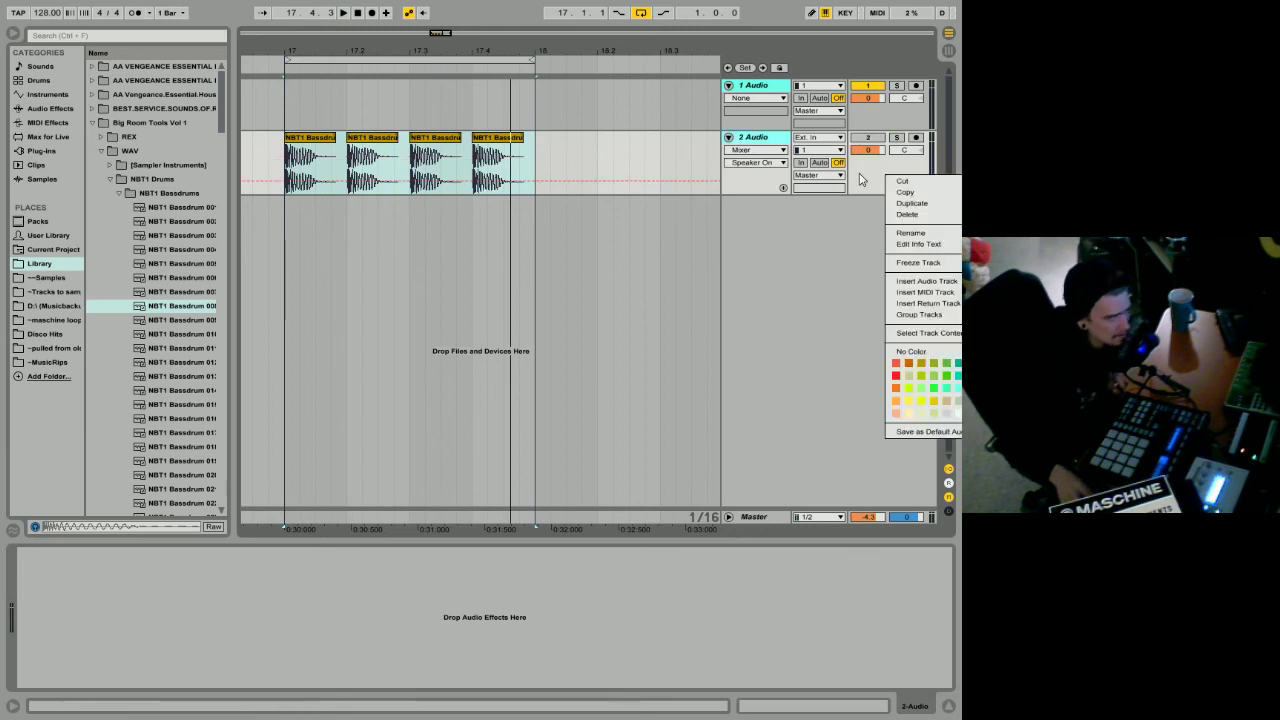
click(926, 293)
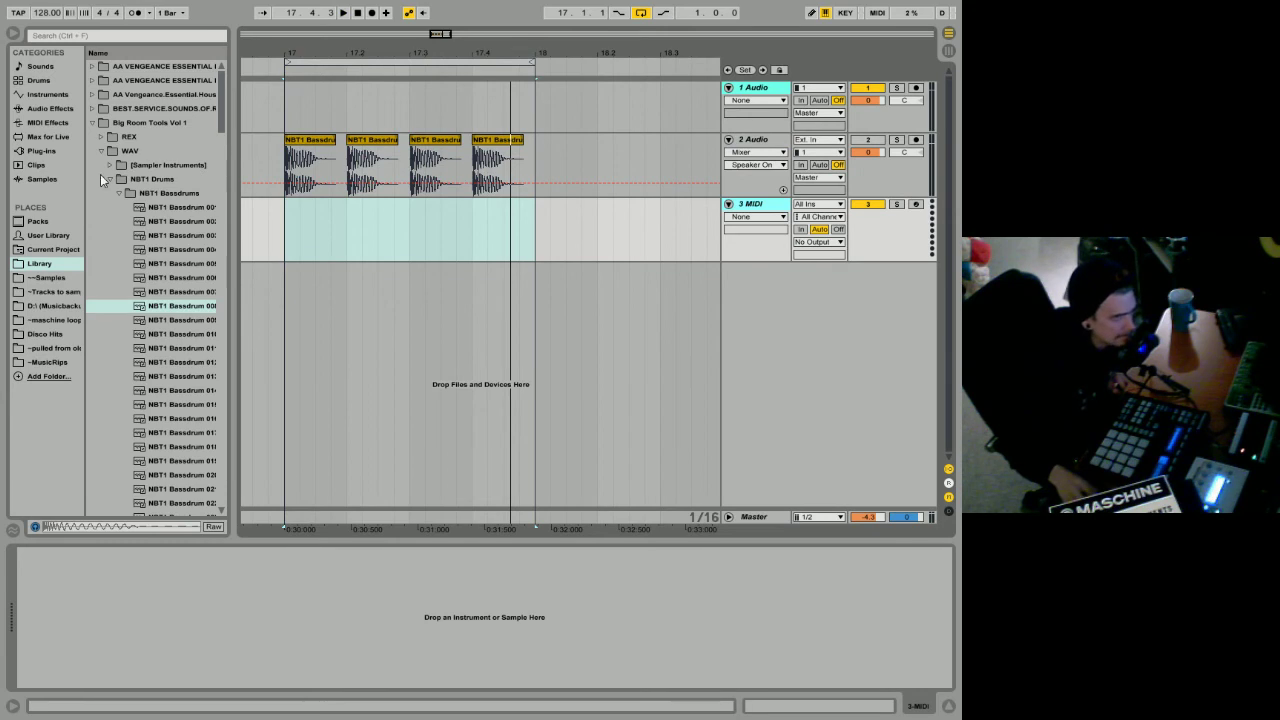
Step: Load a Drum Rack onto the MIDI track and assign the first bassdrum clip to its C1 pad
click(48, 122)
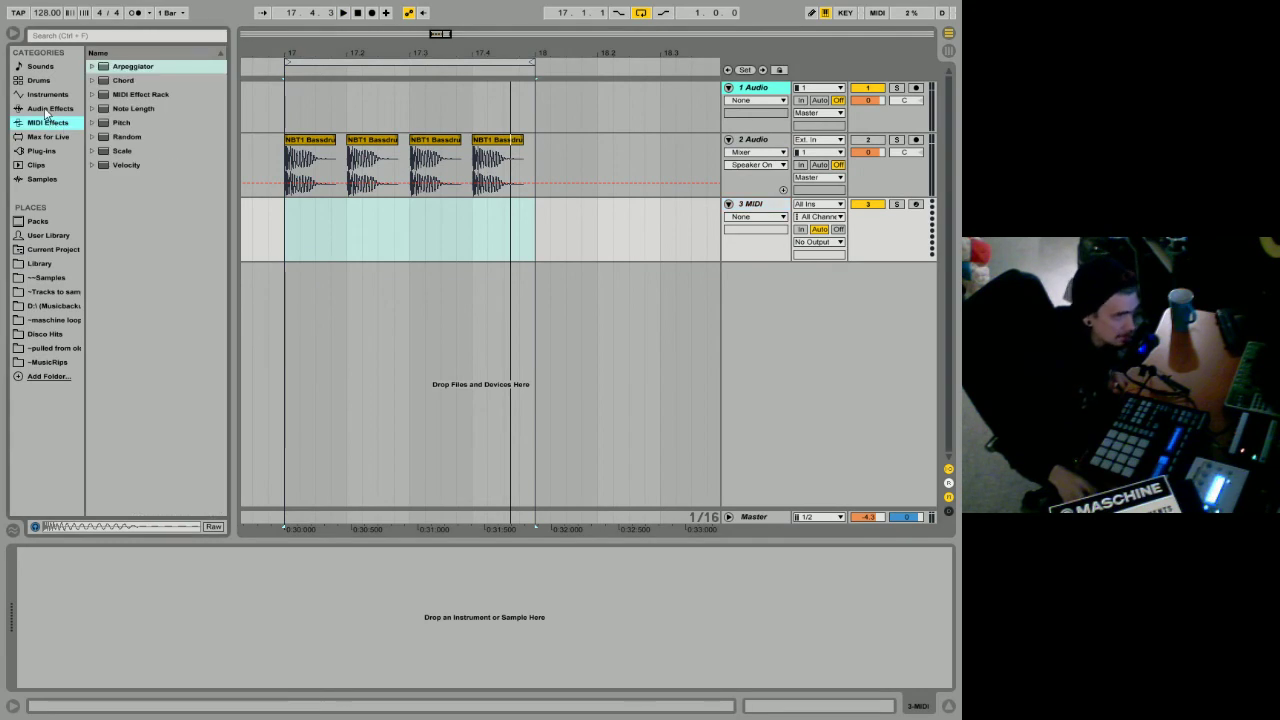
click(45, 97)
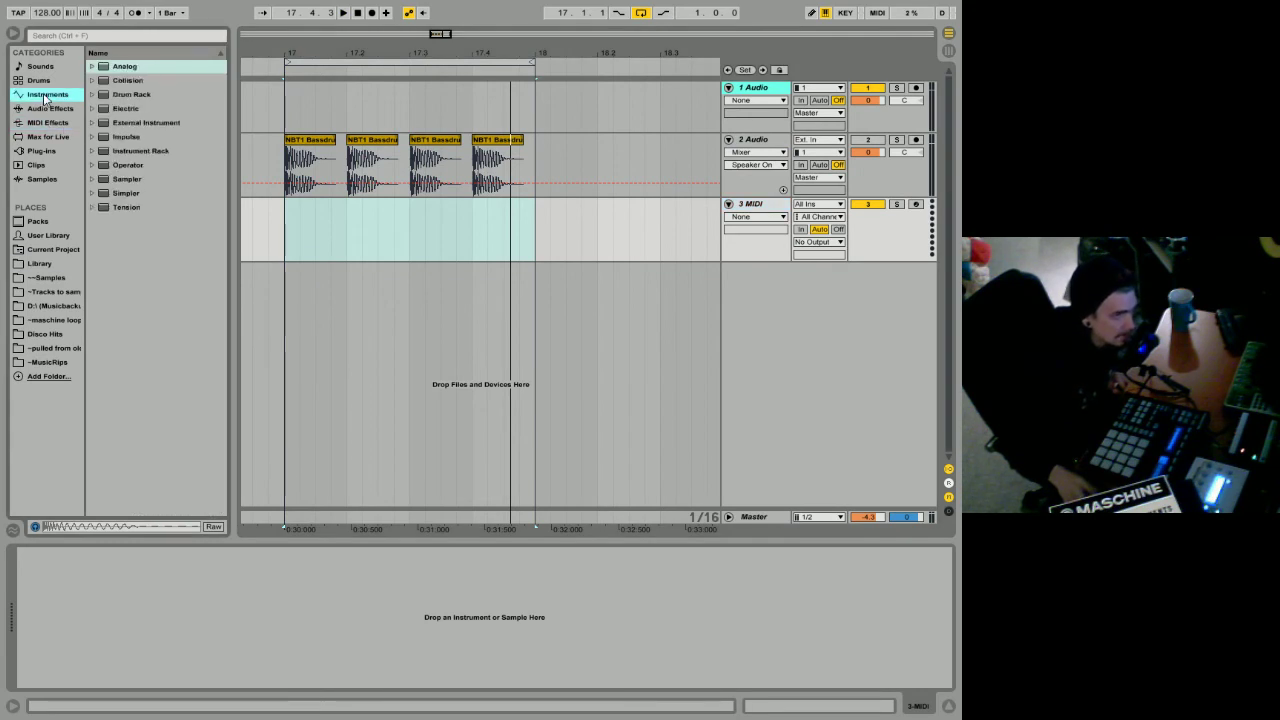
click(110, 96)
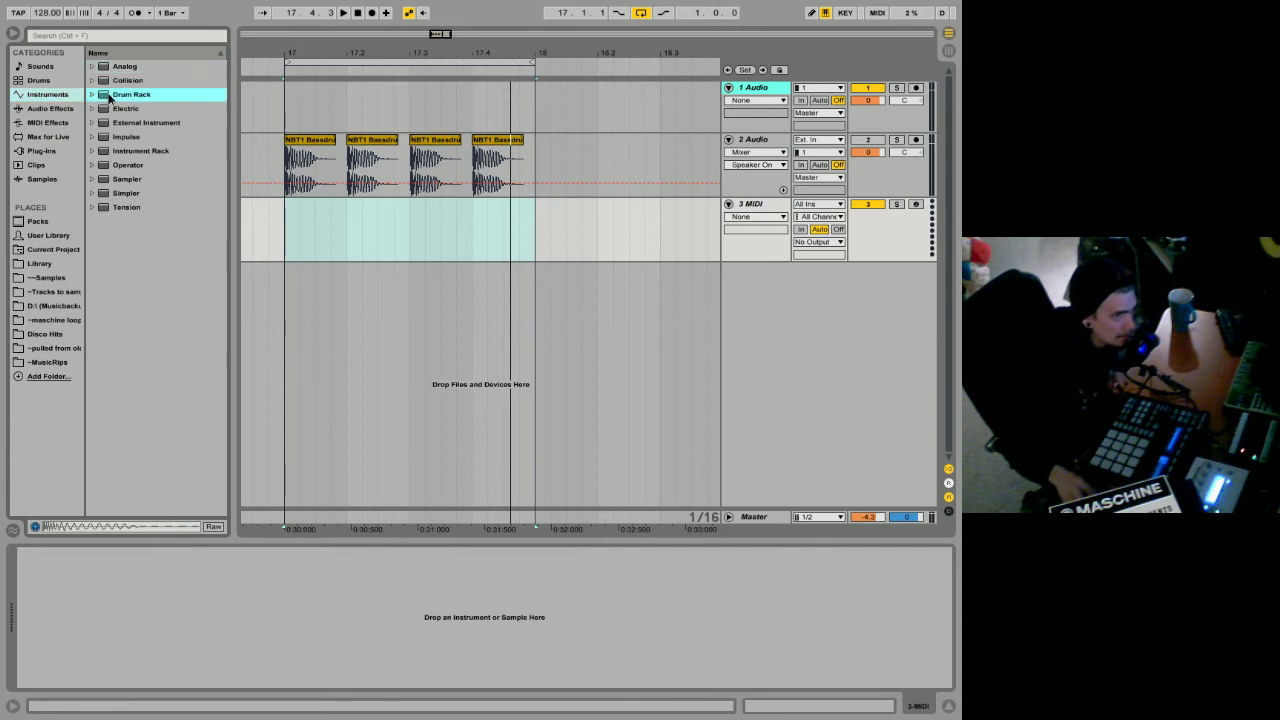
drag(110, 96, 143, 622)
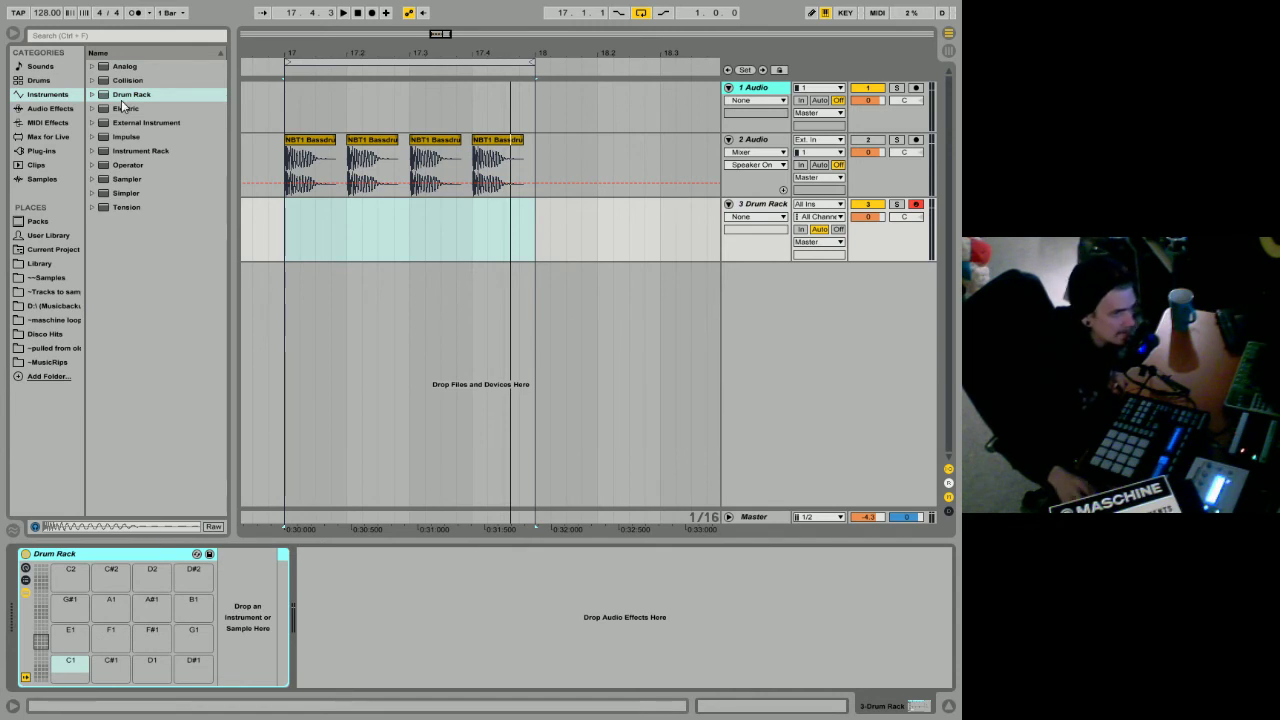
drag(308, 144, 80, 670)
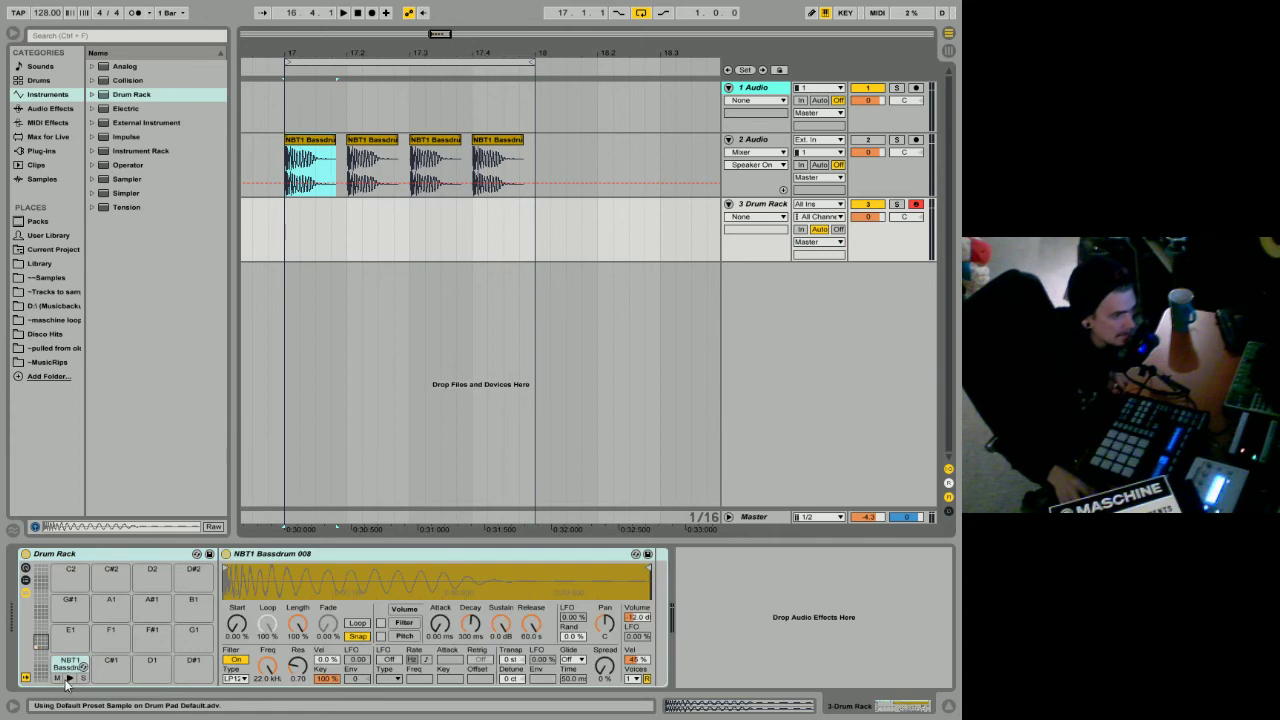
click(70, 682)
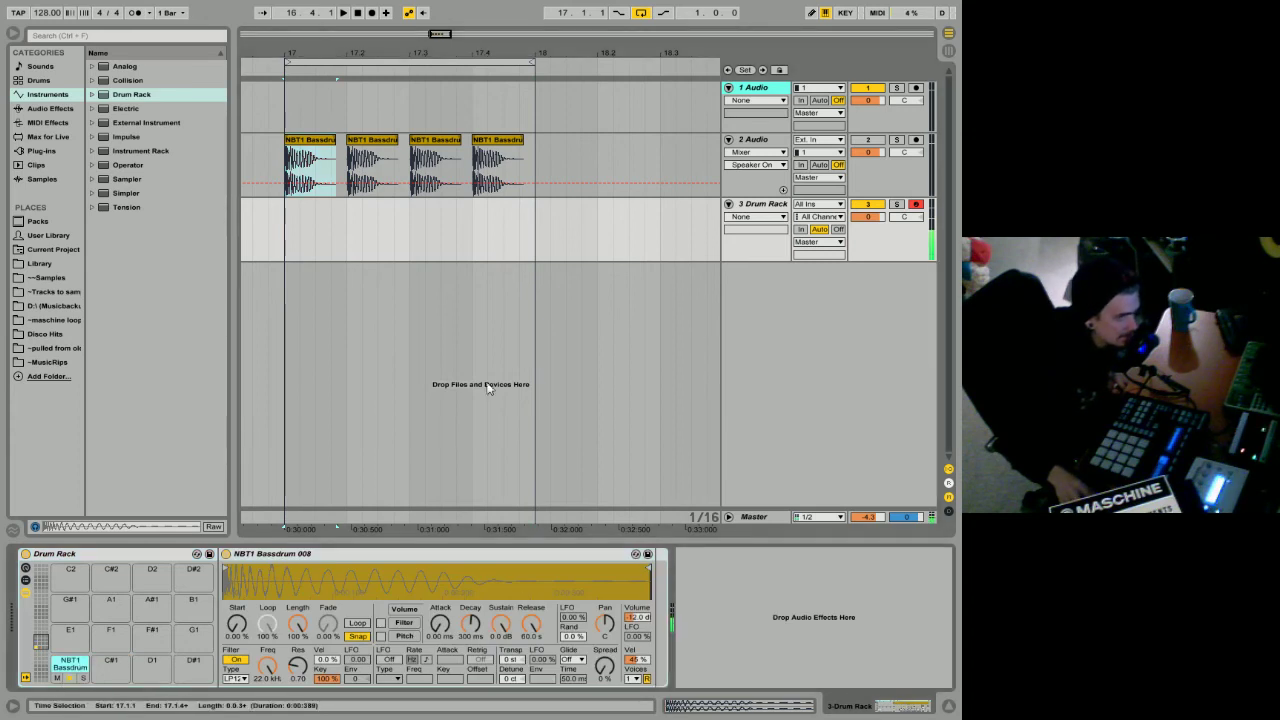
click(748, 142)
click(866, 141)
click(866, 141)
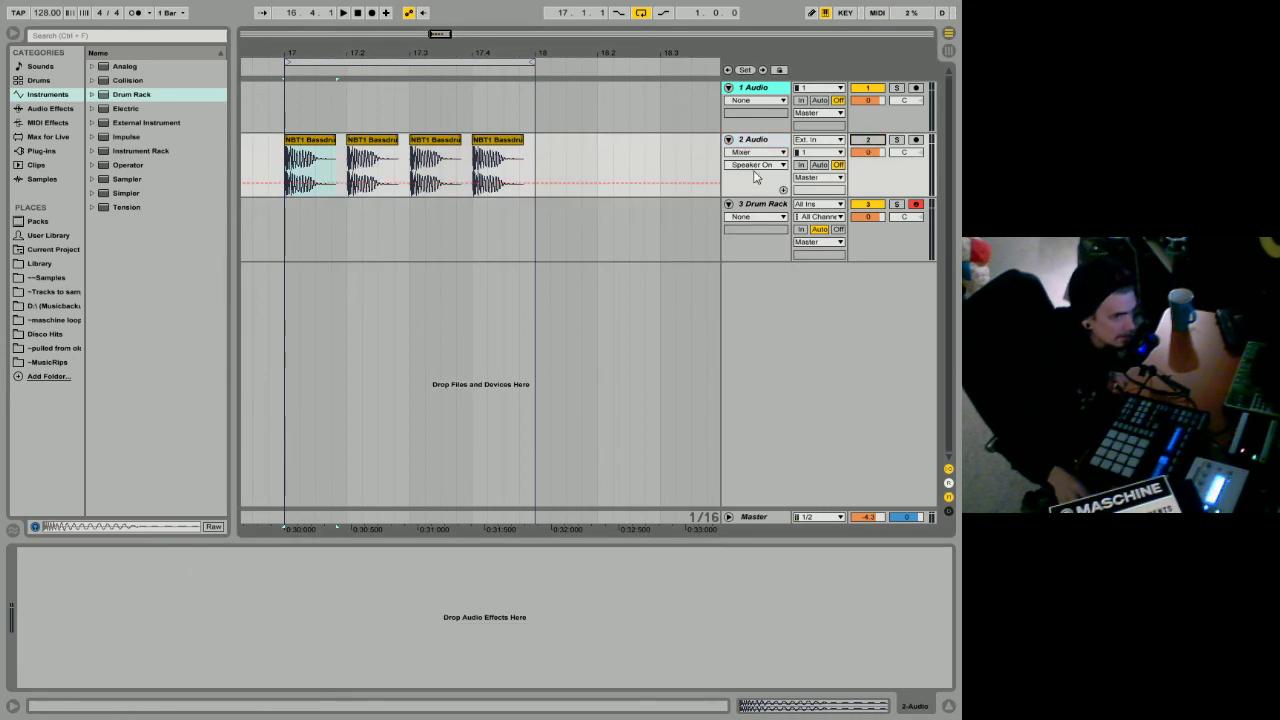
Step: Set the computer MIDI keyboard's octave to start at C1 and audition the Drum Rack's bassdrum and neighbouring pads
drag(286, 234, 536, 239)
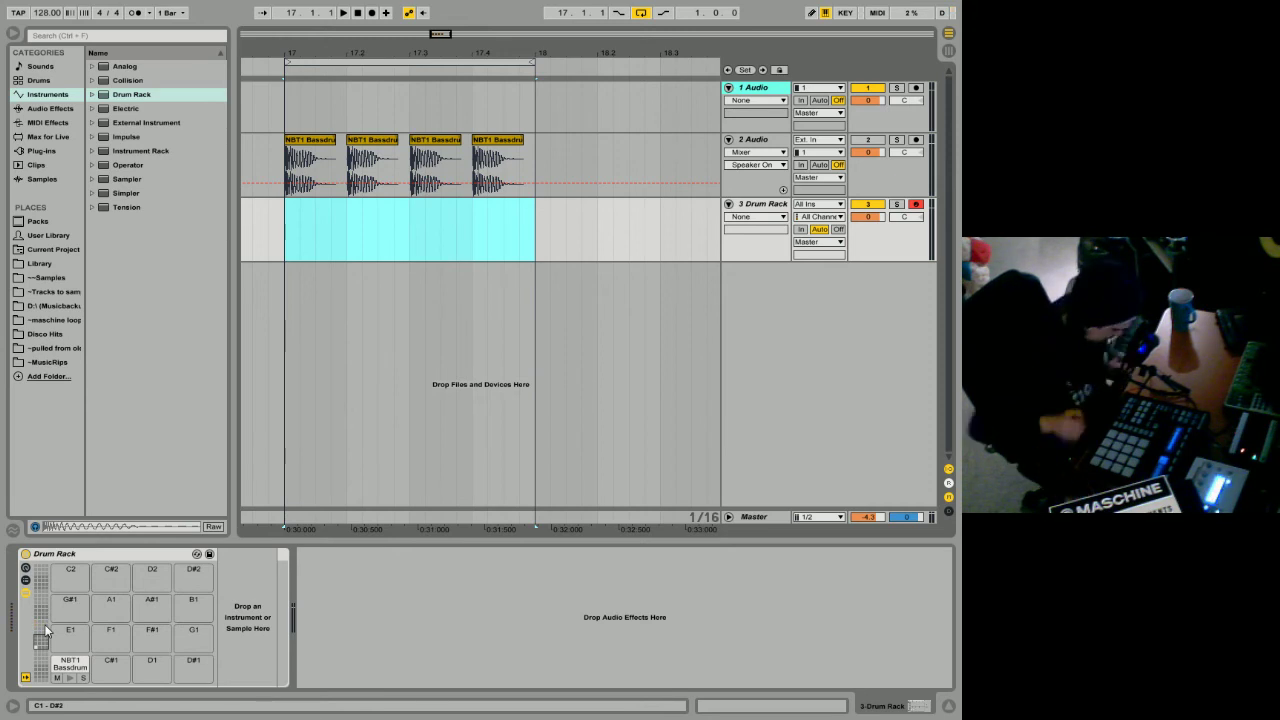
key(z)
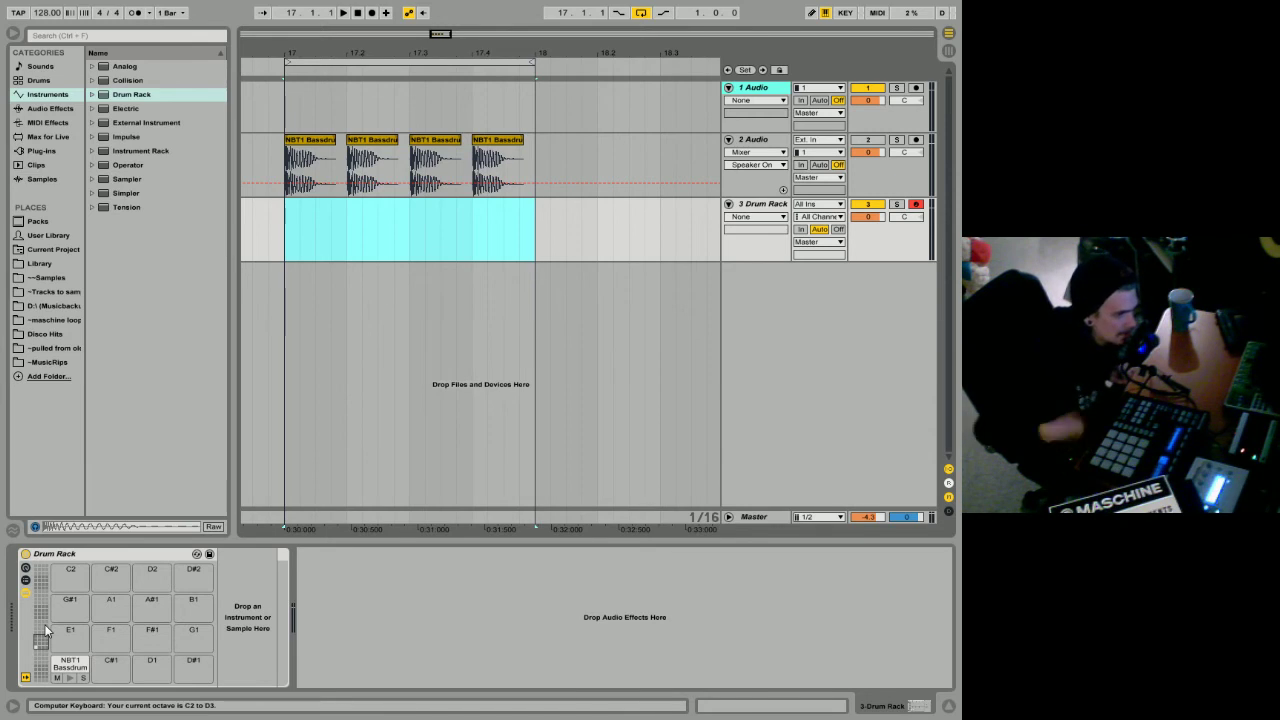
key(z)
key(x)
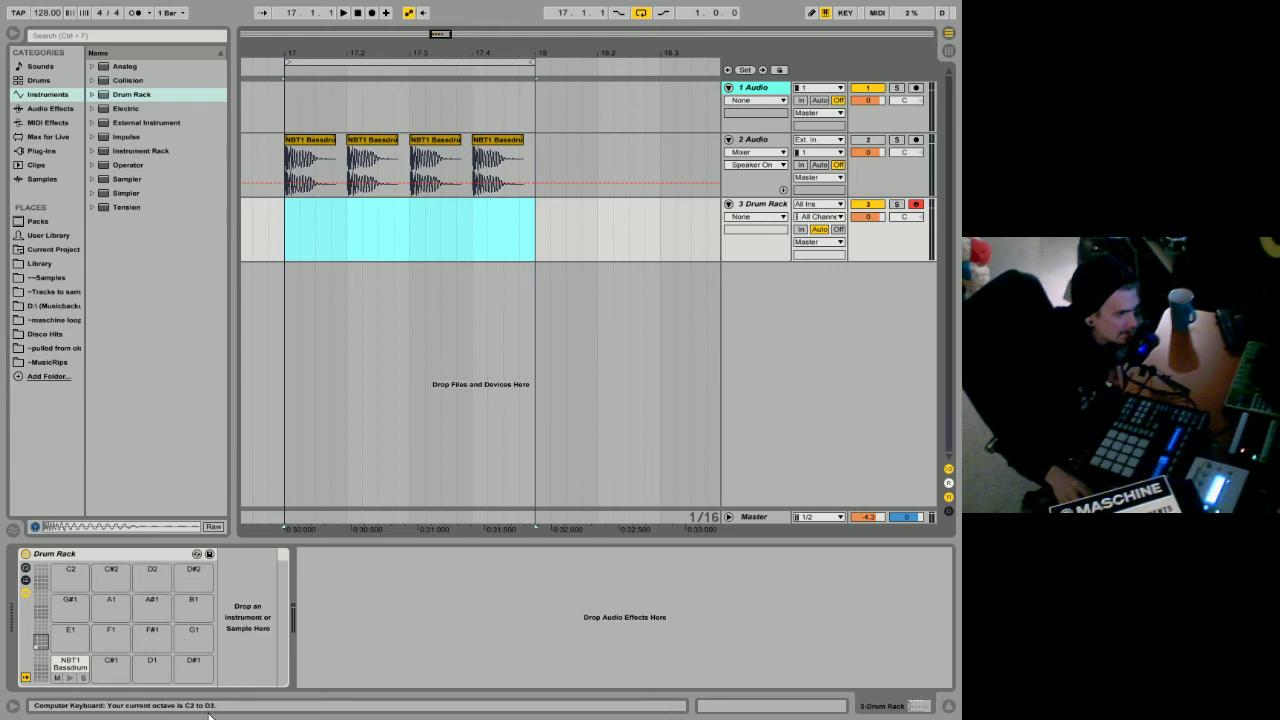
click(70, 662)
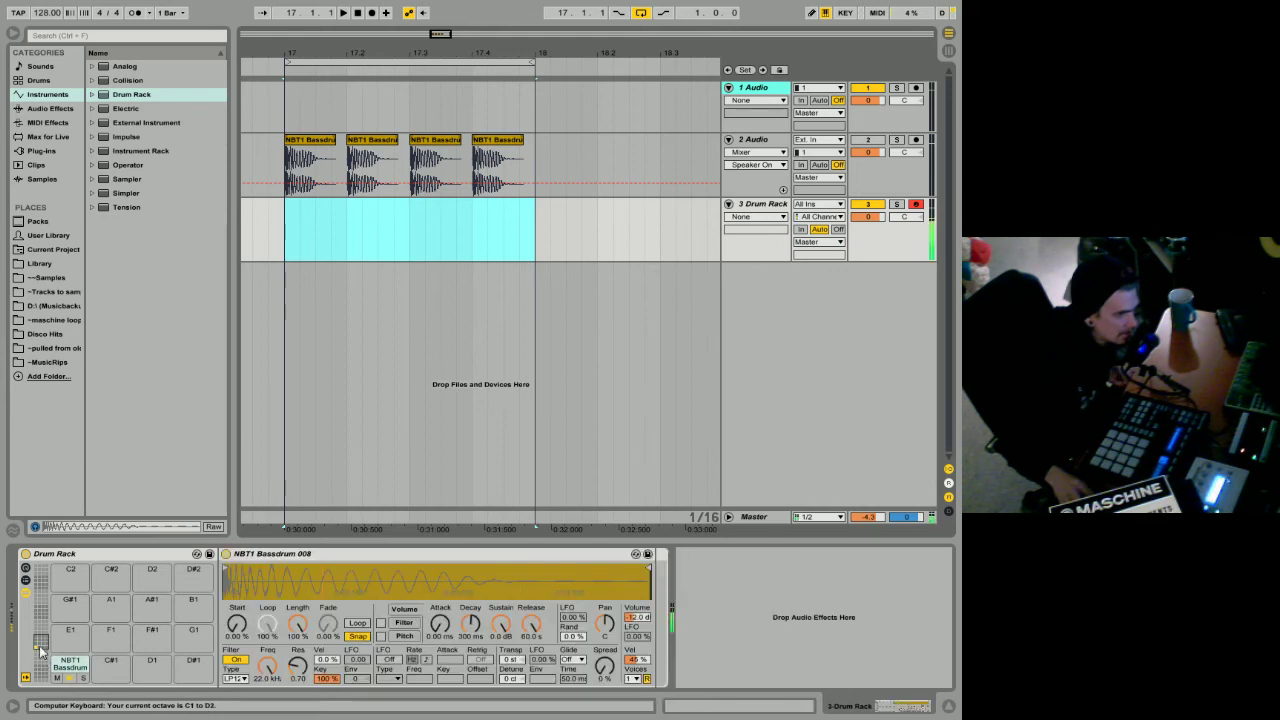
click(142, 657)
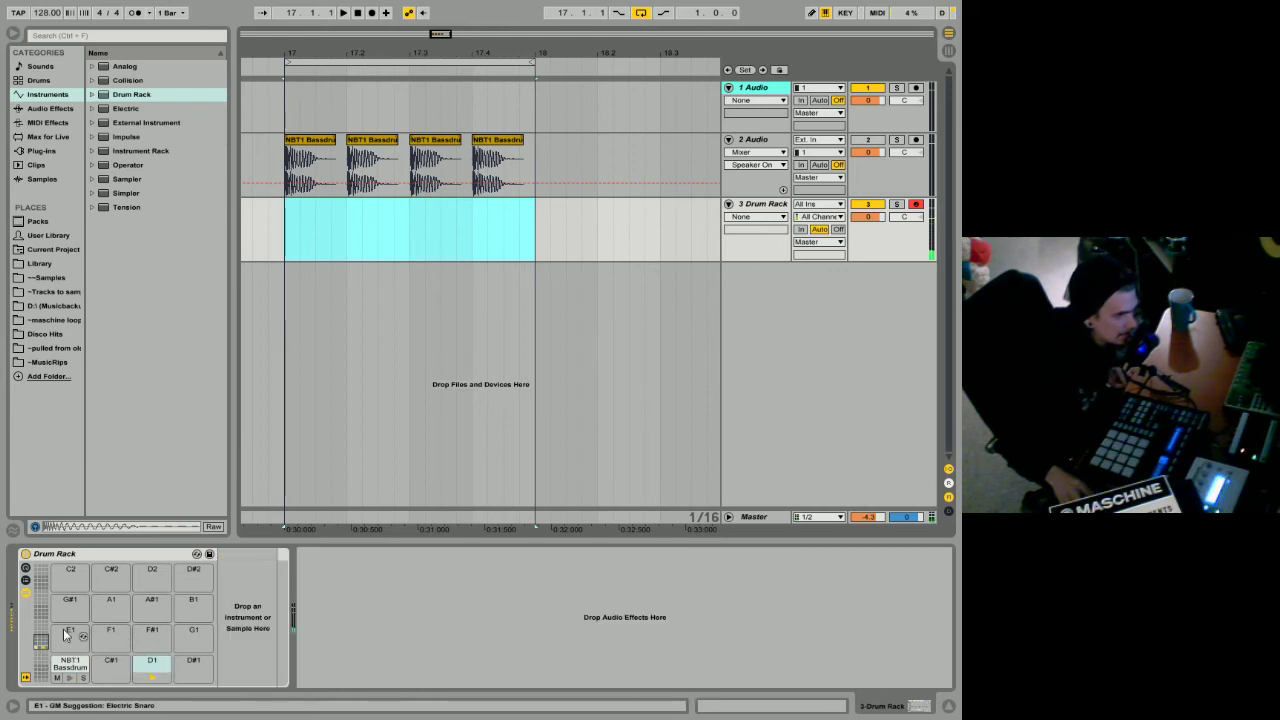
key(a)
key(s)
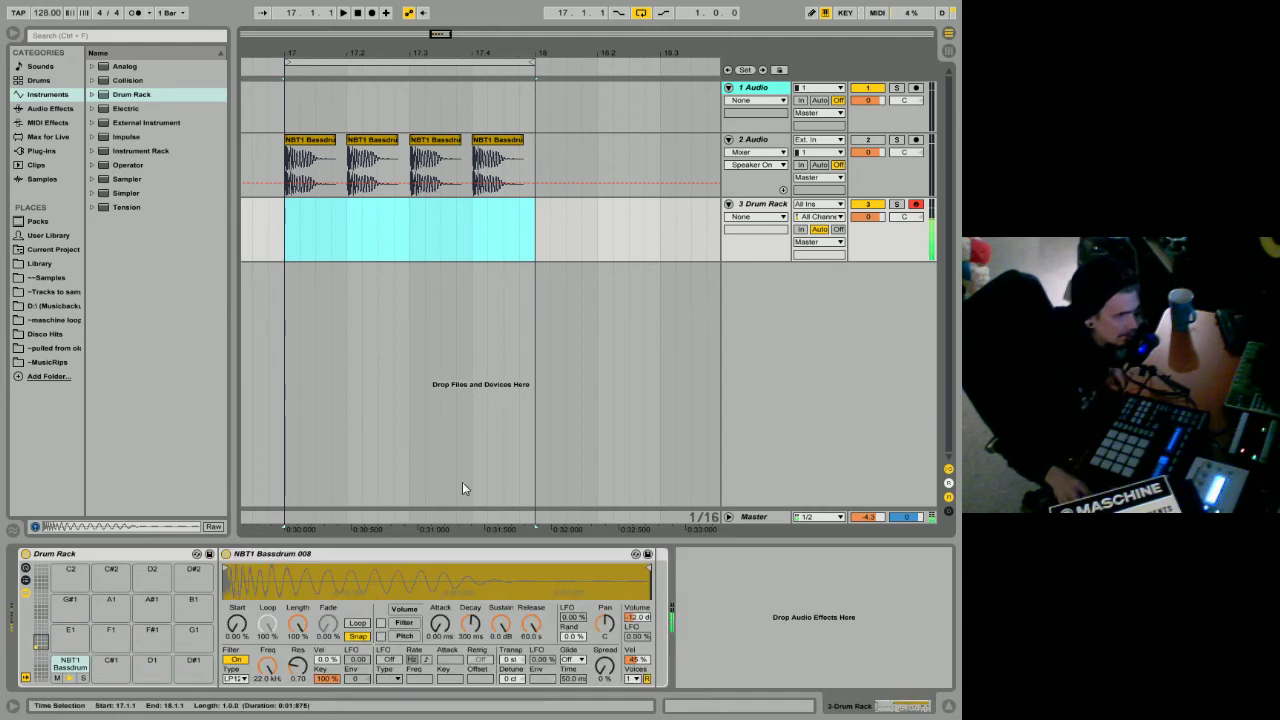
Step: Insert a one-beat MIDI clip from 17.1.1 to 17.2.1 on the Drum Rack track
drag(279, 229, 348, 220)
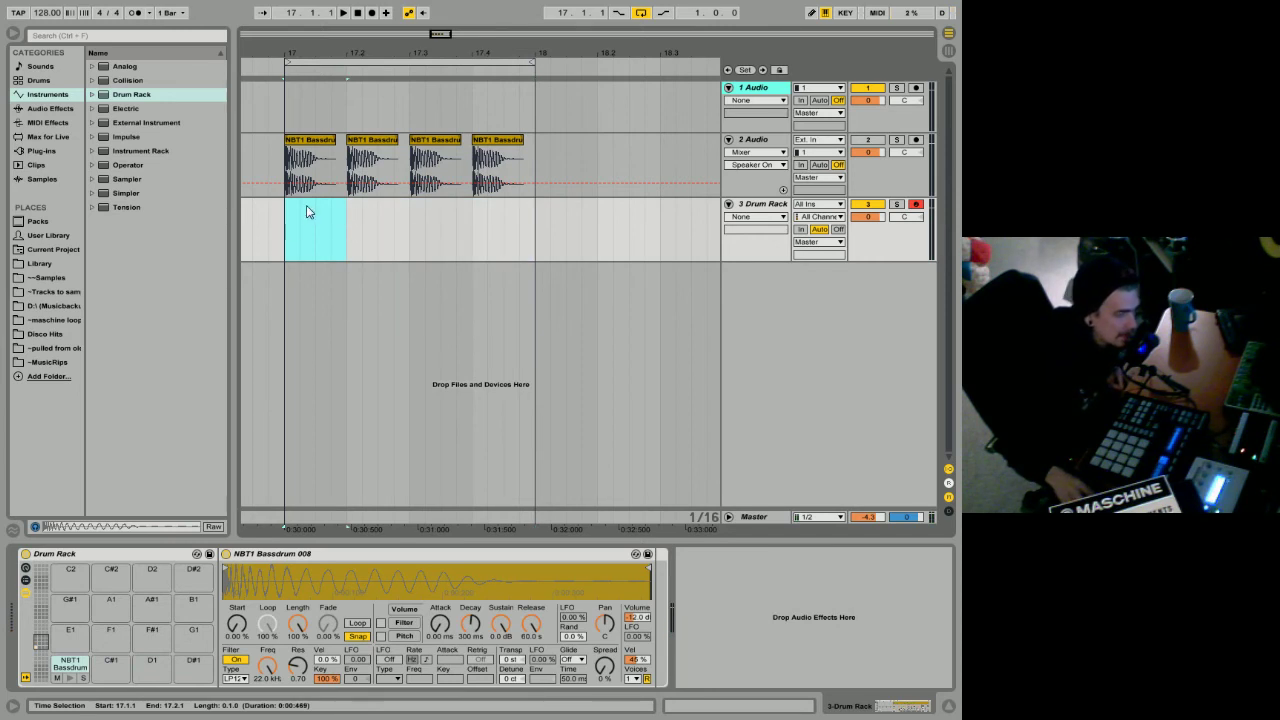
right_click(306, 211)
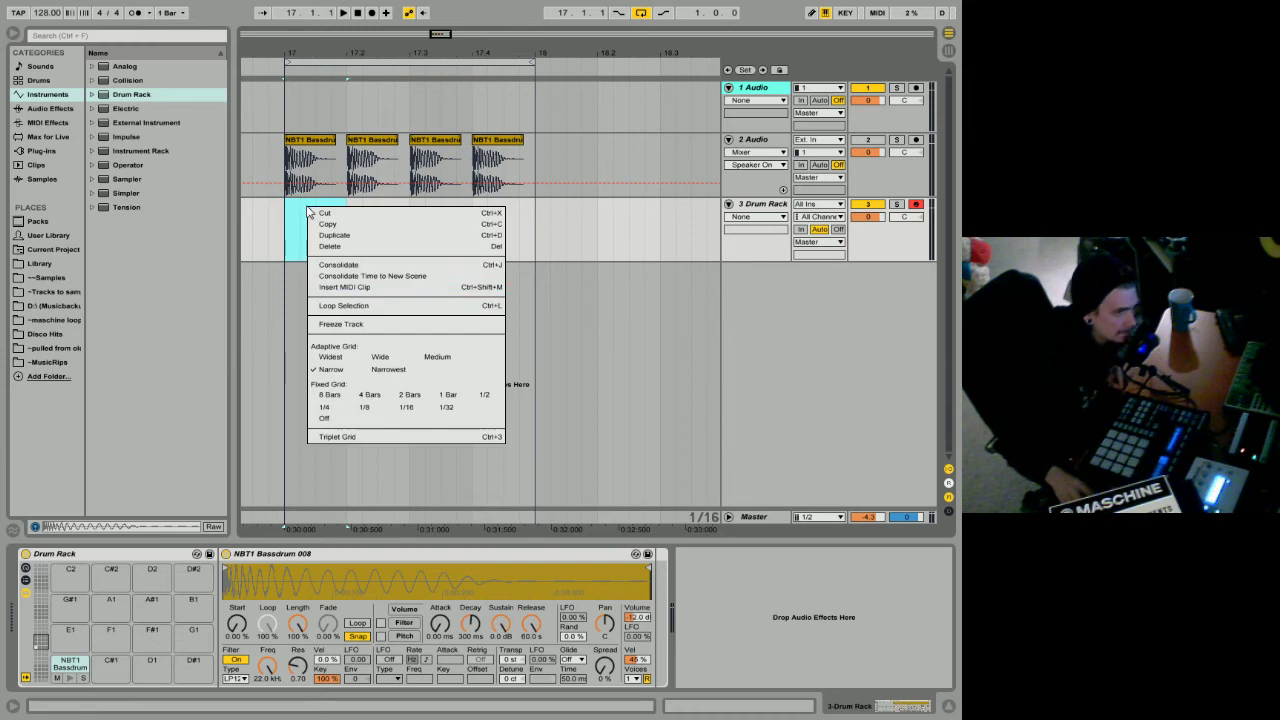
click(380, 289)
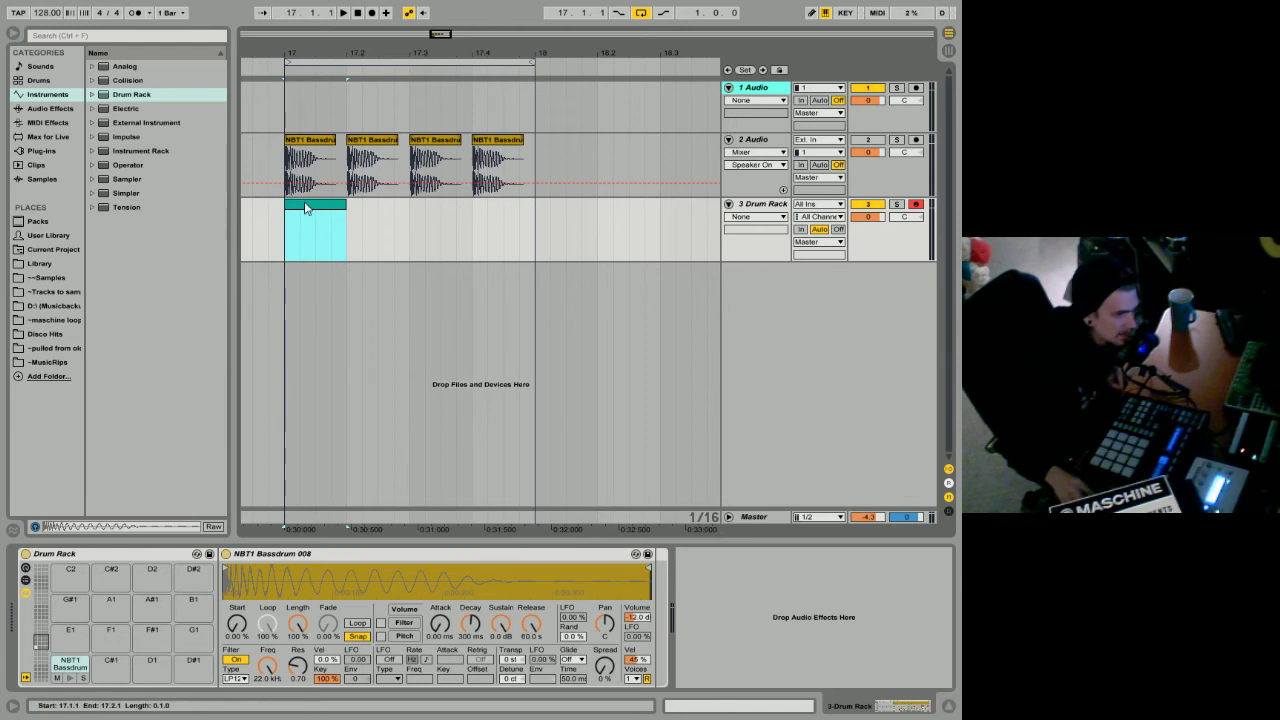
Step: Open the new clip's note editor, enlarge it vertically, and fold it to show only the bassdrum row
key(shift+Tab)
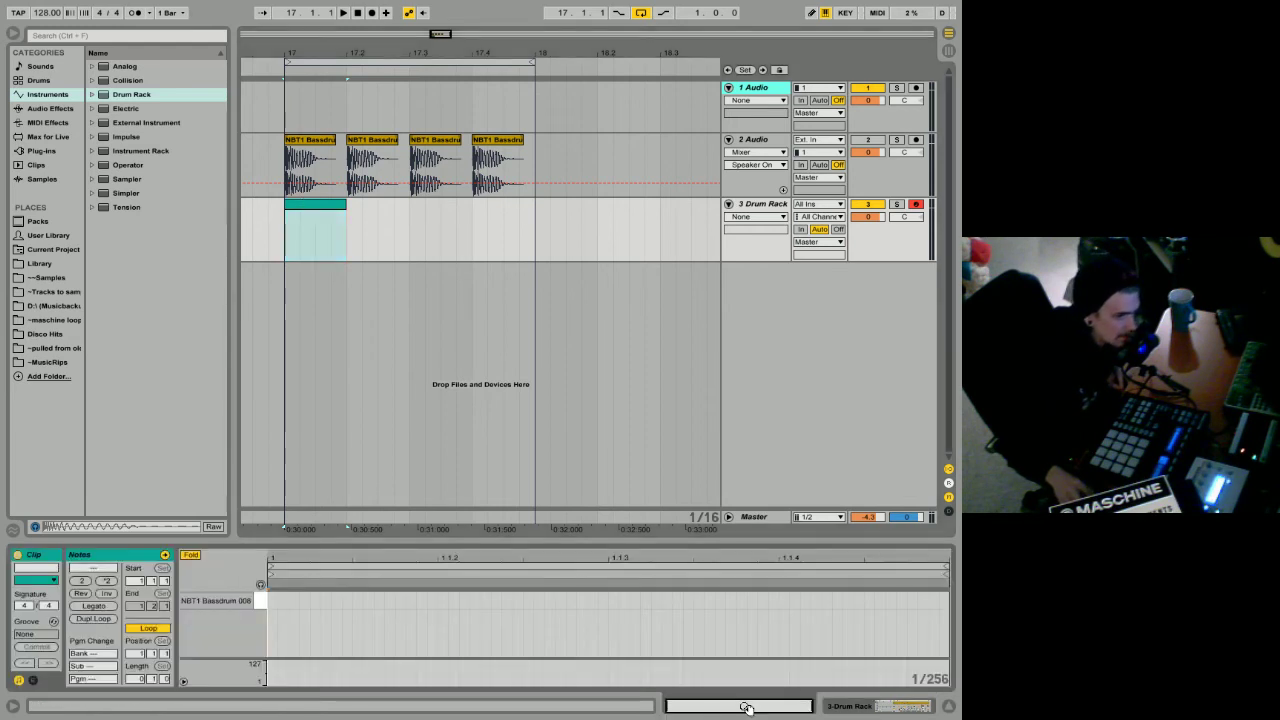
click(190, 555)
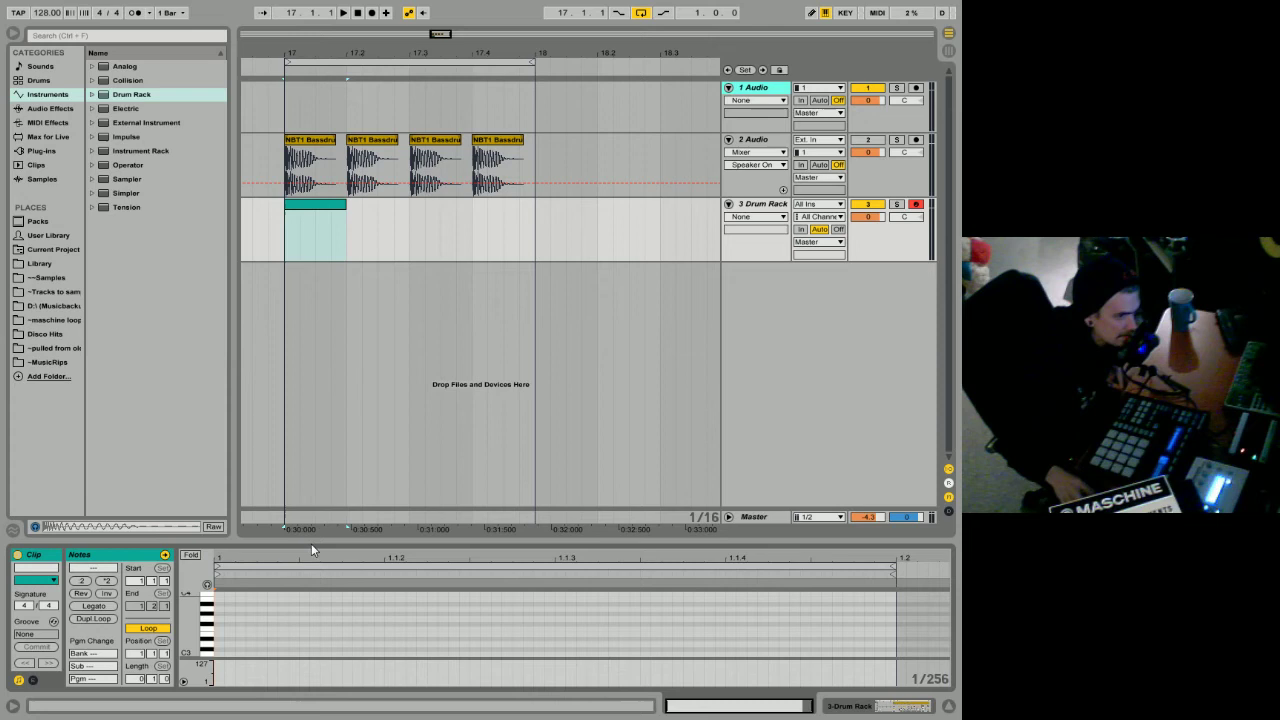
drag(311, 541, 296, 350)
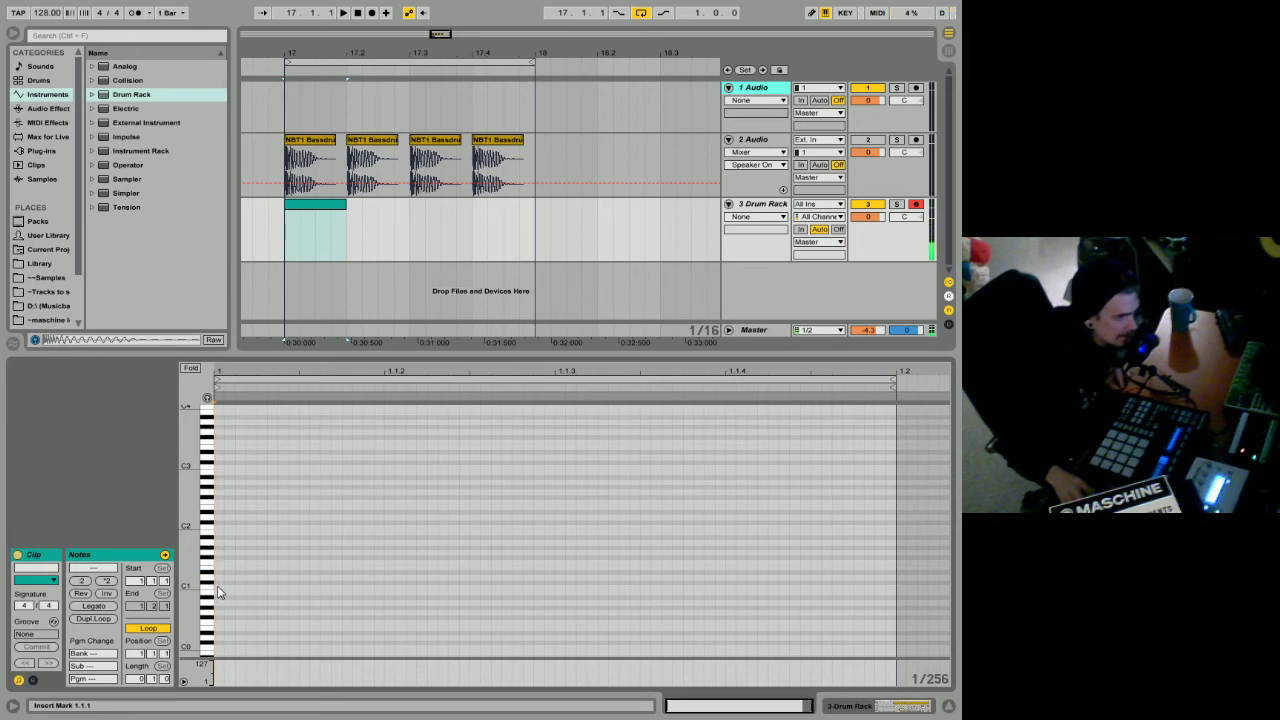
click(190, 369)
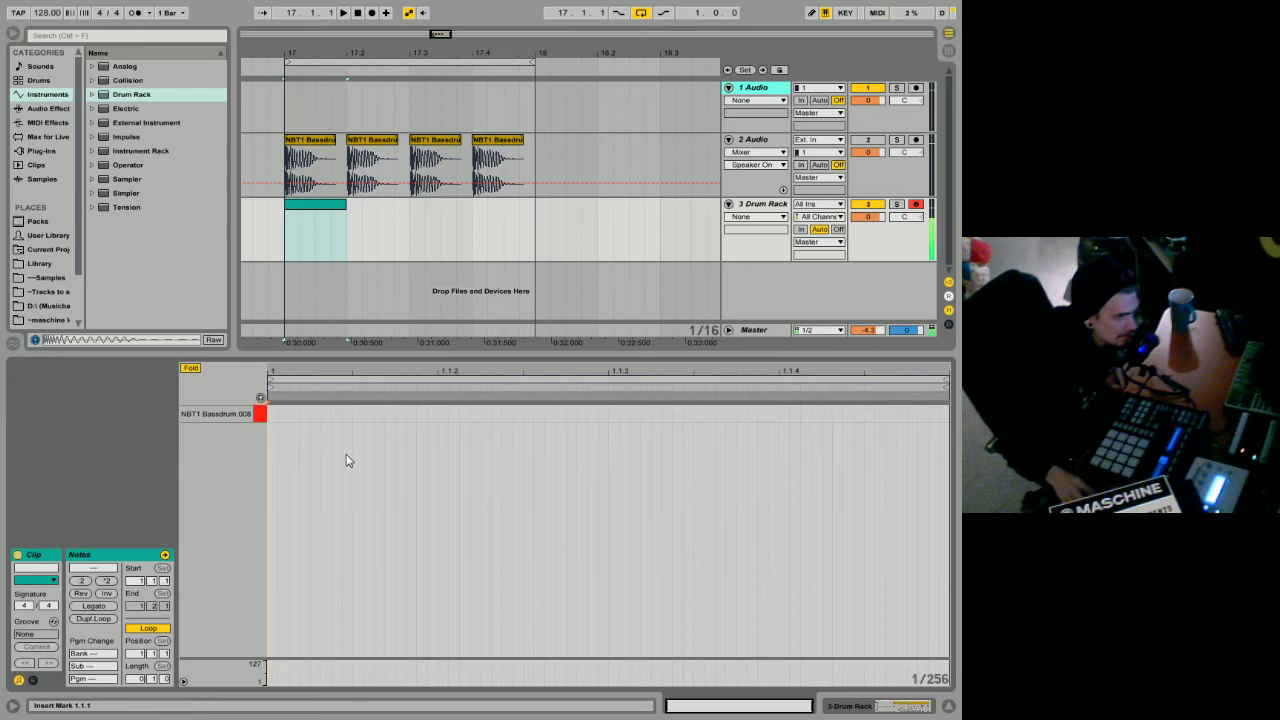
Step: Draw a C1 bassdrum note at 1.1.1 and stretch it across the full one-beat clip
key(b)
click(274, 412)
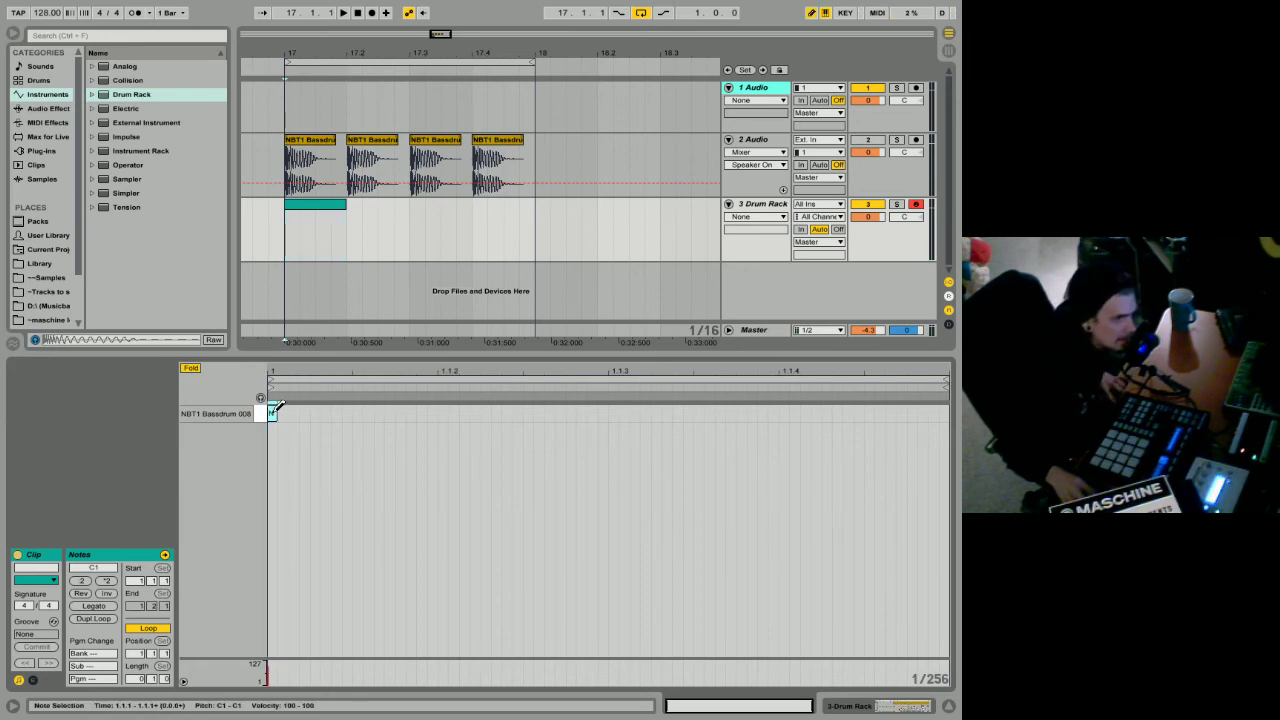
drag(284, 407, 950, 410)
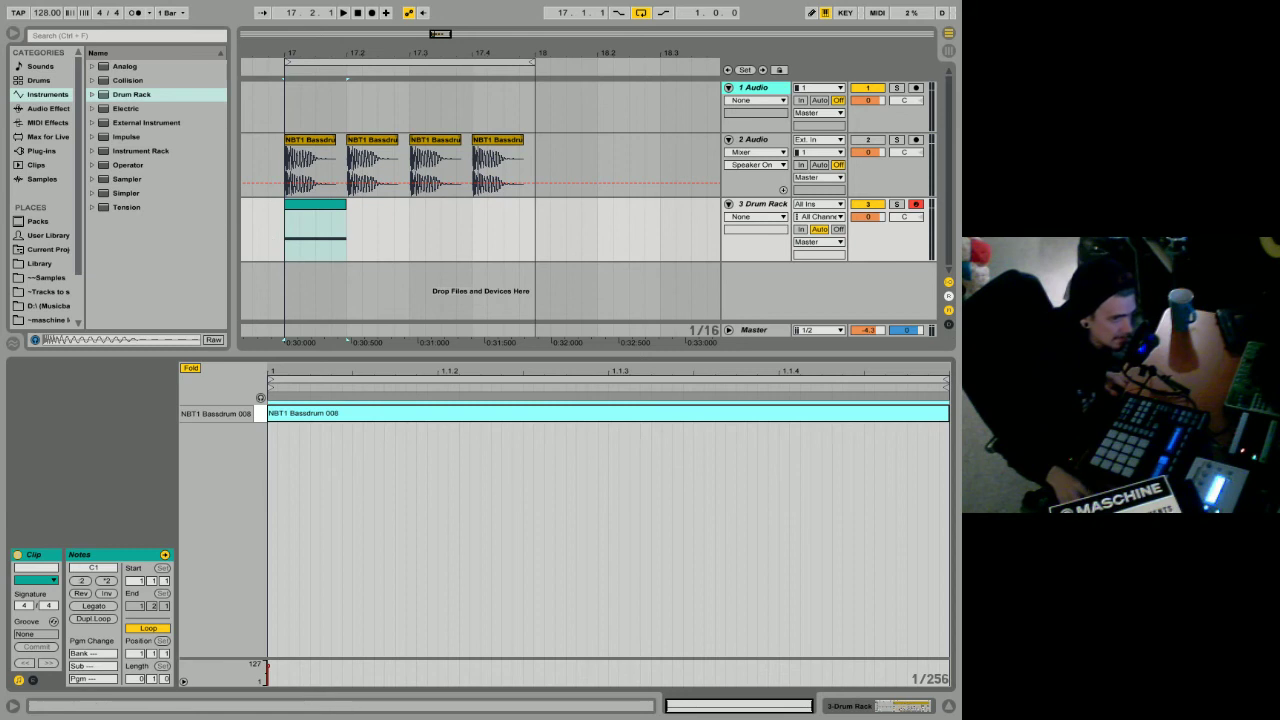
mouse_move(938, 412)
mouse_down()
mouse_move(466, 412)
mouse_move(949, 412)
mouse_up()
drag(625, 355, 586, 542)
Step: Duplicate the one-beat MIDI clip three times to fill bar 17
click(326, 206)
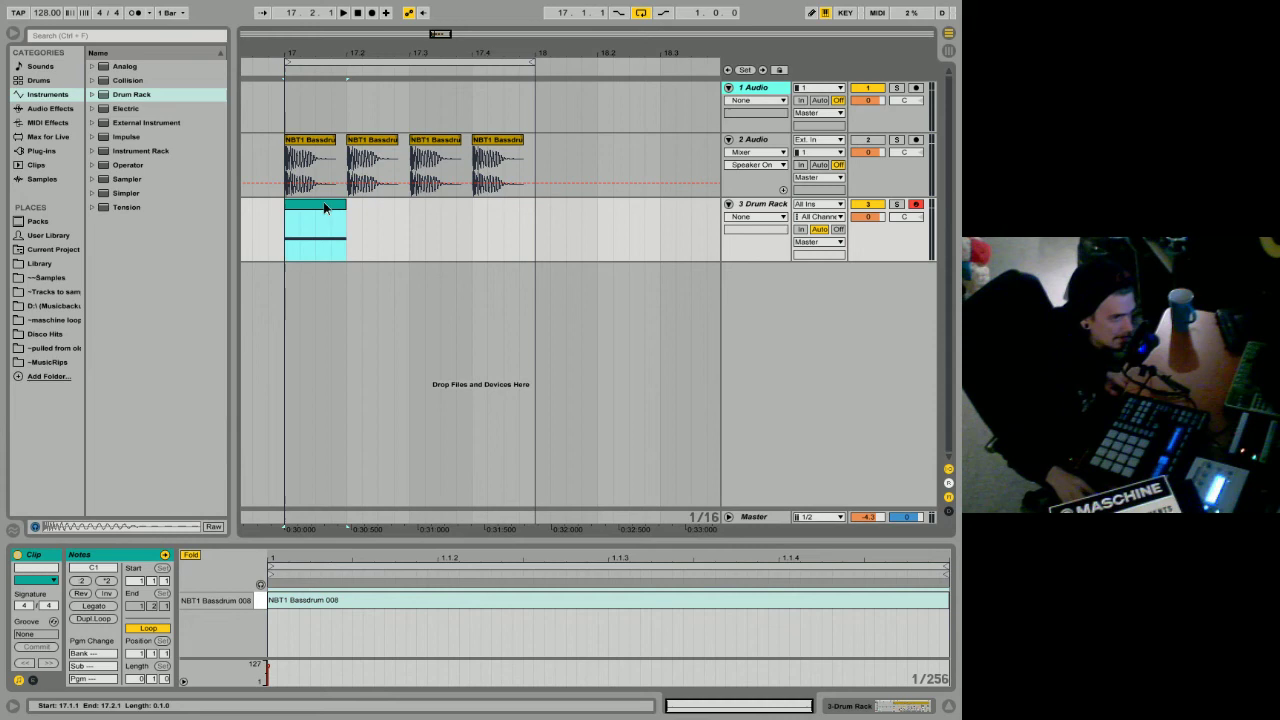
key(ctrl+d)
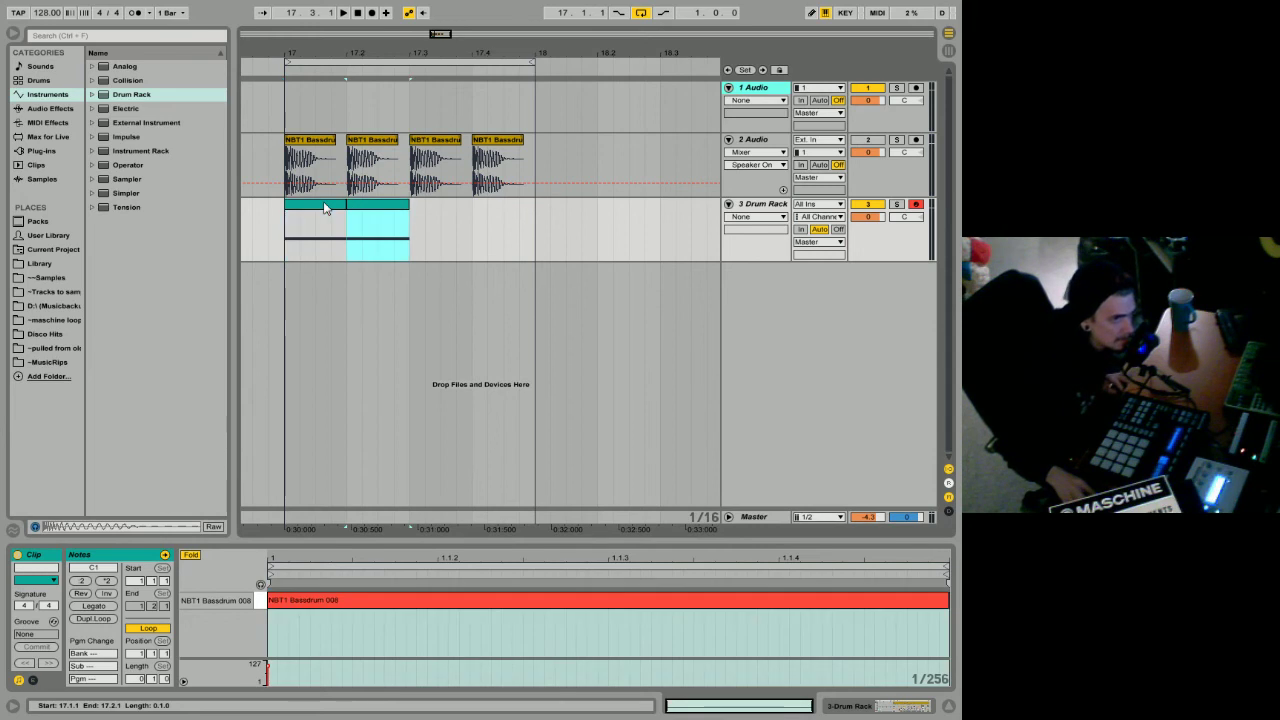
key(ctrl+d)
key(ctrl+d)
Step: Consolidate the four MIDI clips from 17.1.1 to 18.1.1 into a single clip
drag(283, 251, 542, 253)
right_click(484, 208)
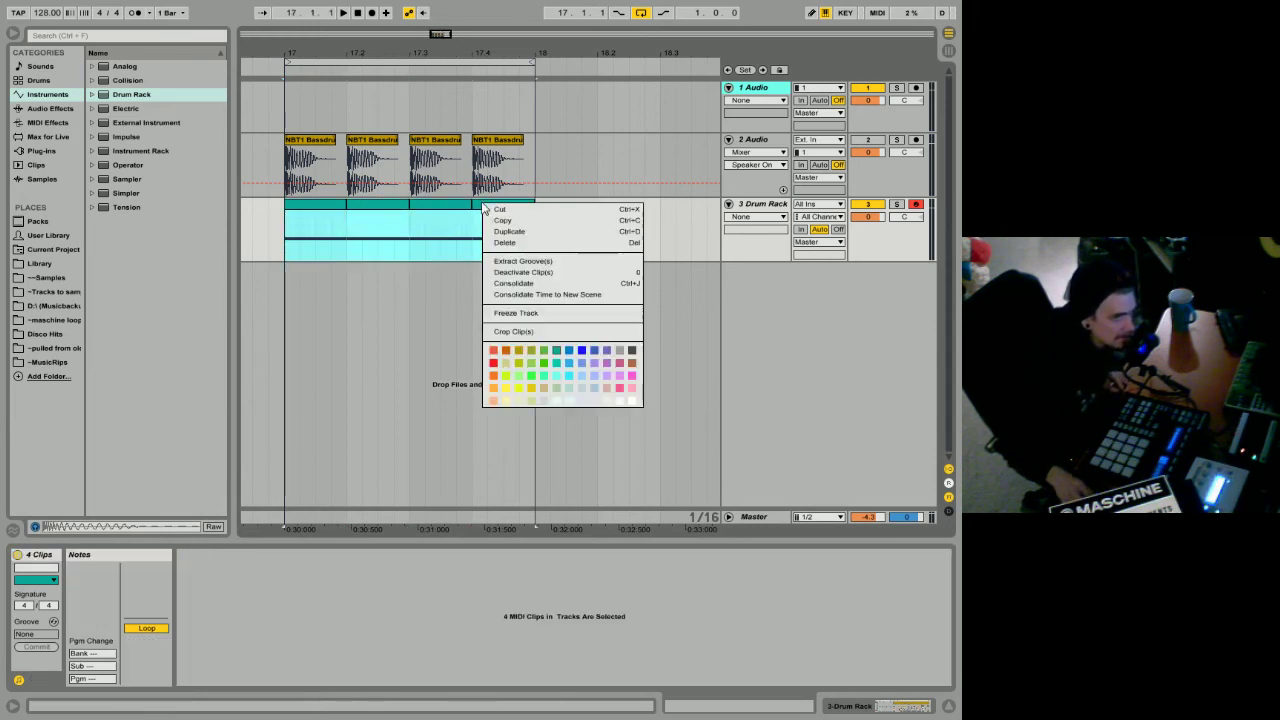
click(534, 284)
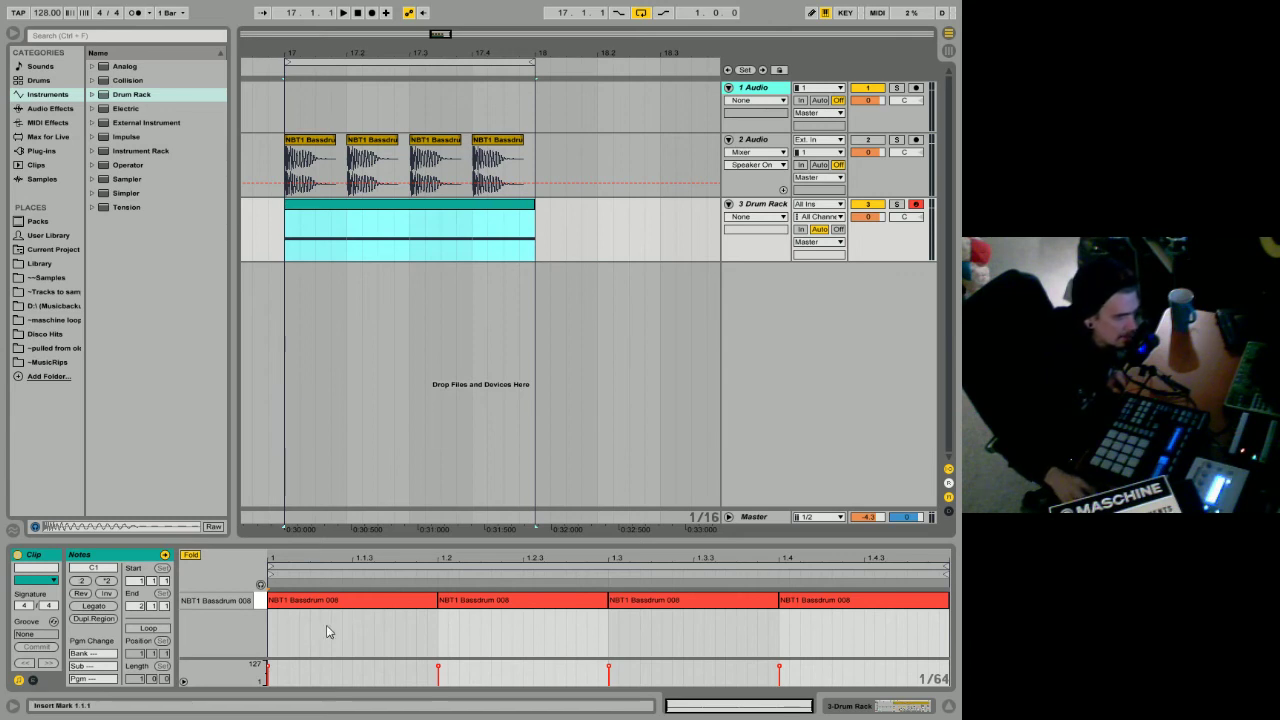
Step: Select all four bassdrum notes in the consolidated clip and shorten each to a sixteenth note
click(291, 221)
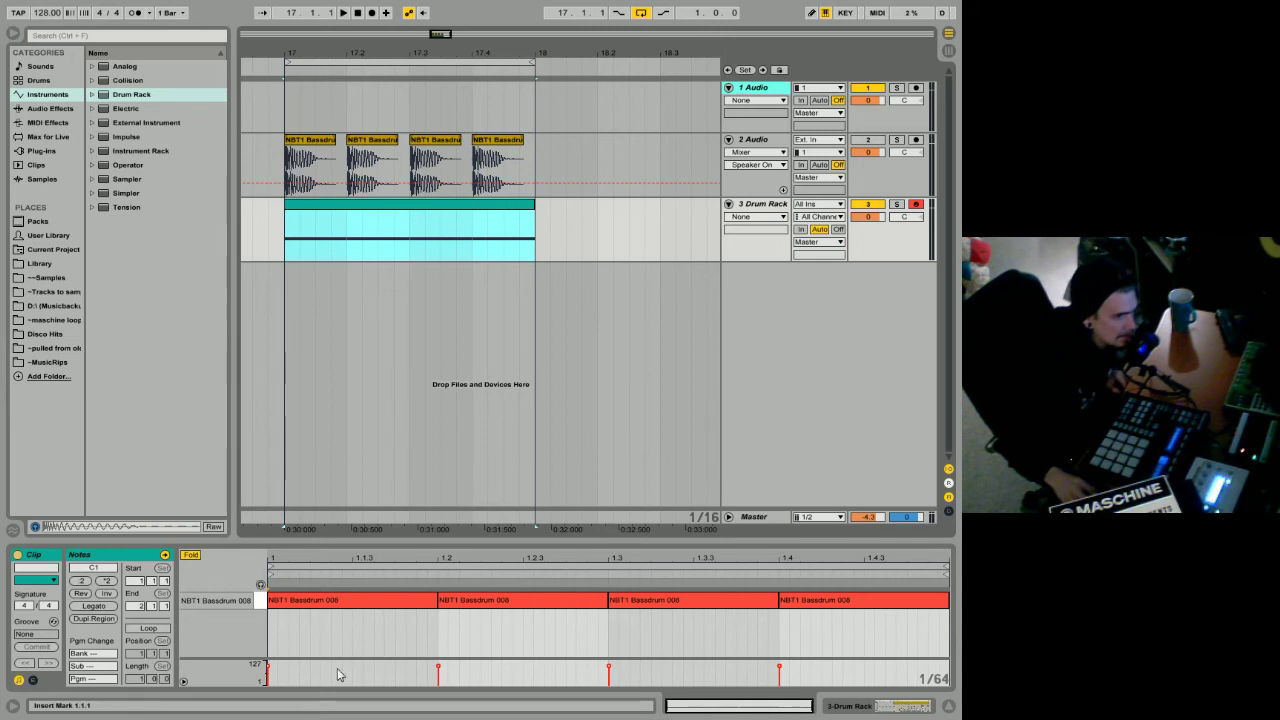
drag(333, 643, 877, 581)
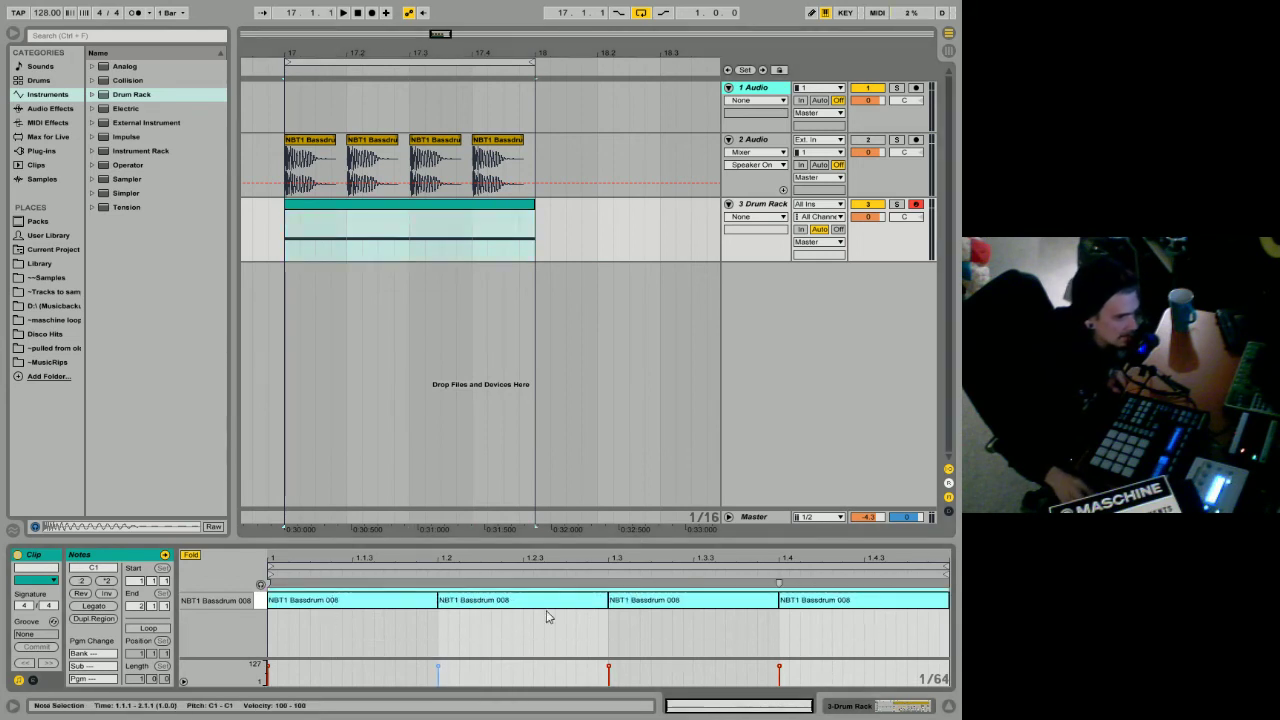
drag(435, 600, 305, 603)
Step: Play back the shortened kick pattern and show the Drum Rack's devices
key(space)
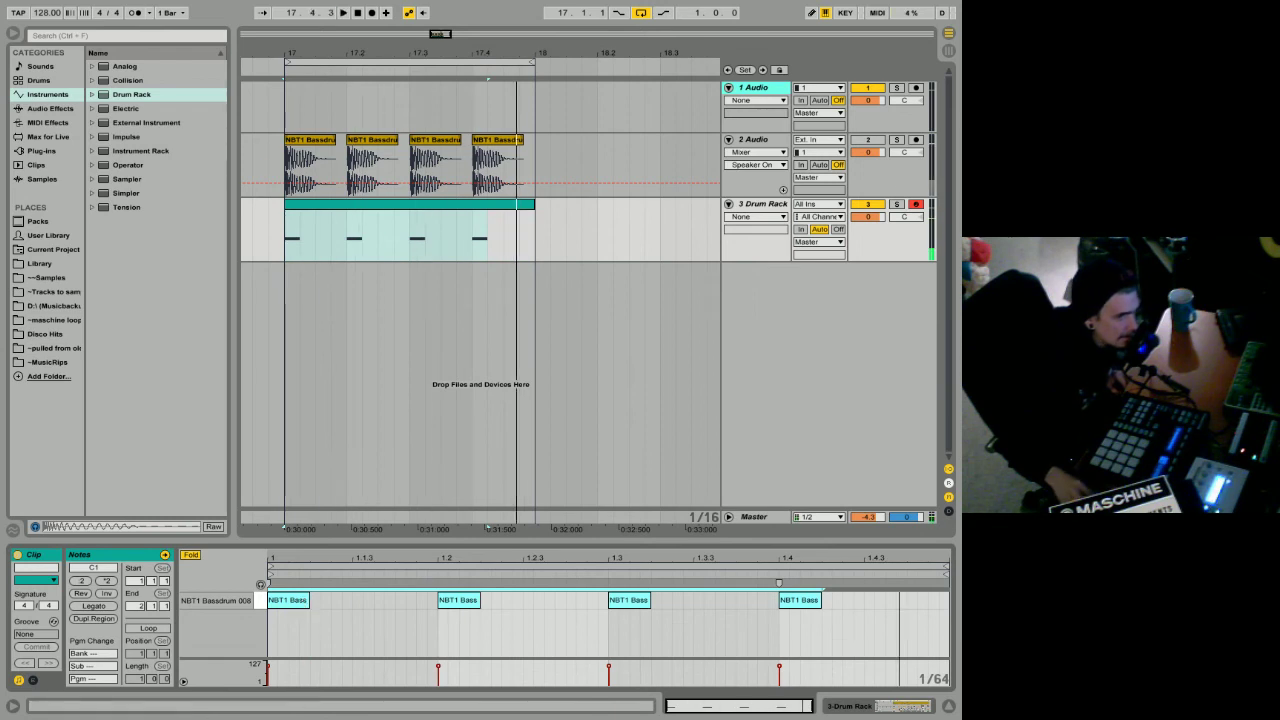
click(332, 188)
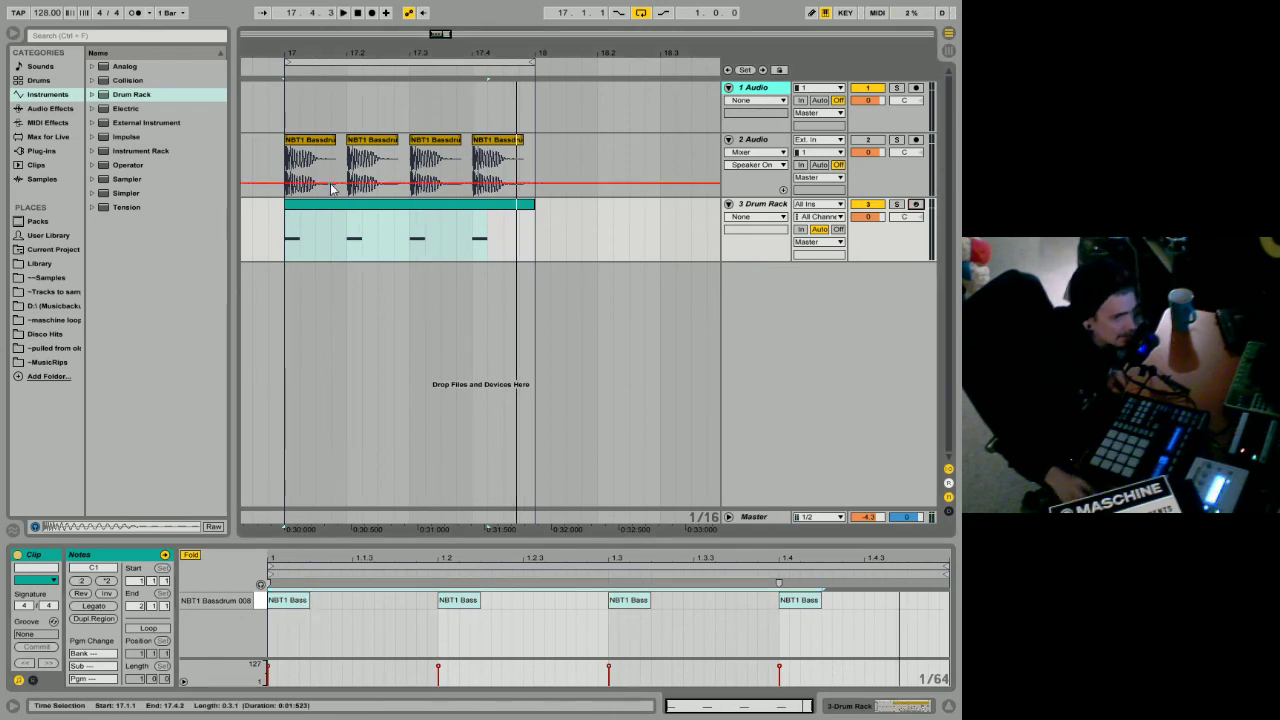
click(876, 708)
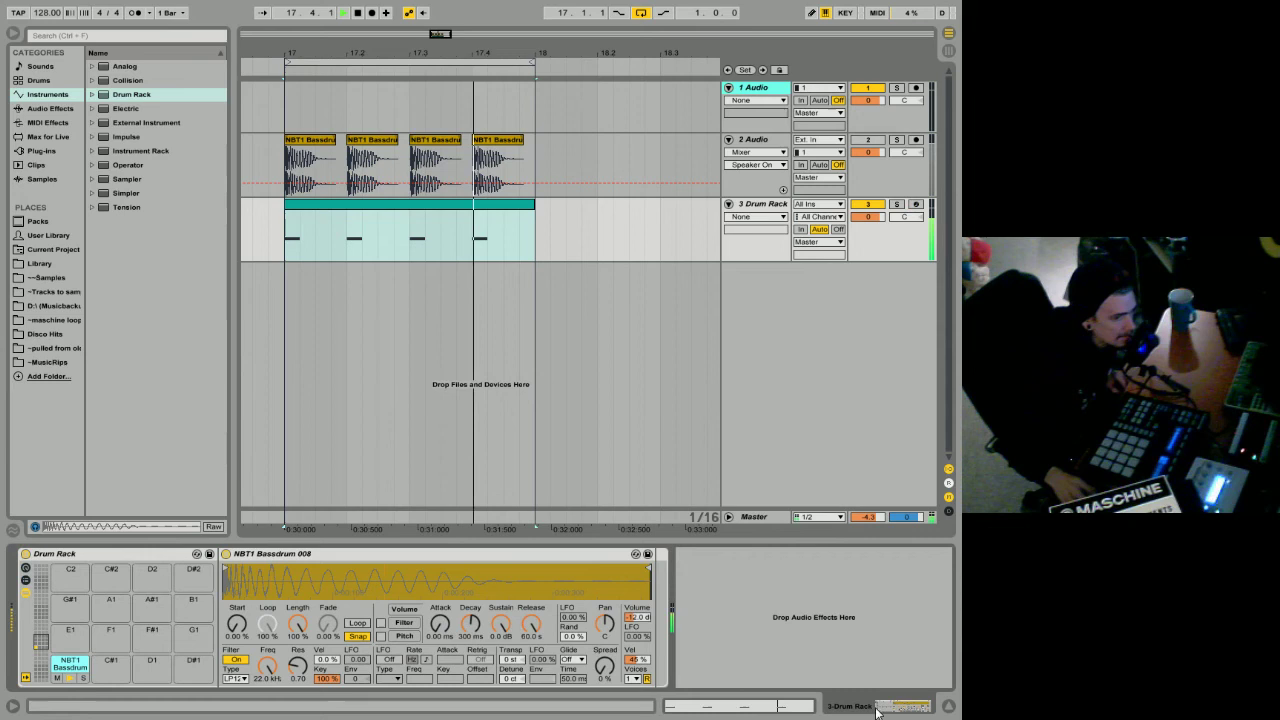
key(space)
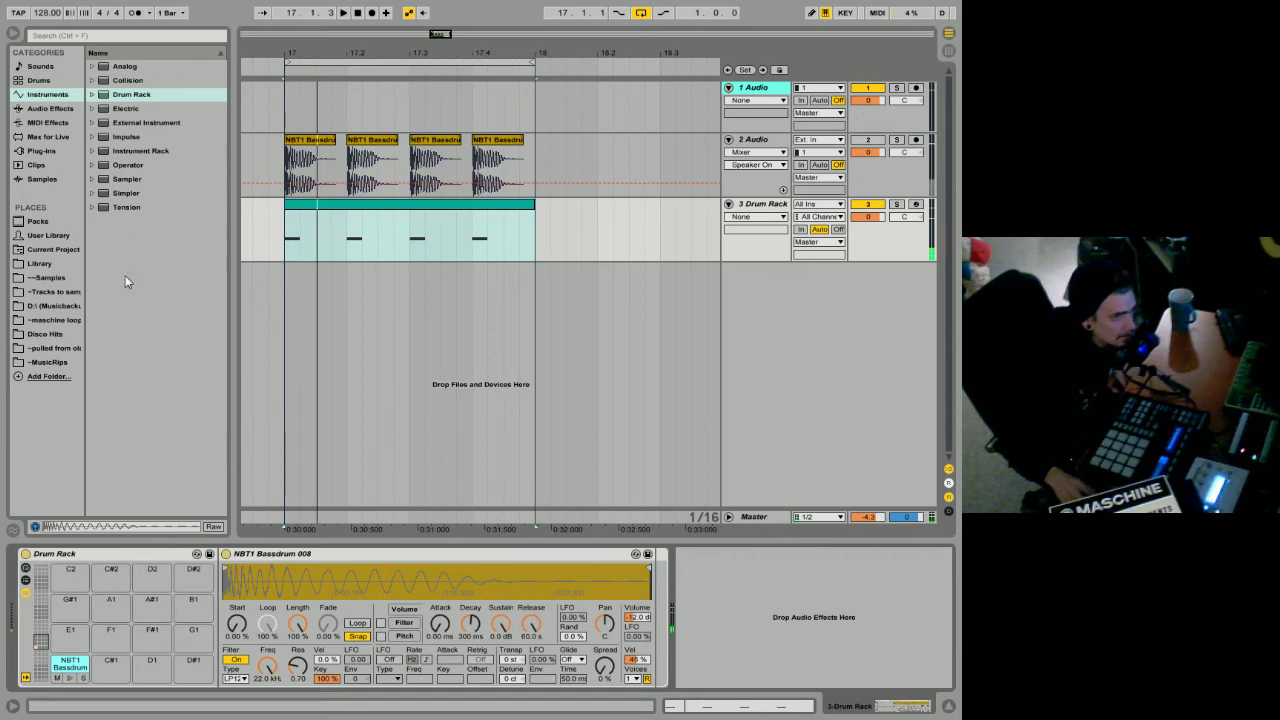
Step: Replace the bassdrum pad's sample with NBT1 Bassdrum 011 from the Library's NBT1 Bassdrums folder
click(37, 279)
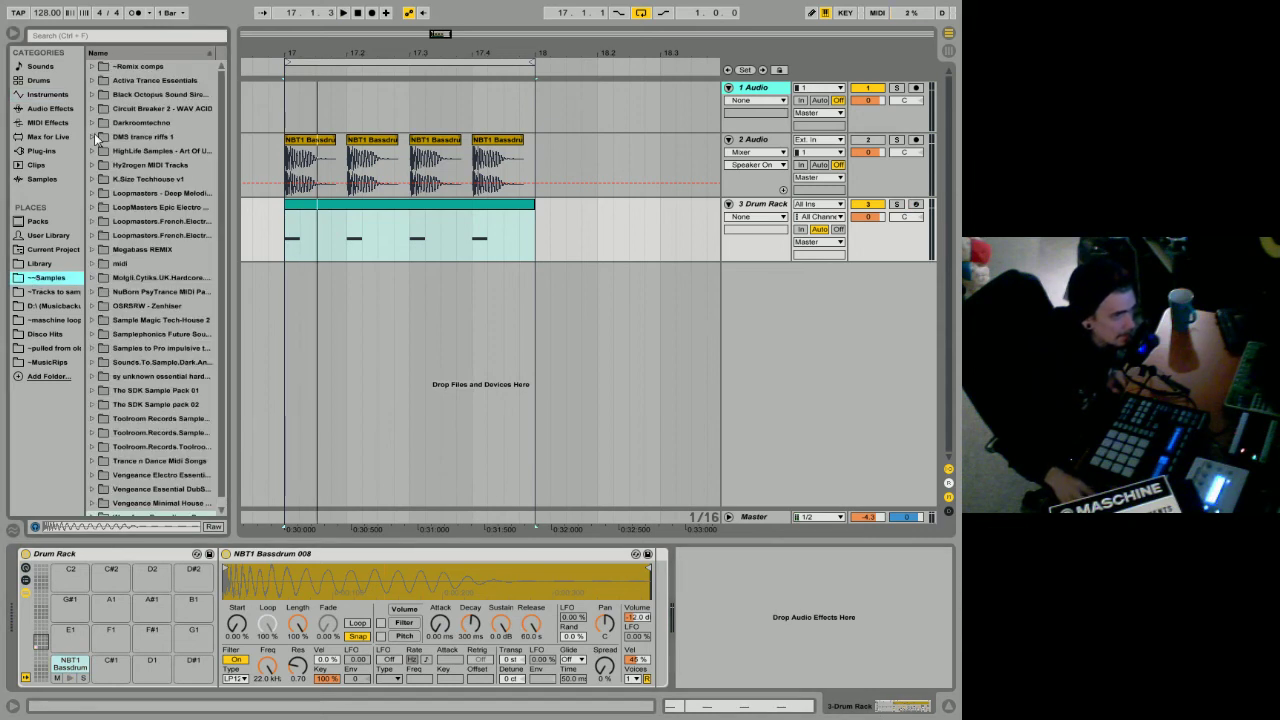
click(58, 235)
click(40, 250)
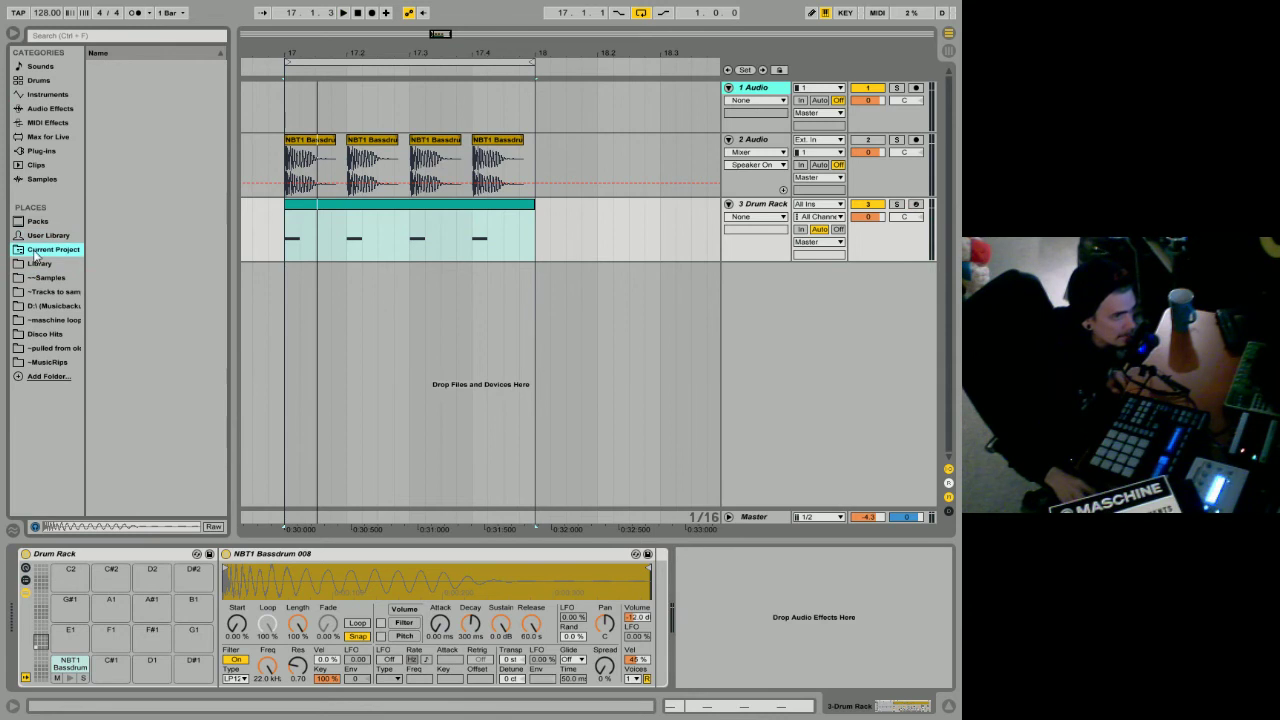
click(38, 264)
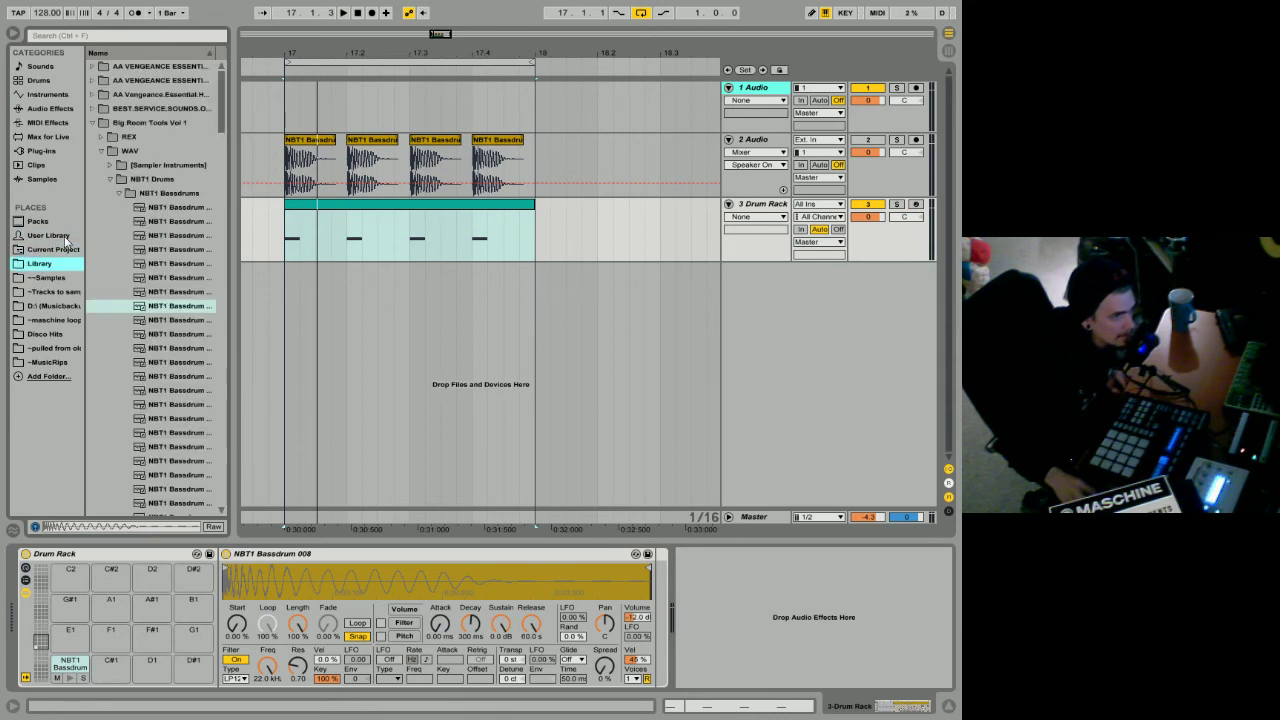
drag(152, 348, 246, 591)
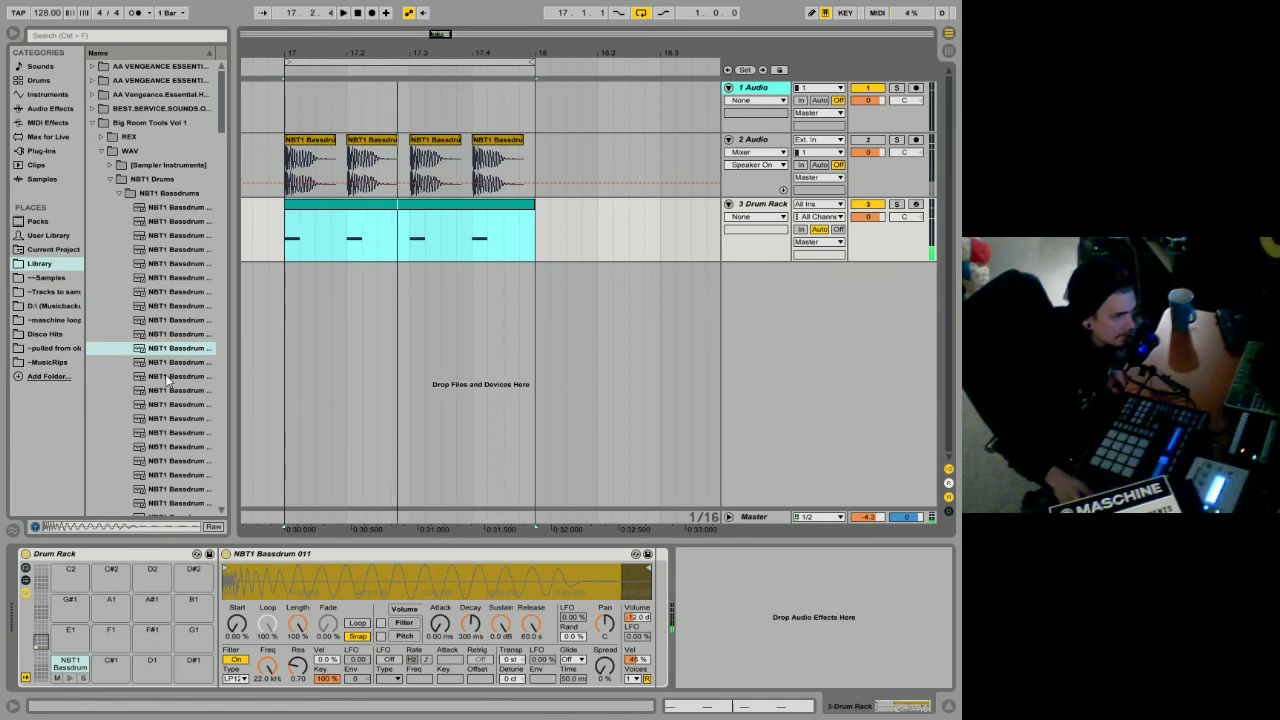
Step: Swap further NBT1 Bassdrum samples into the pad's Simpler while the pattern loops, ending with NBT1 Bassdrum 017
drag(178, 363, 243, 488)
key(Down)
key(Down)
key(Down)
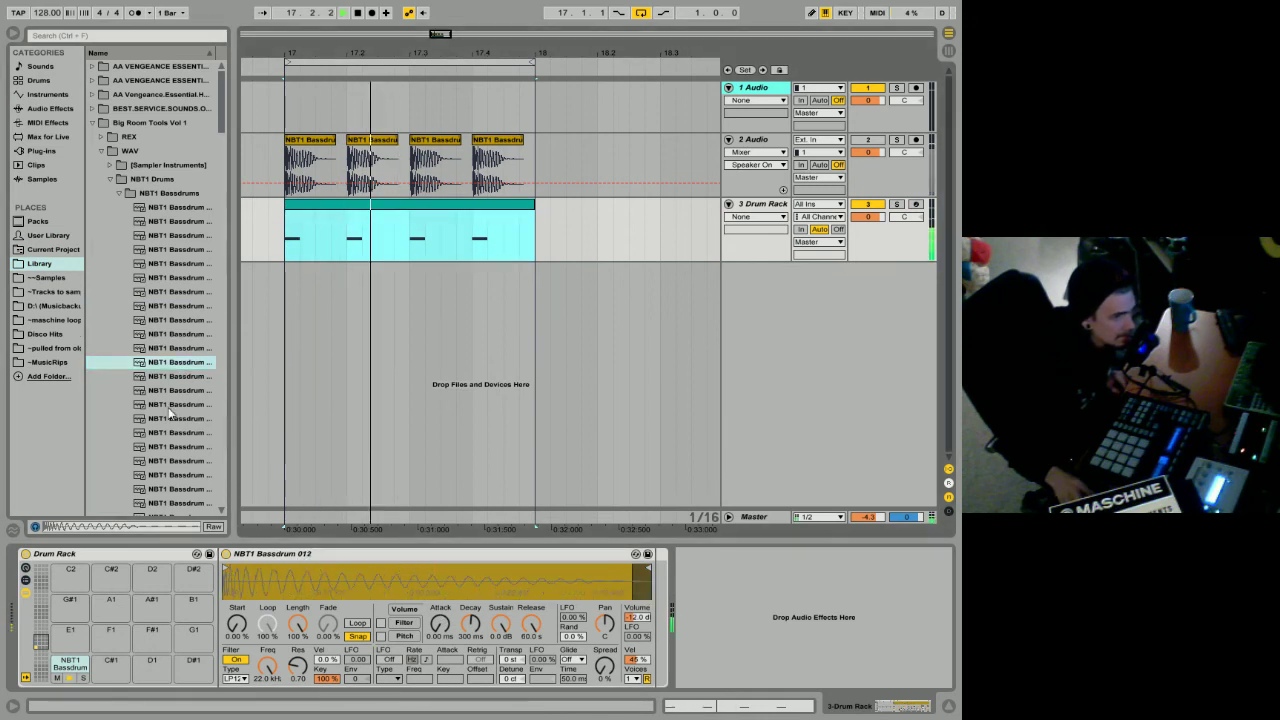
key(Down)
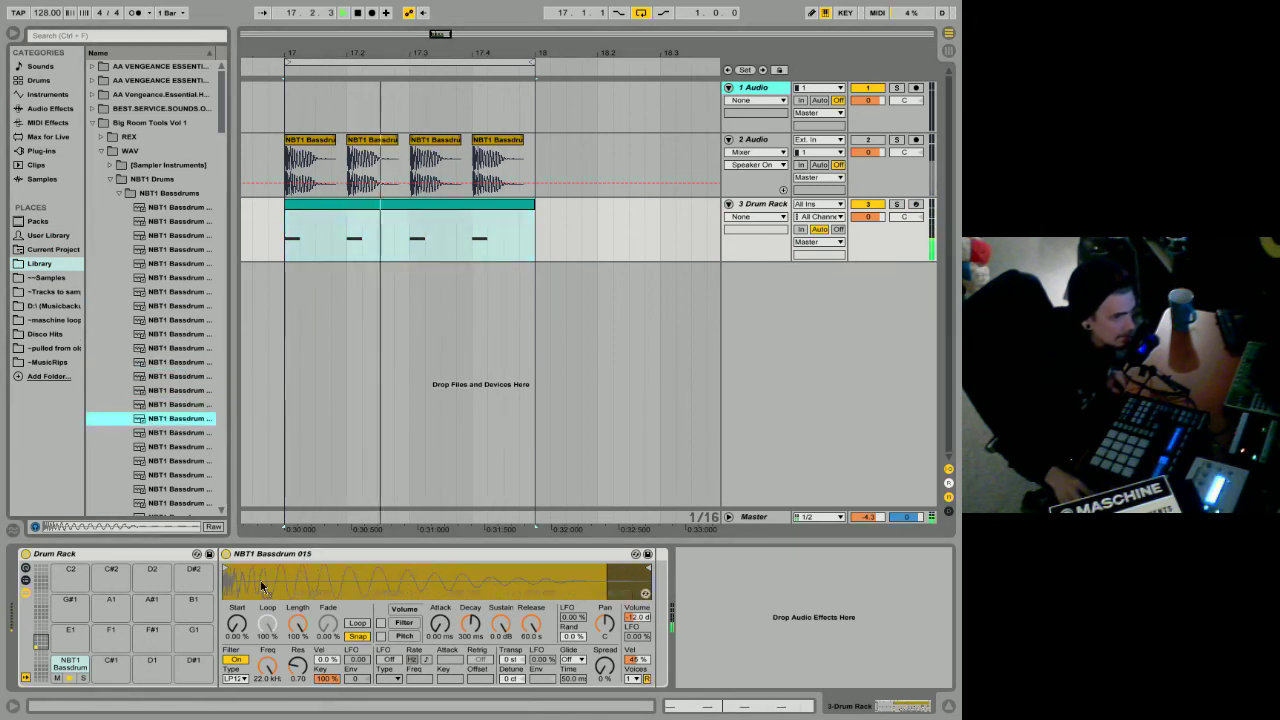
key(Down)
key(Down)
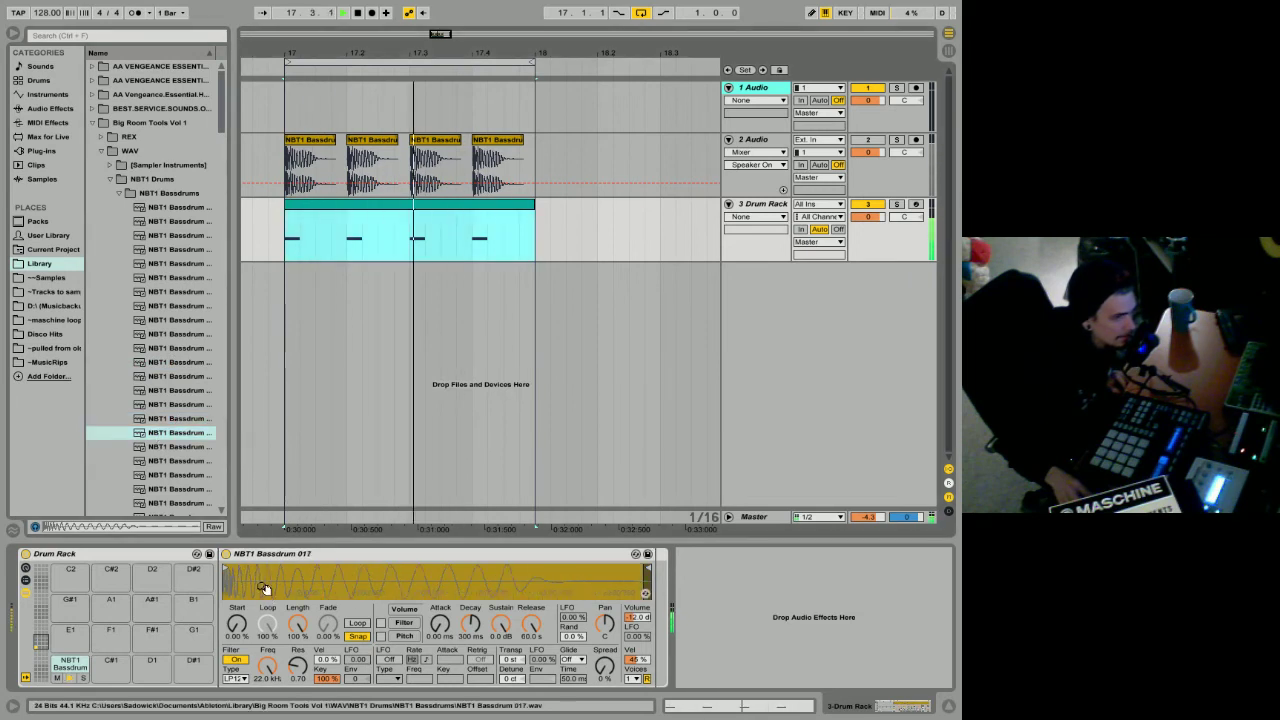
key(space)
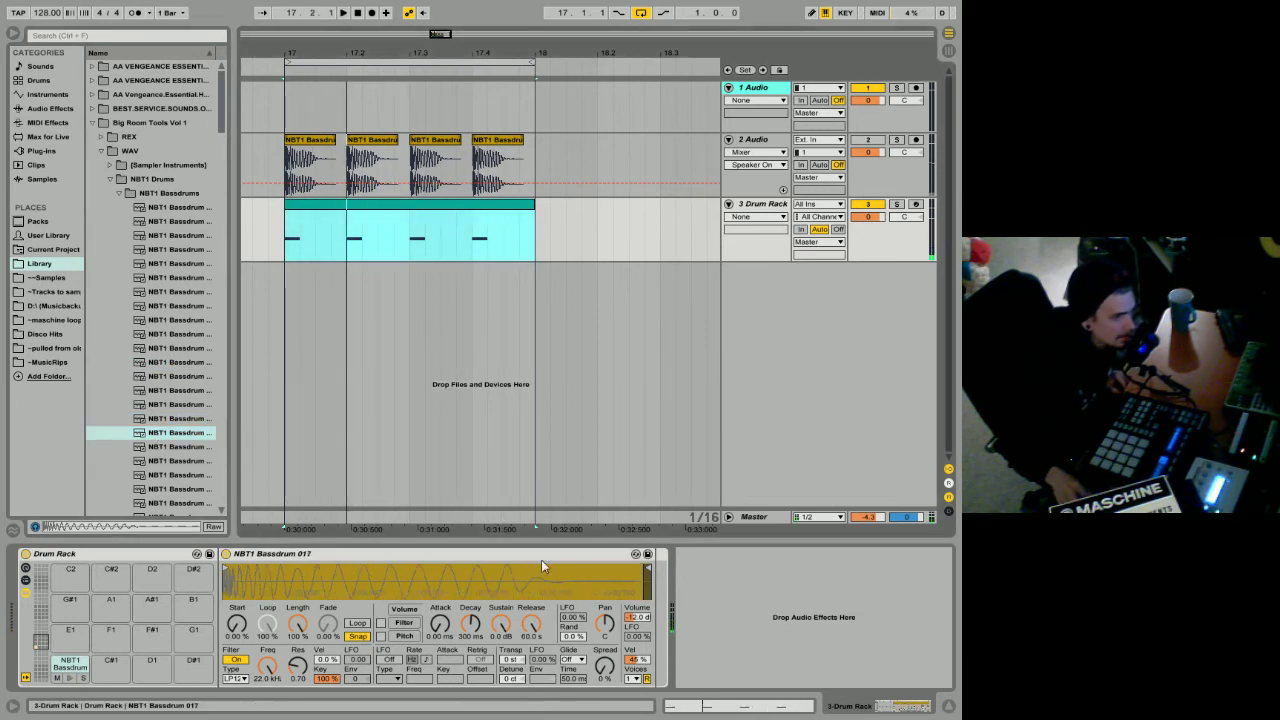
Step: Try neighbouring NBT1 Bassdrum samples for the bassdrum pad in Hot-Swap Mode and exit that mode
click(645, 597)
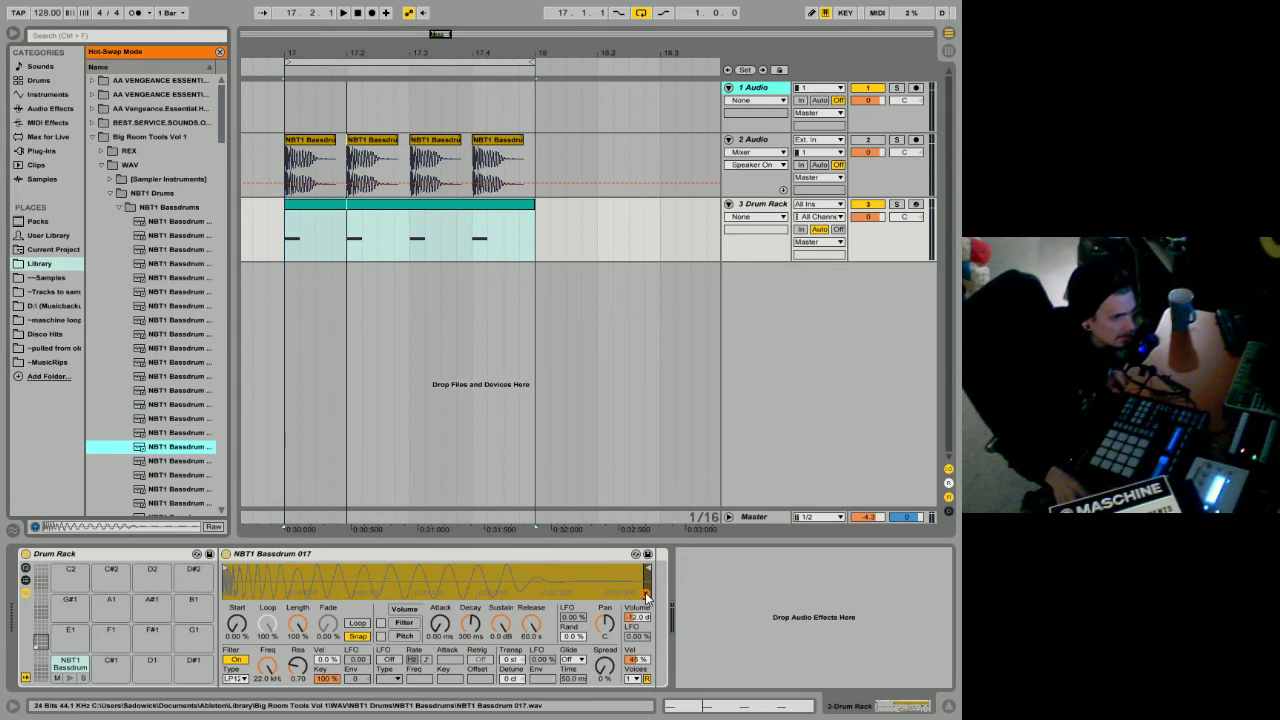
key(space)
click(148, 447)
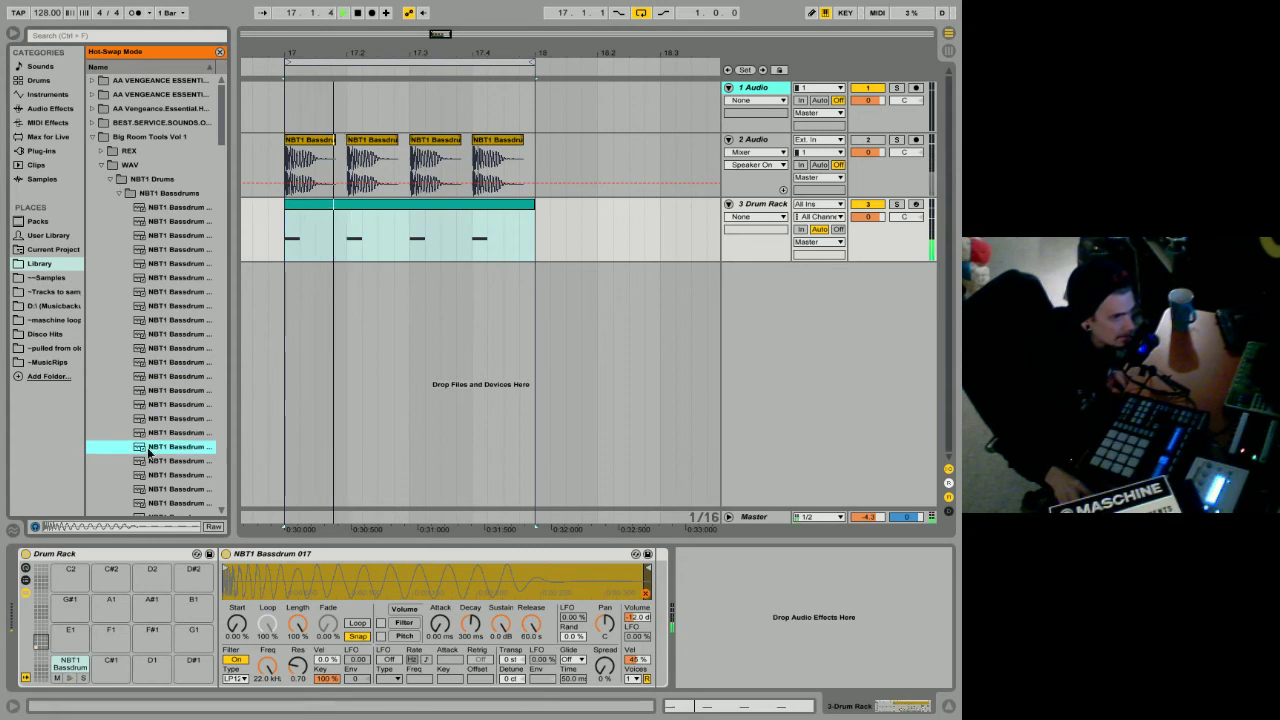
click(152, 461)
click(153, 475)
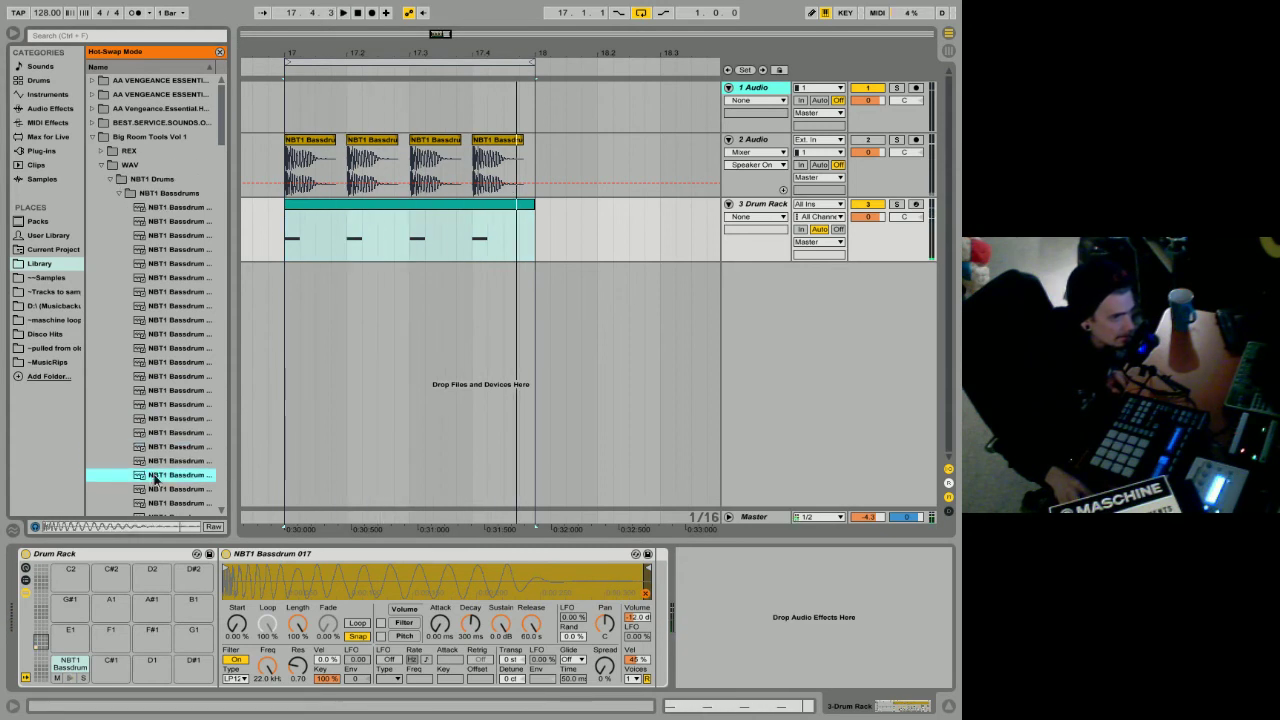
click(155, 489)
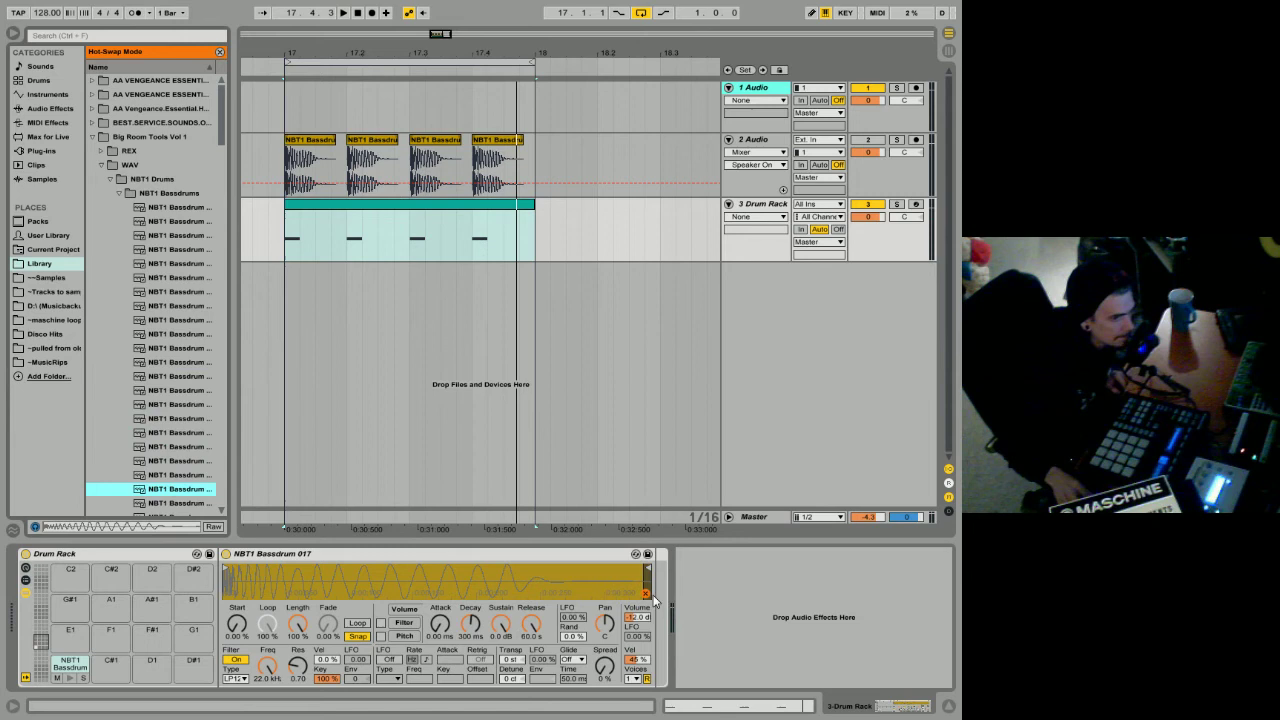
key(q)
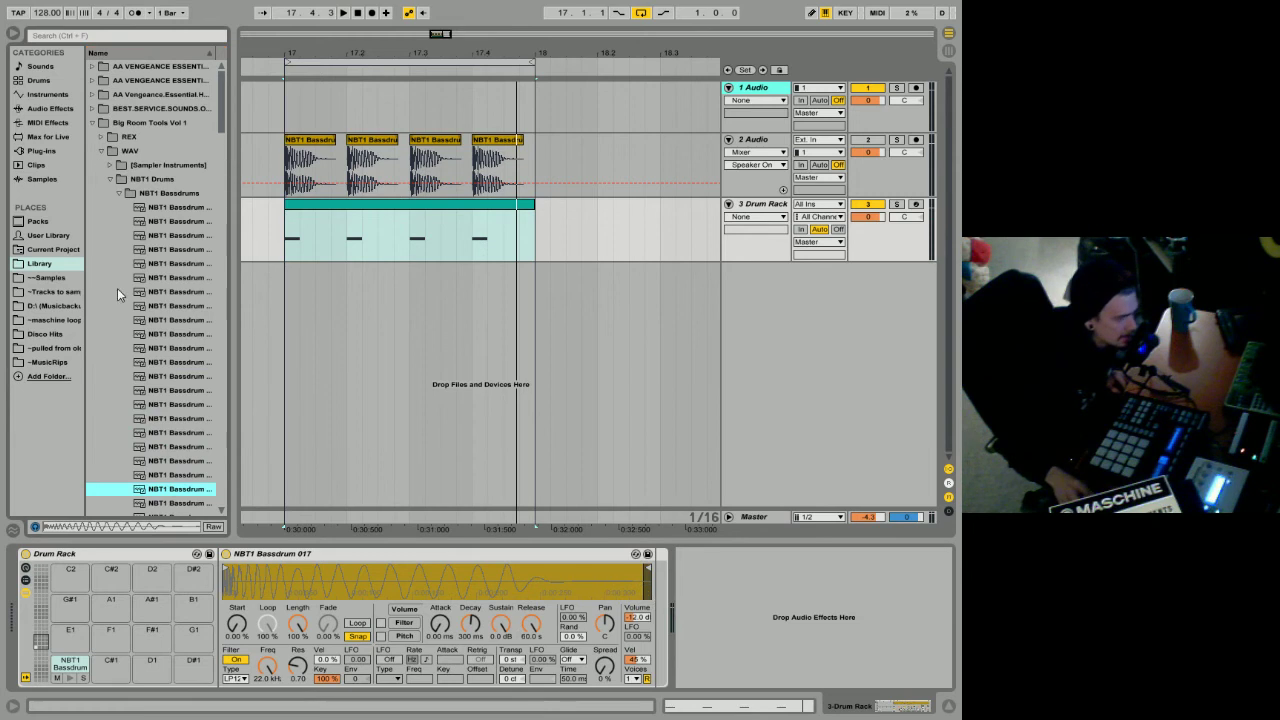
Step: Re-arm the Drum Rack track for MIDI input and inspect the rack's empty D1 pad
click(336, 206)
key(space)
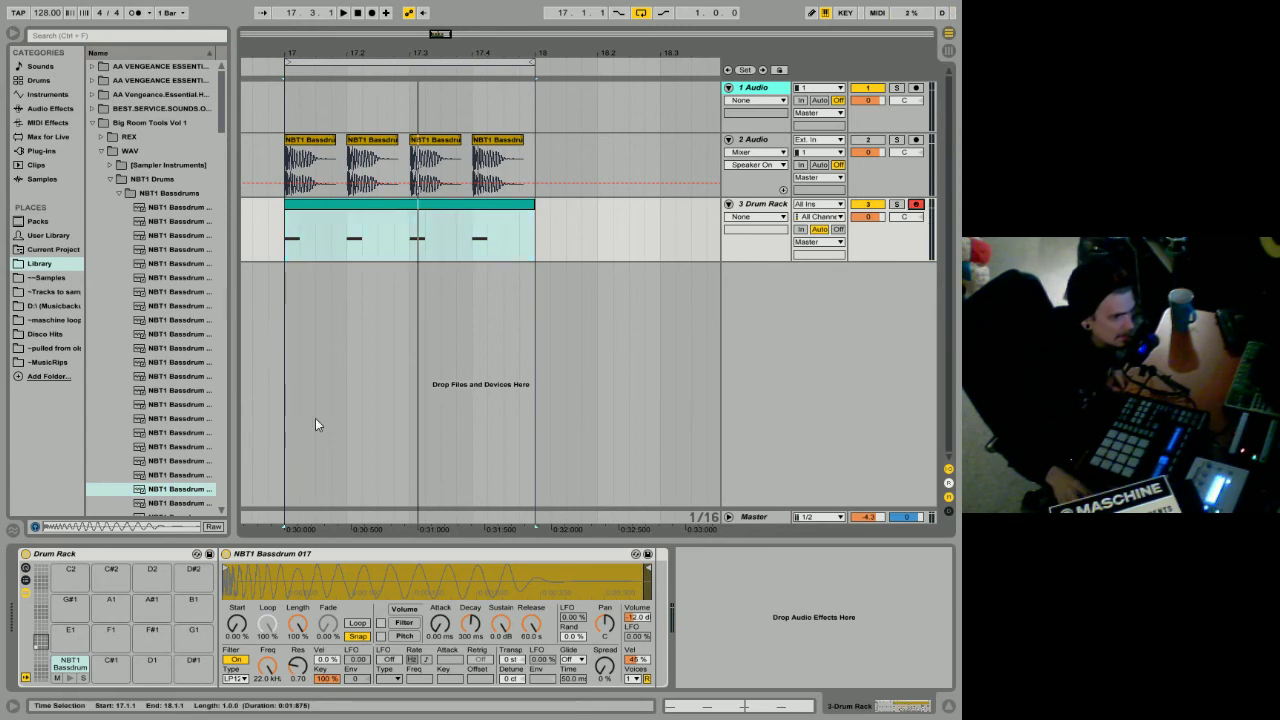
click(152, 668)
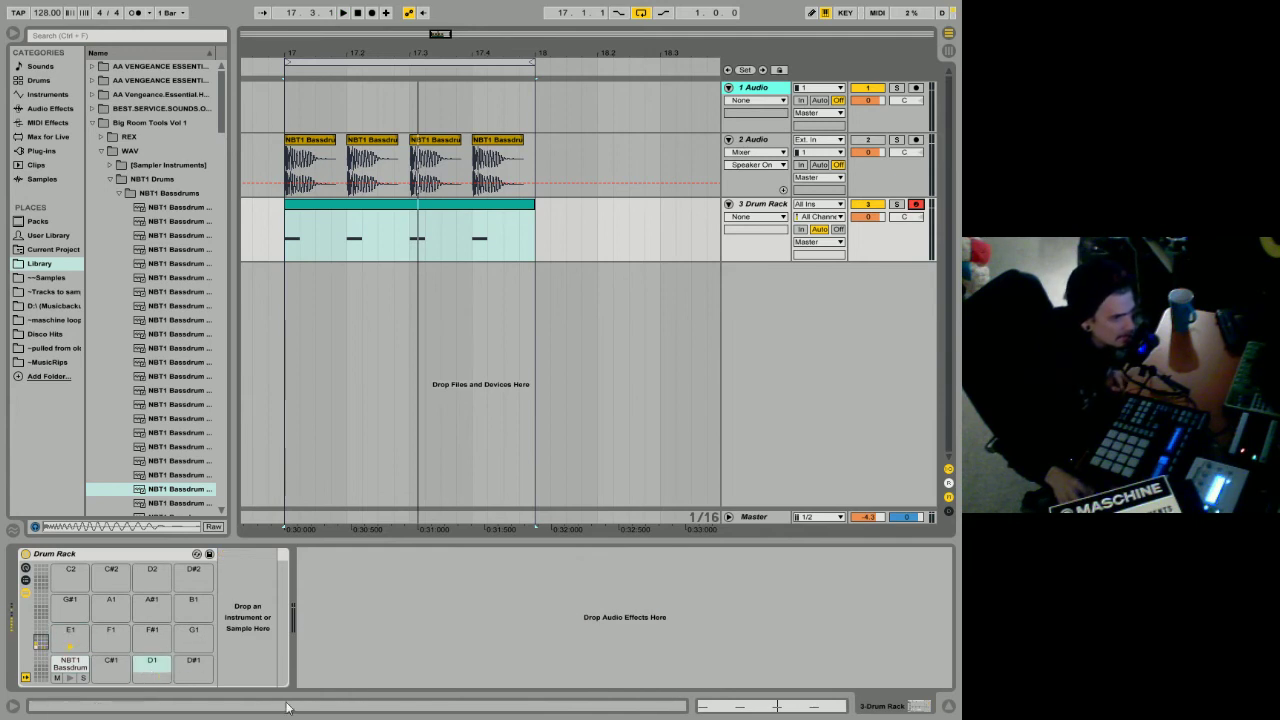
click(163, 655)
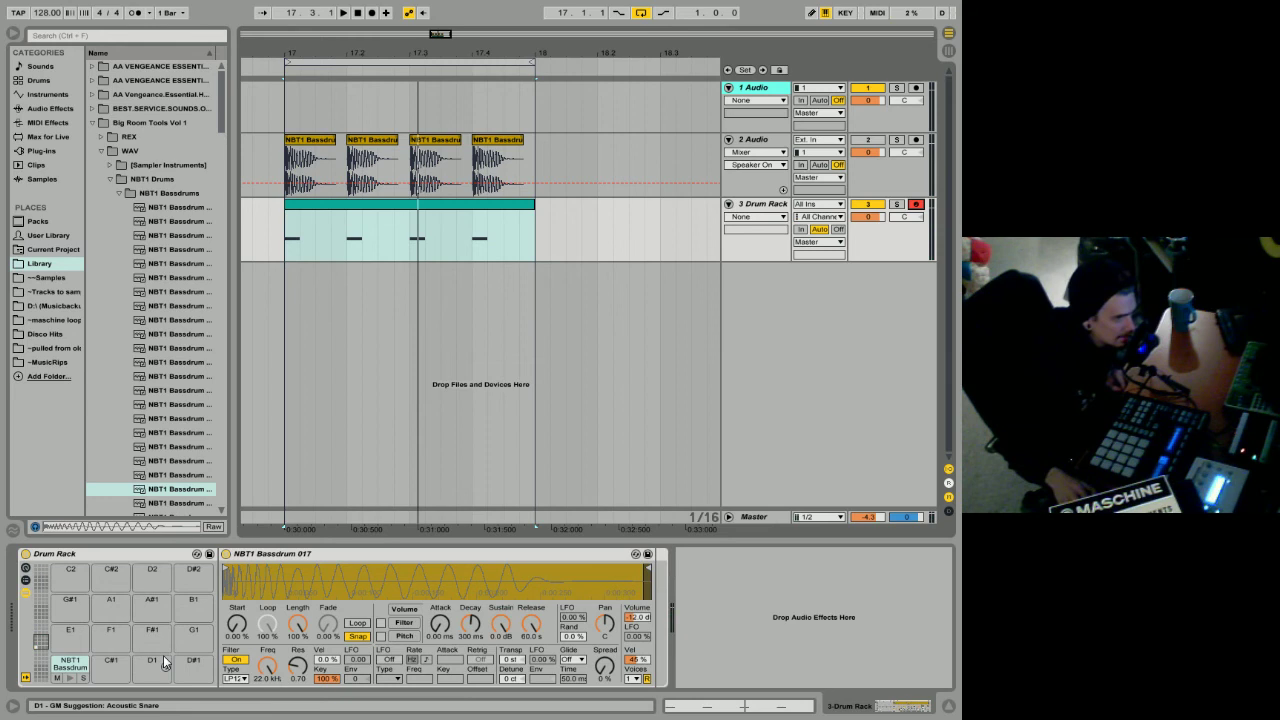
Step: Load NBT1 Clap 02.wav from the NBT1 Claps folder onto the Drum Rack's D1 pad
click(109, 179)
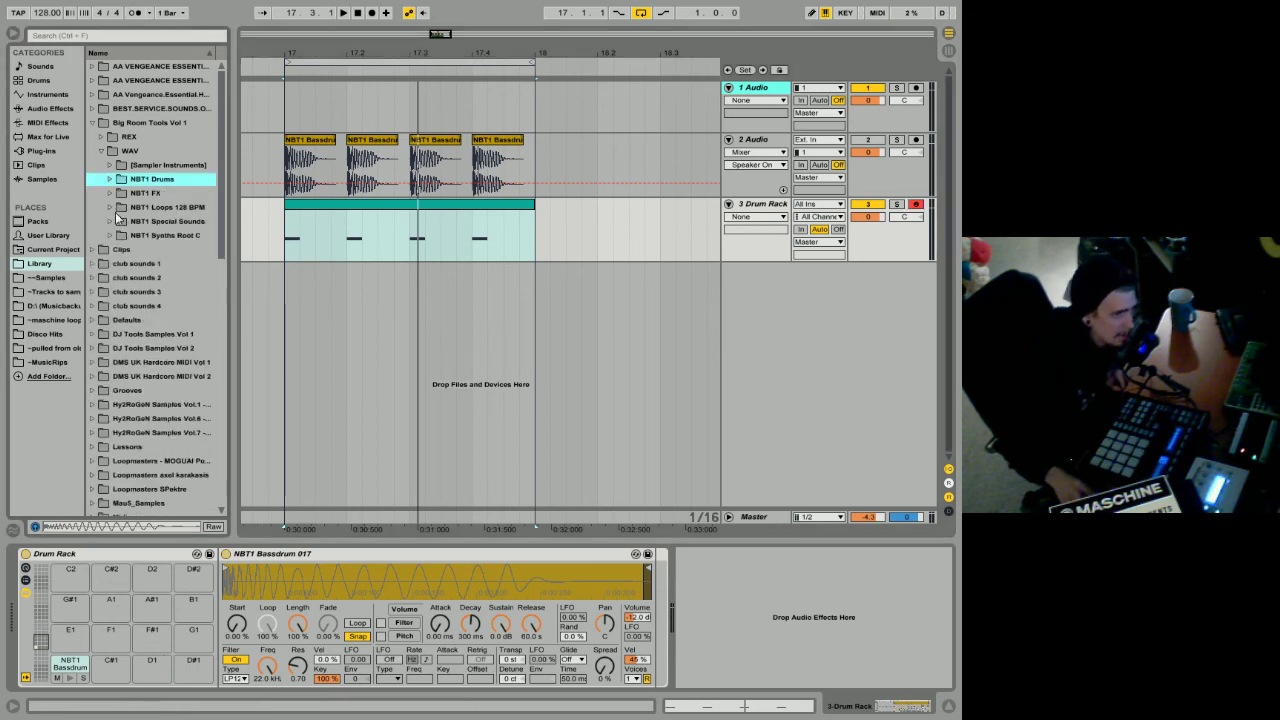
click(100, 152)
click(100, 152)
click(111, 179)
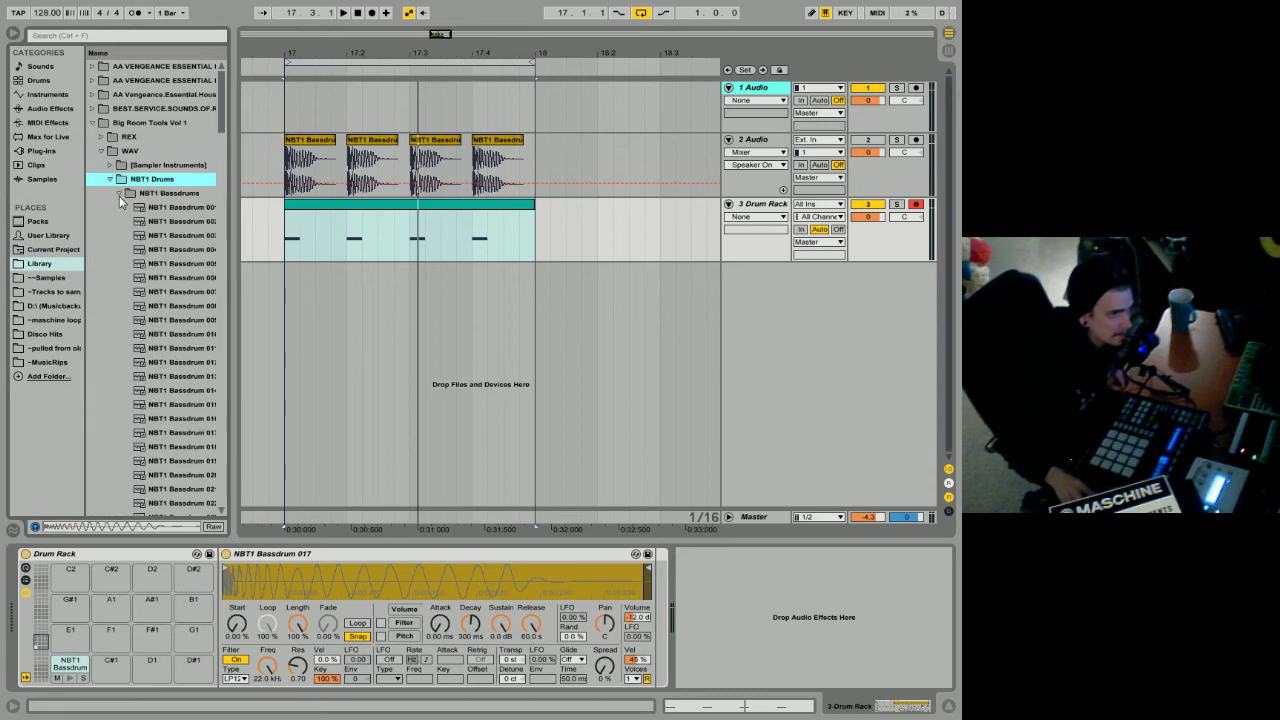
click(118, 194)
click(119, 207)
click(163, 237)
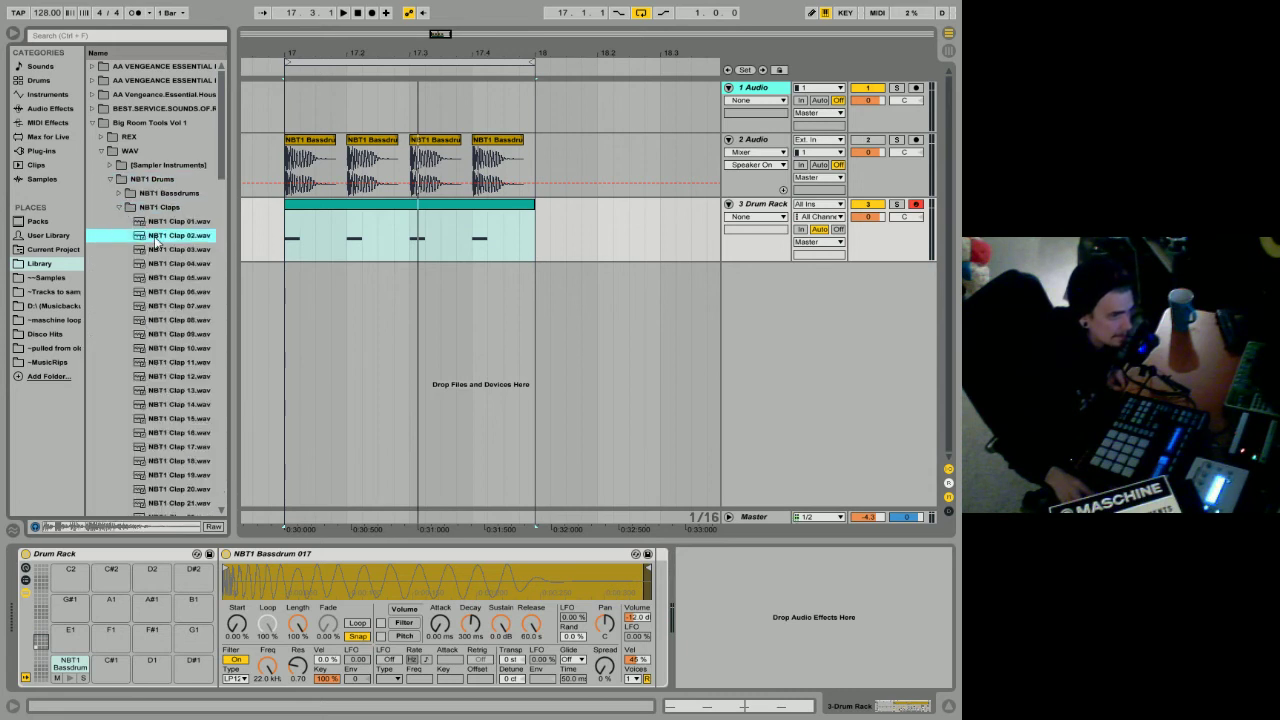
click(166, 667)
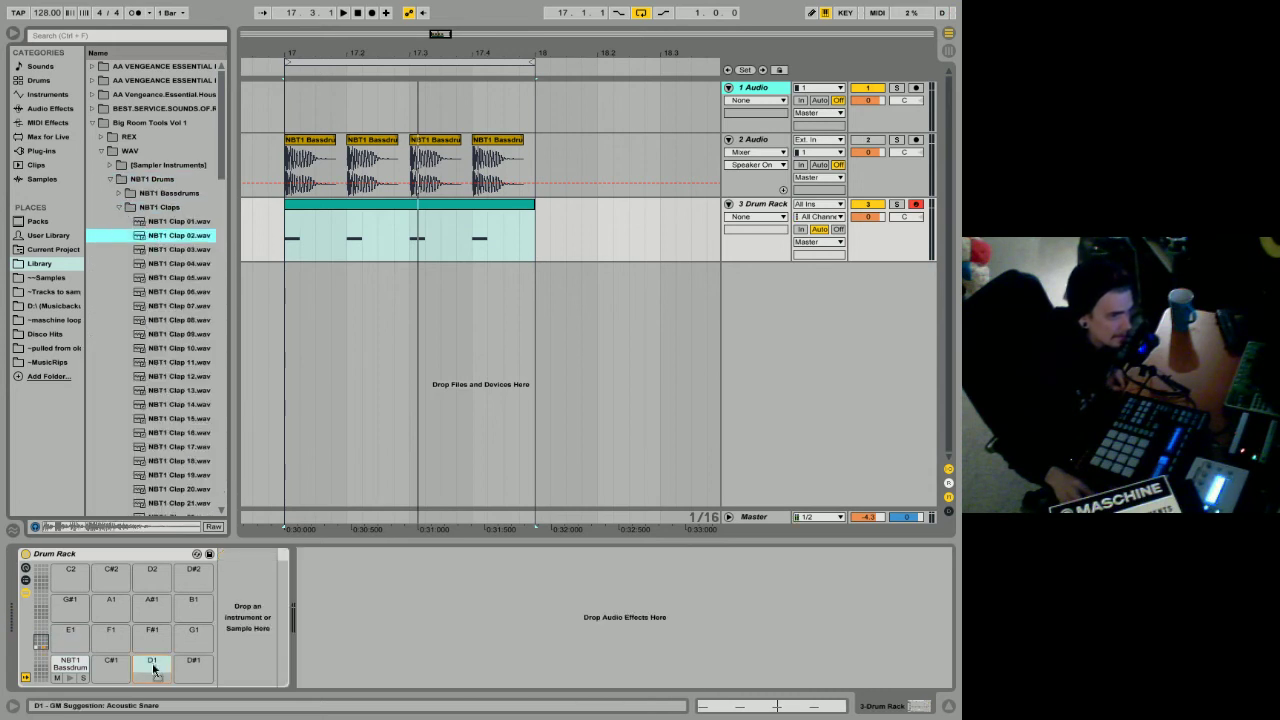
drag(153, 668, 153, 668)
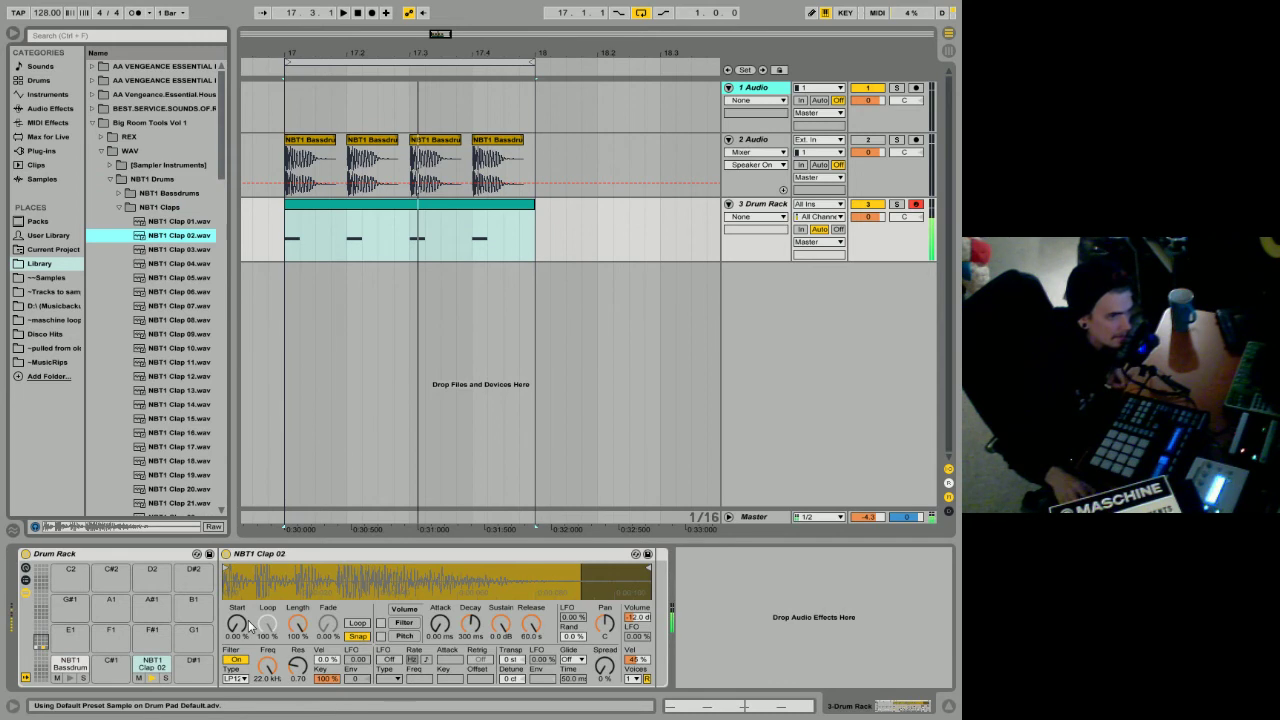
Step: Draw NBT1 Clap 02 notes on beats 1.2 and 1.4 of the drum clip and play the pattern
click(376, 220)
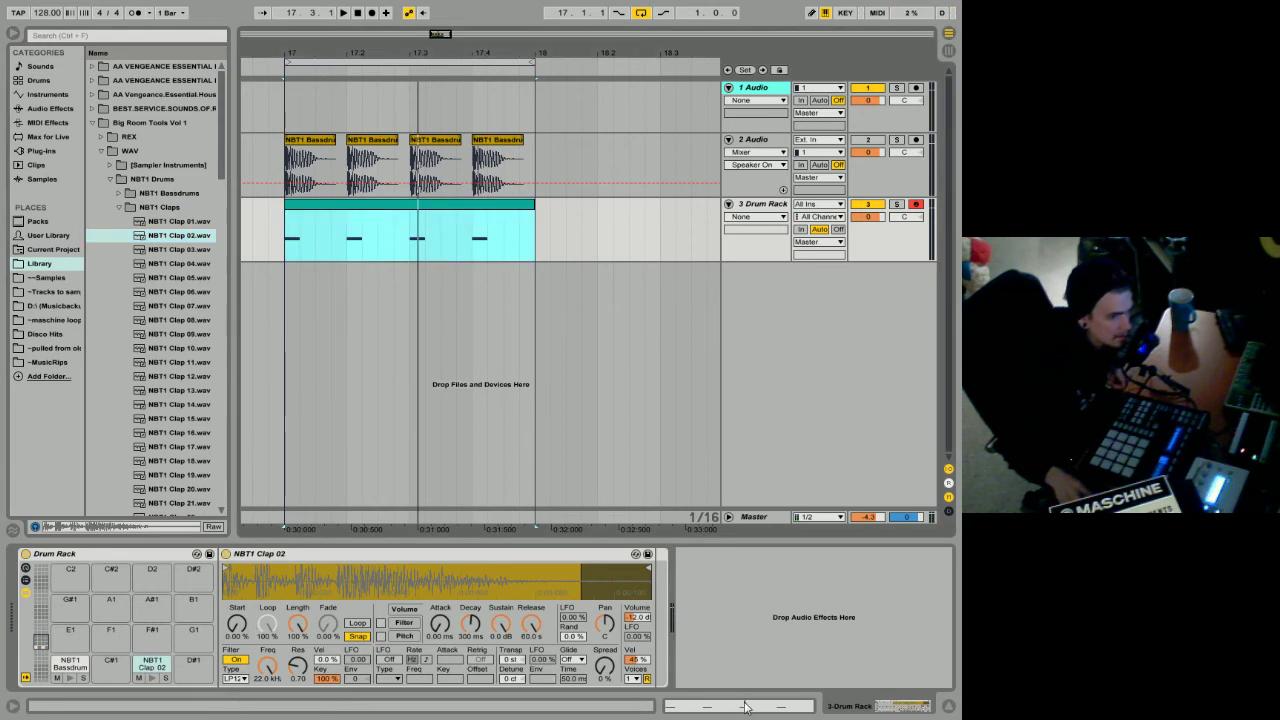
click(745, 707)
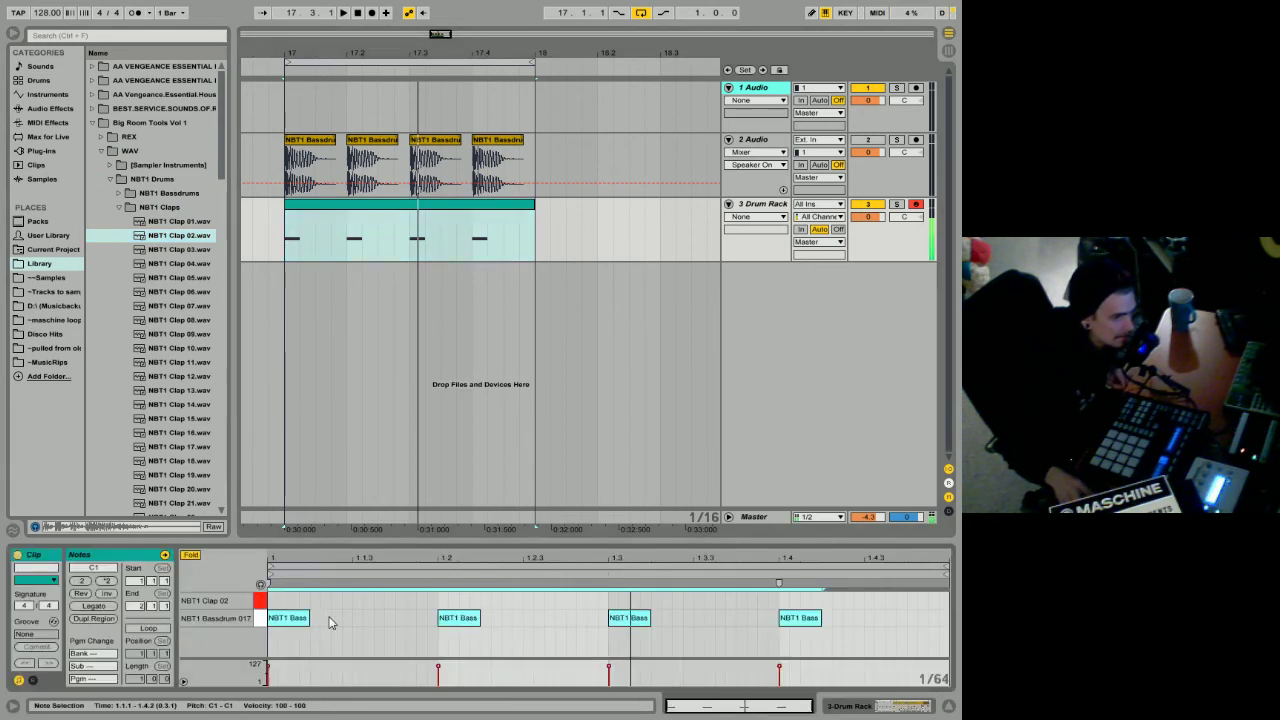
key(b)
click(442, 600)
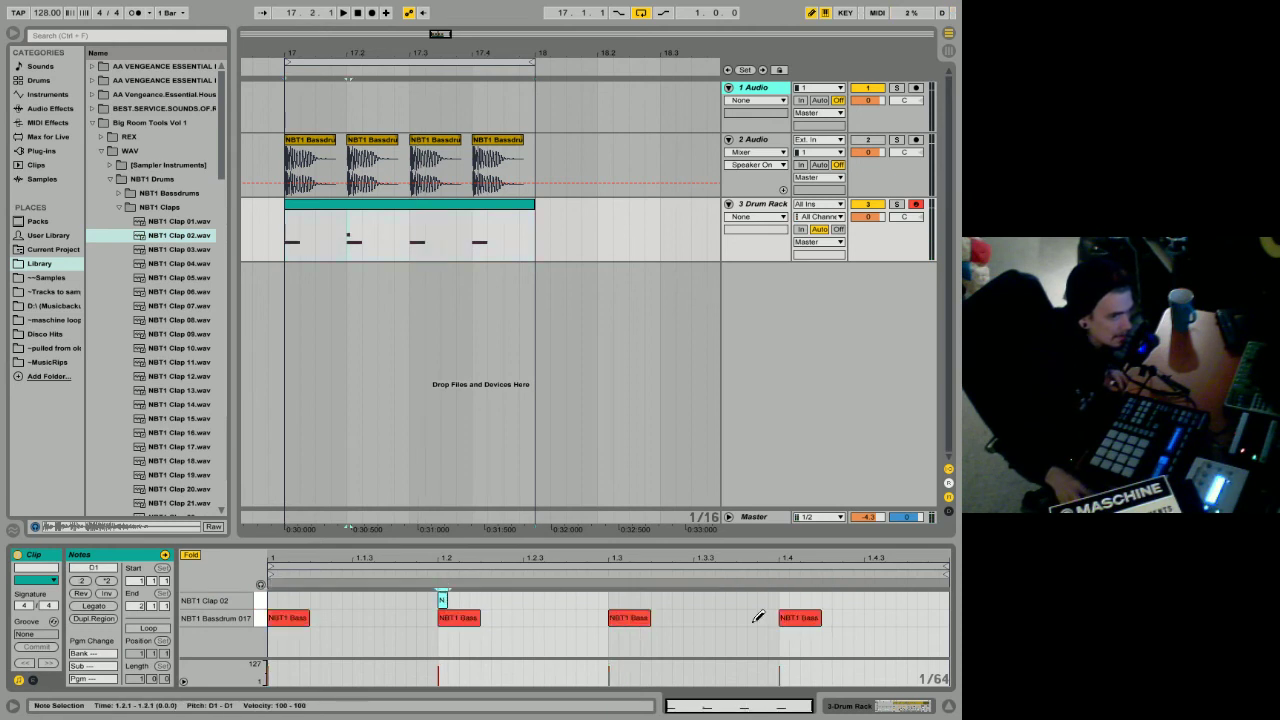
click(781, 599)
key(space)
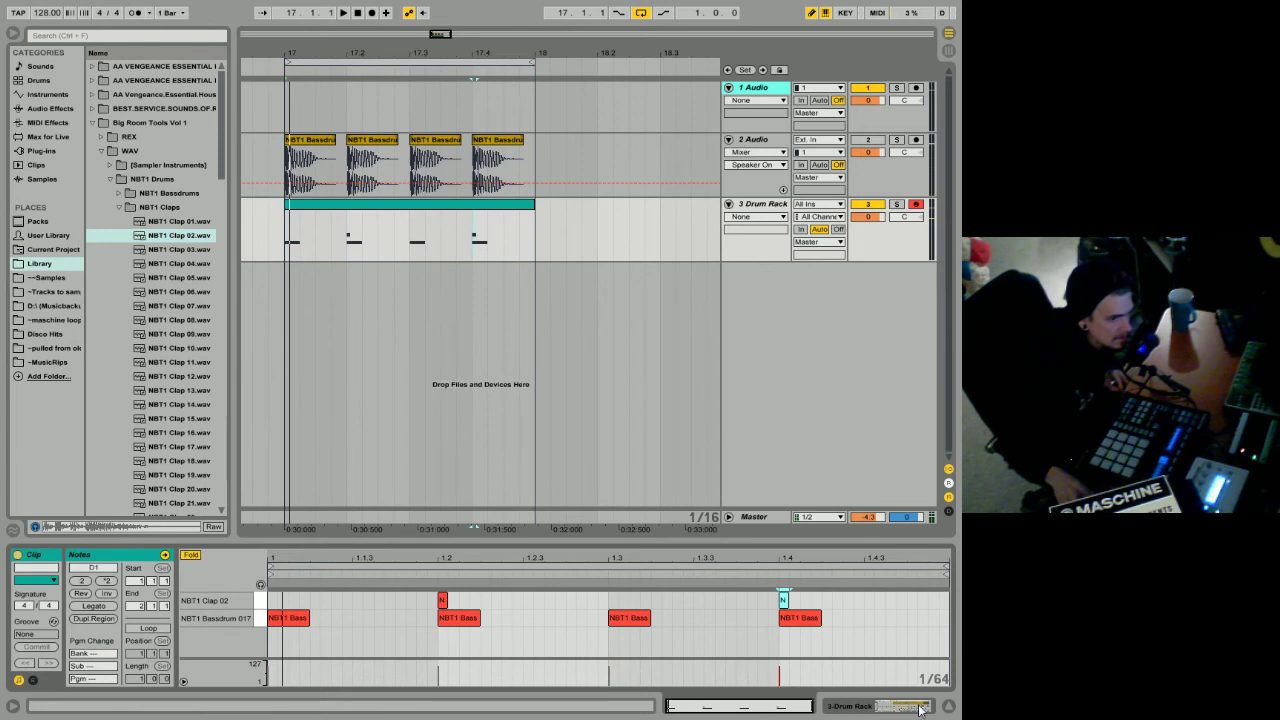
Step: Load NBT1 Closed Hihat 007 from the NBT1 Closed Hihats folder onto the Drum Rack's E1 pad
key(shift+Tab)
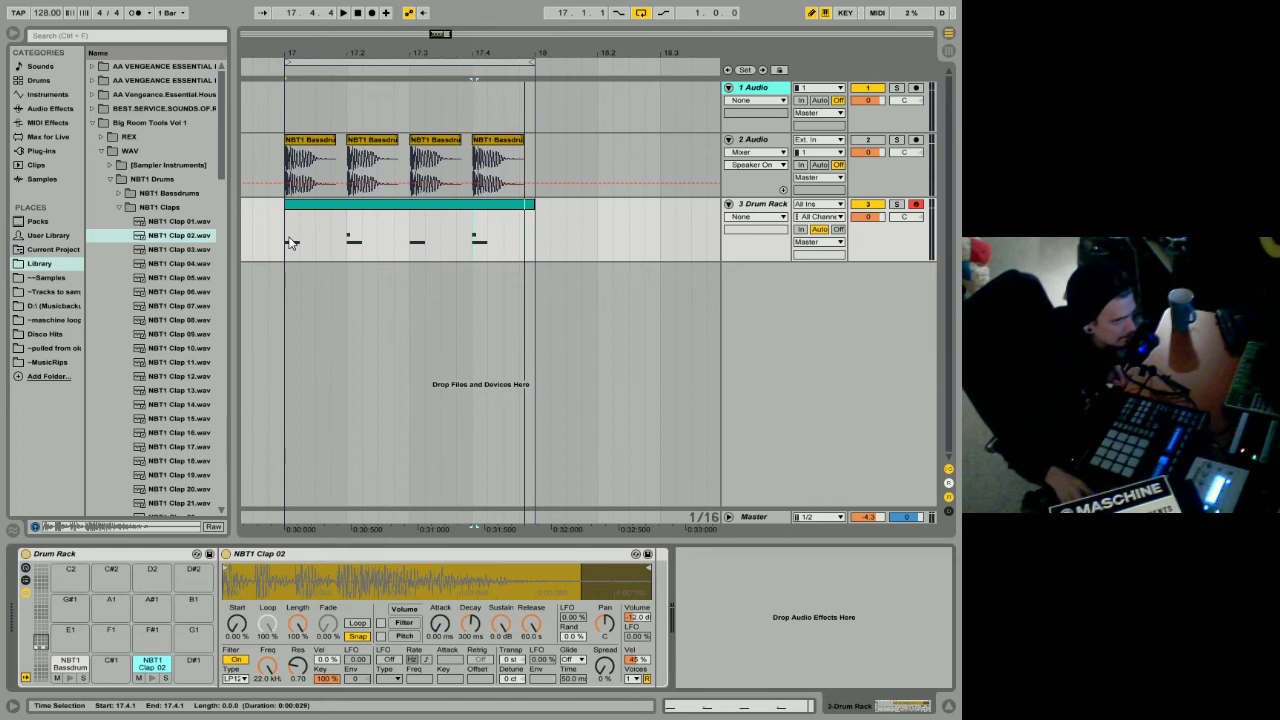
click(325, 205)
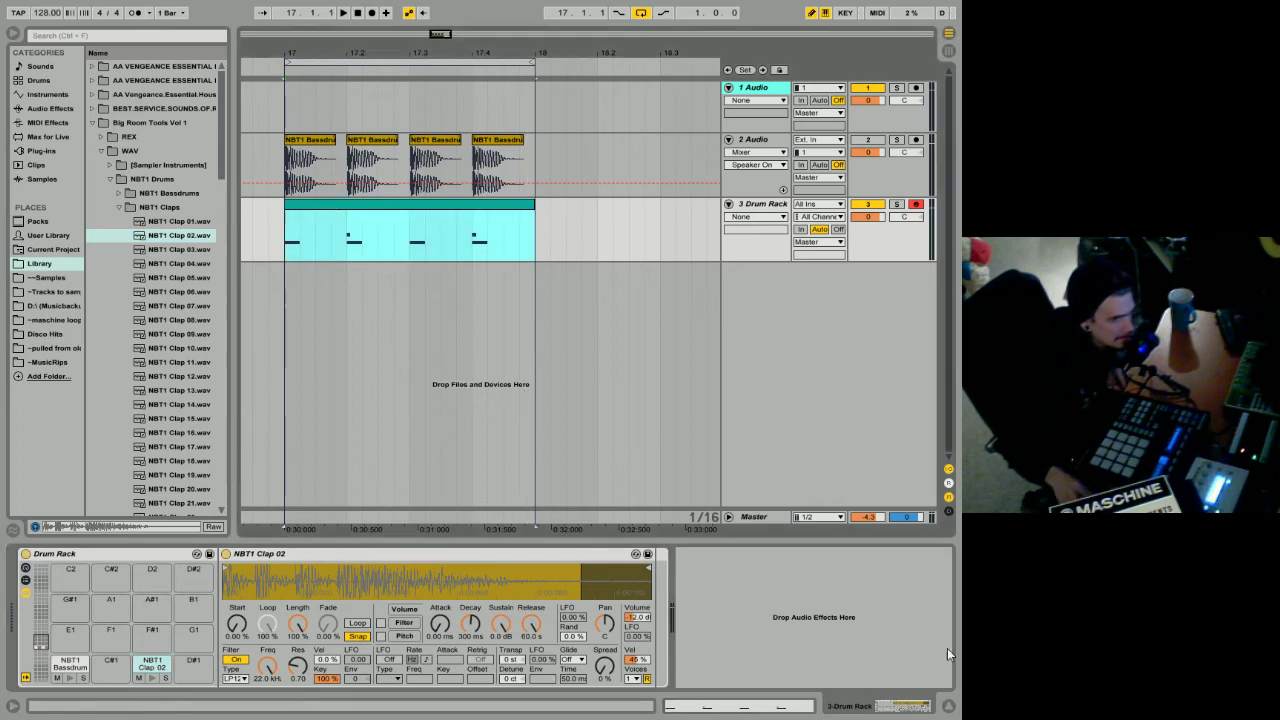
click(118, 207)
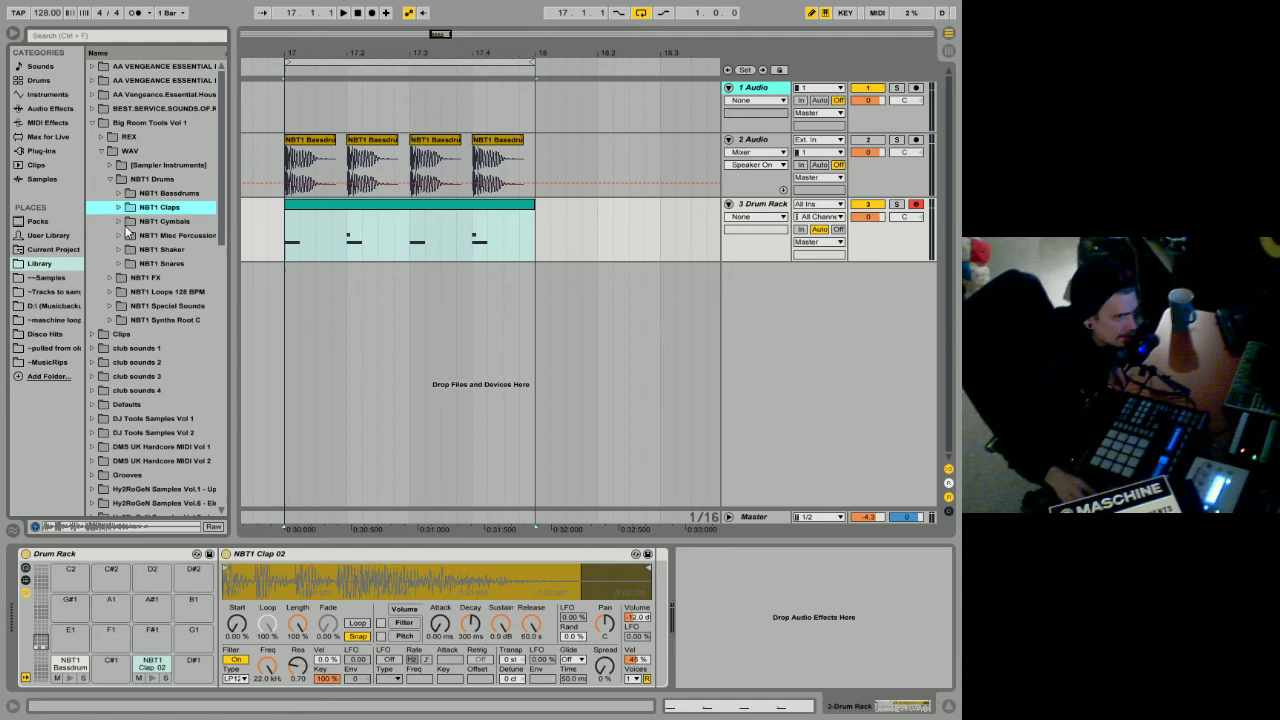
click(123, 223)
click(129, 264)
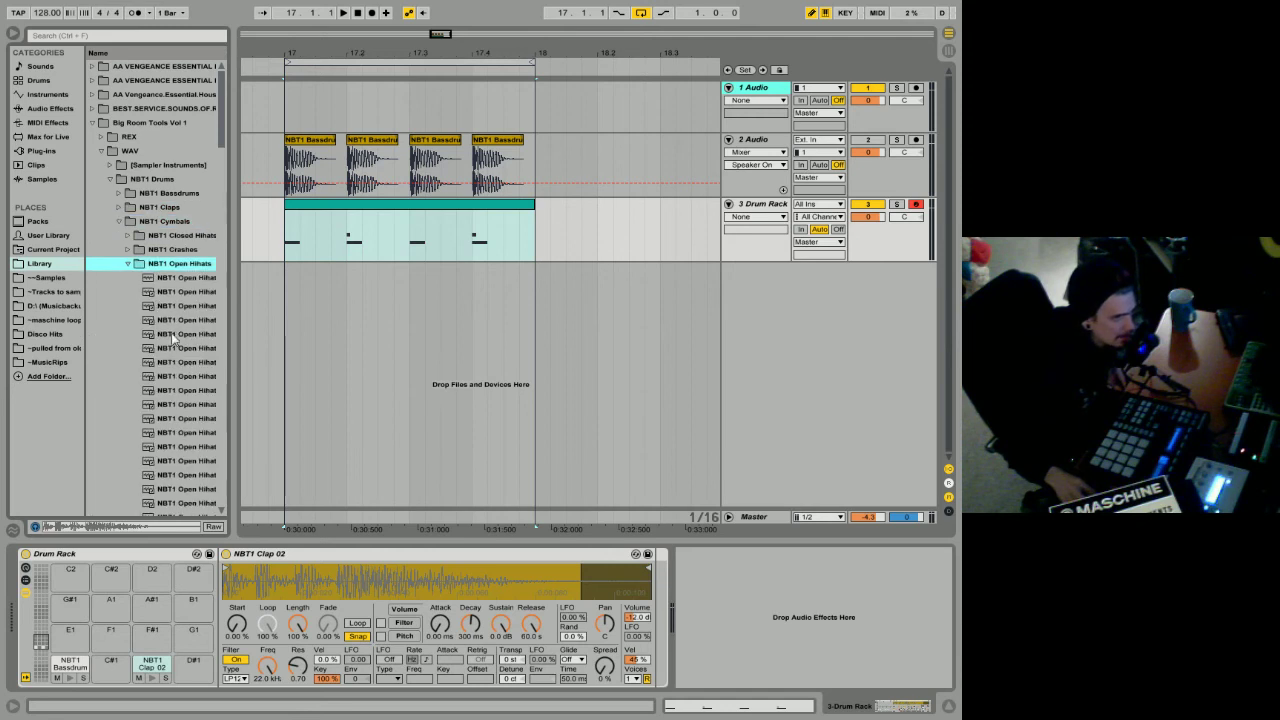
click(129, 264)
click(130, 277)
click(130, 277)
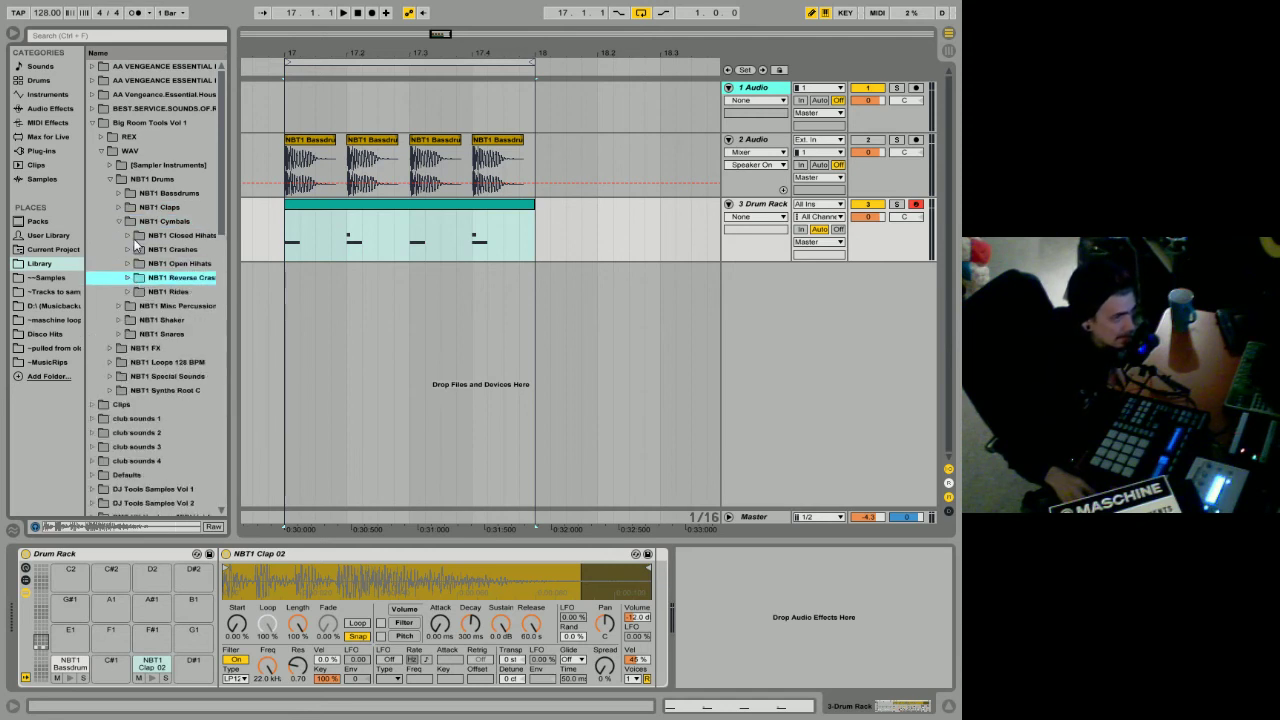
click(129, 236)
click(165, 333)
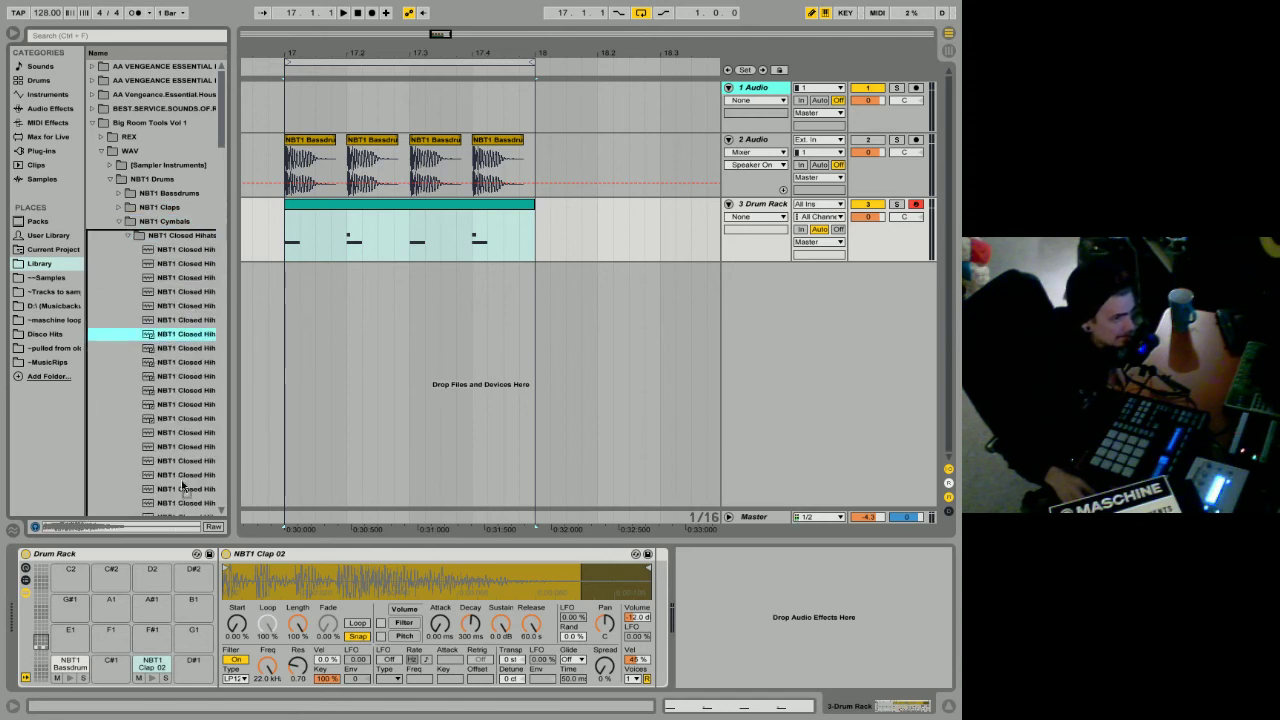
drag(152, 633, 74, 651)
Step: Draw closed hi-hat notes at 1.1.3, 1.2.3, 1.3.3 and 1.4.3 of the drum clip with a fixed 1/8 grid
key(shift+Tab)
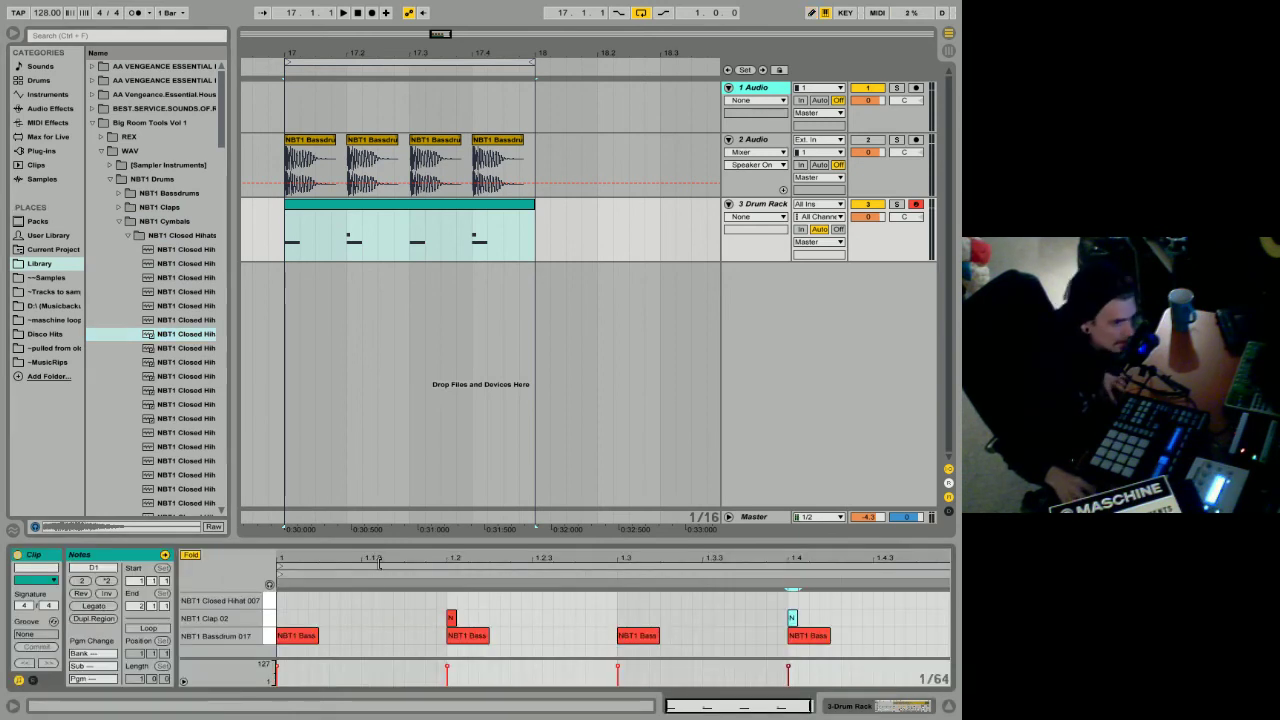
key(b)
click(363, 599)
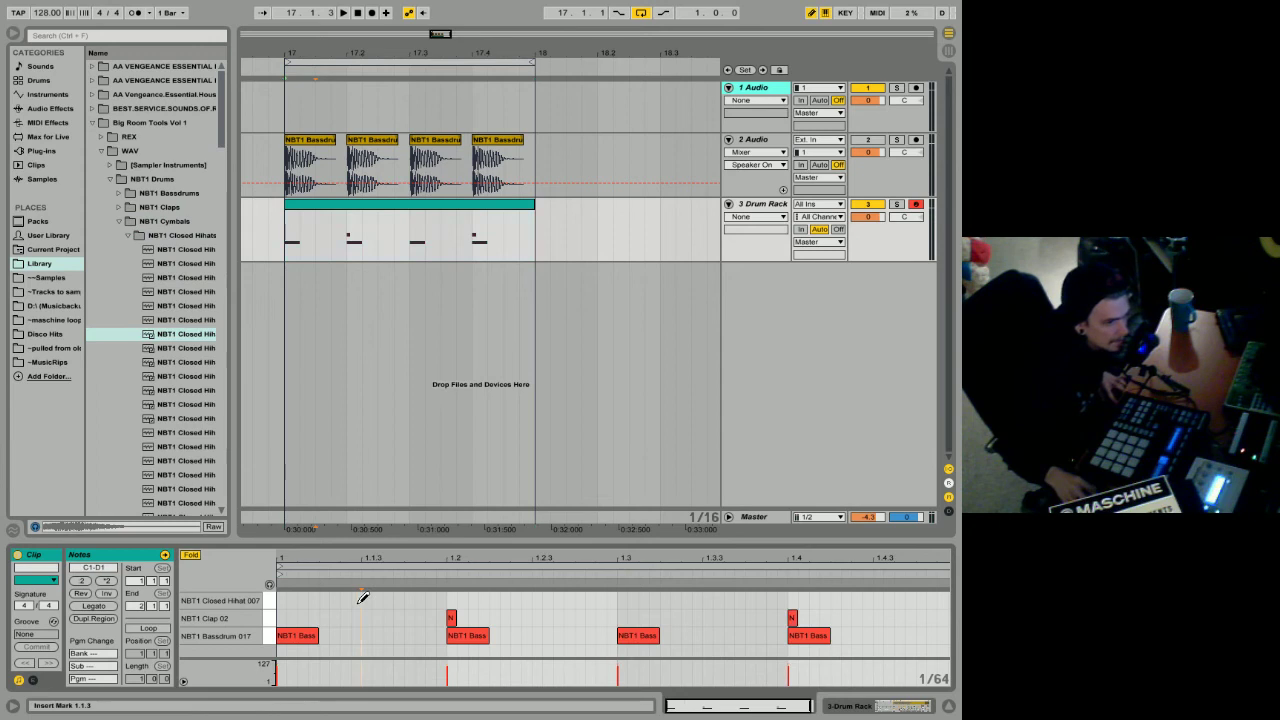
right_click(338, 608)
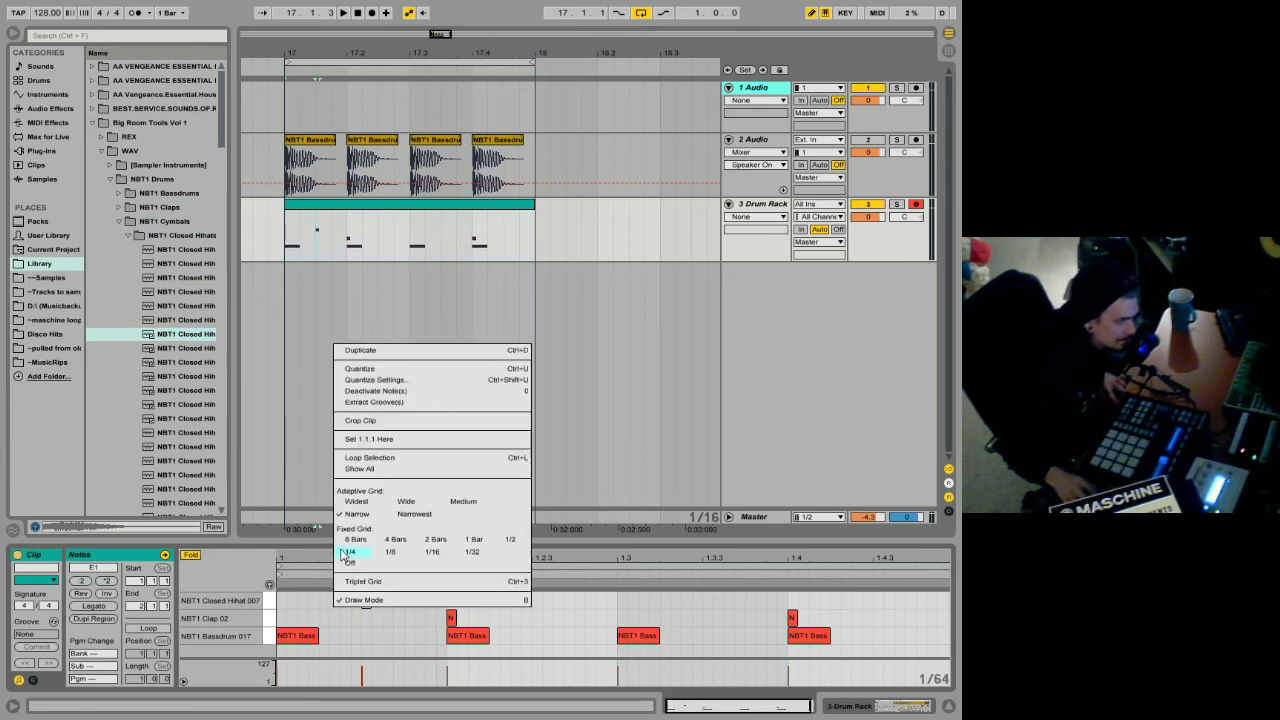
click(390, 553)
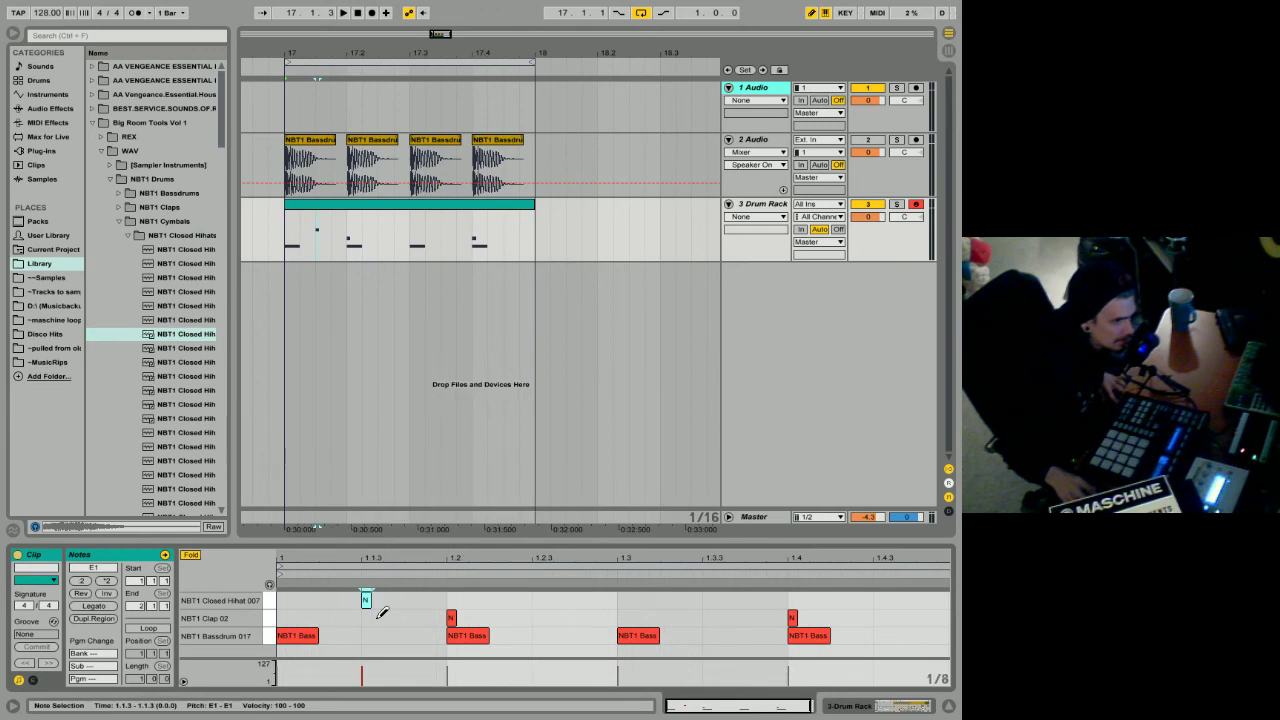
click(370, 600)
click(576, 600)
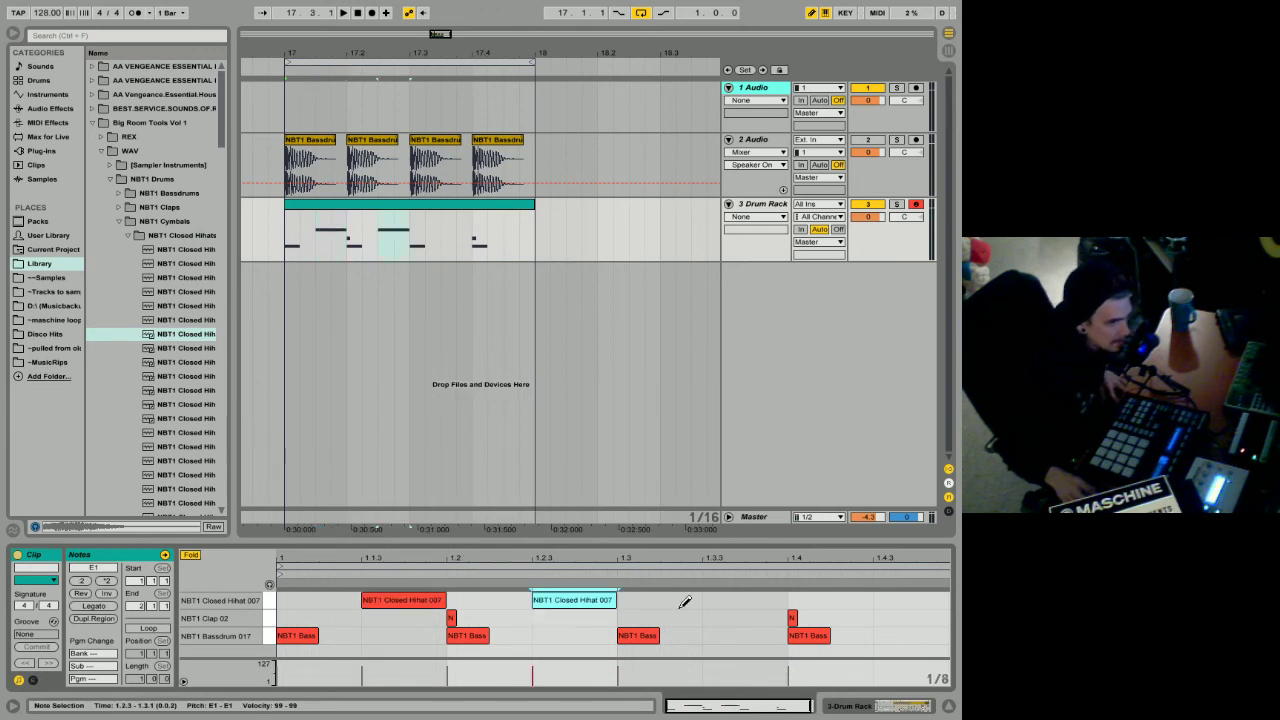
click(710, 600)
click(893, 600)
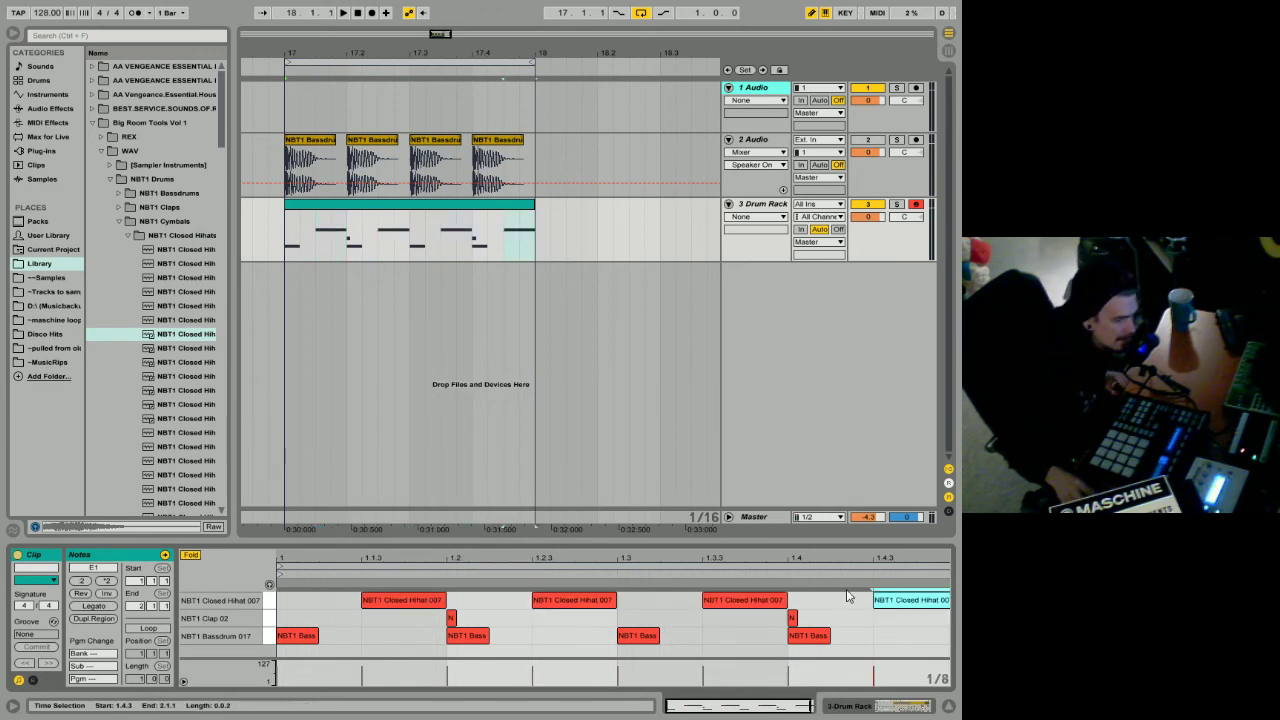
Step: Try a fixed 1/4 grid in the drum clip's note editor and return it to 1/8
right_click(361, 629)
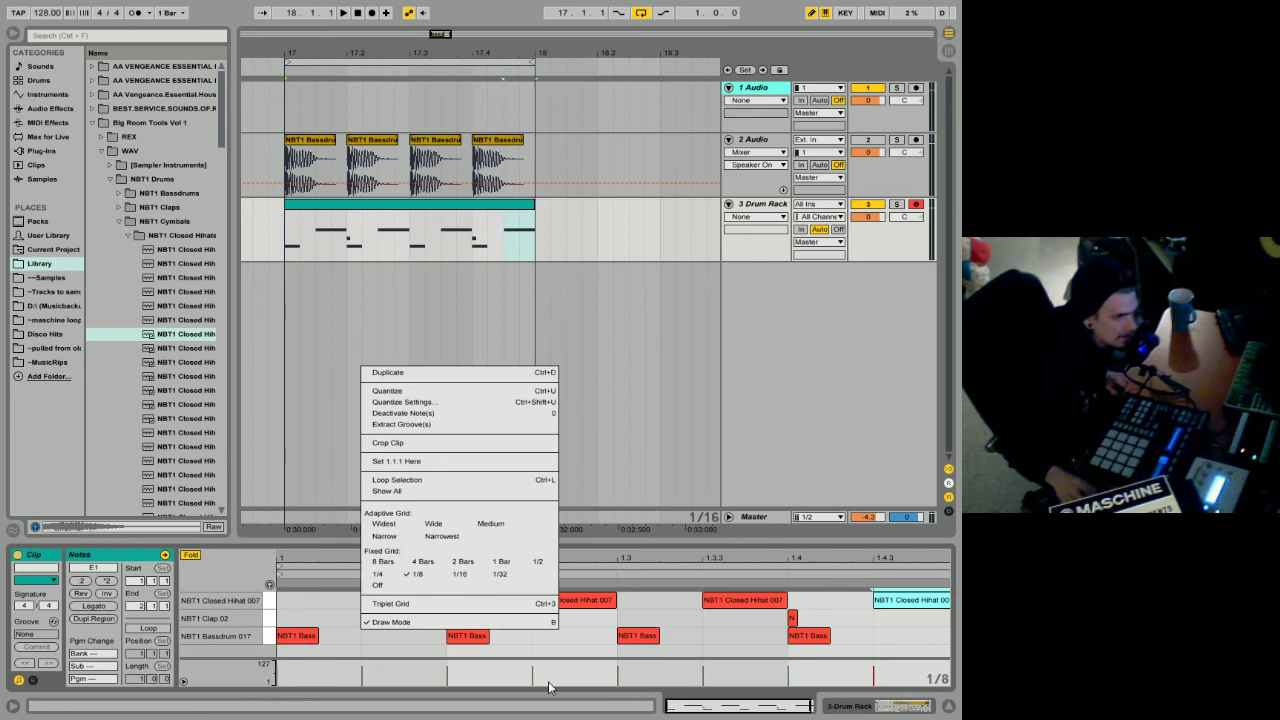
click(427, 586)
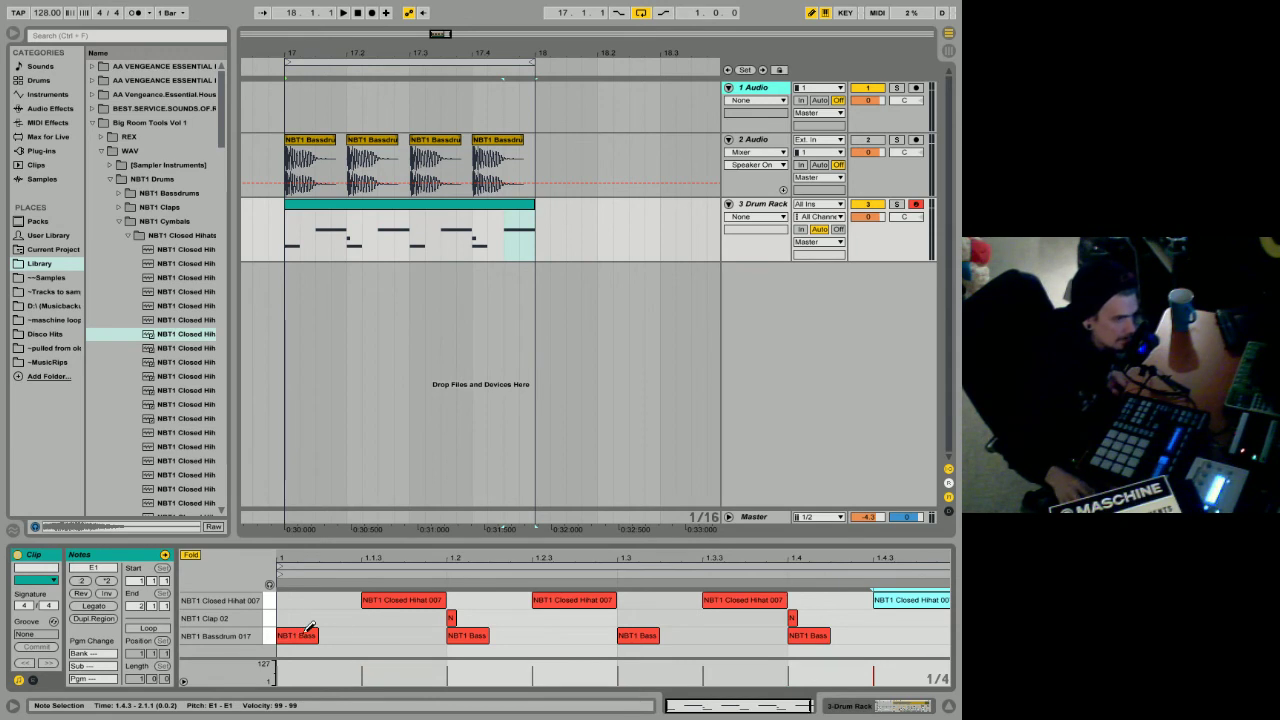
right_click(349, 630)
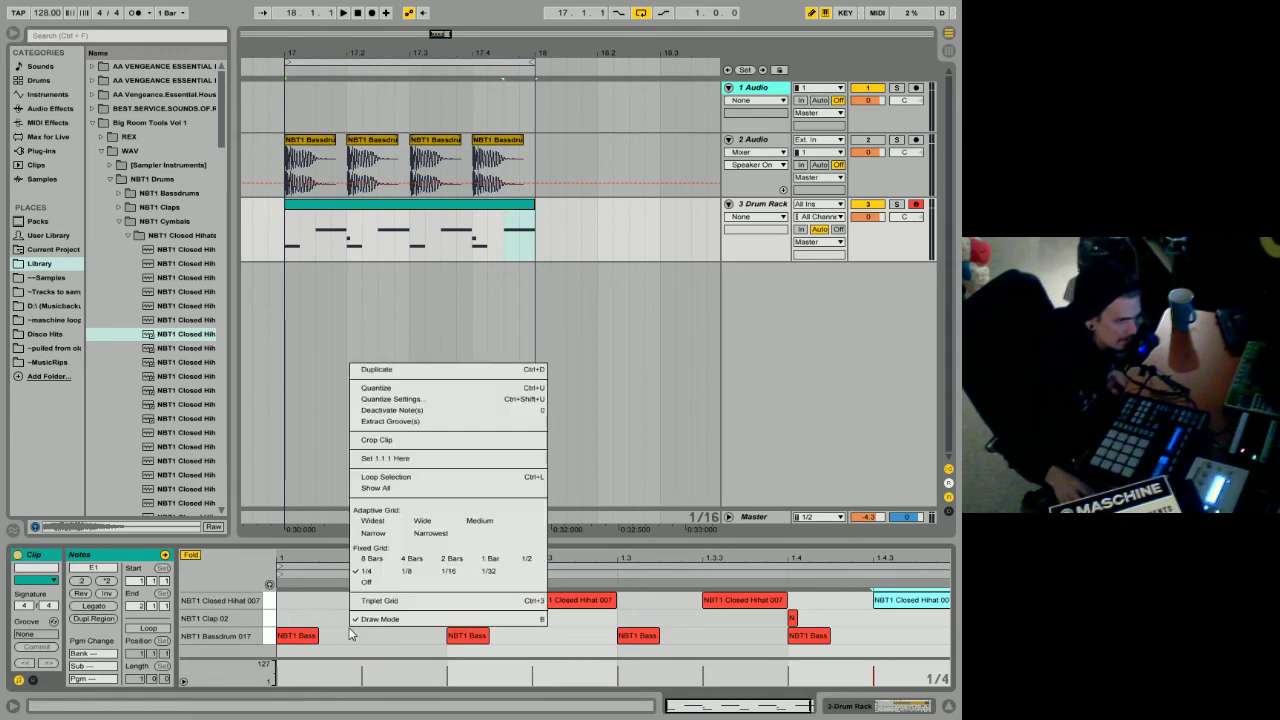
click(406, 571)
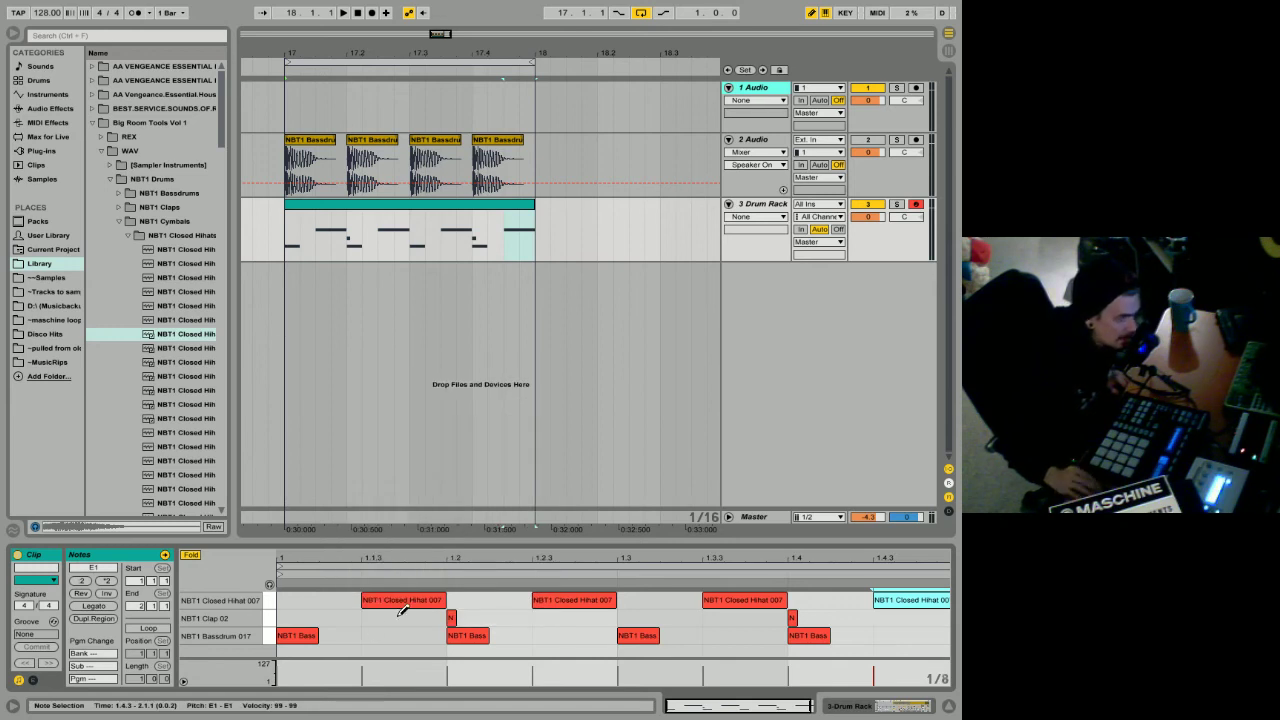
Step: Play the kick, clap and hi-hat pattern, stop playback and disarm the Drum Rack track
key(space)
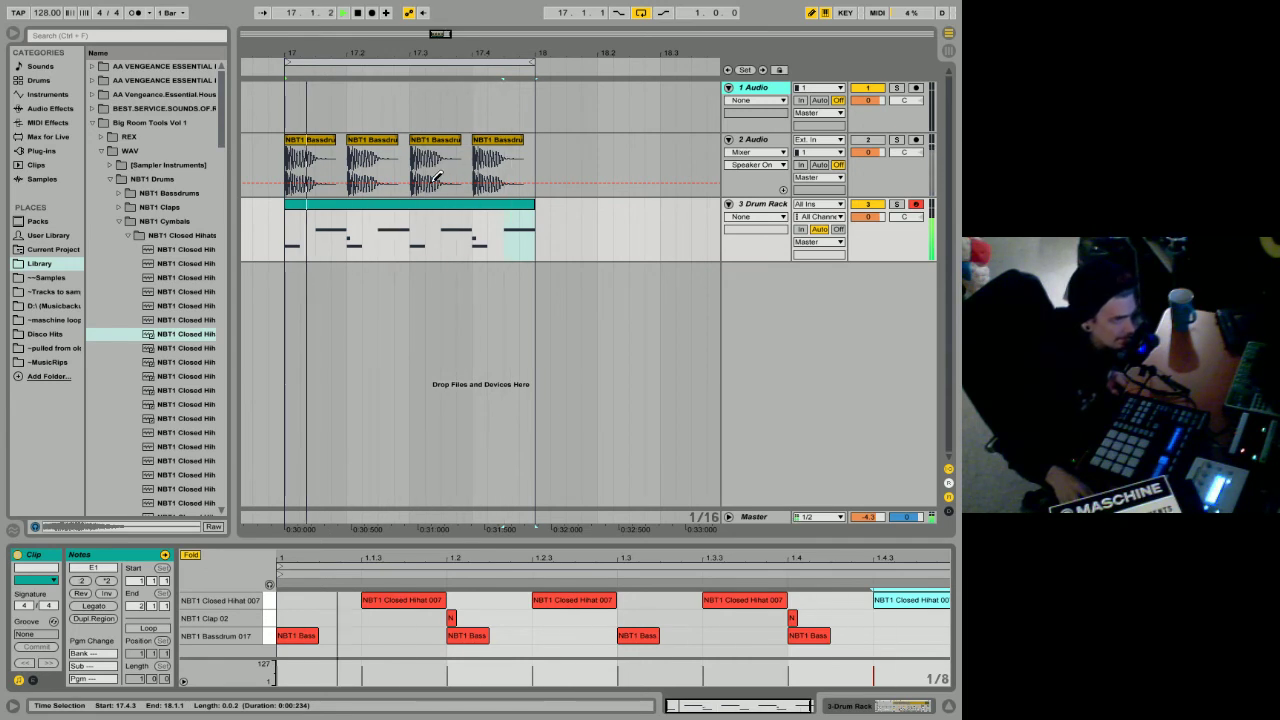
key(space)
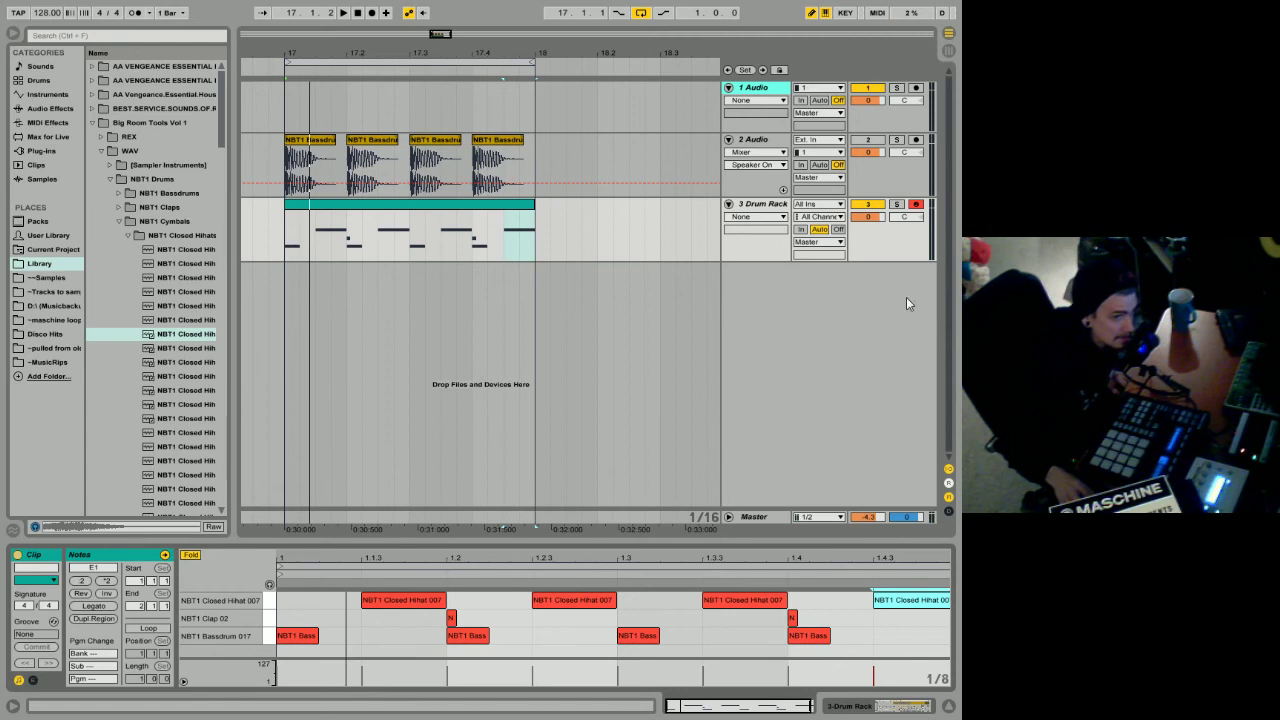
click(913, 205)
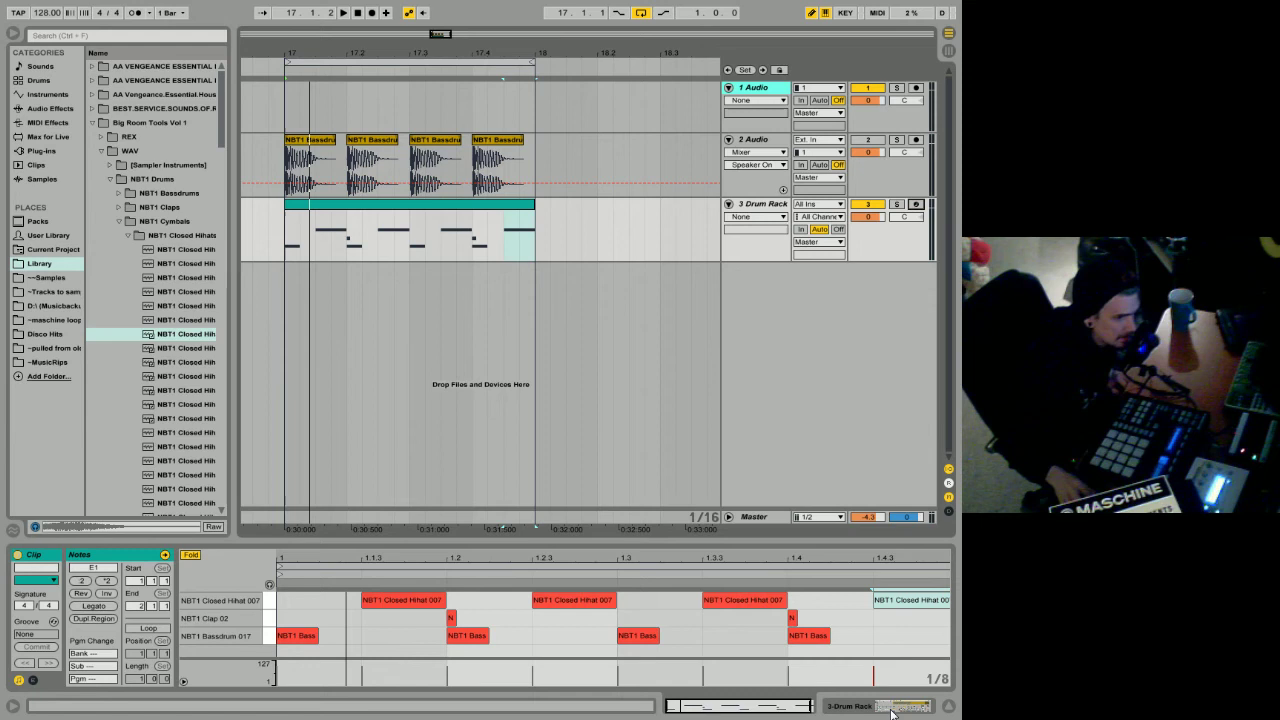
Step: Compare the MIDI drum clip with the four bassdrum audio clips in bar 17 and show the Drum Rack's devices
click(393, 206)
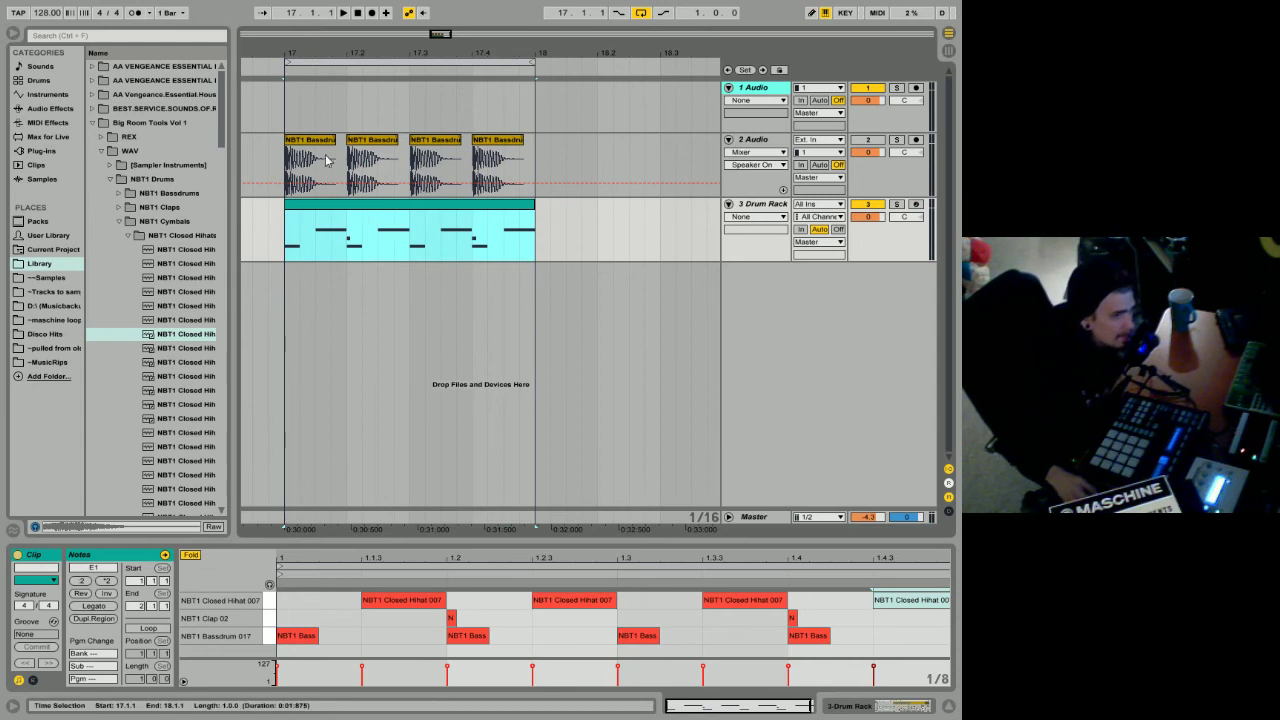
drag(286, 176, 541, 188)
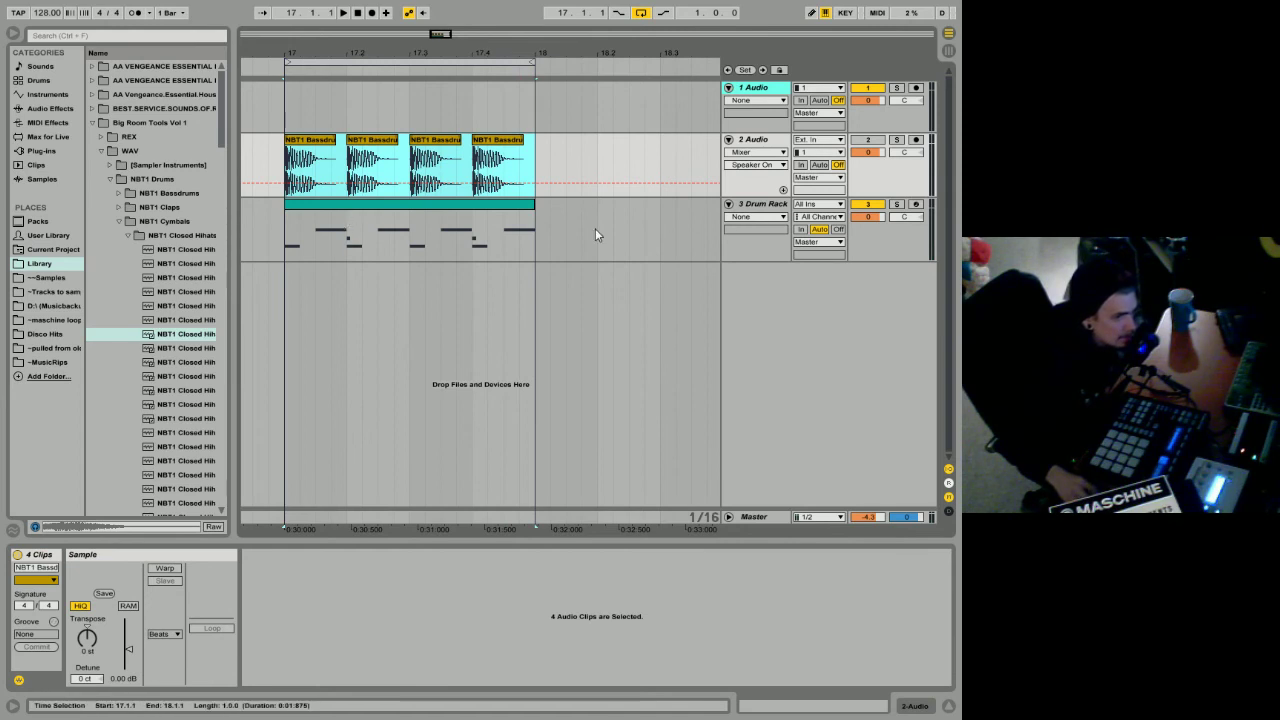
click(878, 240)
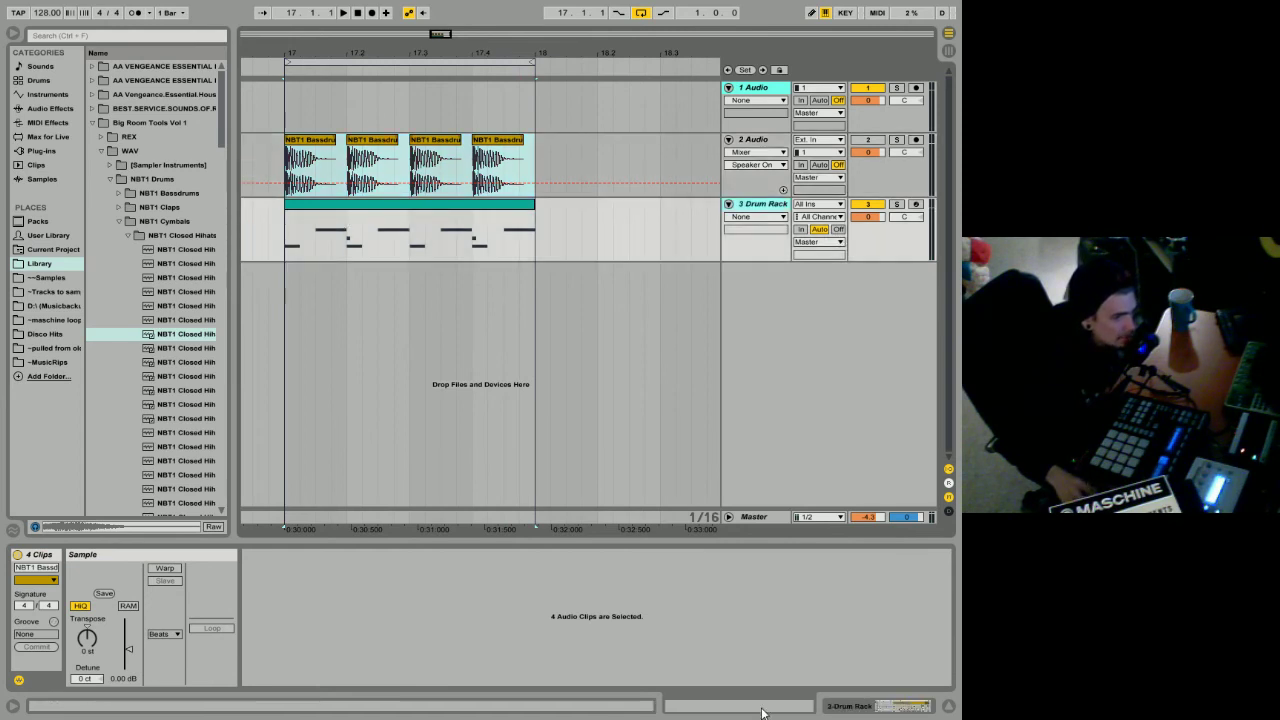
click(826, 706)
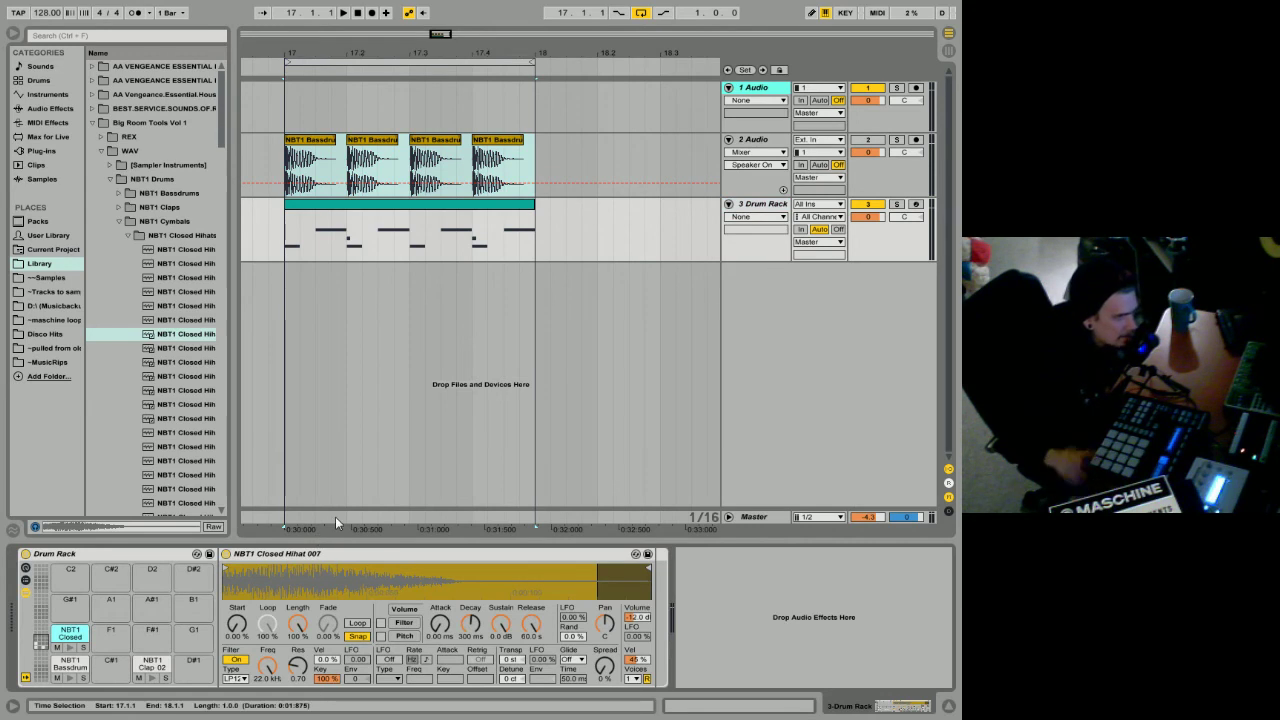
Step: Duplicate the bar 17 drum clip into bar 18 and colour the copy bright green
click(370, 207)
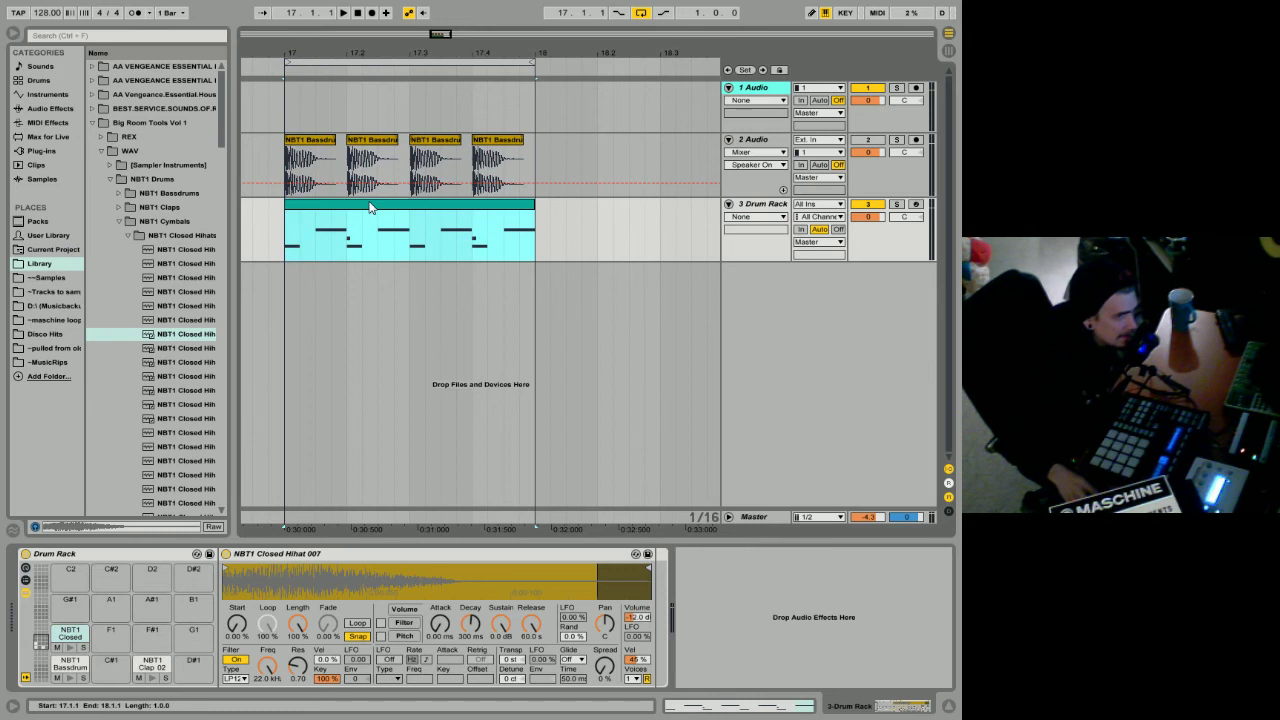
key(ctrl+d)
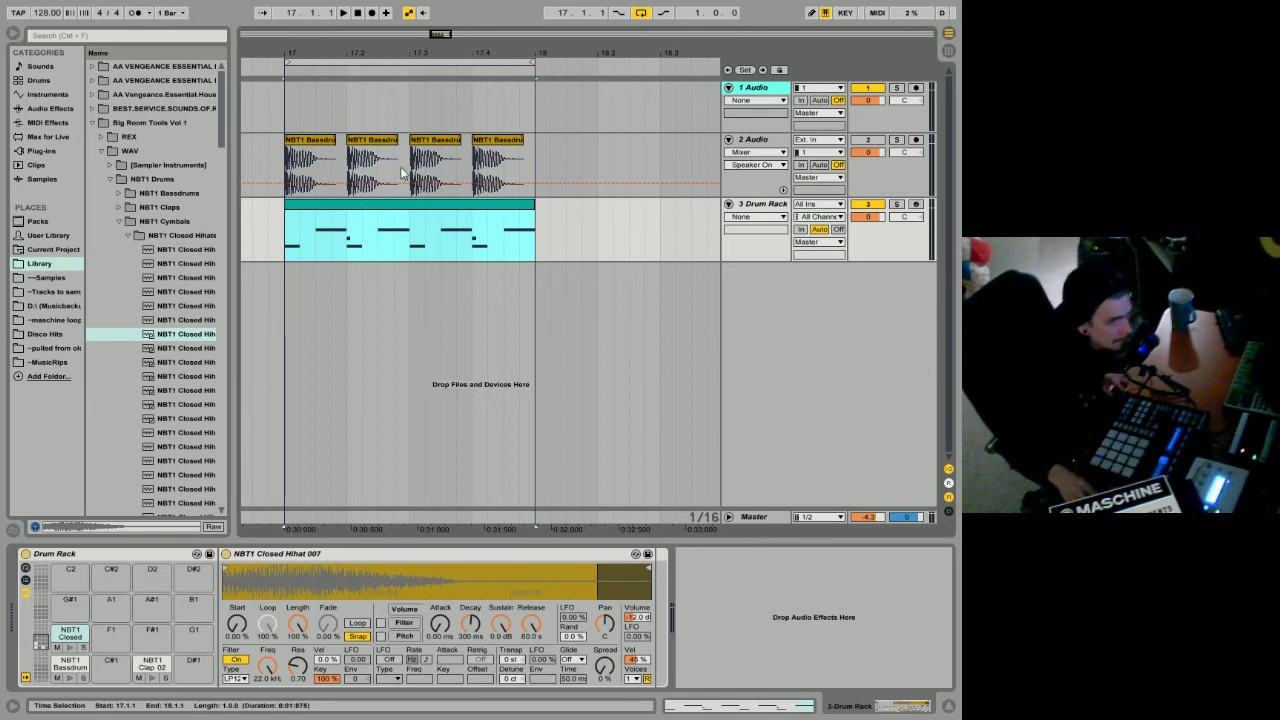
right_click(415, 207)
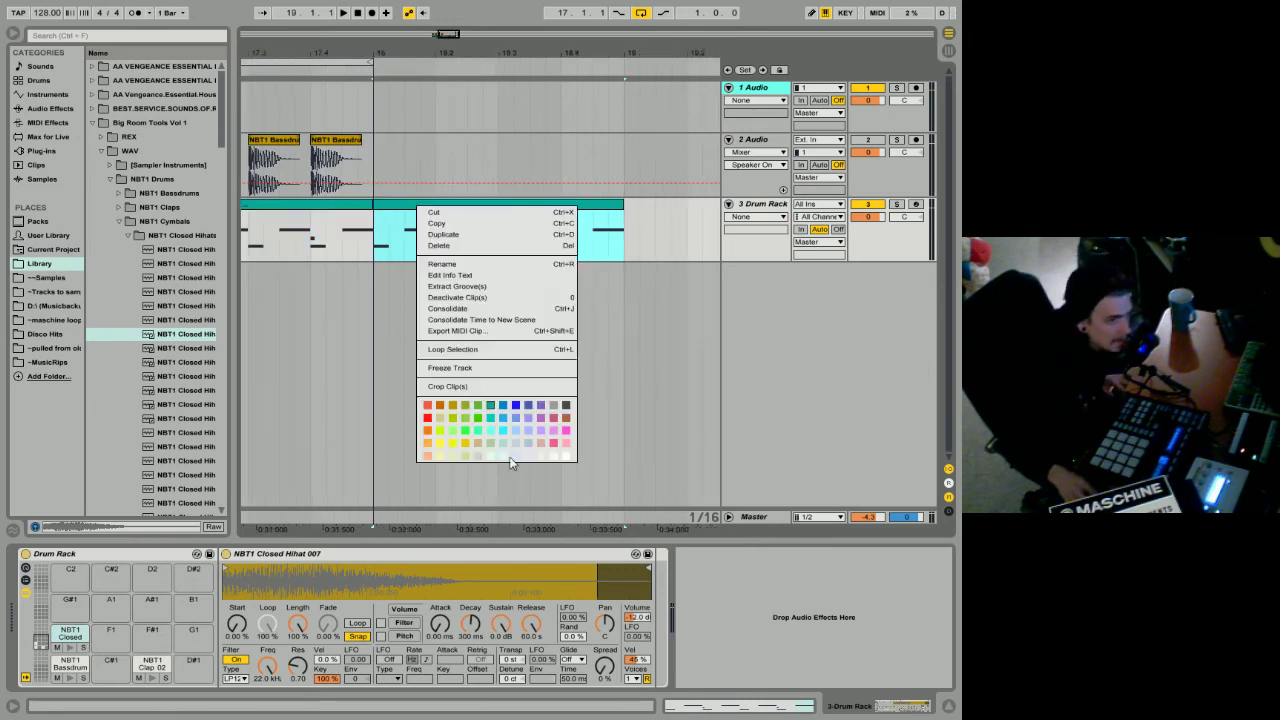
click(488, 430)
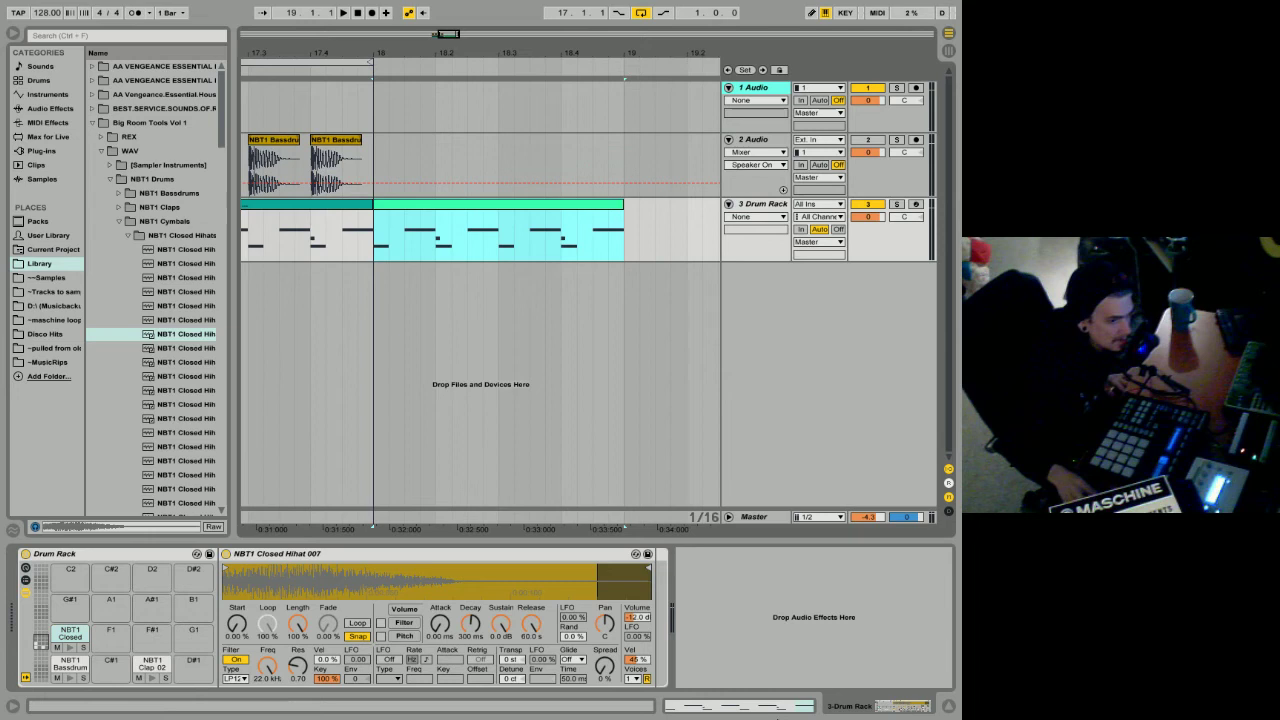
Step: Set the bar 18 clip's note grid to Narrow, halve the hi-hat at 1.1.3 to a sixteenth and duplicate it to 1.1.4
click(730, 704)
right_click(430, 612)
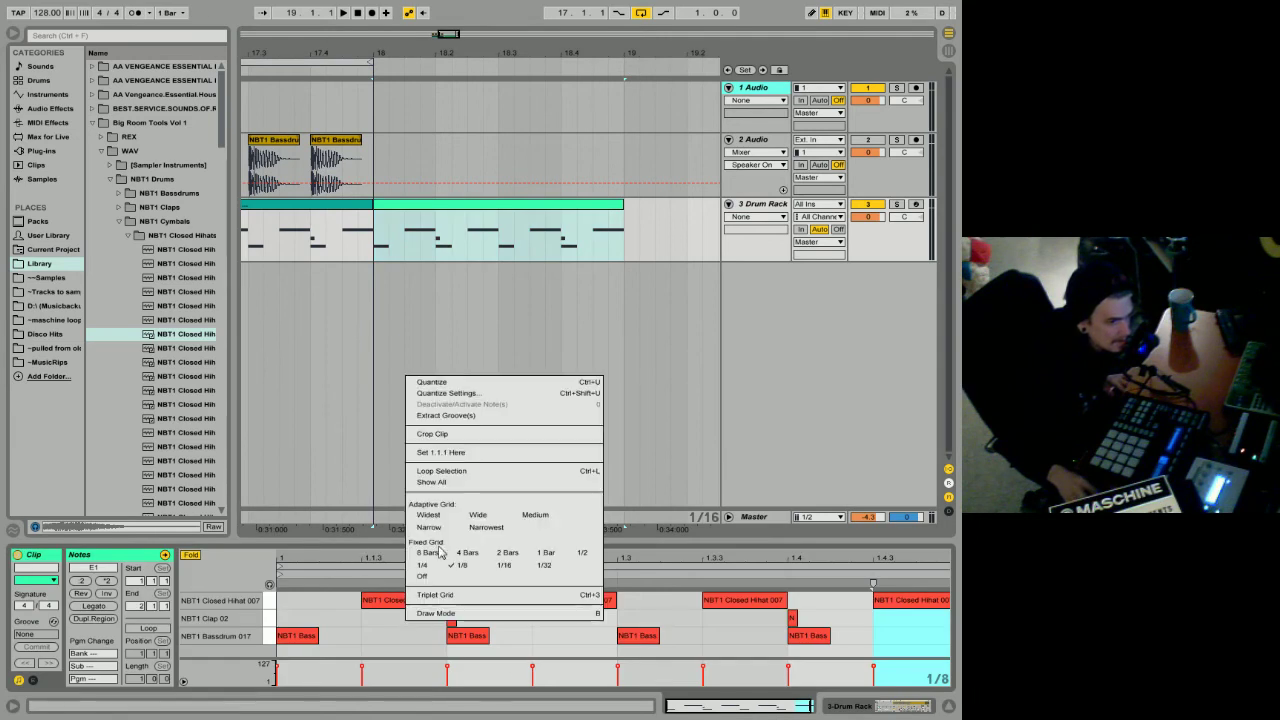
click(432, 527)
click(440, 600)
drag(443, 600, 400, 600)
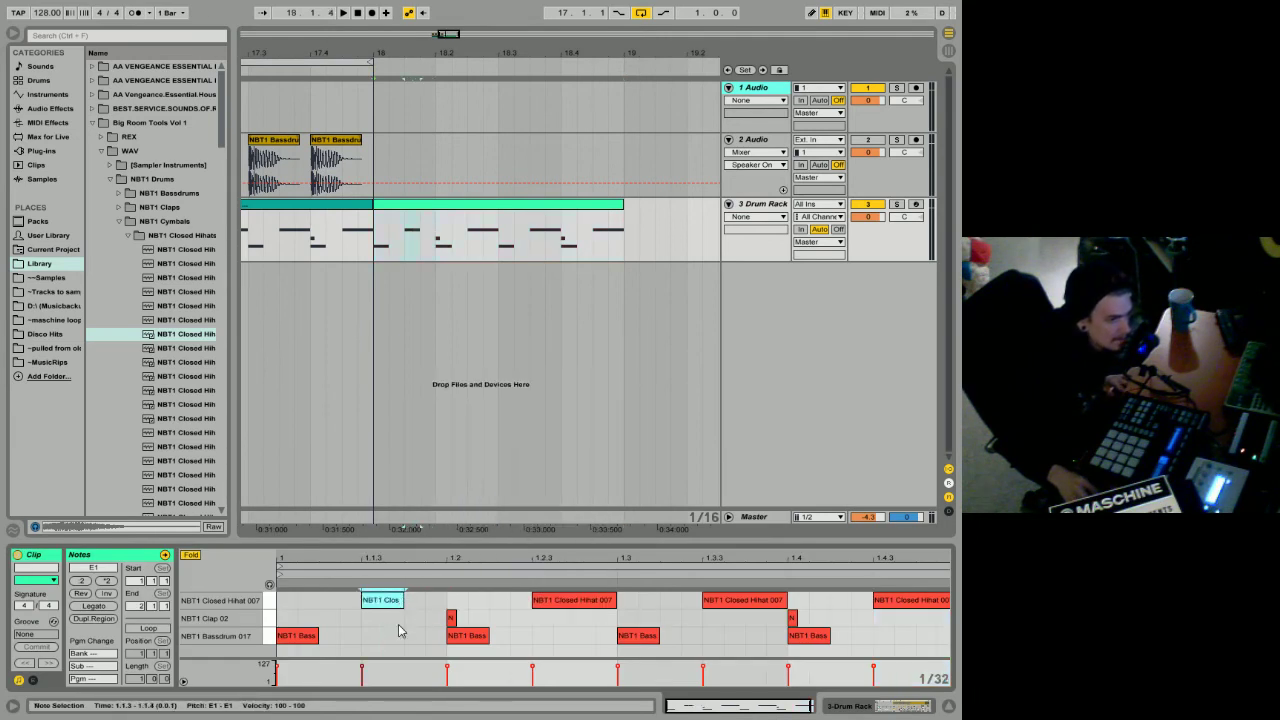
key(ctrl+d)
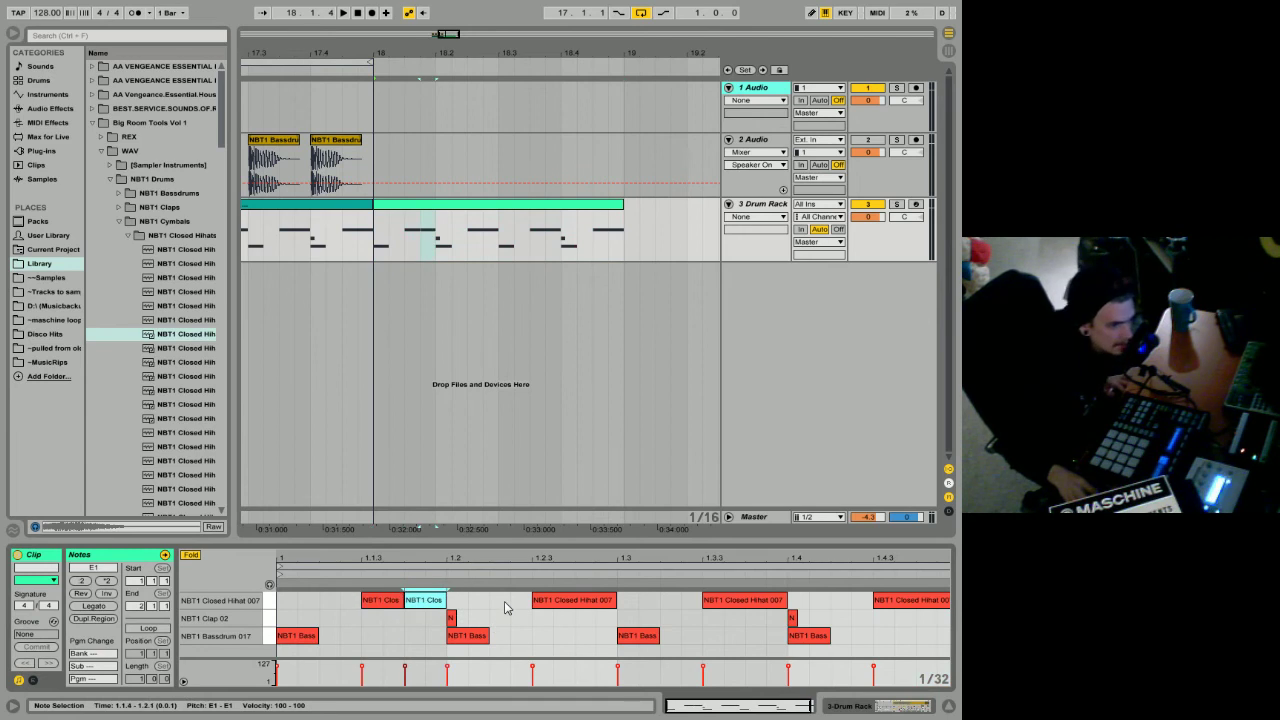
Step: Shorten the hi-hats at 1.2.3, 1.3.3 and 1.4.3 to sixteenths and duplicate each one directly after itself
drag(614, 602, 566, 603)
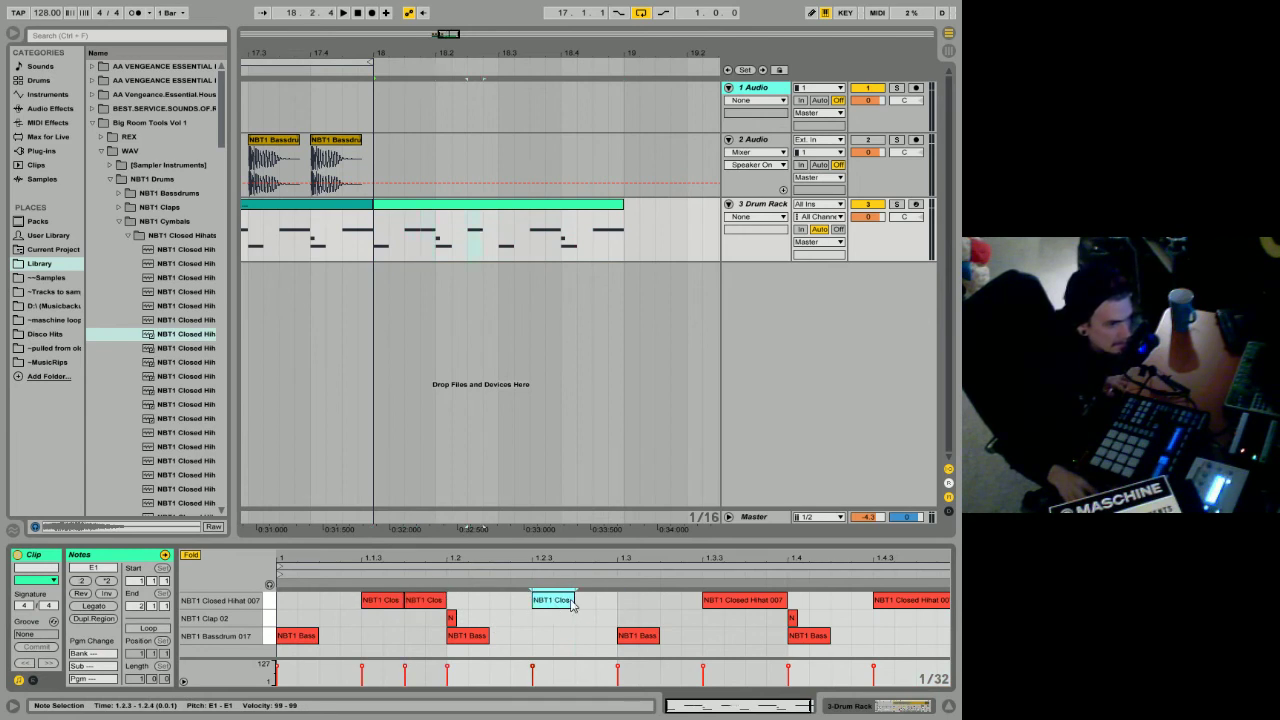
key(ctrl+d)
click(784, 602)
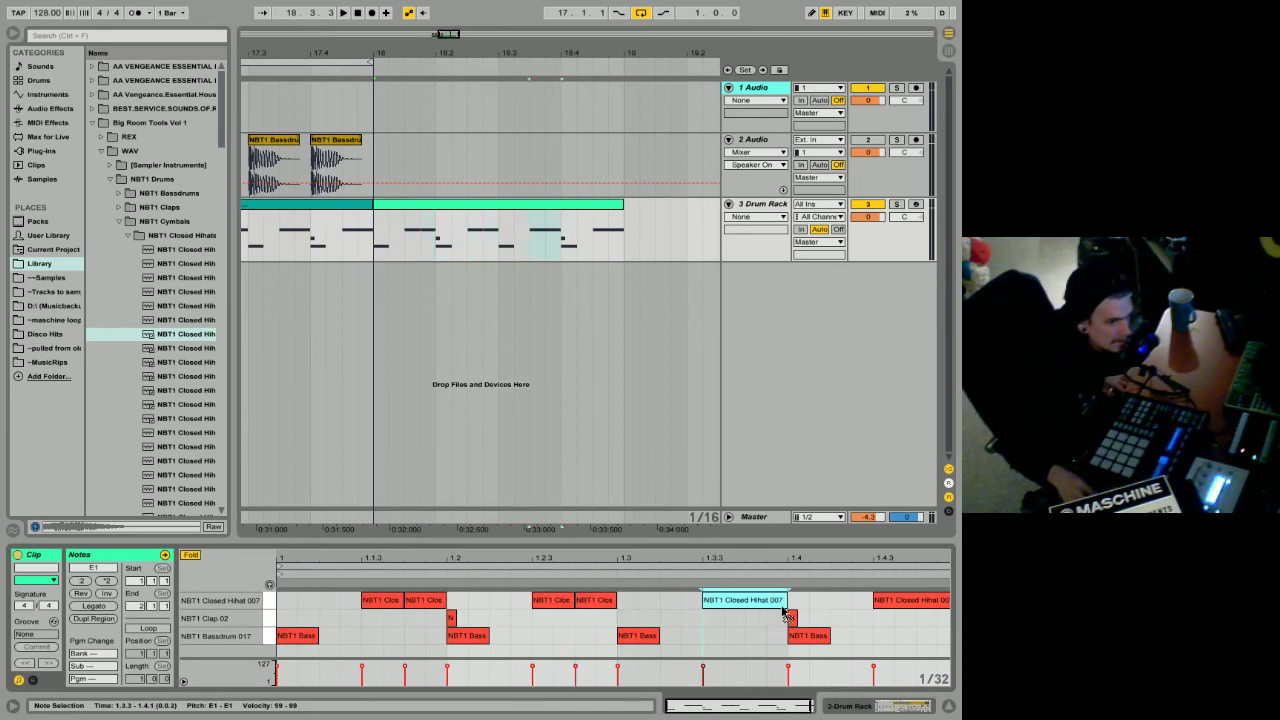
drag(786, 600, 739, 605)
key(ctrl+d)
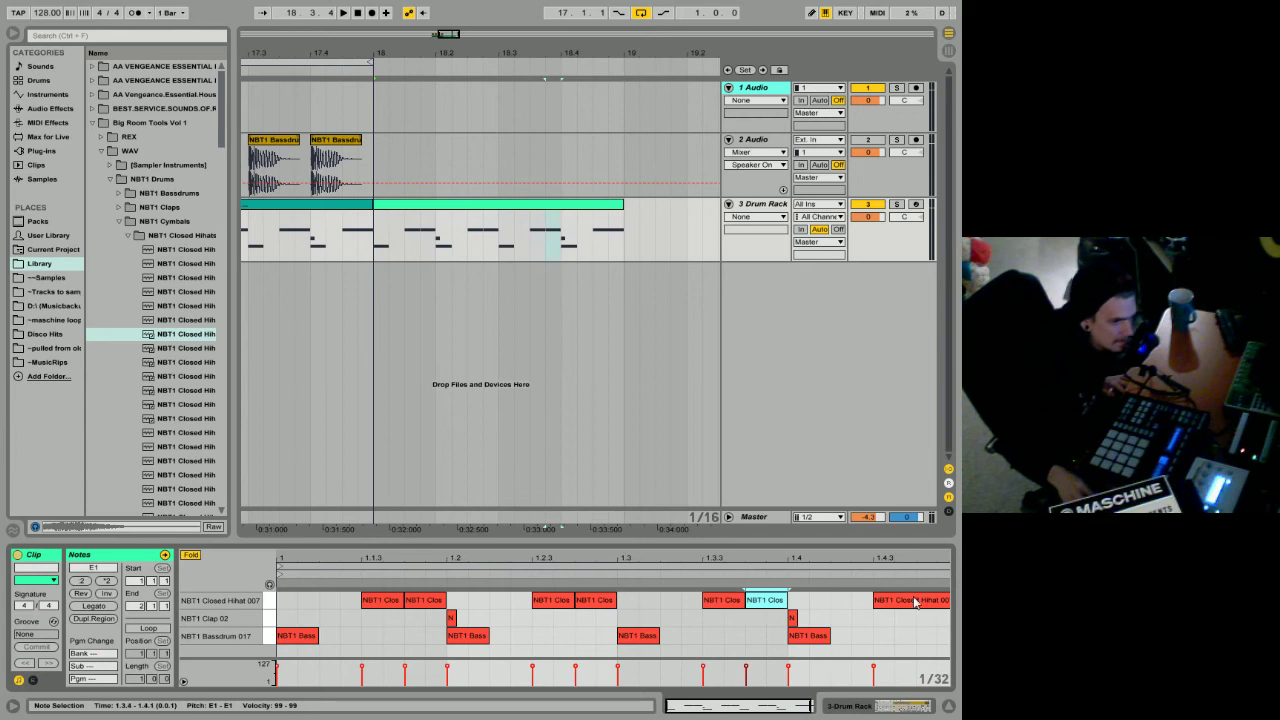
drag(925, 563, 925, 545)
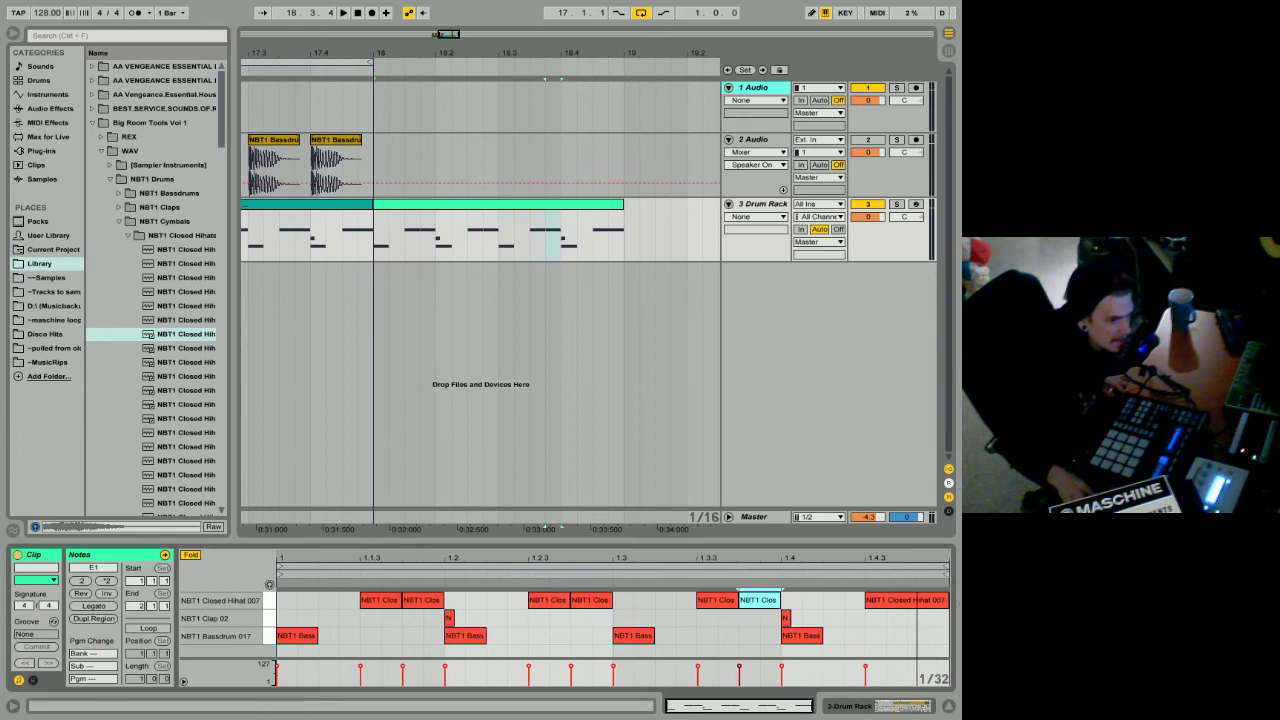
drag(946, 600, 906, 600)
key(ctrl+d)
Step: Play the bar 18 hi-hat variation and the original bar 17 drum clip to compare them
click(404, 205)
key(space)
drag(446, 55, 593, 40)
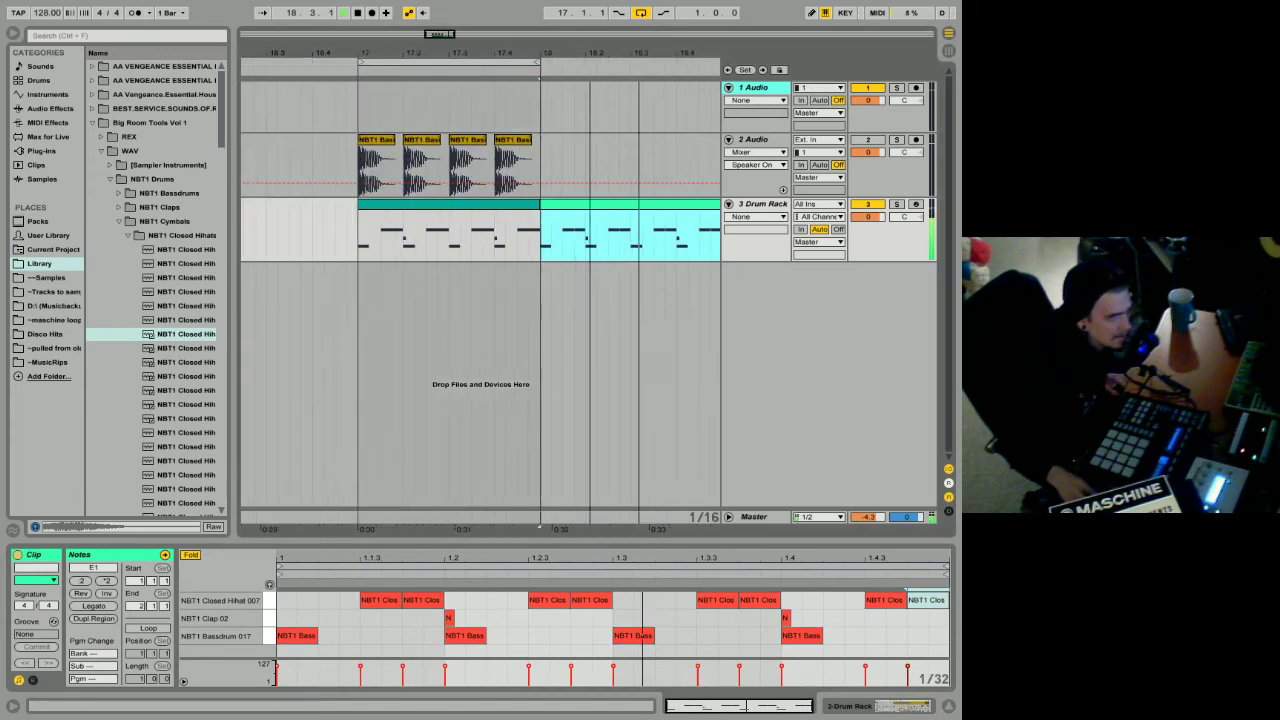
click(497, 204)
key(space)
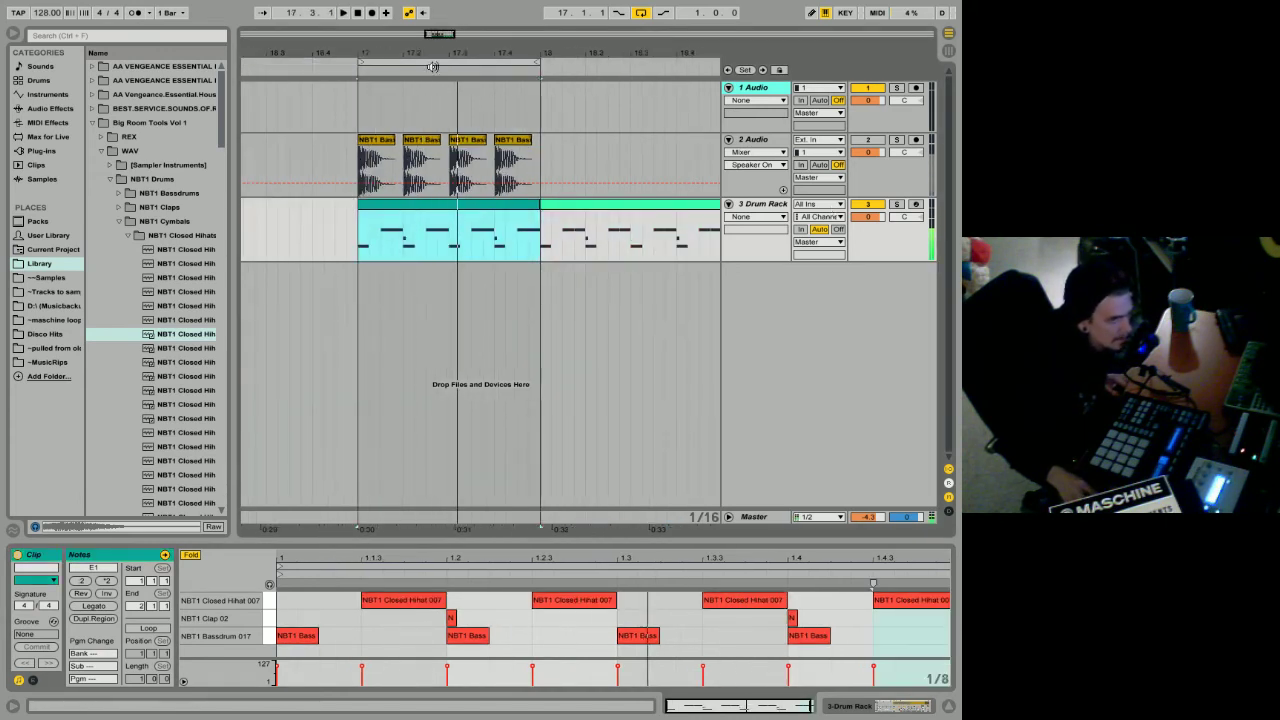
drag(571, 57, 396, 53)
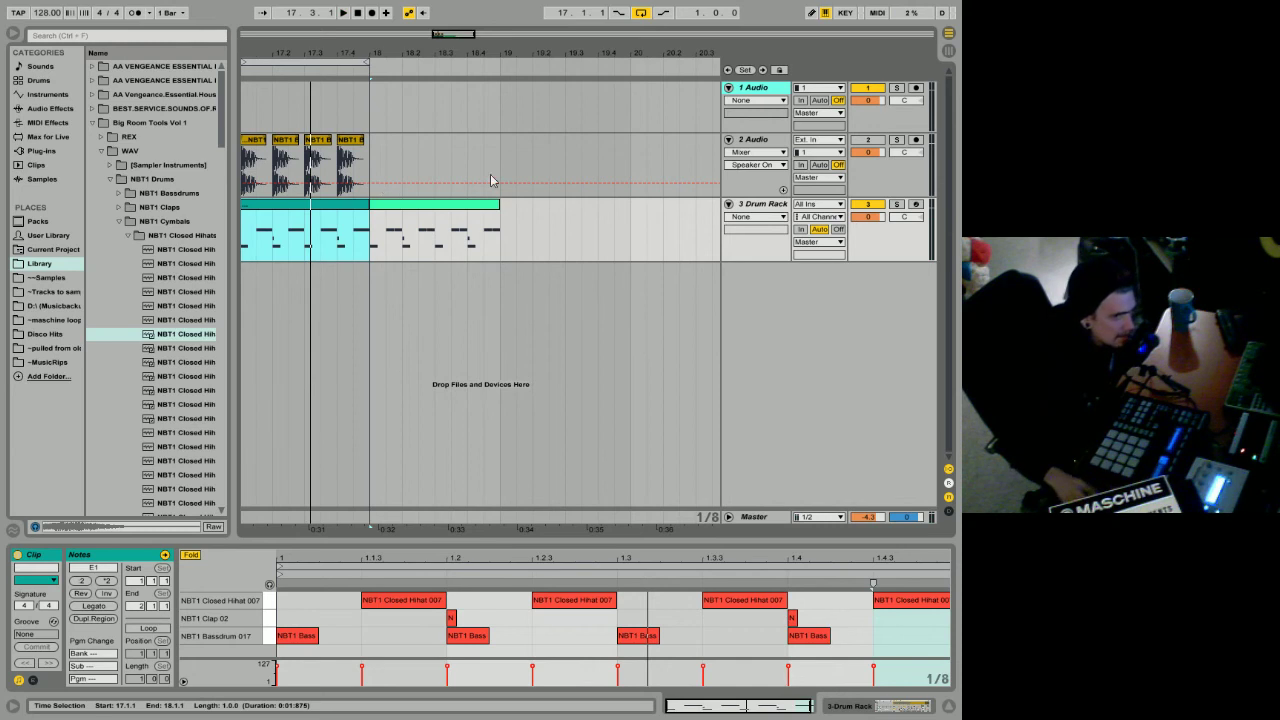
Step: Show the Drum Rack's devices and inspect the samplers of the Bassdrum and Clap 02 pads
click(850, 705)
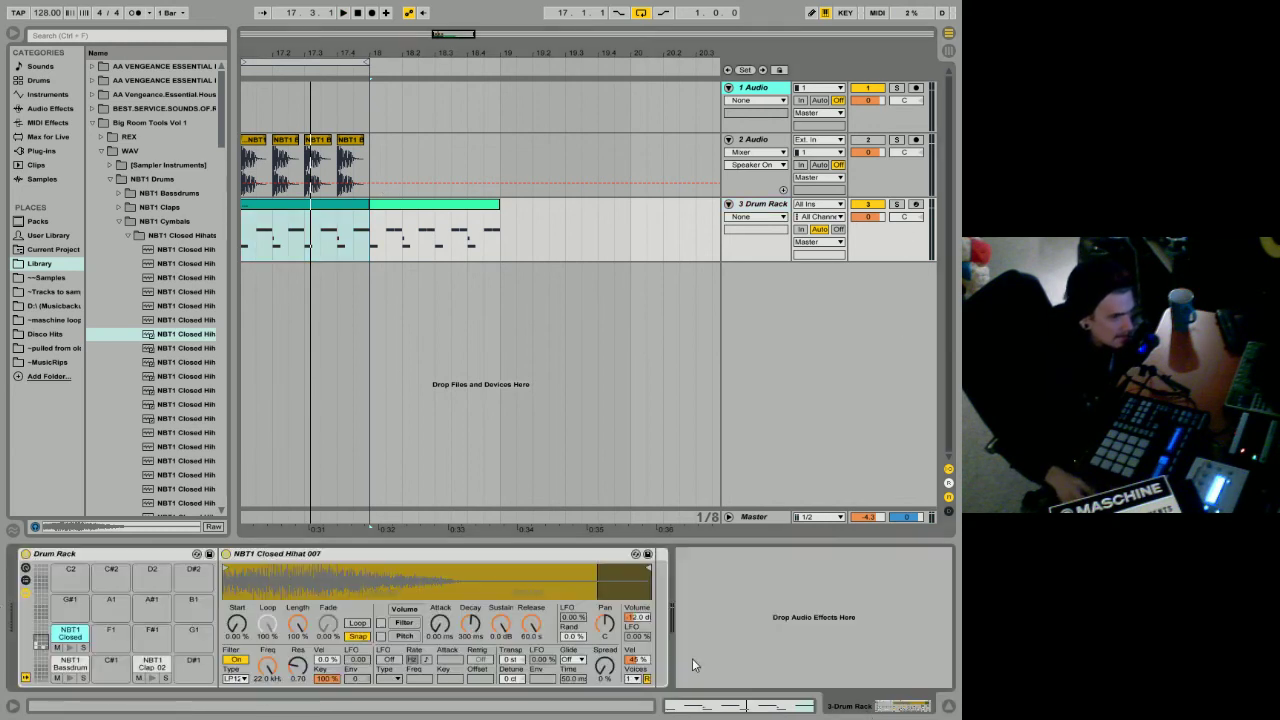
click(66, 667)
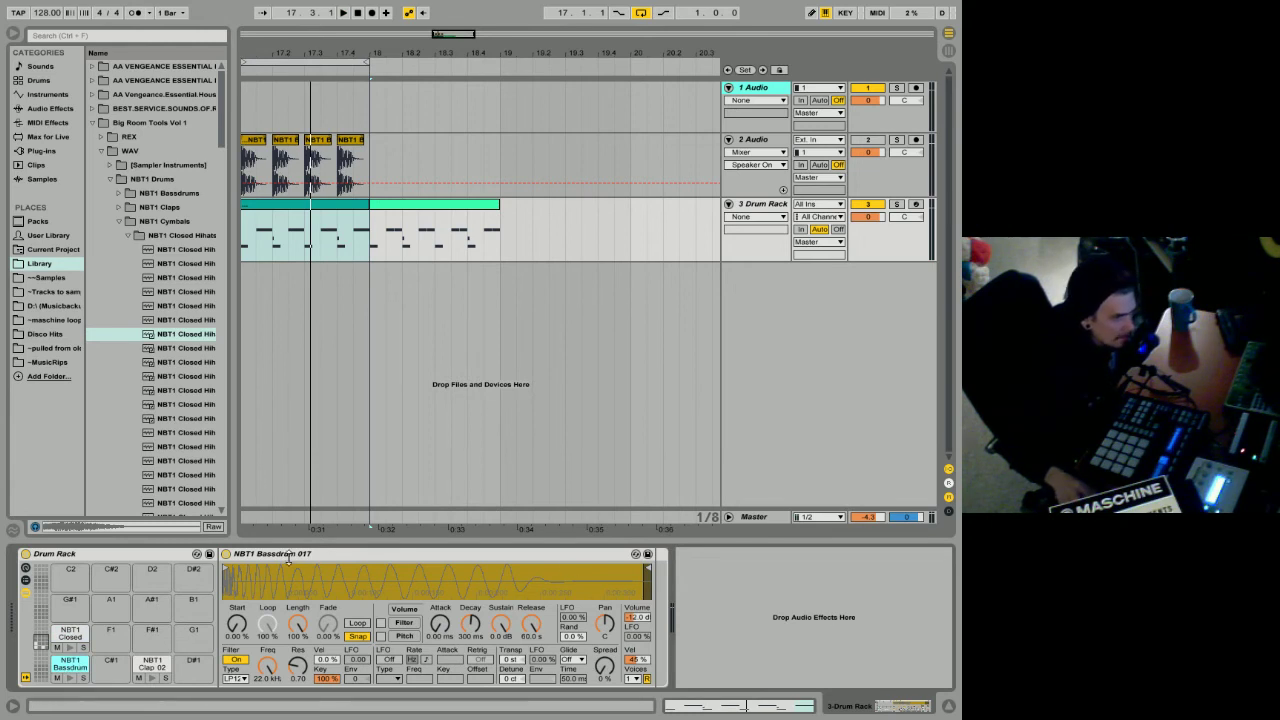
click(152, 666)
click(72, 664)
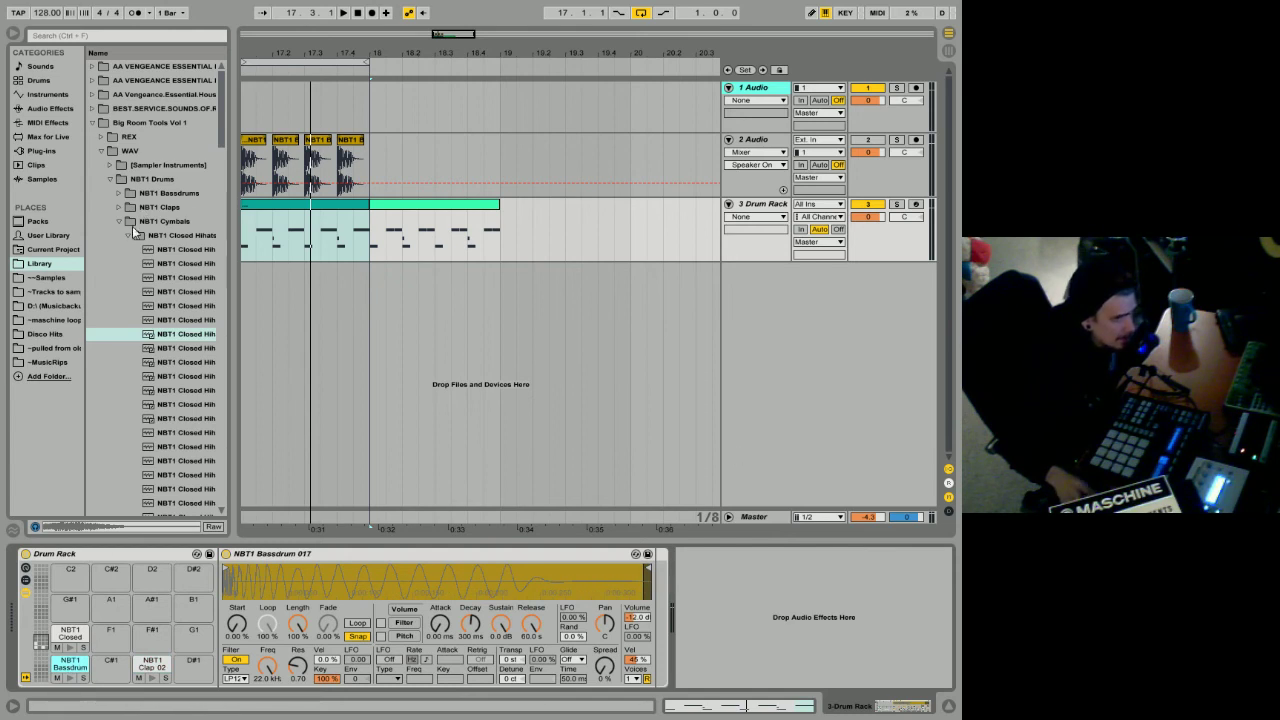
Step: Replace the original drum clip in bar 17 with the bright green hi-hat variation from bar 18
drag(351, 66, 416, 66)
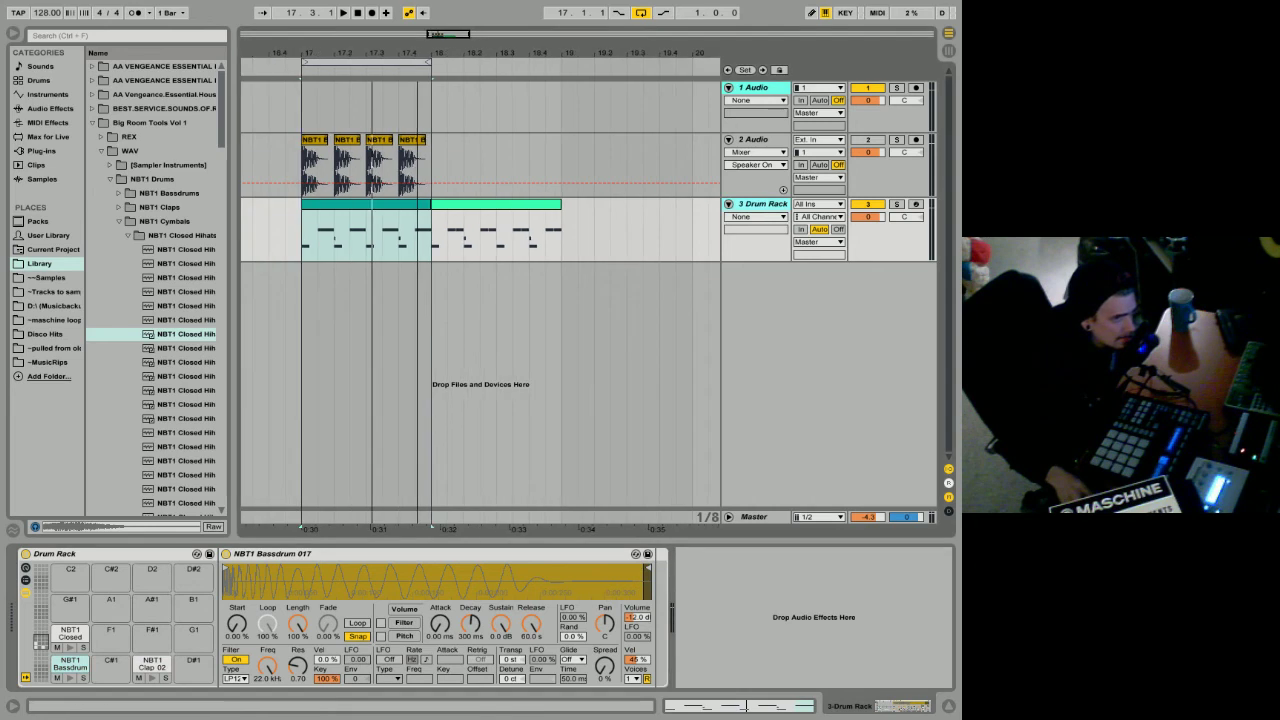
click(473, 208)
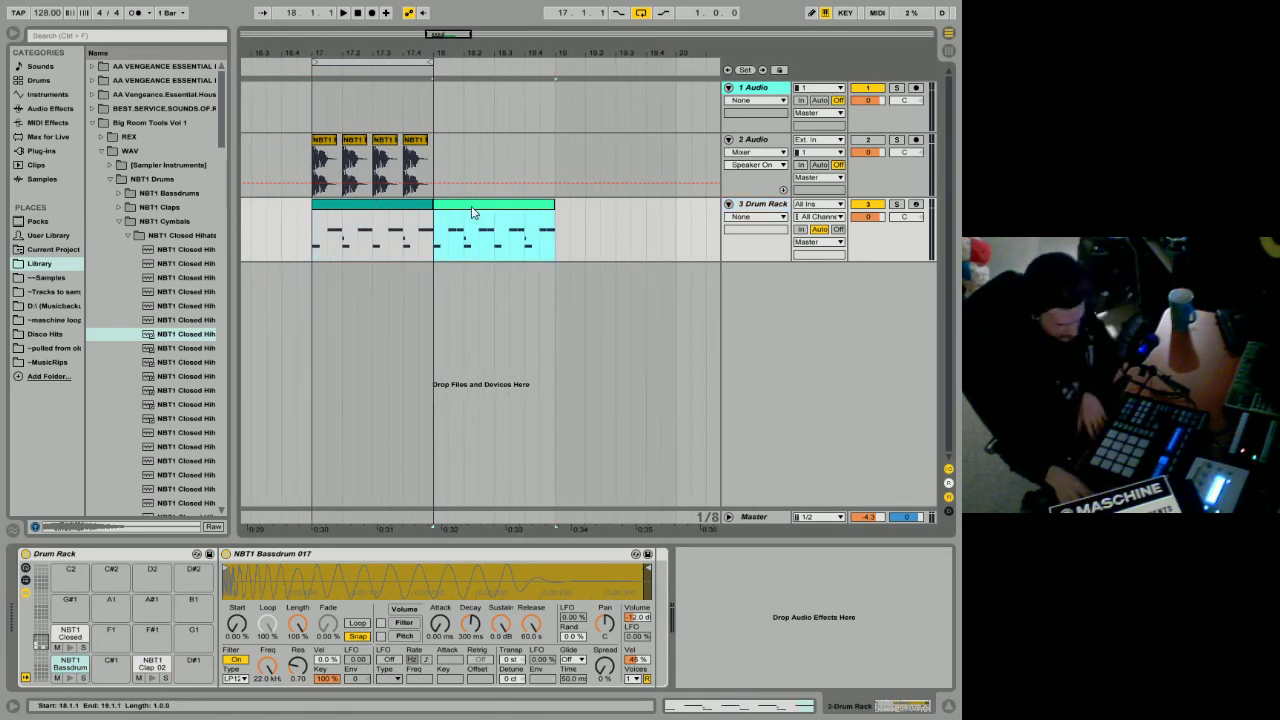
click(359, 222)
drag(359, 218, 376, 208)
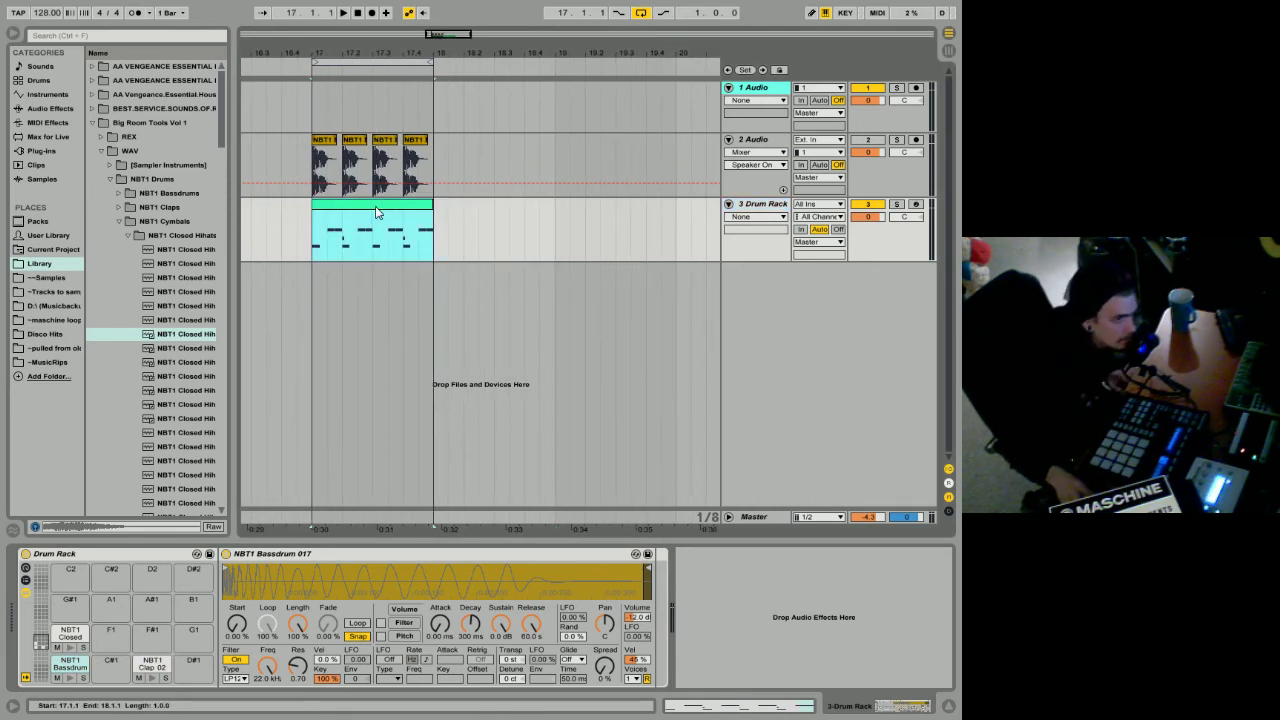
click(917, 245)
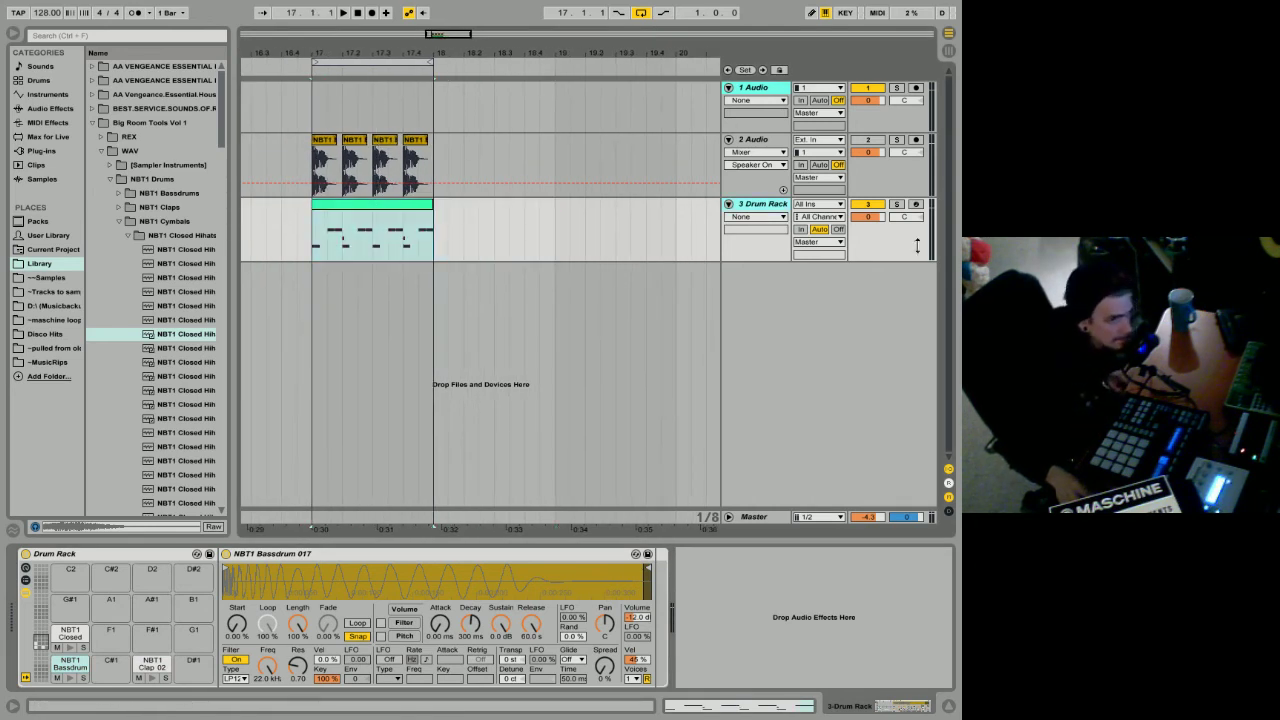
Step: Delete all four bassdrum notes from the green drum clip in bar 17
click(783, 703)
drag(293, 646, 805, 640)
right_click(805, 640)
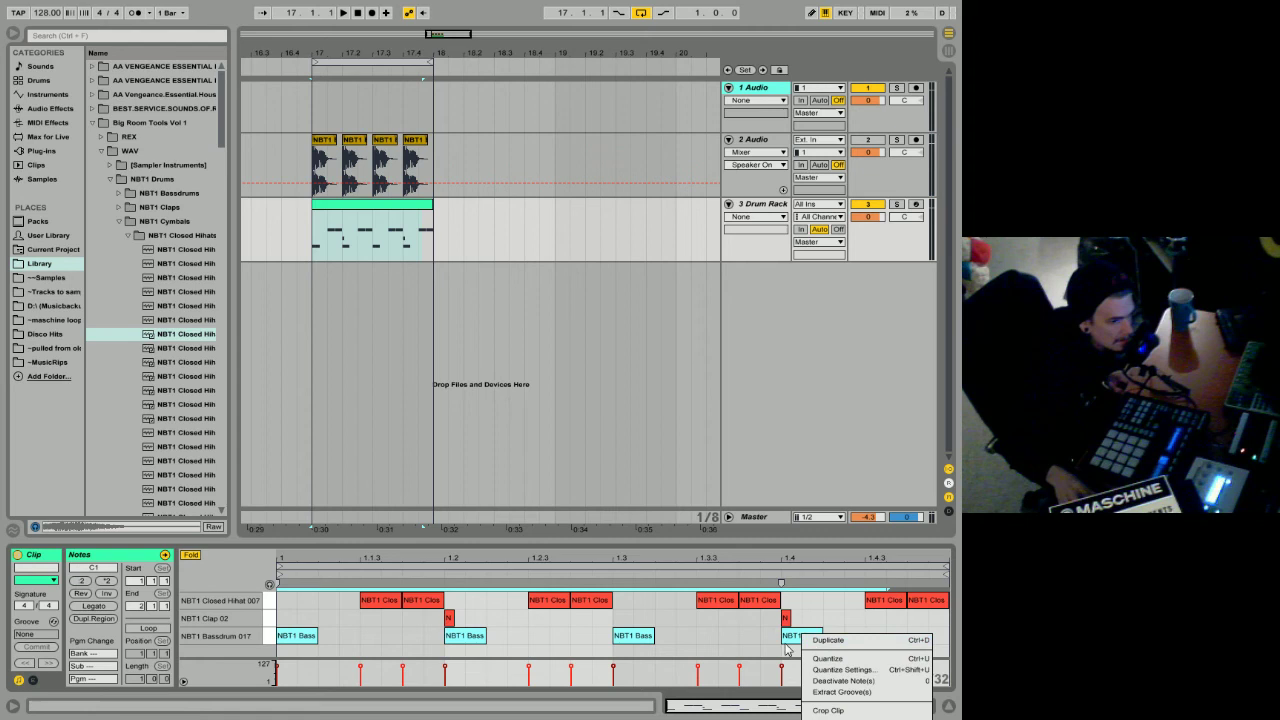
click(785, 649)
drag(842, 655, 289, 641)
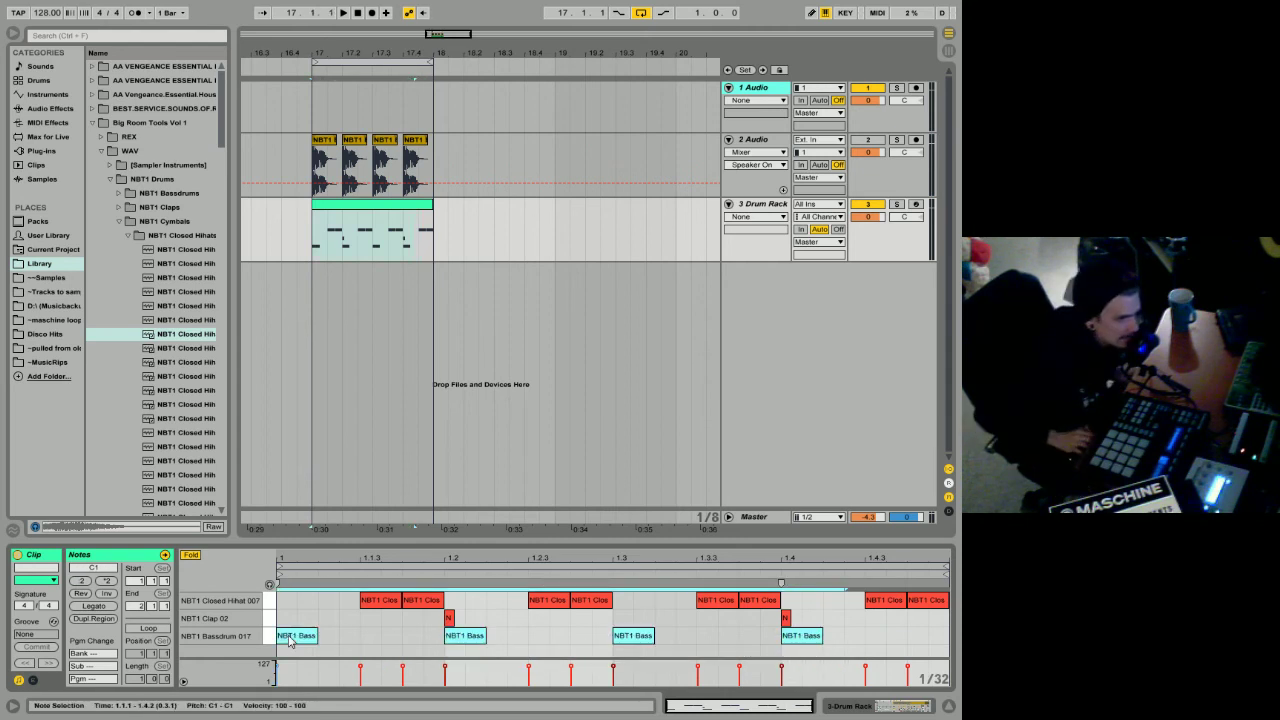
key(Delete)
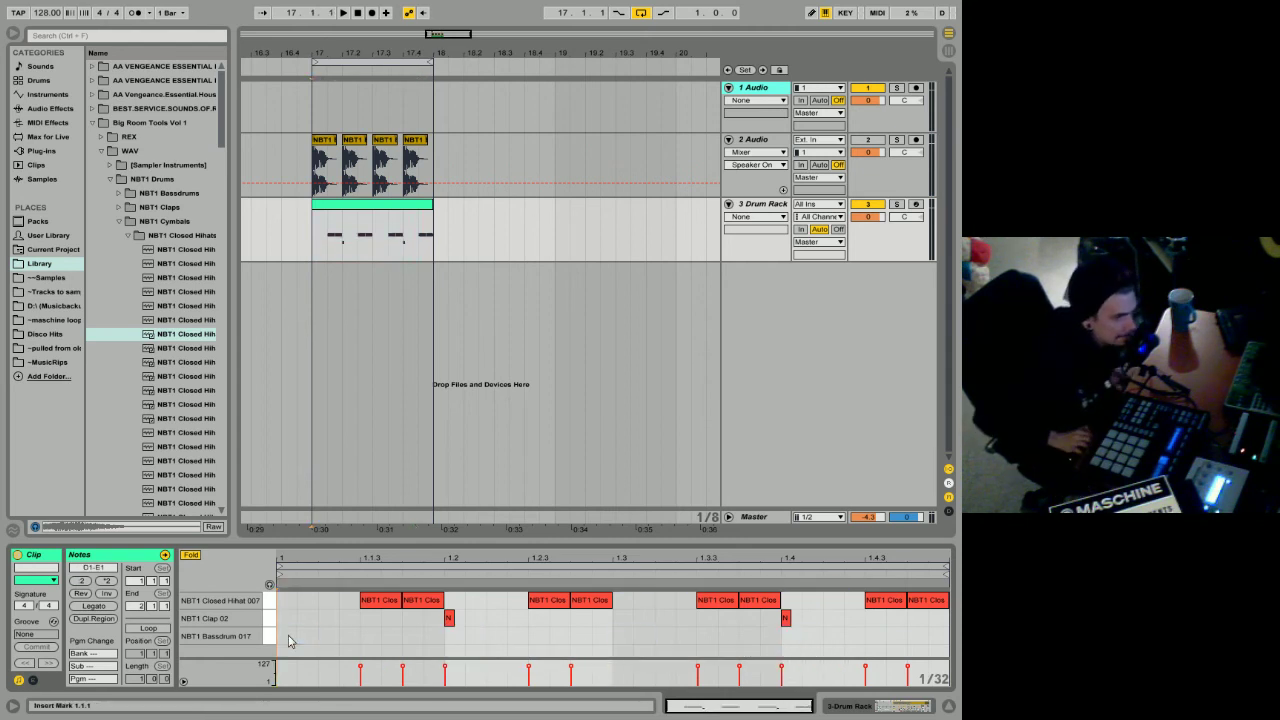
Step: Add a Reverb with 26 % Dry/Wet after the Drum Rack and solo the Drum Rack track
click(880, 706)
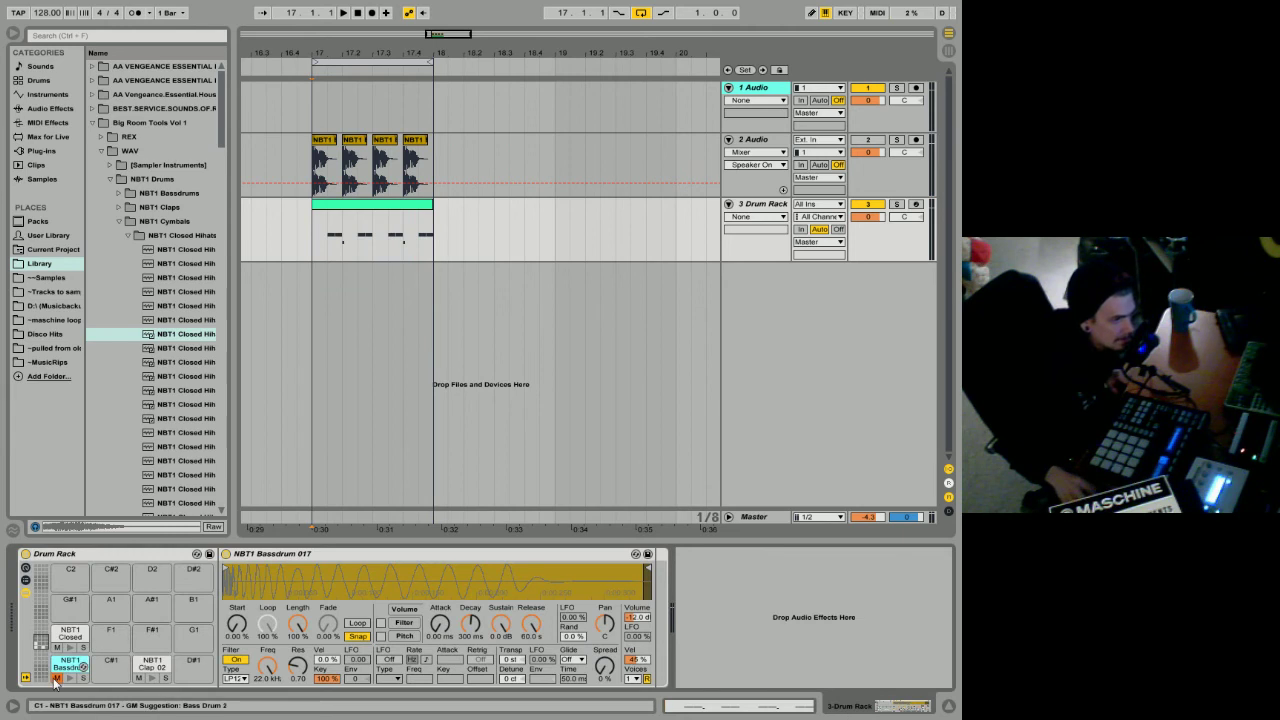
click(362, 213)
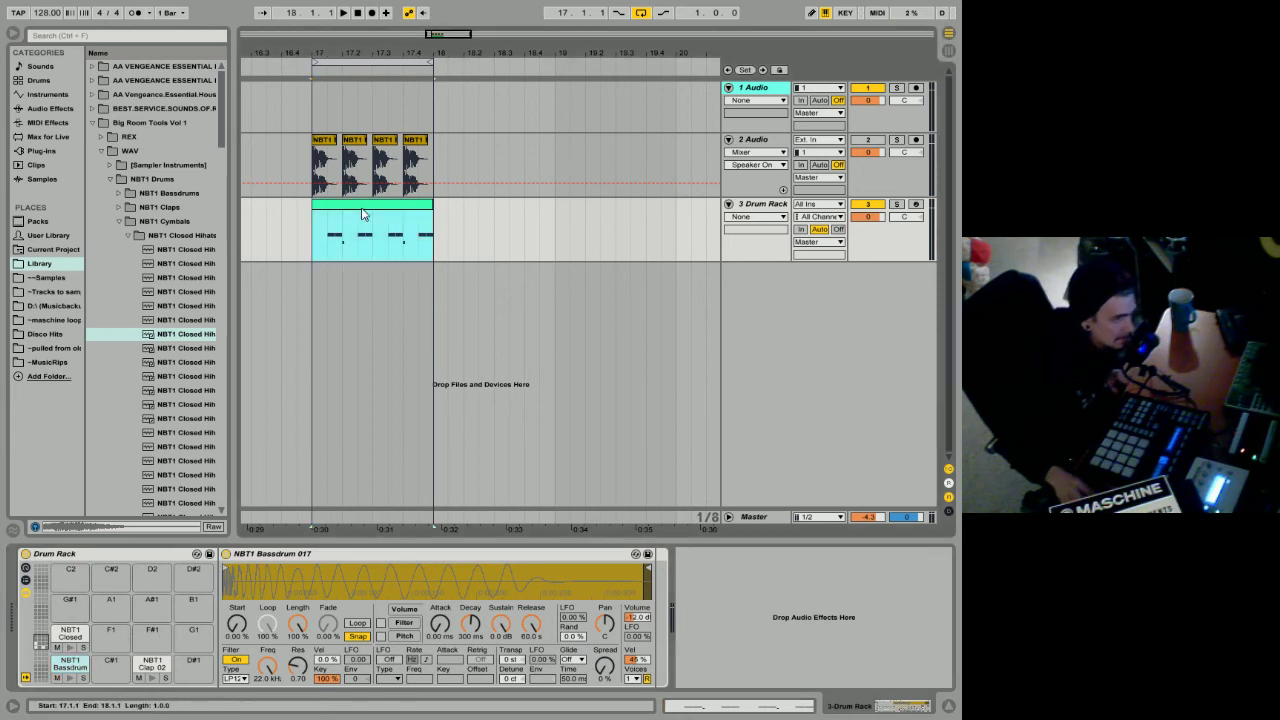
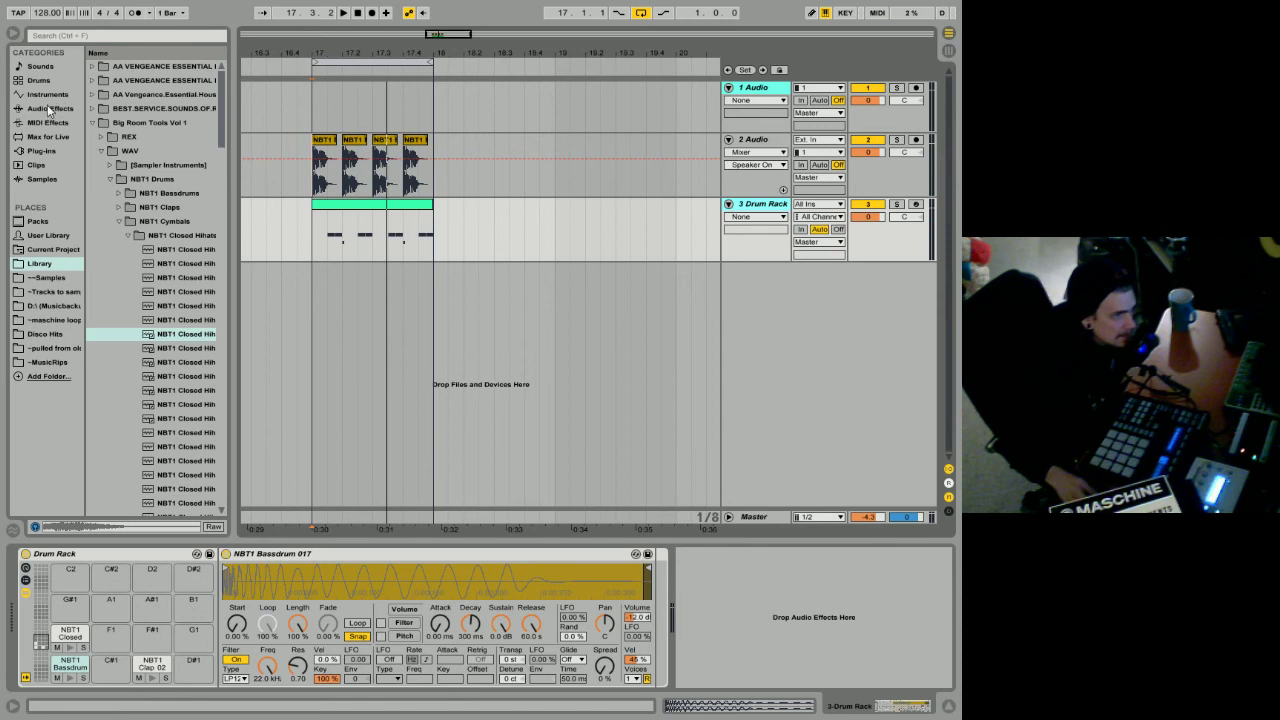
click(49, 108)
mouse_move(118, 461)
mouse_down()
mouse_move(673, 628)
mouse_move(730, 630)
mouse_up()
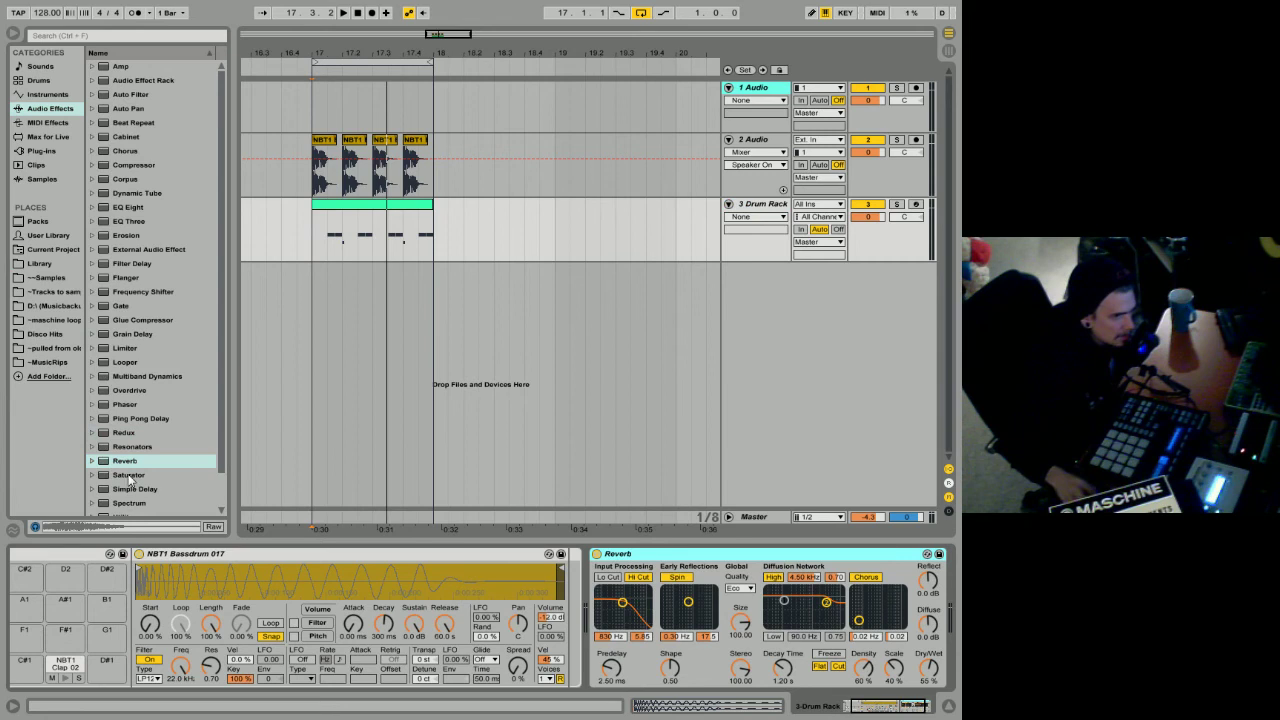
drag(941, 672, 928, 677)
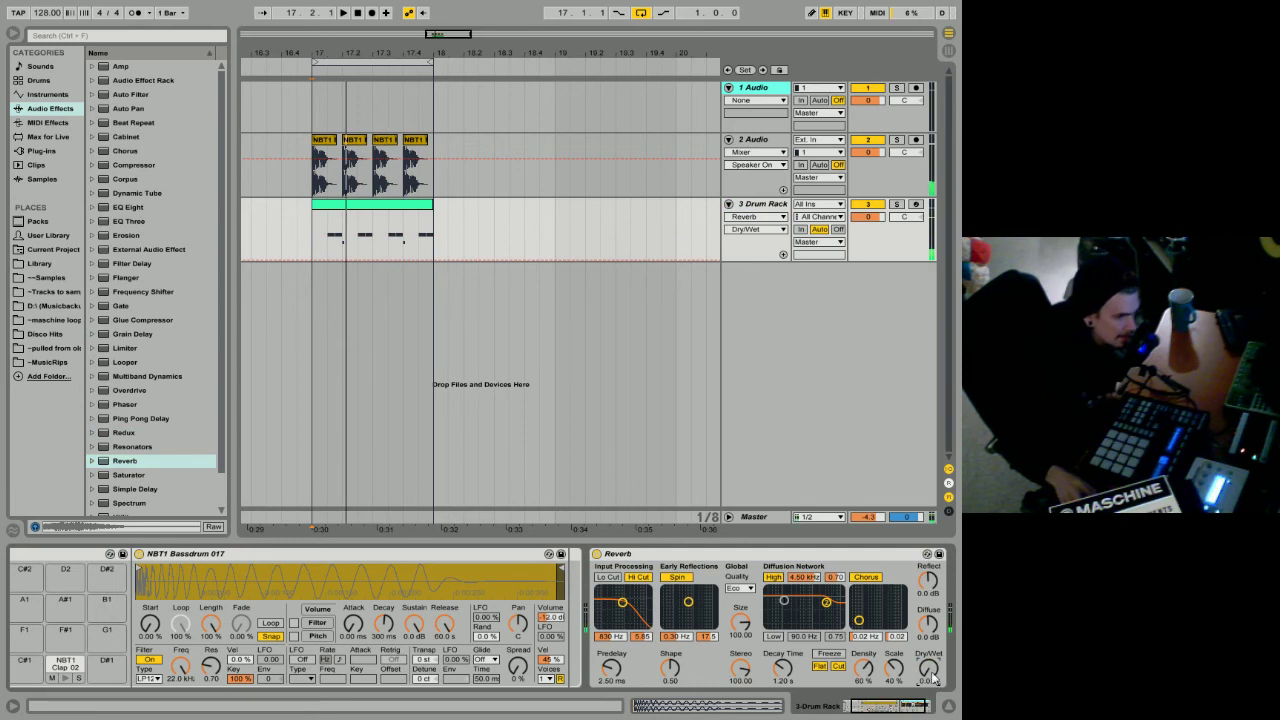
click(896, 204)
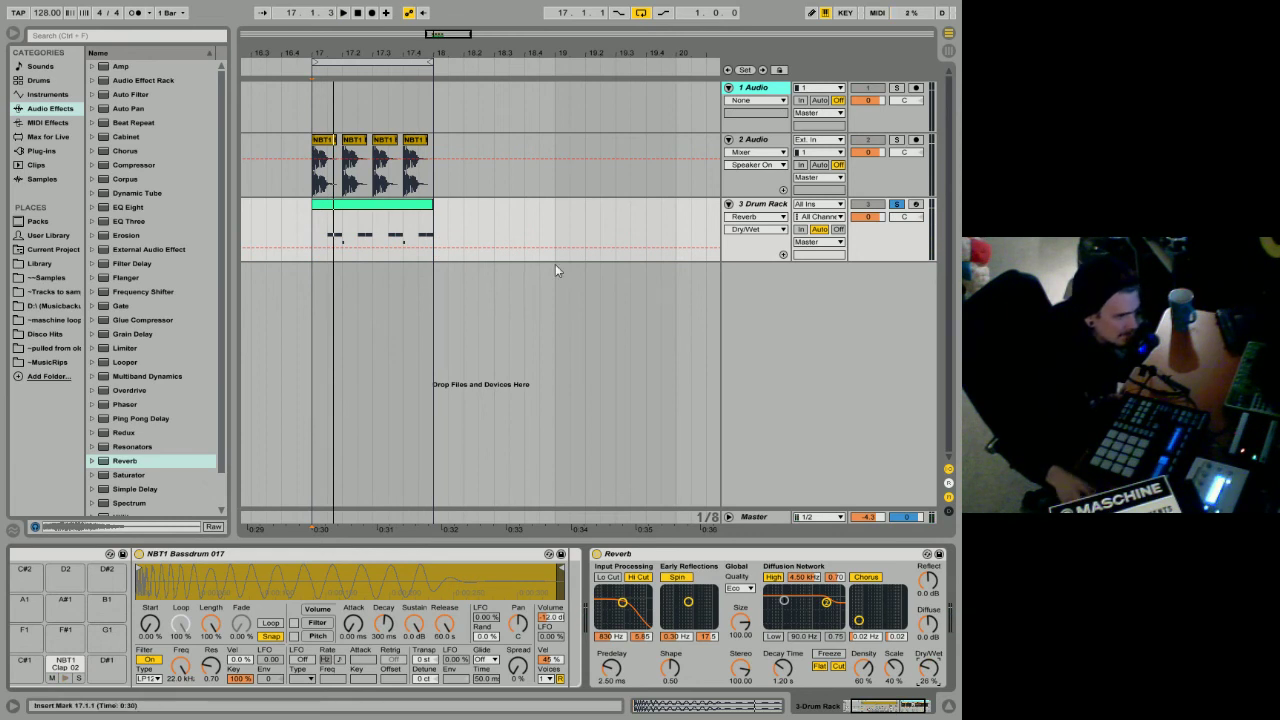
Step: Move the Reverb into the Clap 02 pad's chain, directly after its sampler, with Dry/Wet at 40 %
drag(868, 708, 643, 716)
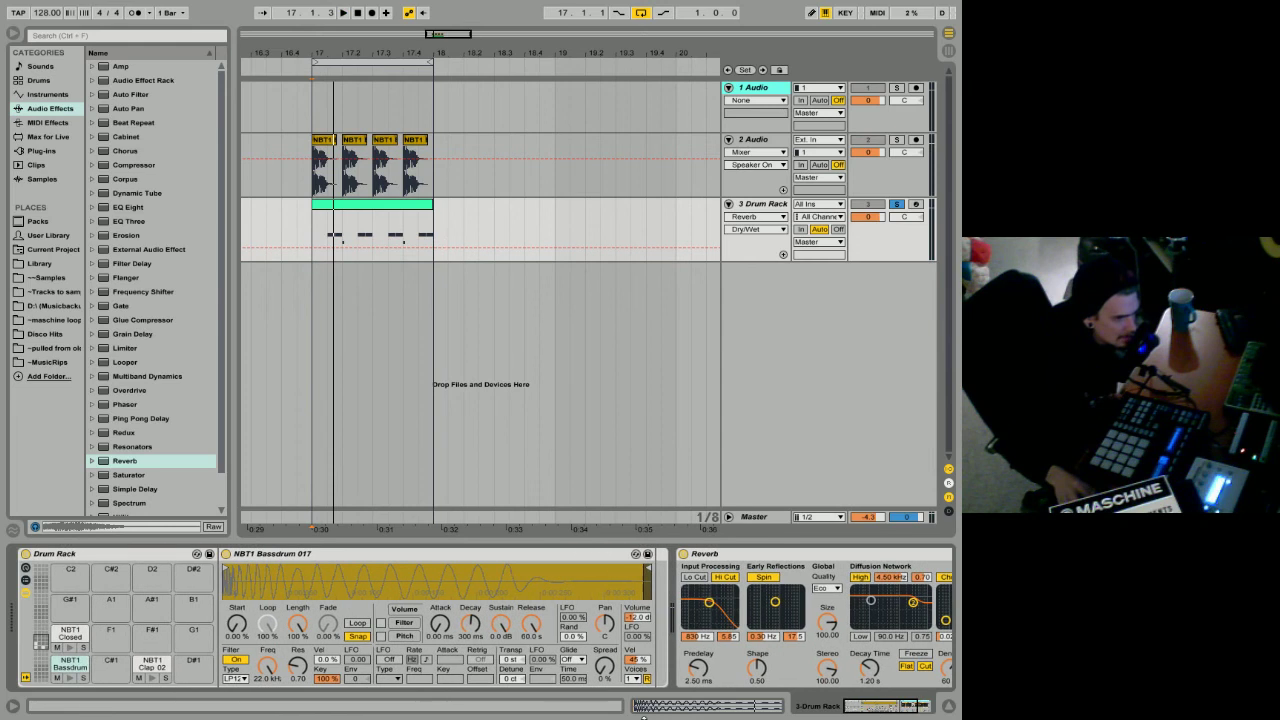
click(155, 666)
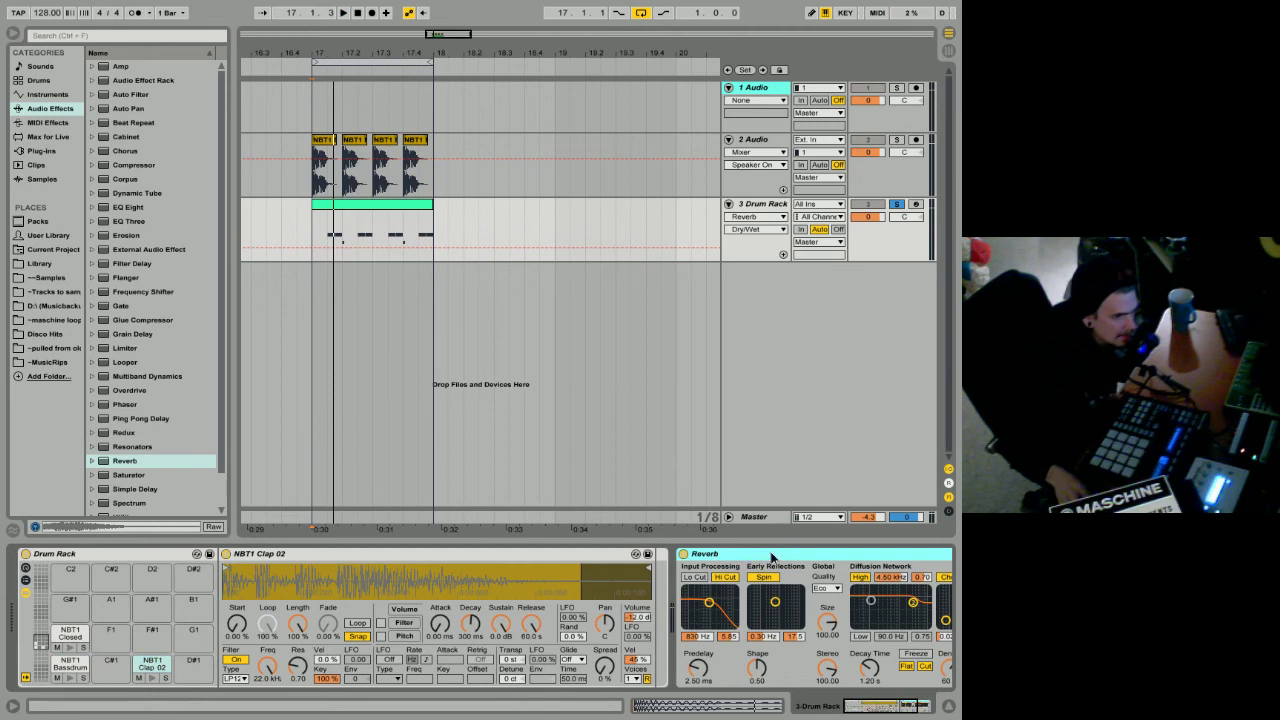
drag(657, 608, 651, 610)
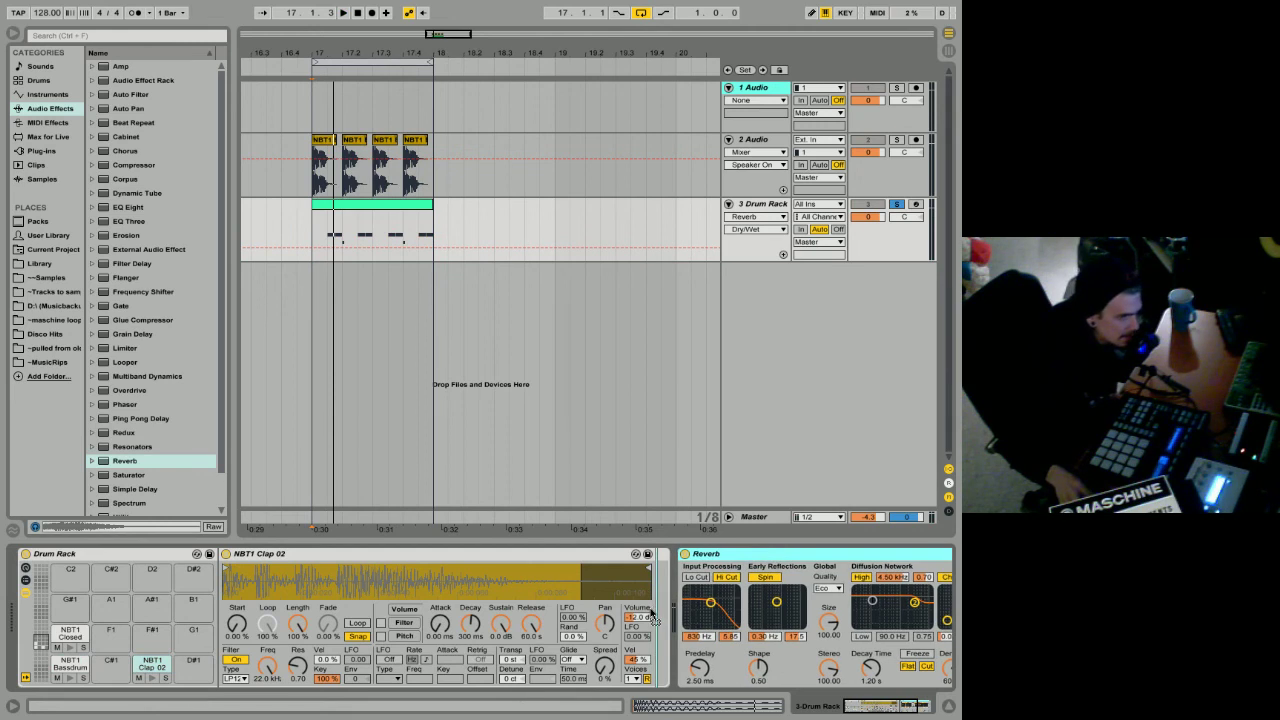
drag(650, 610, 650, 609)
drag(884, 712, 910, 712)
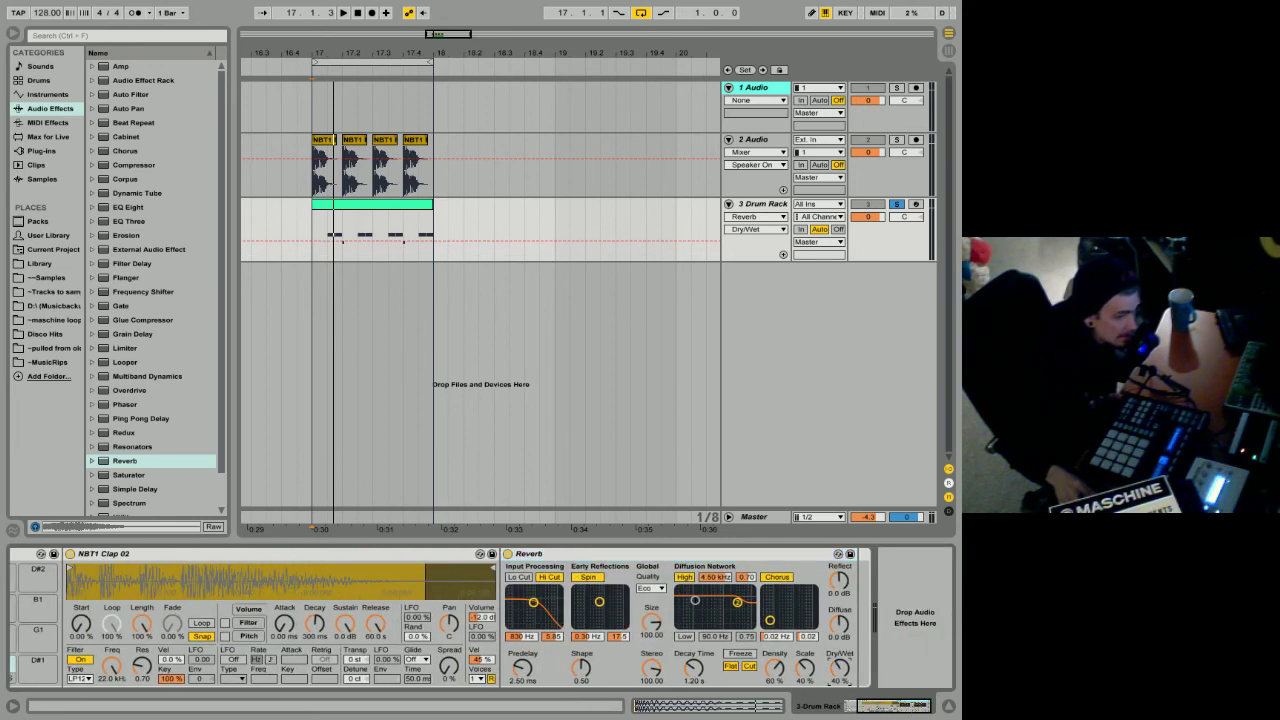
Step: Audition the clap's Reverb at 40 % and 100 % Dry/Wet, set it to 30 %, and select the Clap 02 sampler
key(space)
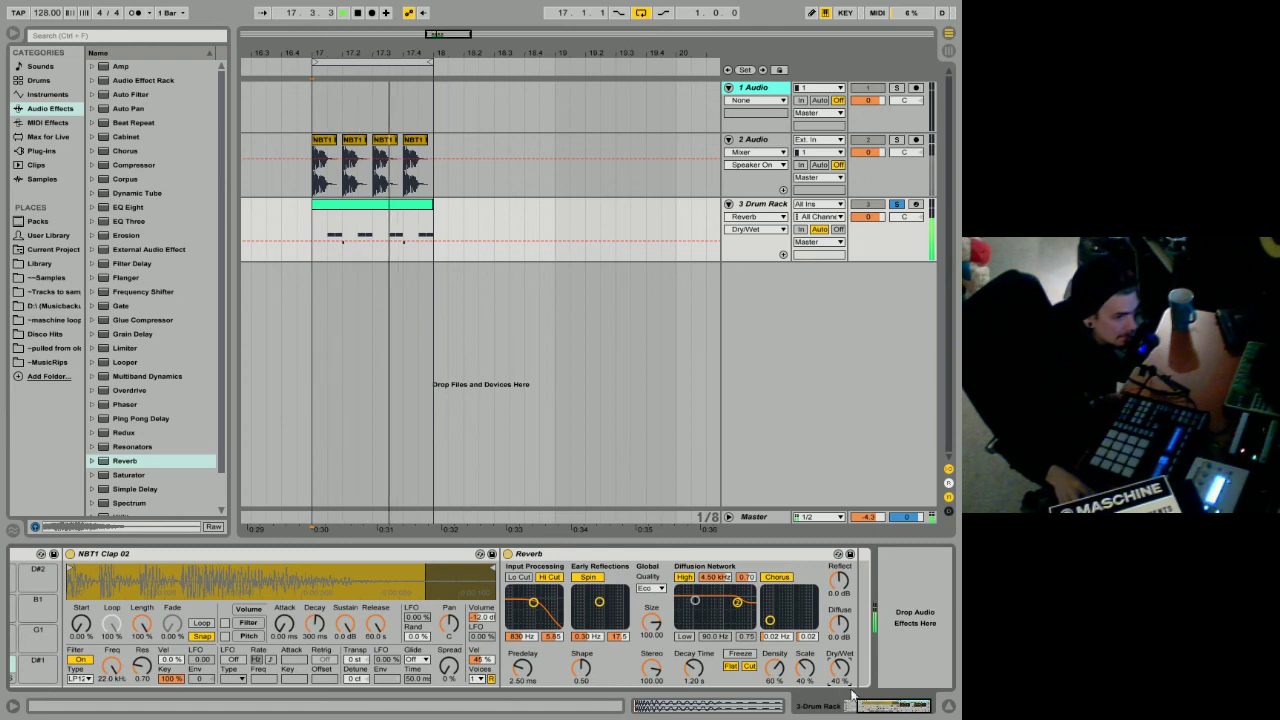
key(space)
drag(839, 668, 839, 610)
key(space)
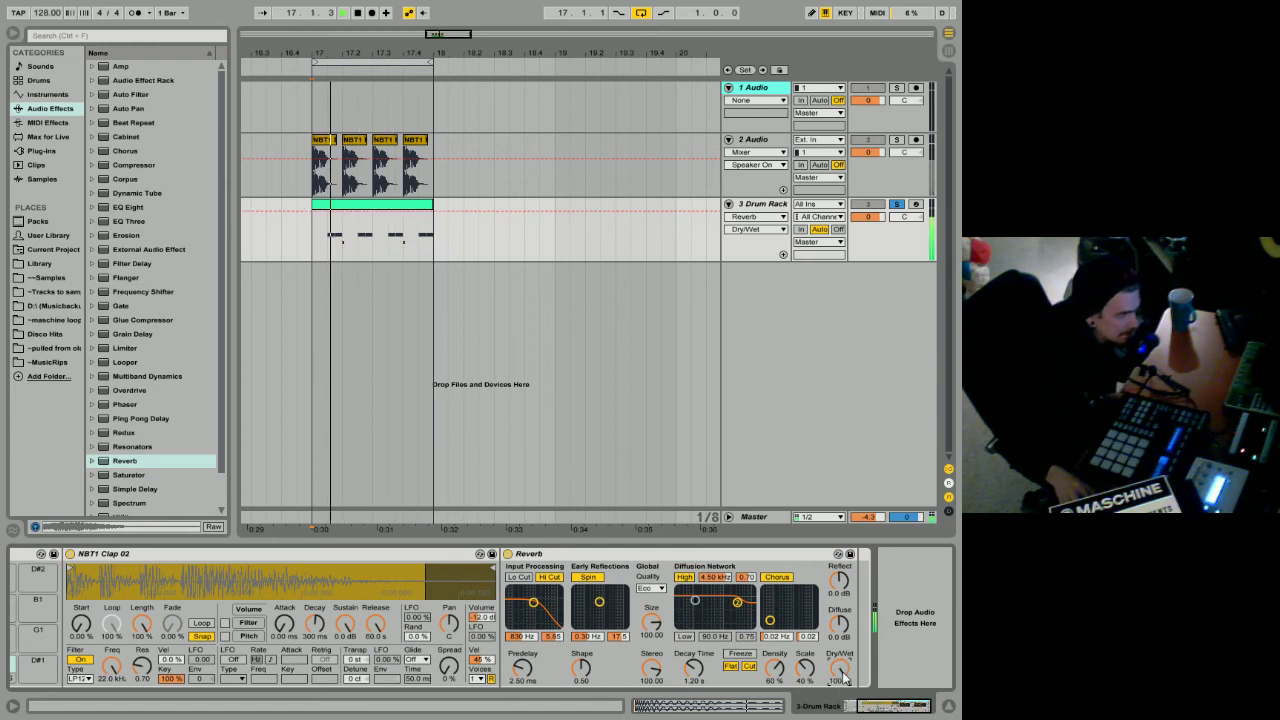
drag(843, 670, 843, 714)
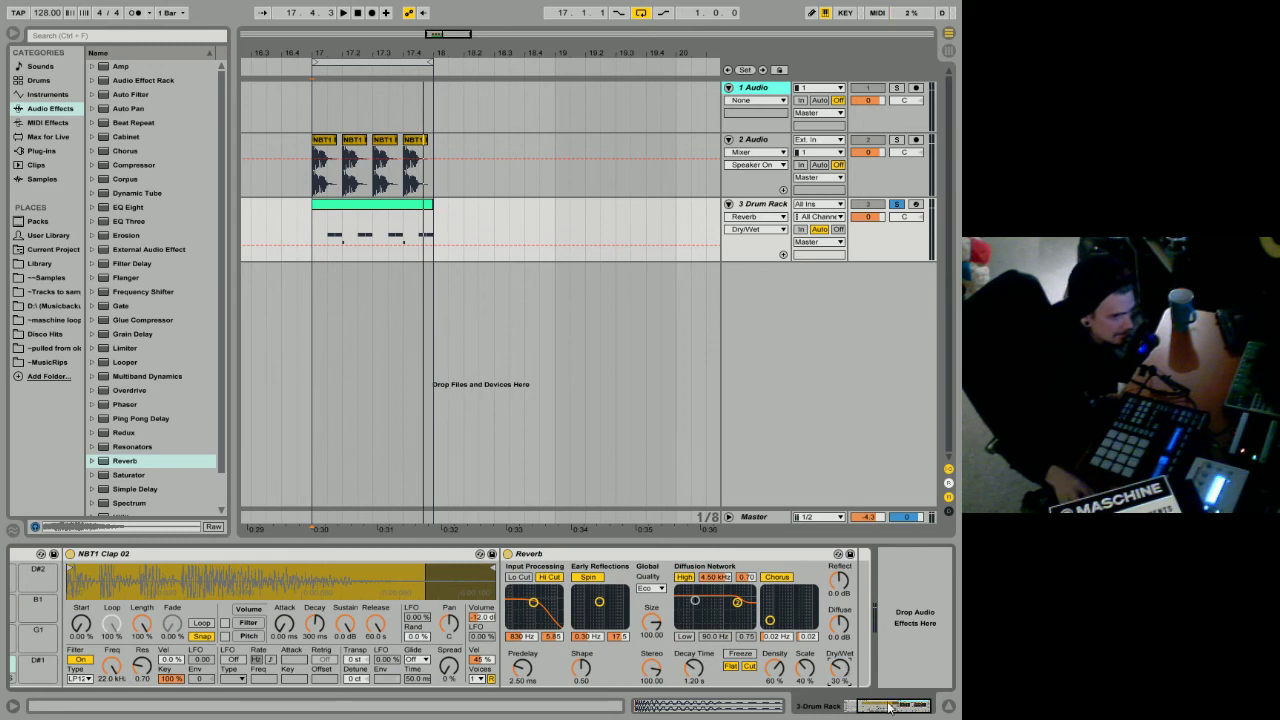
drag(884, 705, 866, 705)
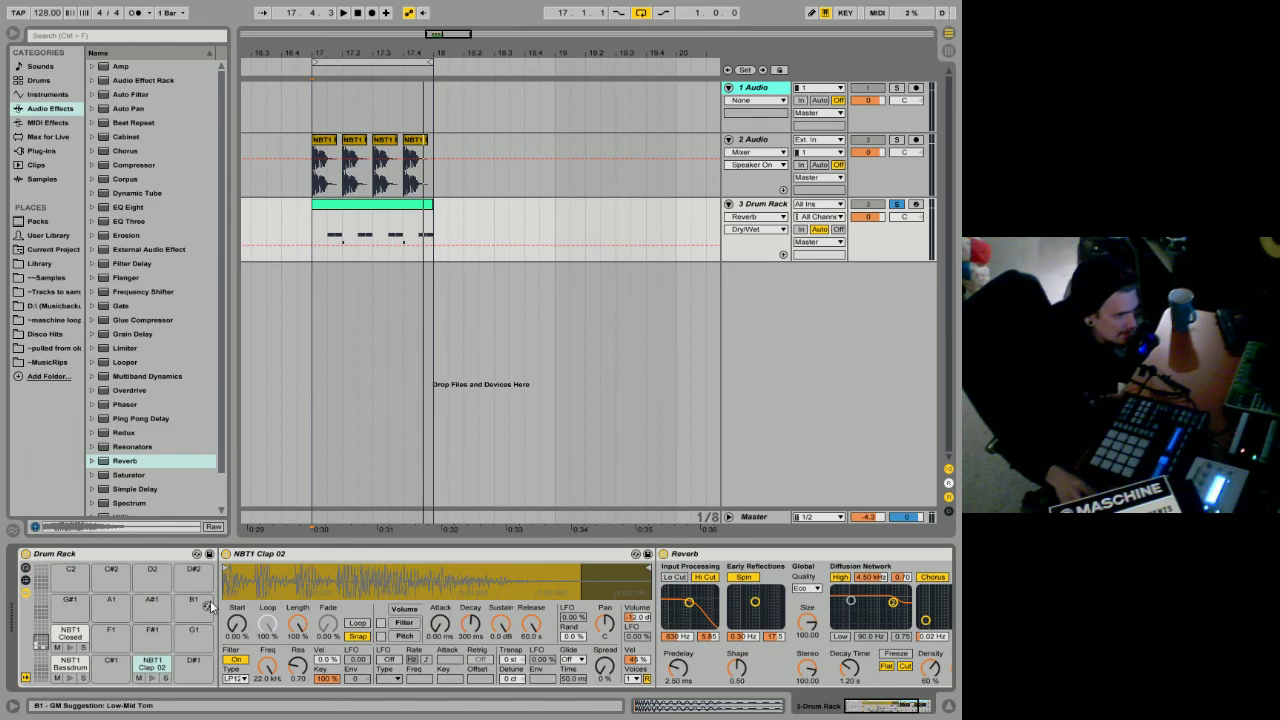
click(306, 554)
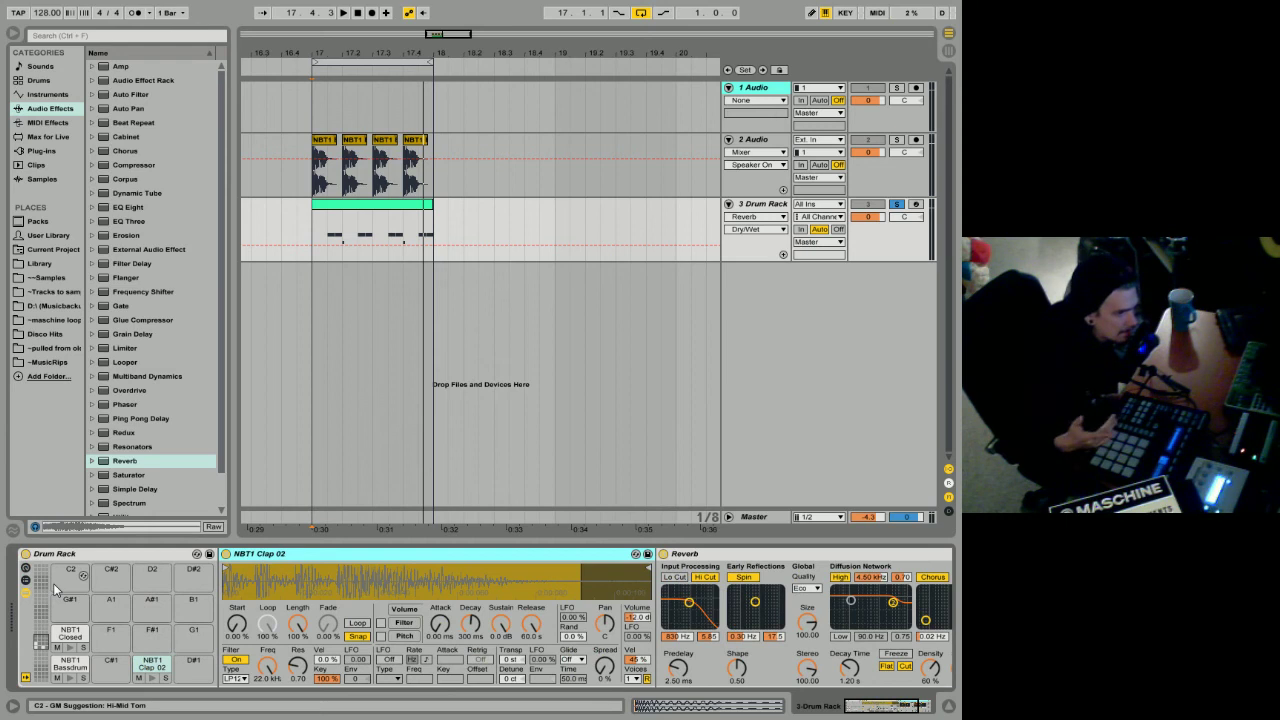
mouse_move(881, 709)
mouse_down()
mouse_move(893, 706)
mouse_move(870, 707)
mouse_up()
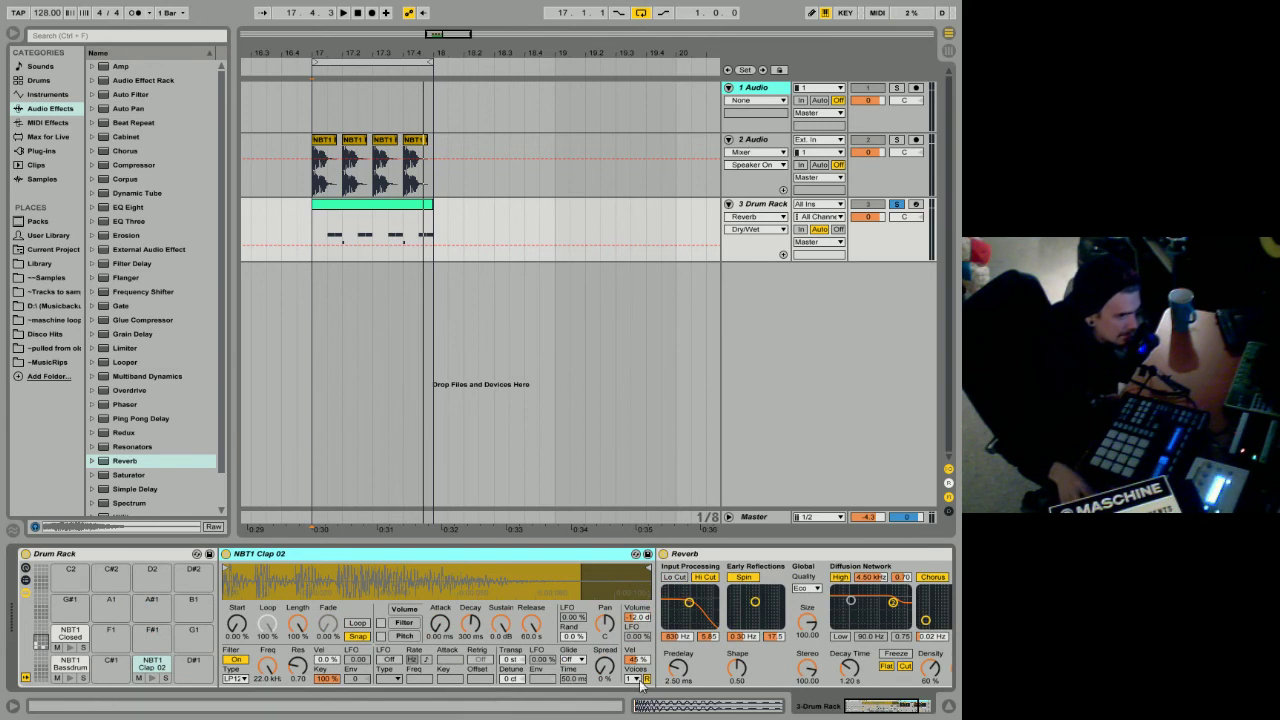
drag(885, 716, 894, 713)
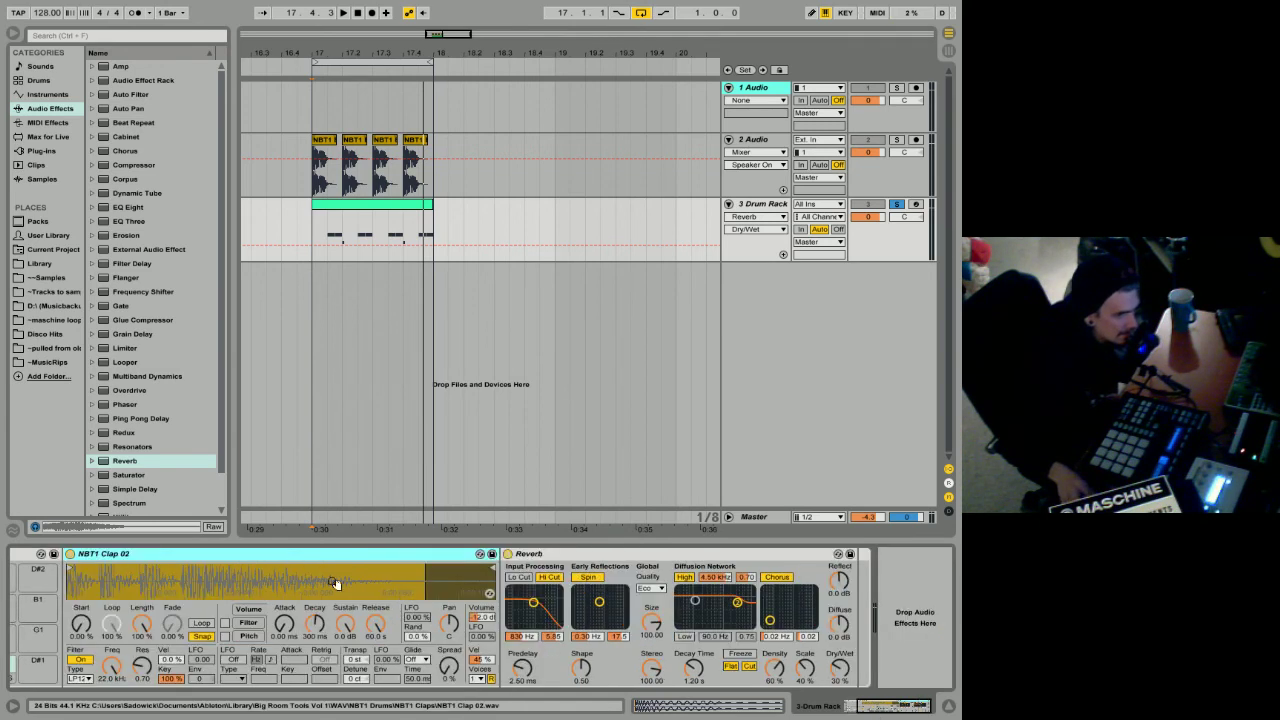
click(554, 556)
click(877, 712)
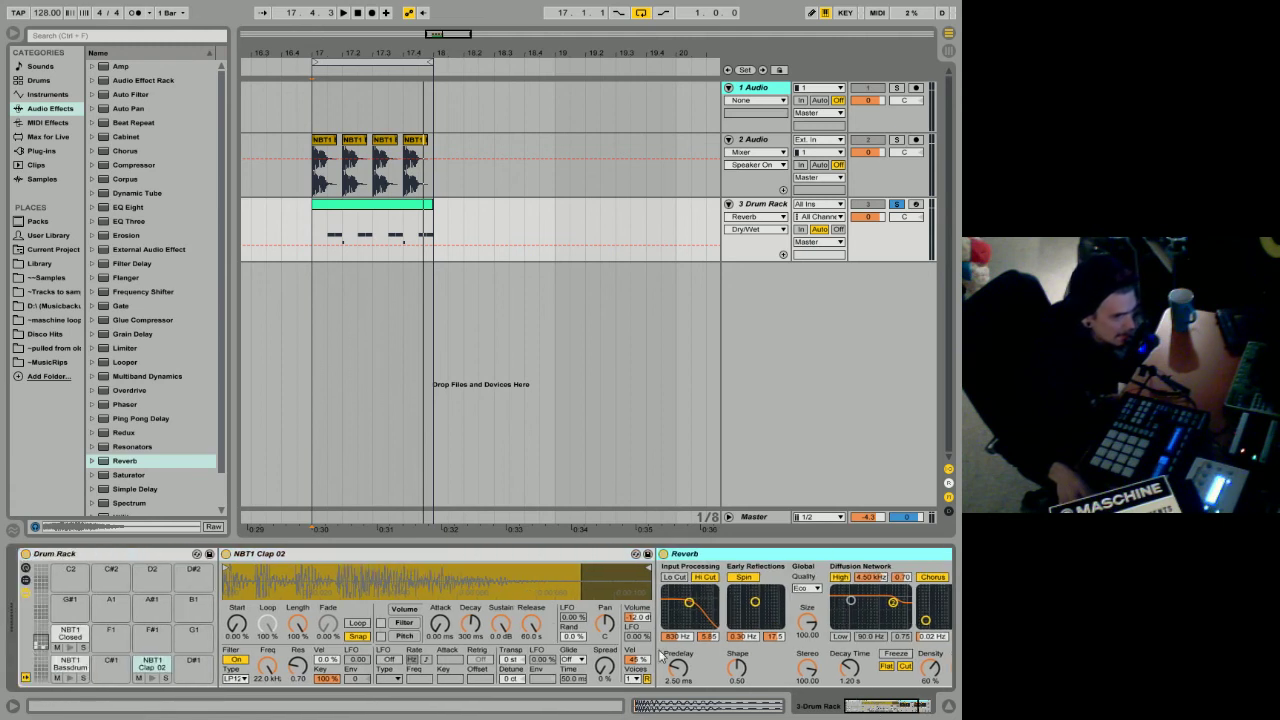
Step: Add a Simple Delay after the Closed Hihat pad's sampler, set its Dry/Wet to 40 %, and audition it
click(73, 634)
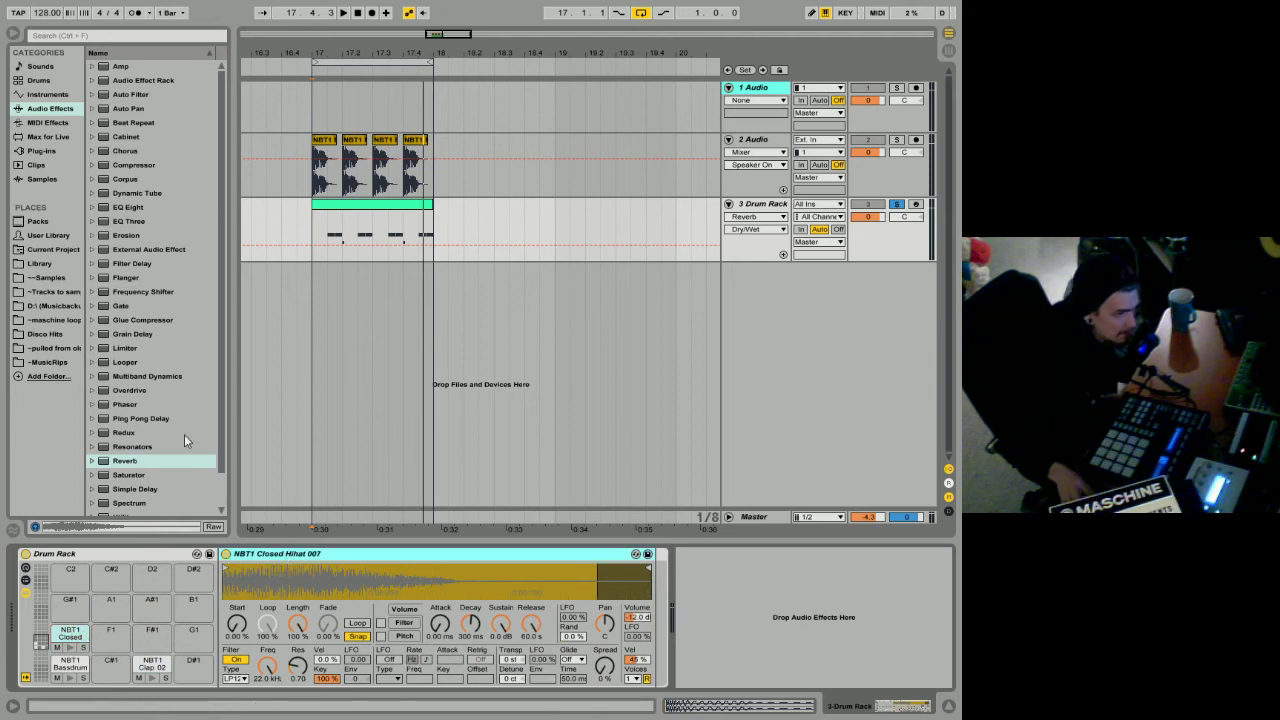
mouse_move(140, 490)
mouse_down()
mouse_move(613, 632)
mouse_move(600, 636)
mouse_up()
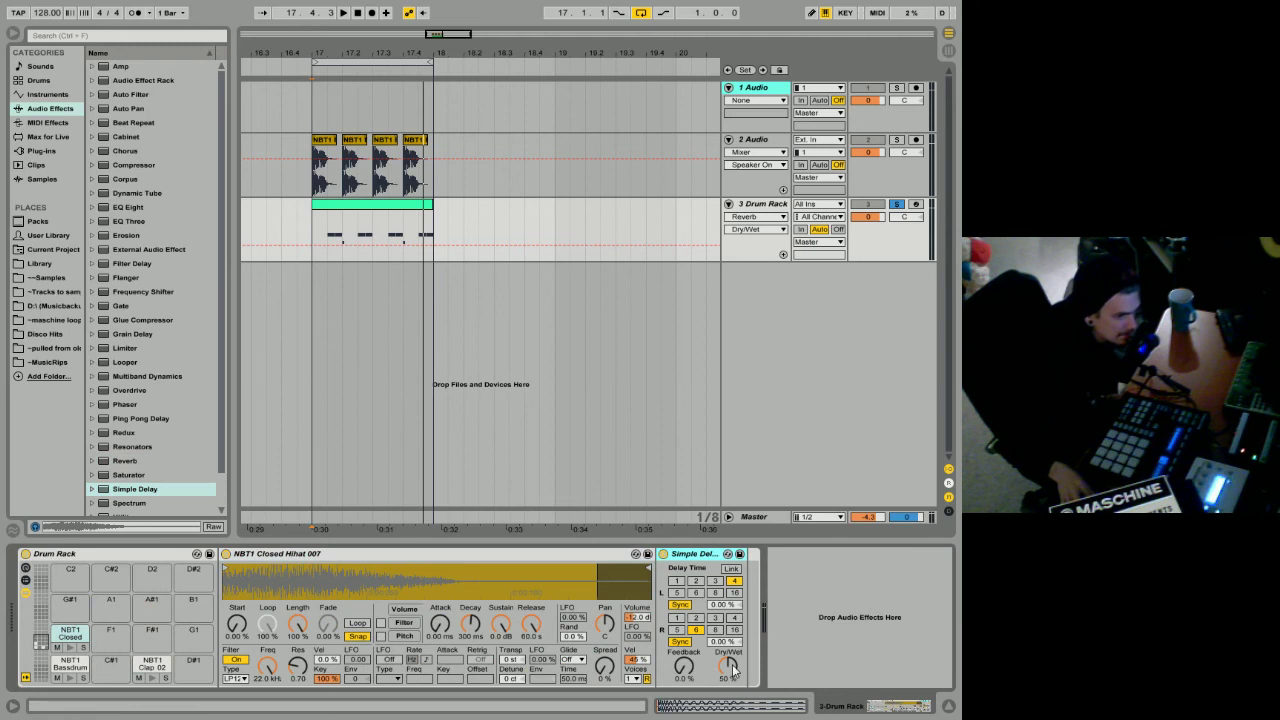
drag(733, 668, 730, 710)
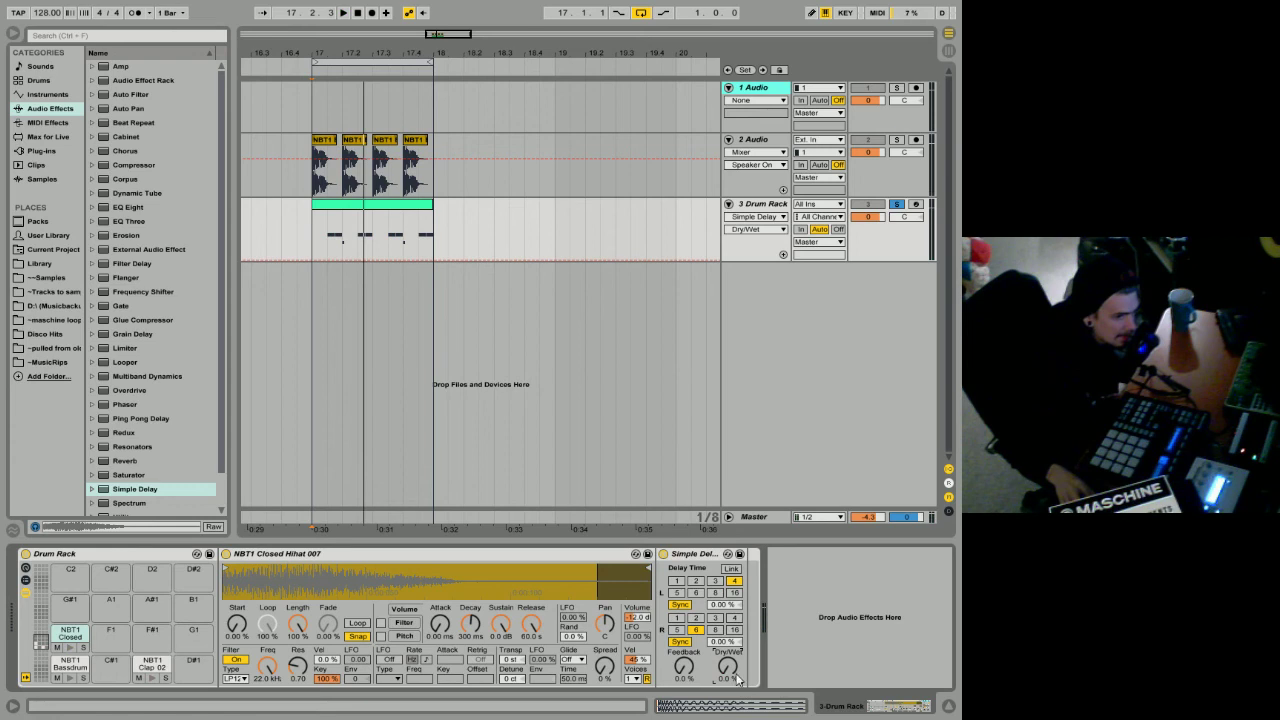
drag(728, 666, 728, 629)
key(space)
key(space)
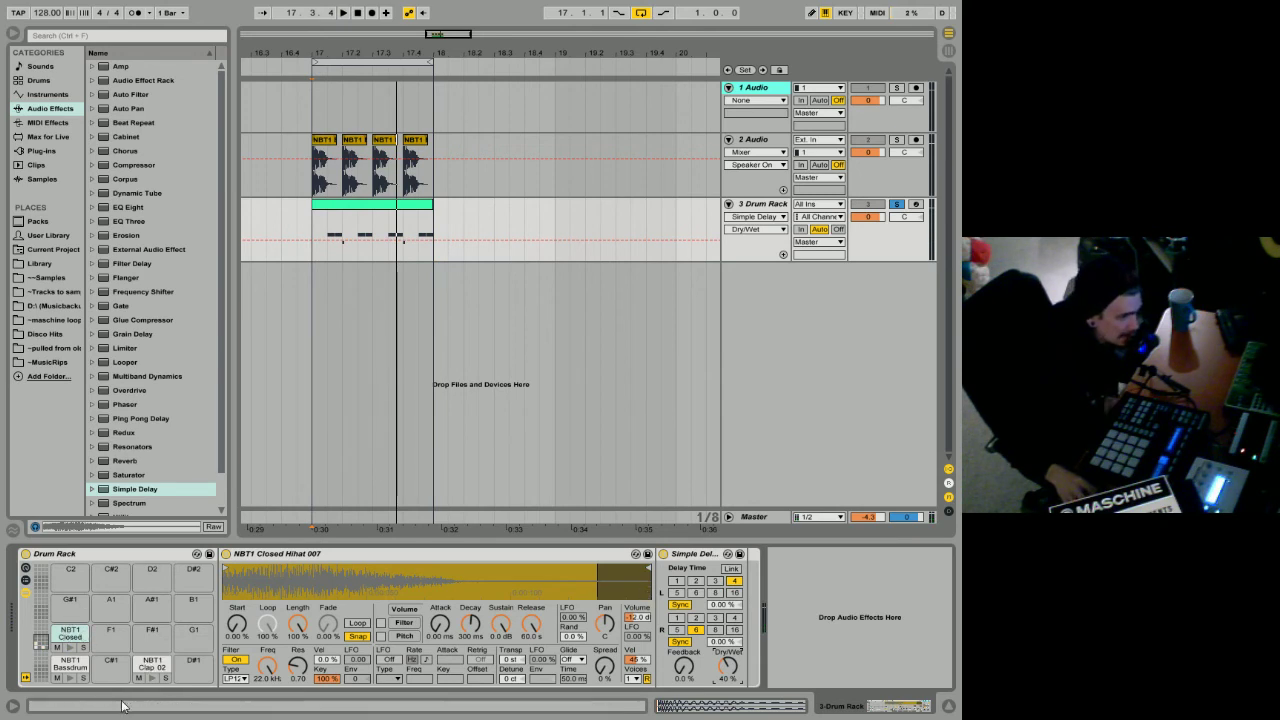
Step: Compare the separate effect chains of the Clap 02 and Closed Hihat pads
click(152, 664)
click(82, 638)
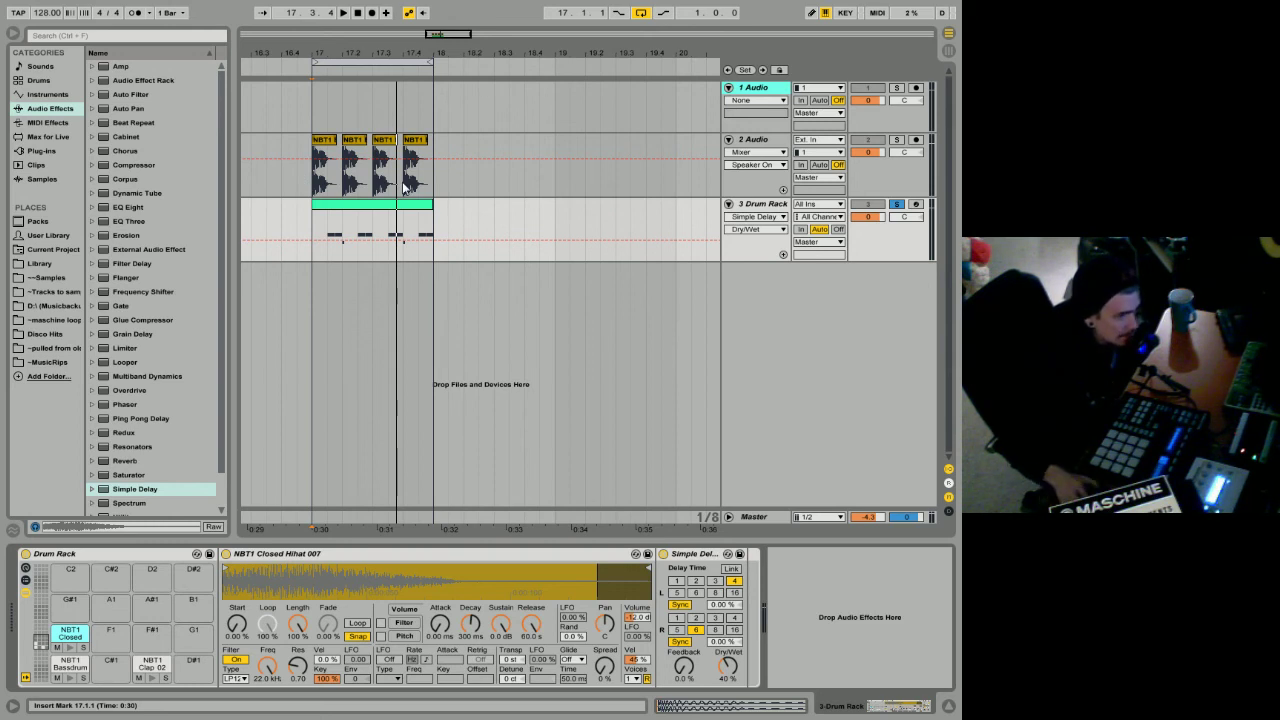
click(149, 668)
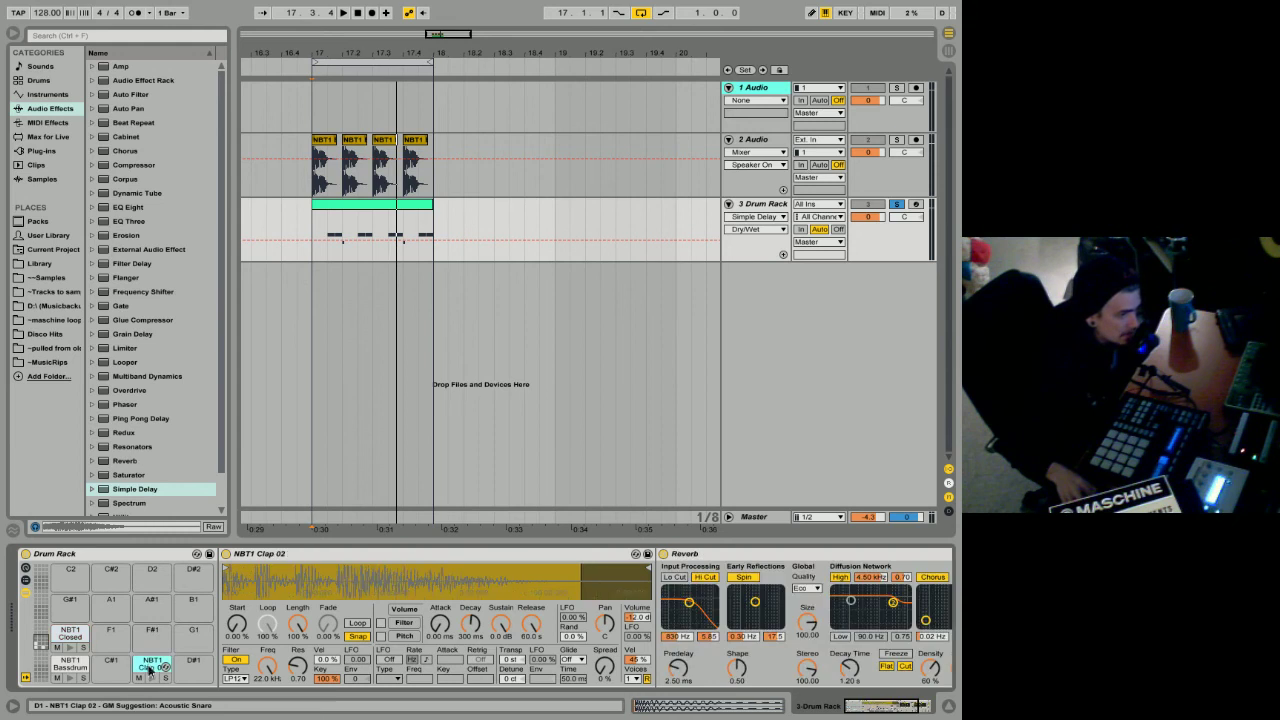
click(70, 636)
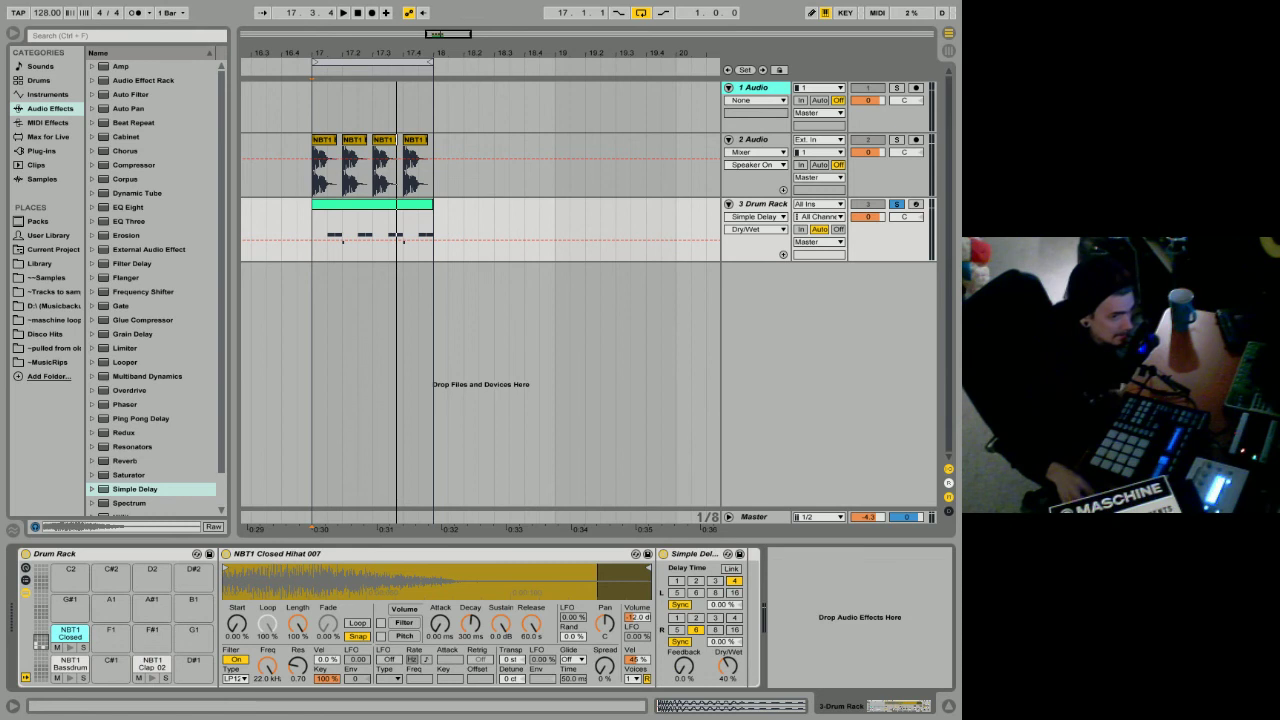
Step: Unsolo the Drum Rack track, play the full beat, and set the hi-hat's Simple Delay Dry/Wet to 29 %
key(space)
click(896, 204)
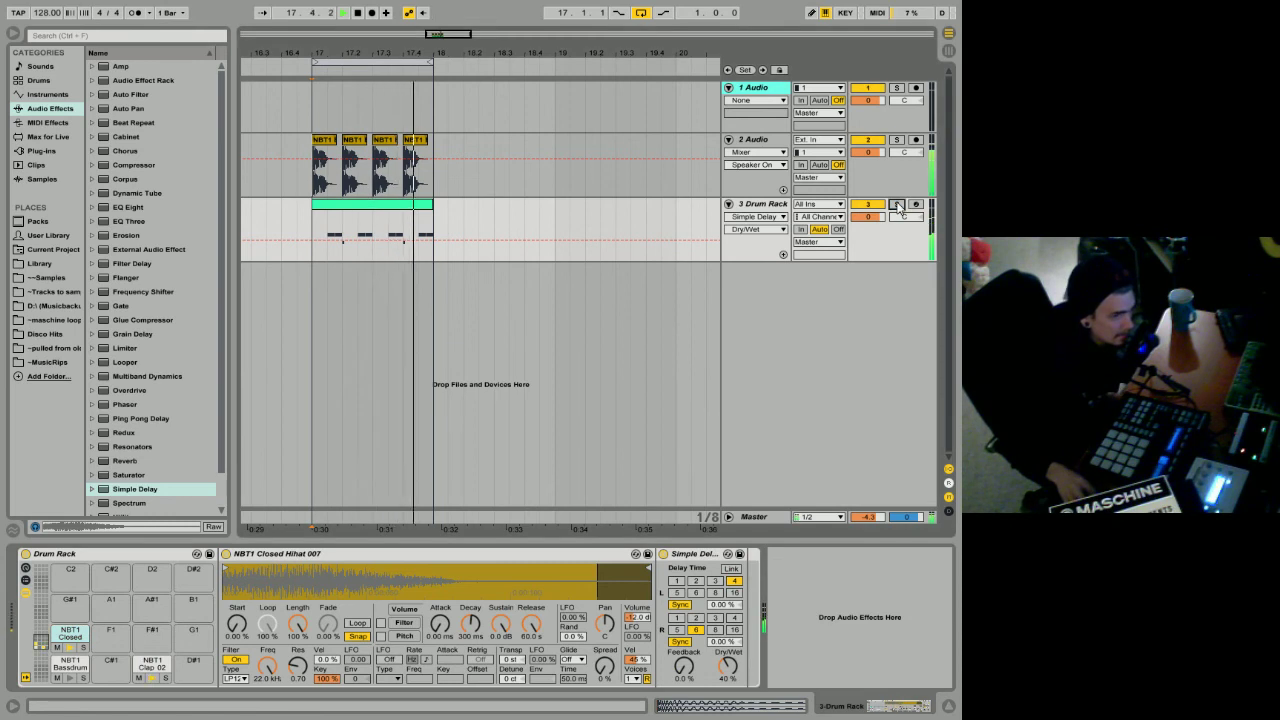
key(space)
key(space)
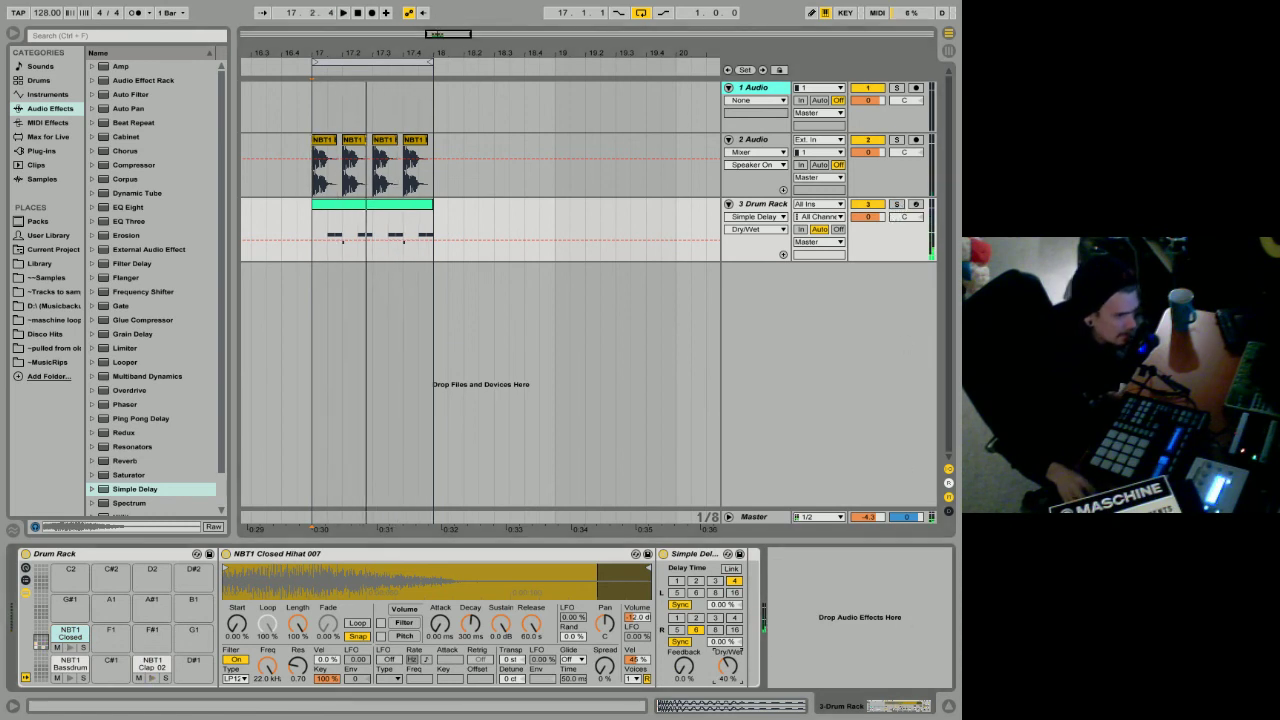
drag(737, 667, 732, 670)
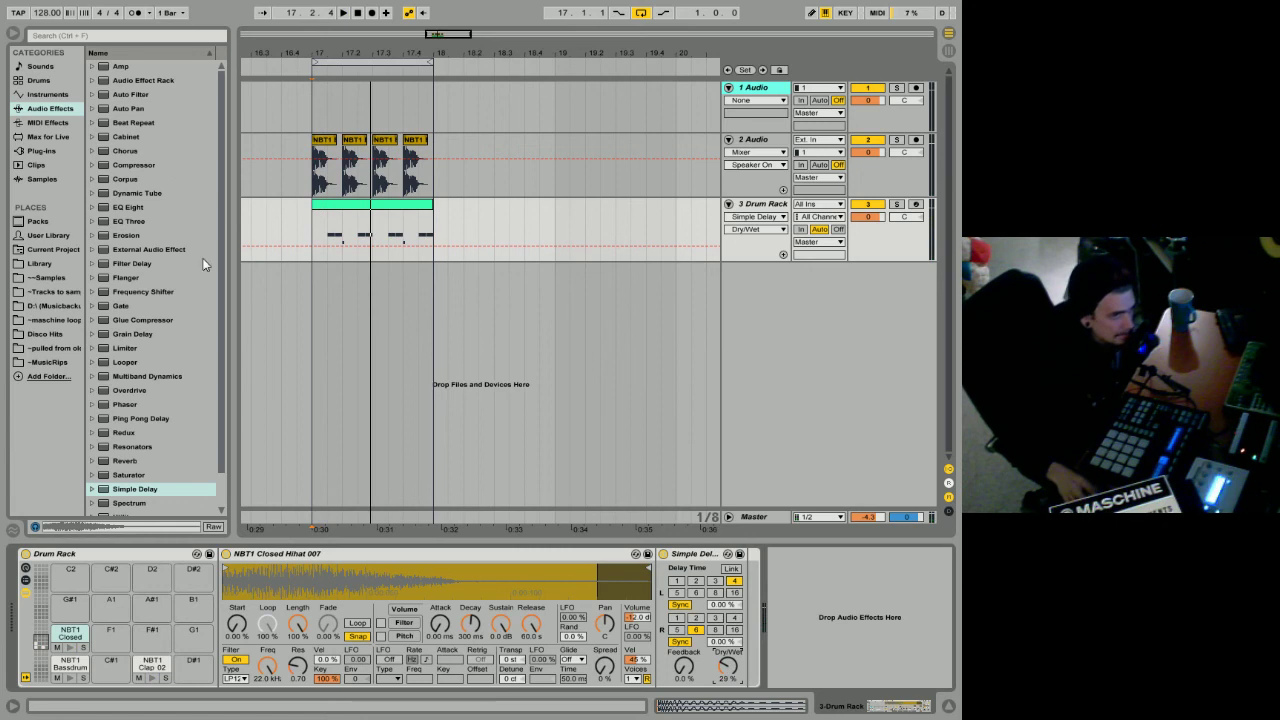
Step: Consolidate the four bassdrum audio clips in bar 17 into one clip
mouse_move(433, 184)
mouse_down()
mouse_move(306, 187)
mouse_move(316, 158)
mouse_move(437, 183)
mouse_up()
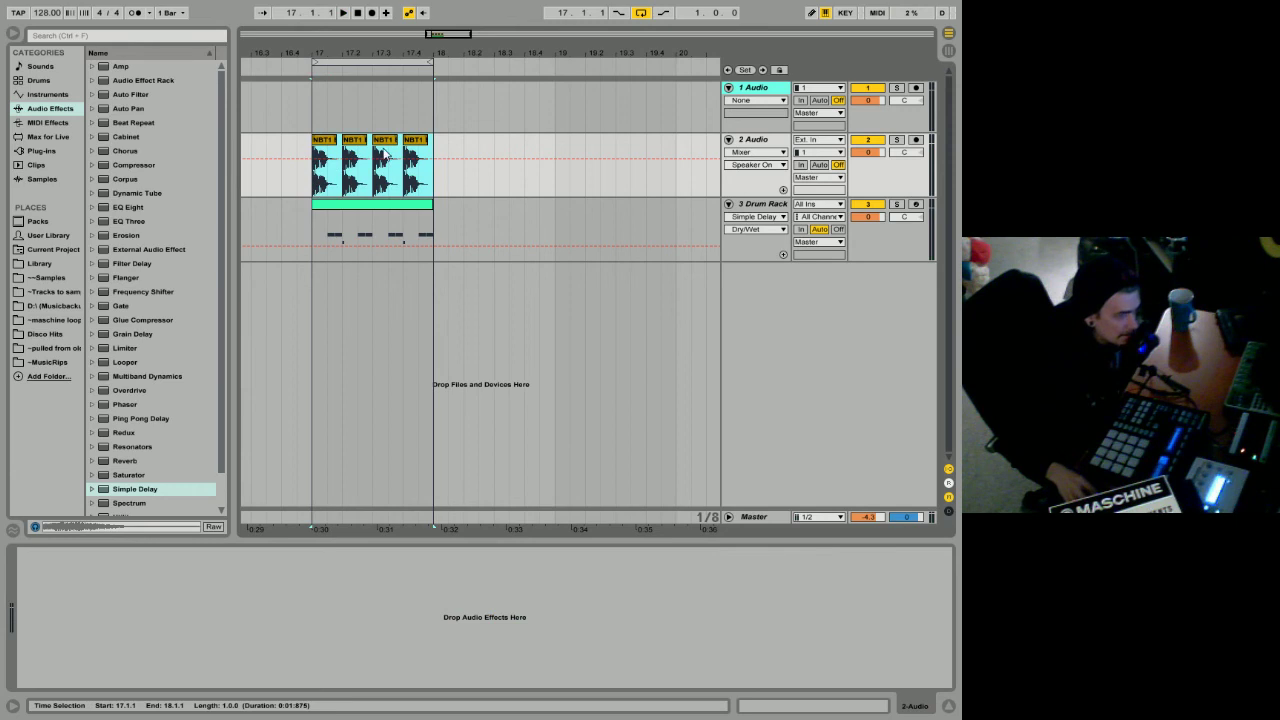
click(318, 183)
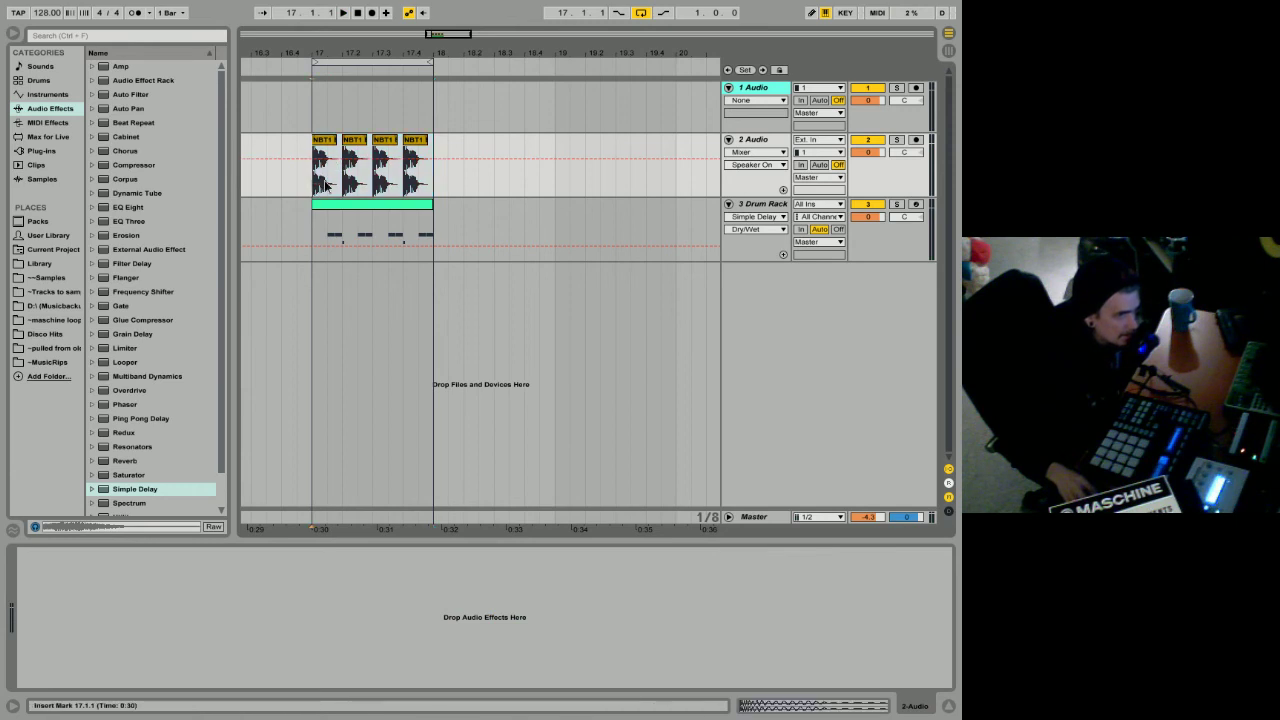
drag(326, 185, 434, 190)
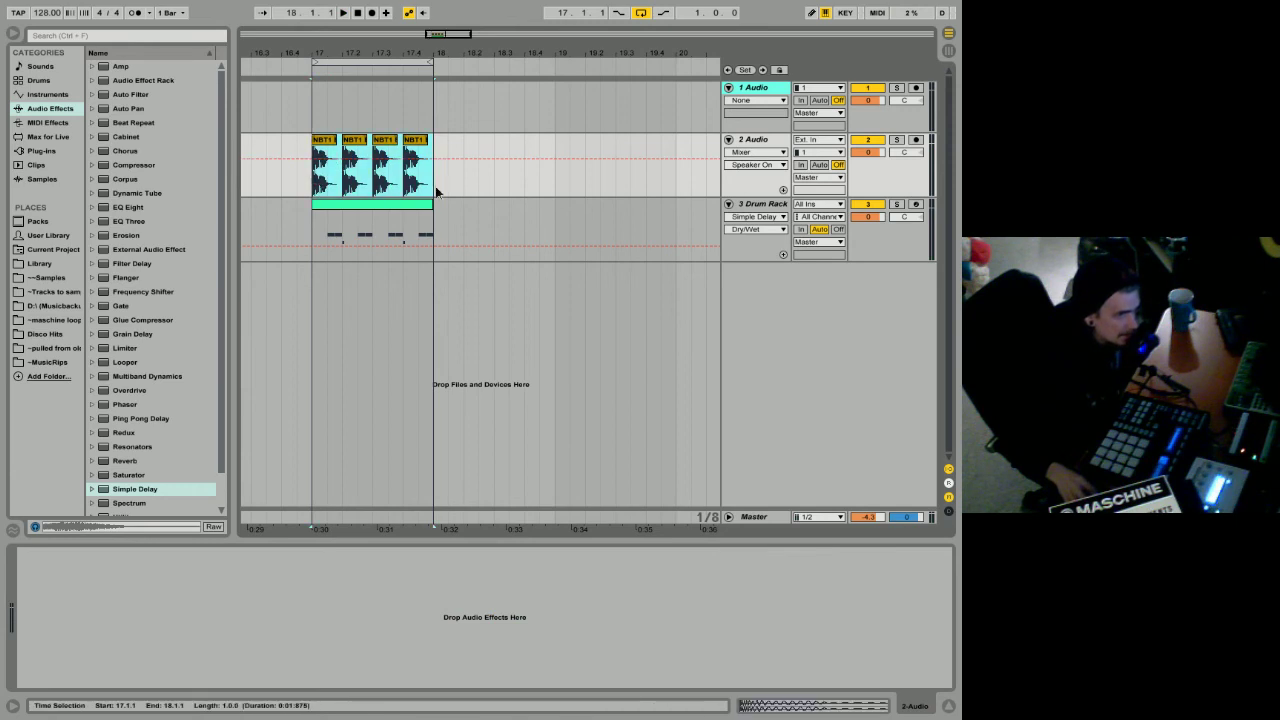
right_click(382, 144)
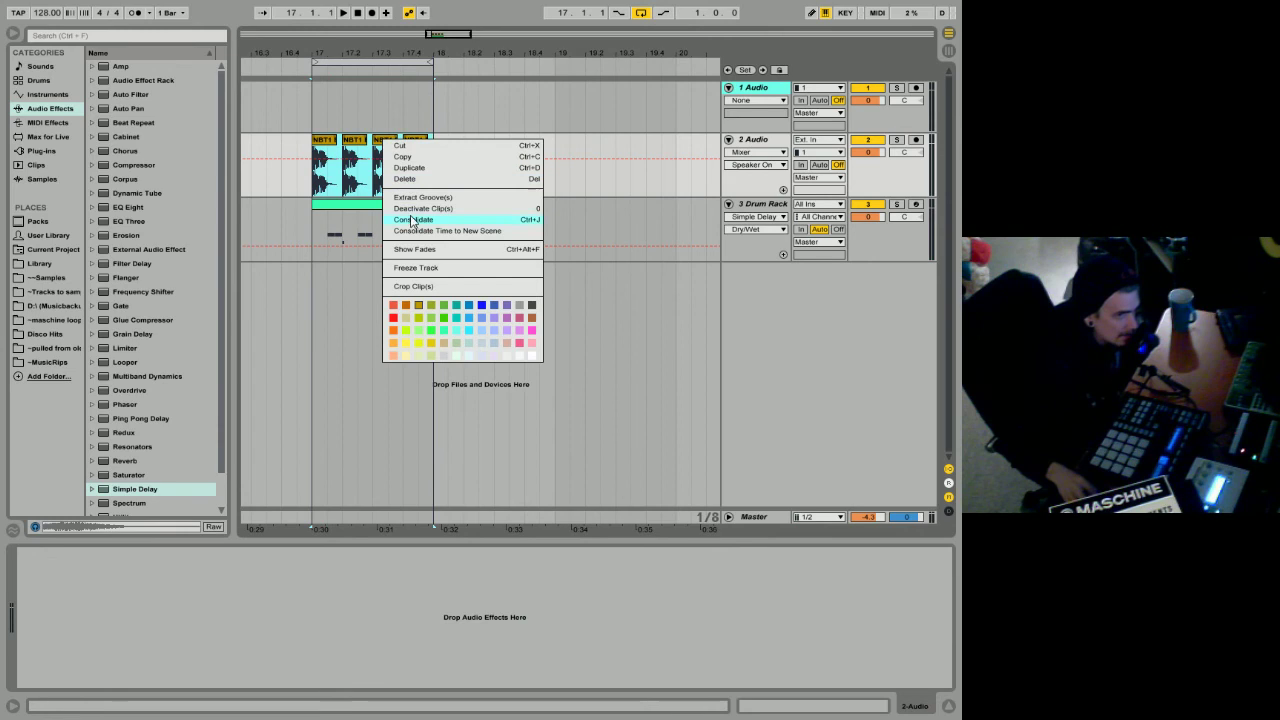
right_click(354, 144)
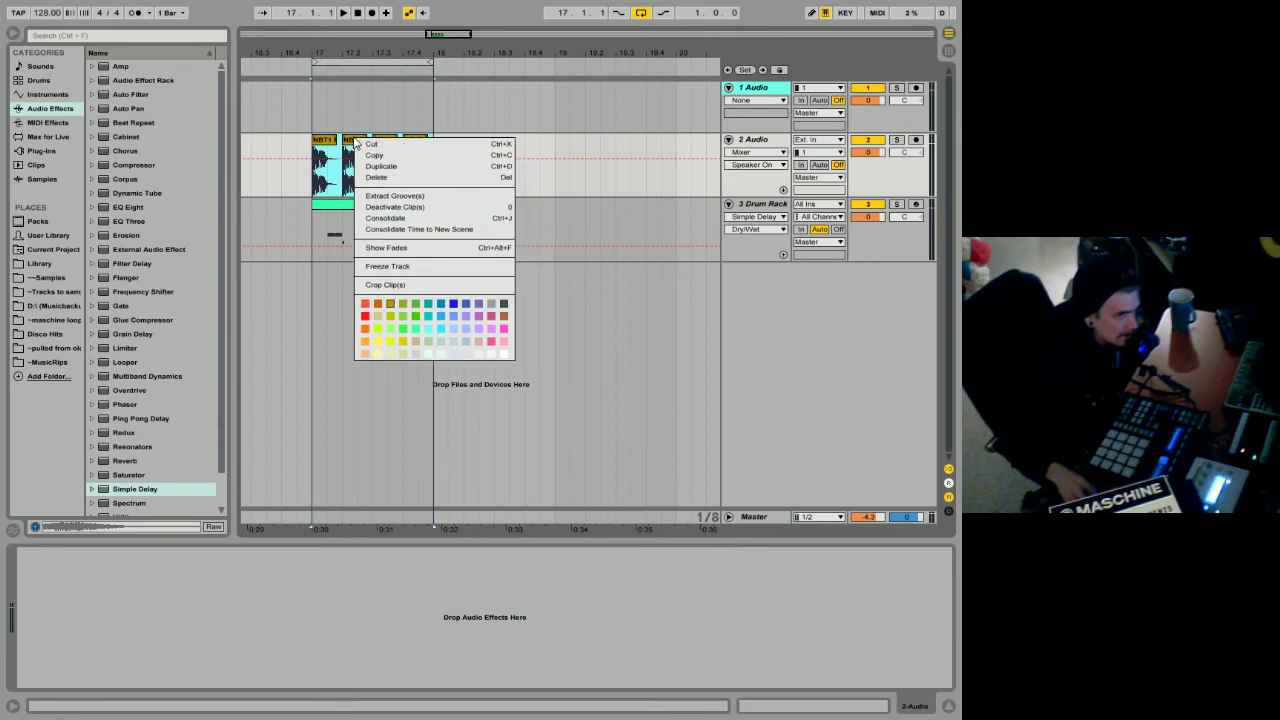
click(383, 218)
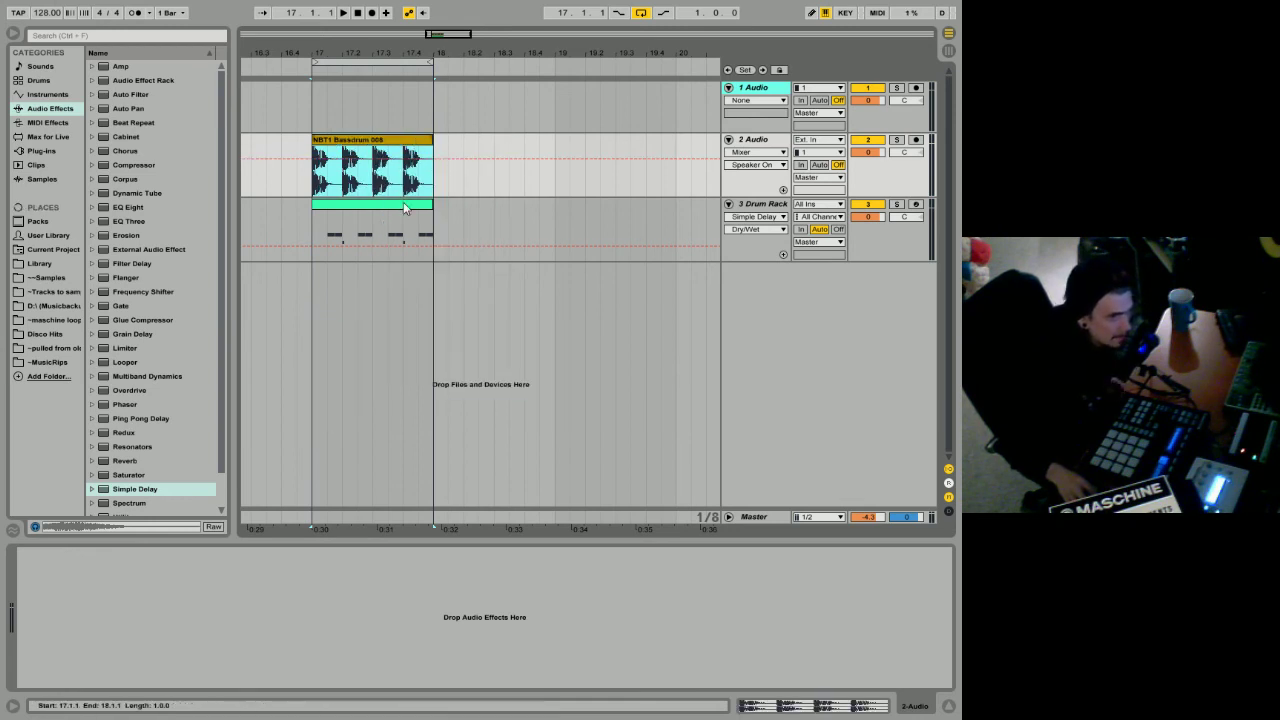
Step: Turn on Loop for the consolidated bassdrum clip and for the green MIDI drum clip
key(Down)
click(703, 707)
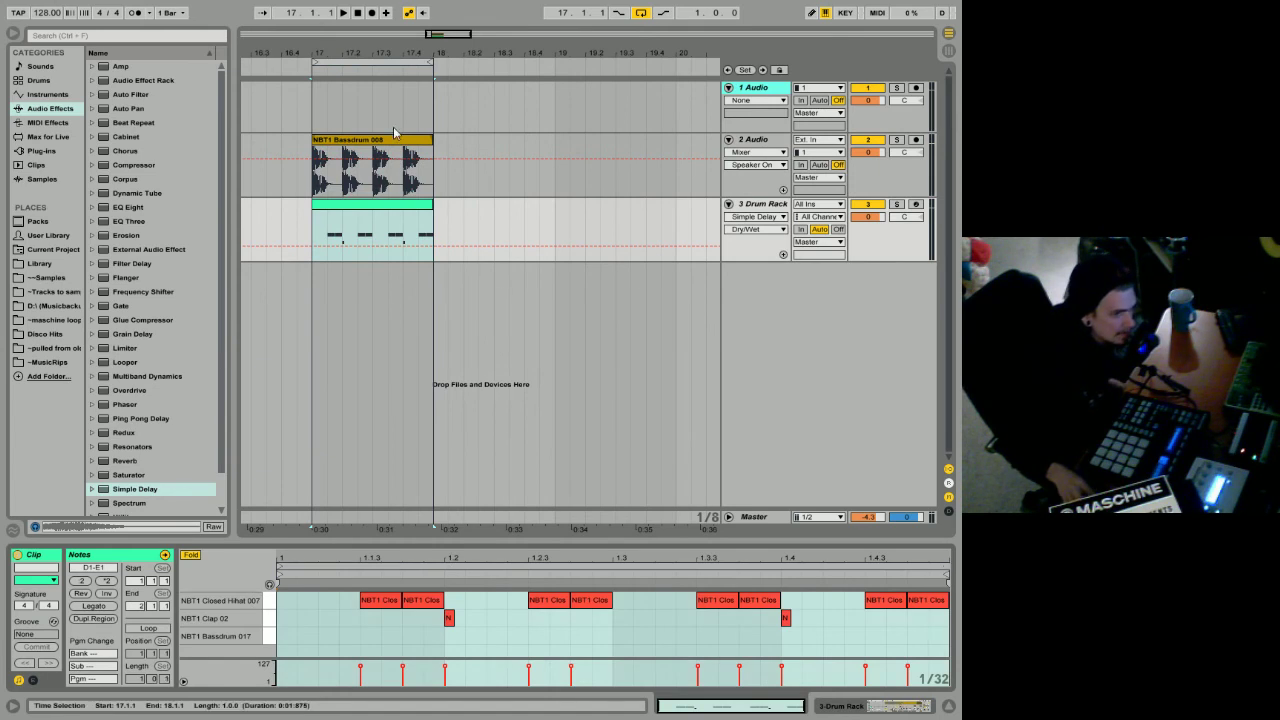
key(Up)
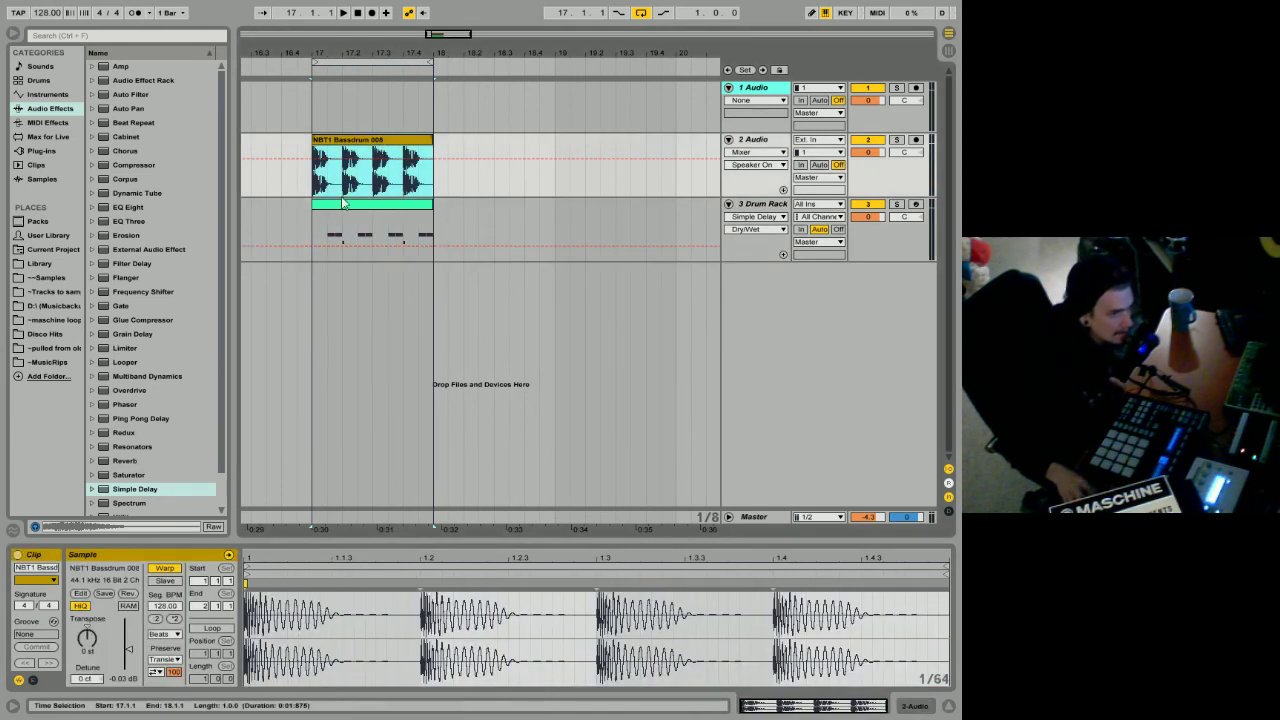
click(207, 629)
click(356, 217)
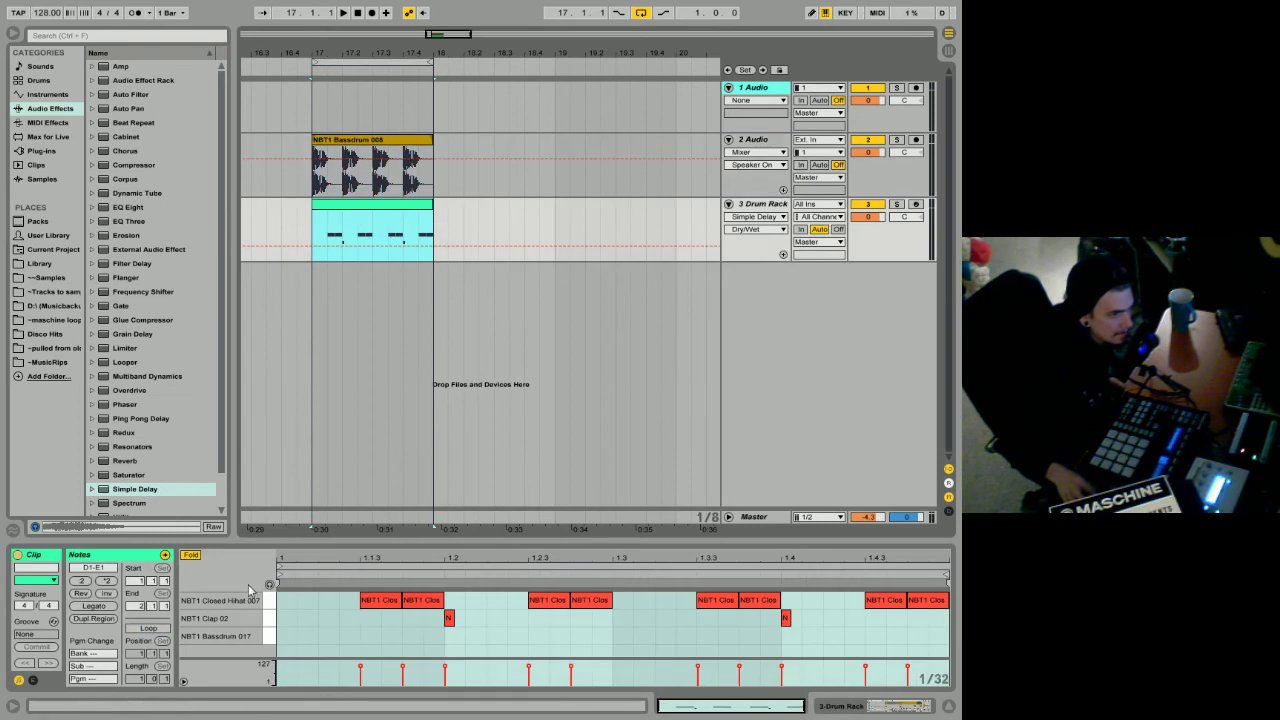
Step: Extend the looped bassdrum and drum clips from bar 17 to the start of bar 21
drag(423, 147, 686, 147)
key(minus)
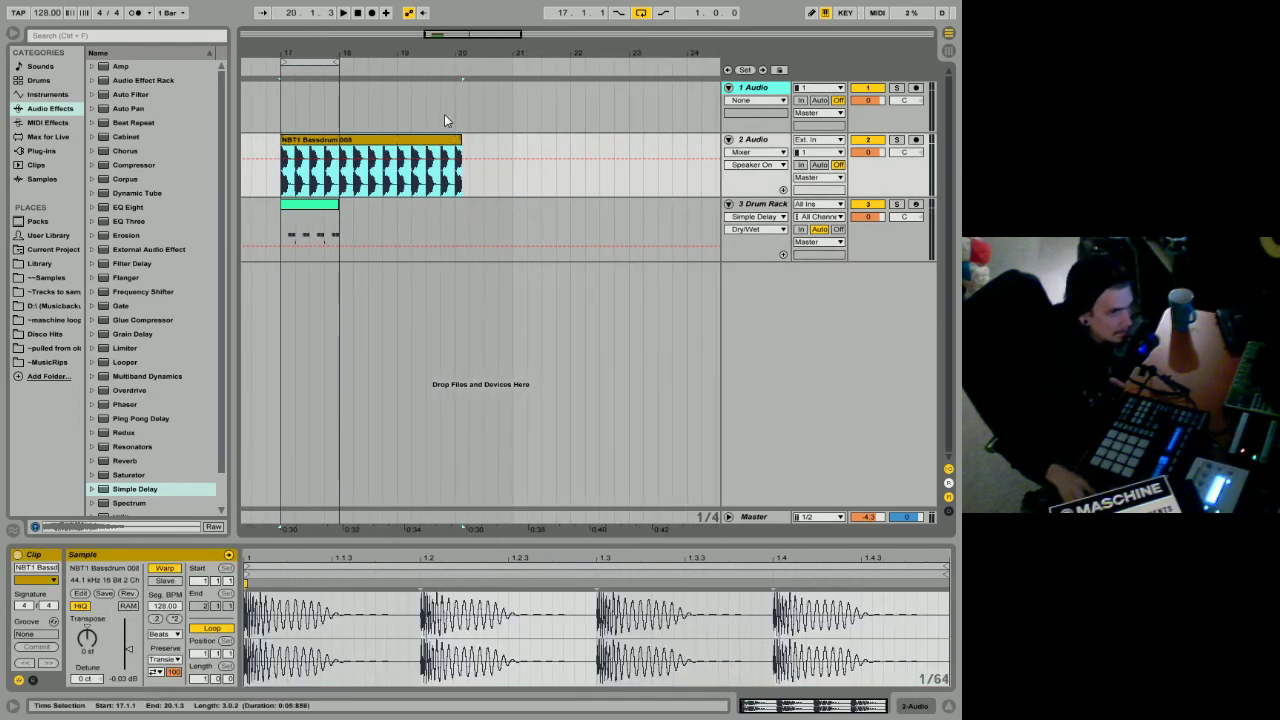
drag(323, 213, 517, 236)
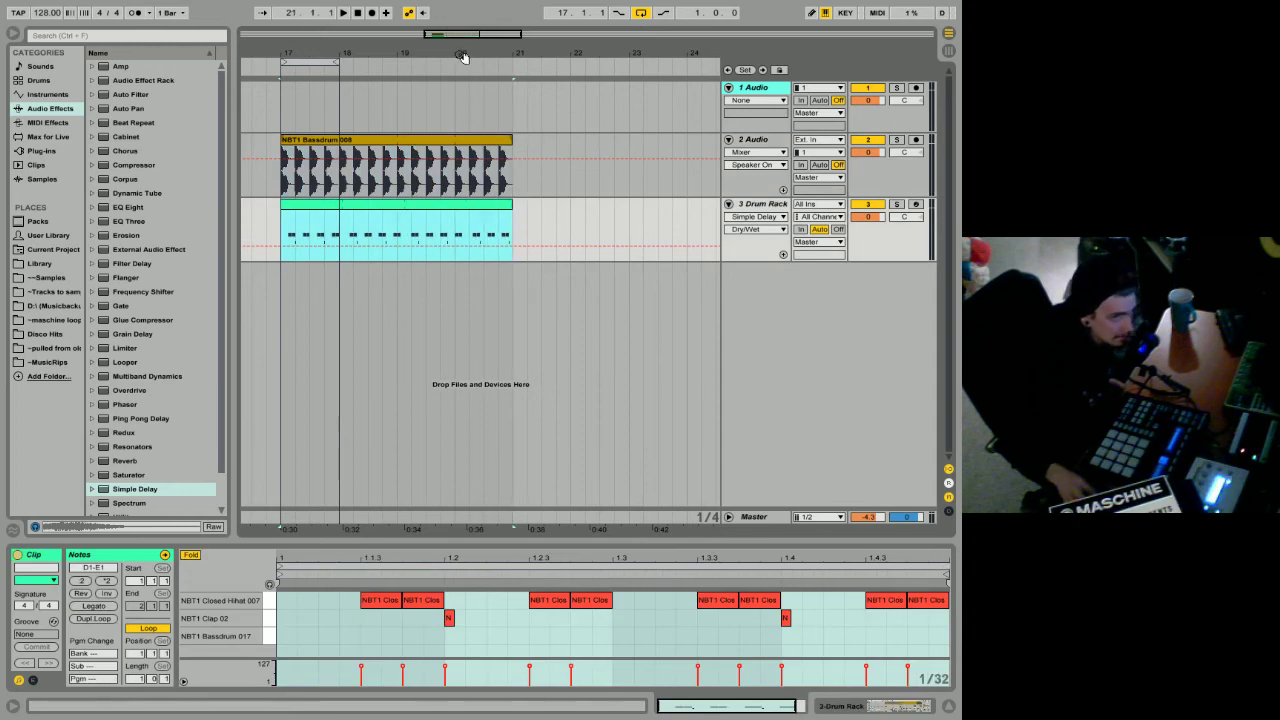
Step: Set the arrangement loop to the four bars from 17 to 21 and check where both clips end
drag(463, 56, 499, 117)
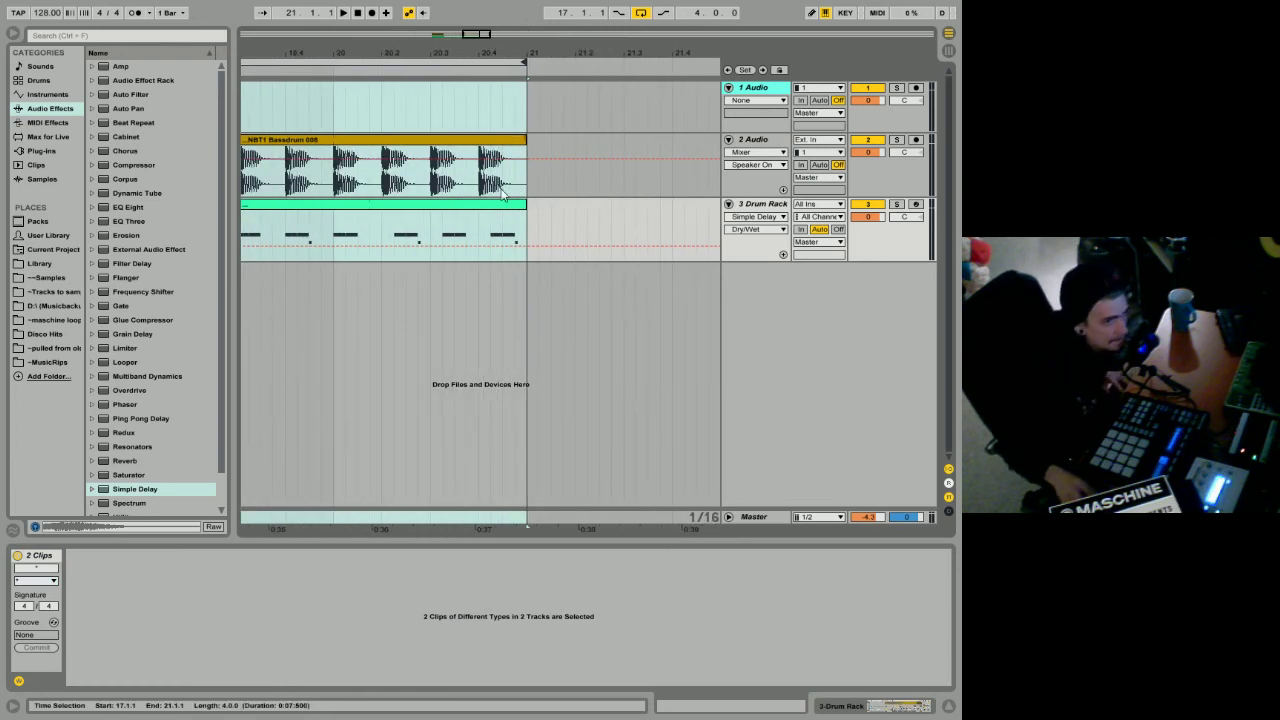
drag(512, 40, 464, 90)
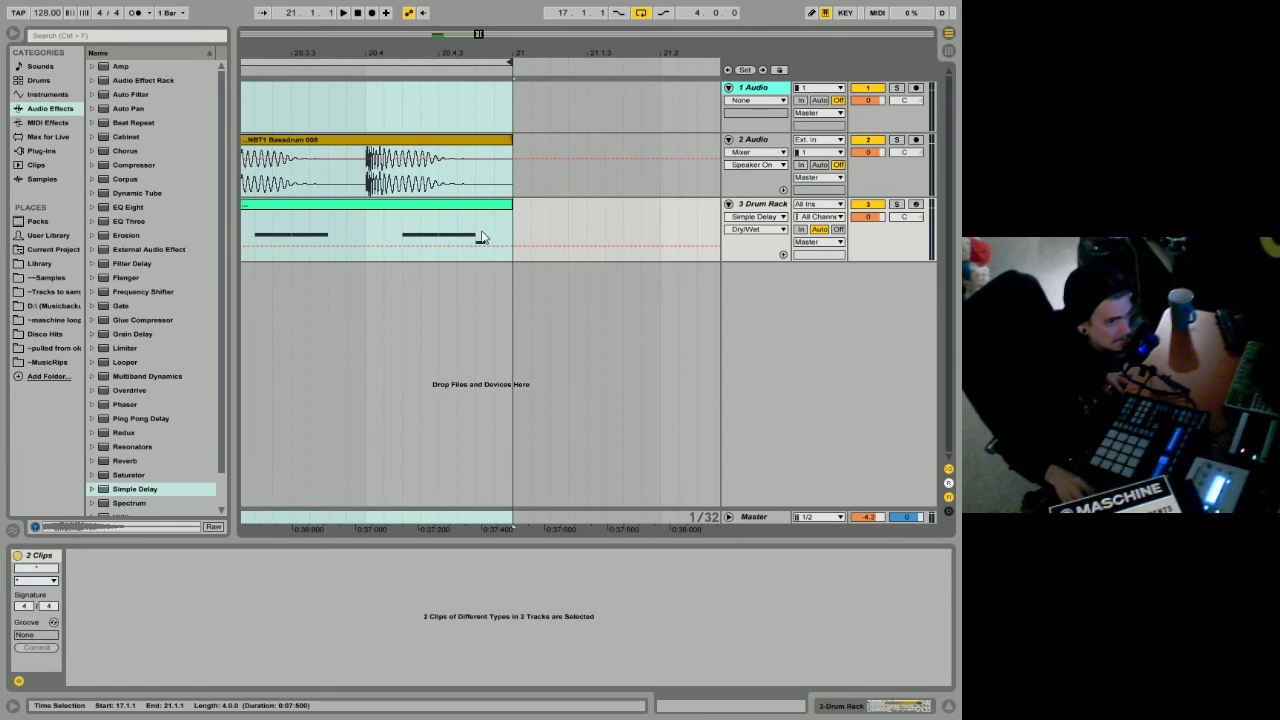
drag(631, 53, 631, 26)
Step: Inspect the drum clip's one-bar note pattern and play the four-bar loop from bar 17
click(405, 205)
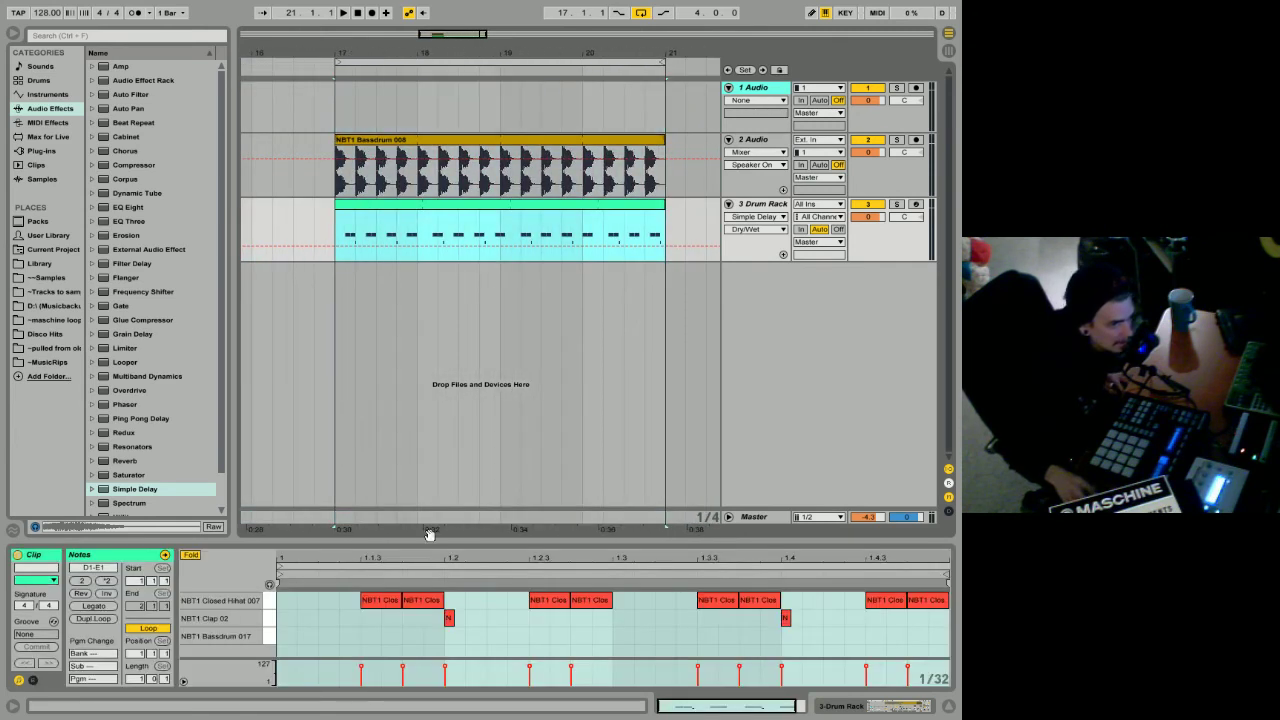
drag(428, 555, 415, 557)
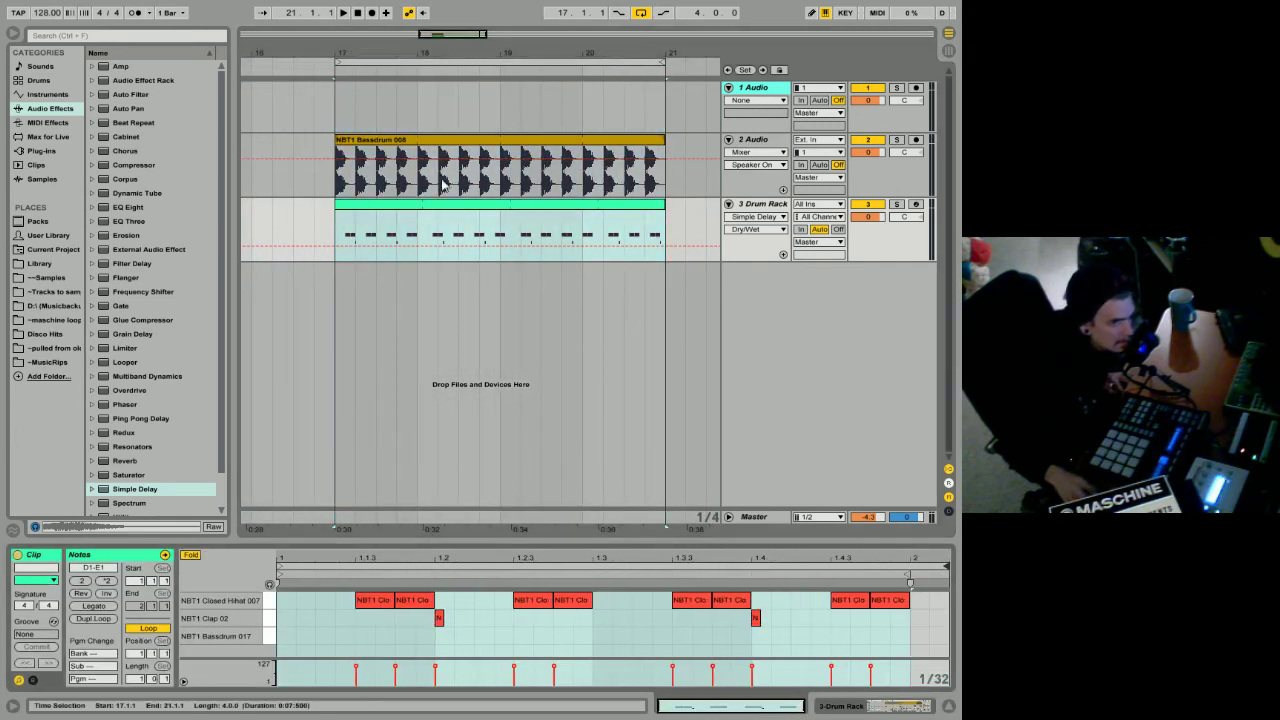
click(419, 209)
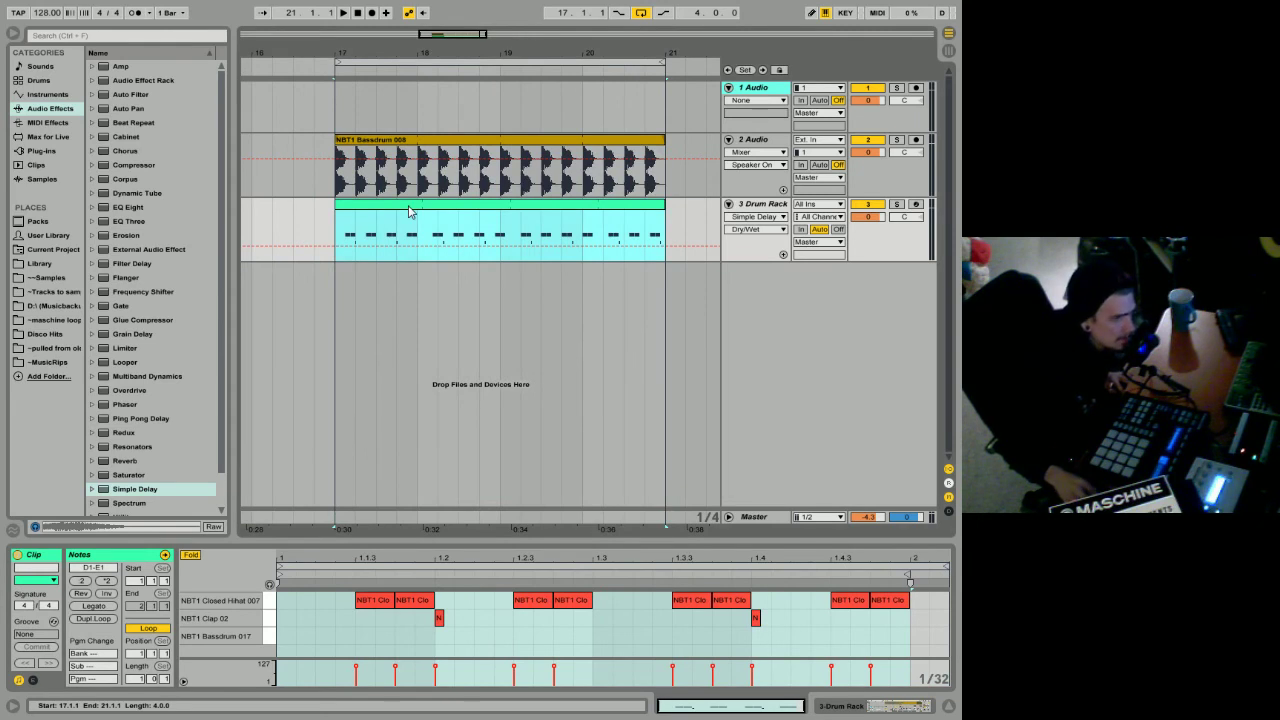
click(423, 250)
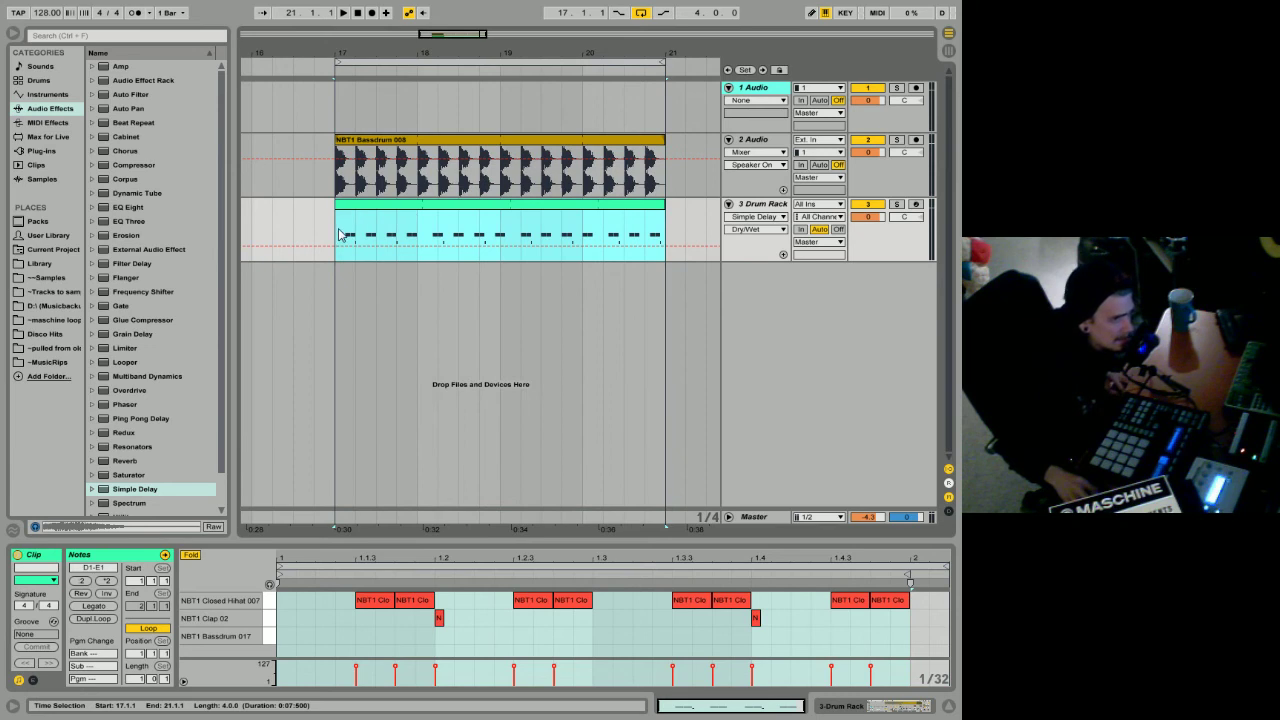
click(884, 292)
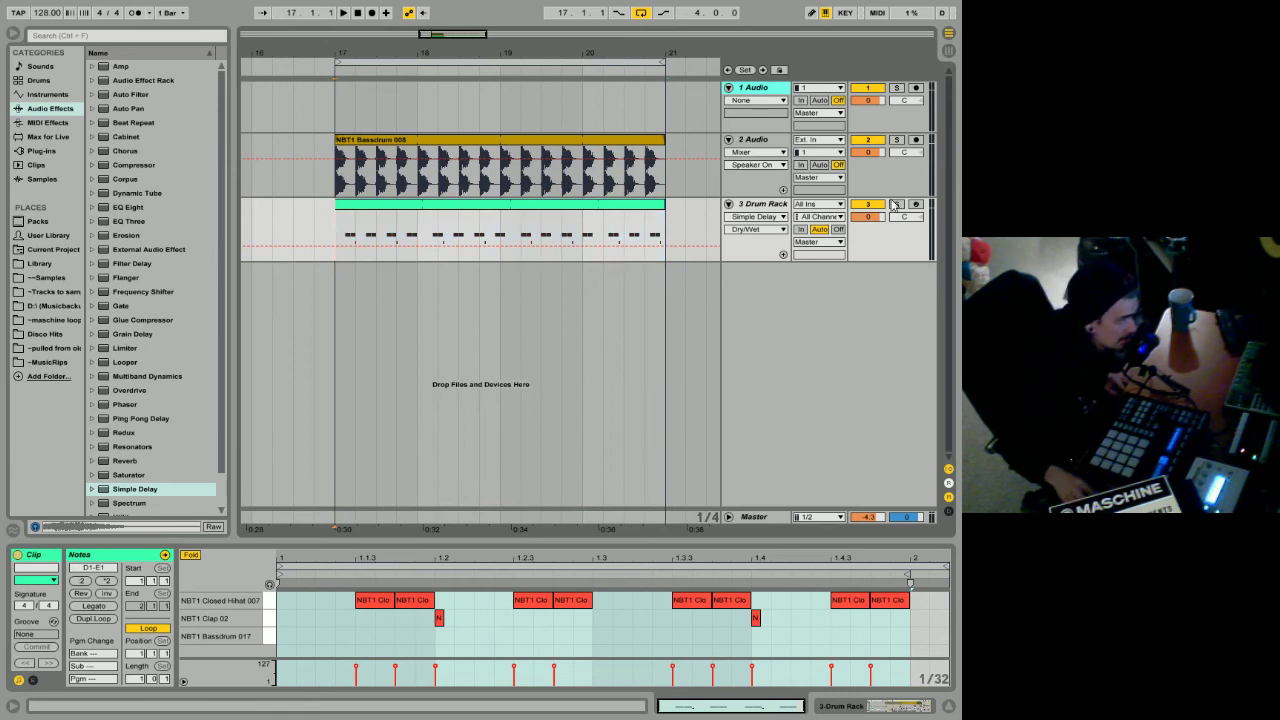
key(space)
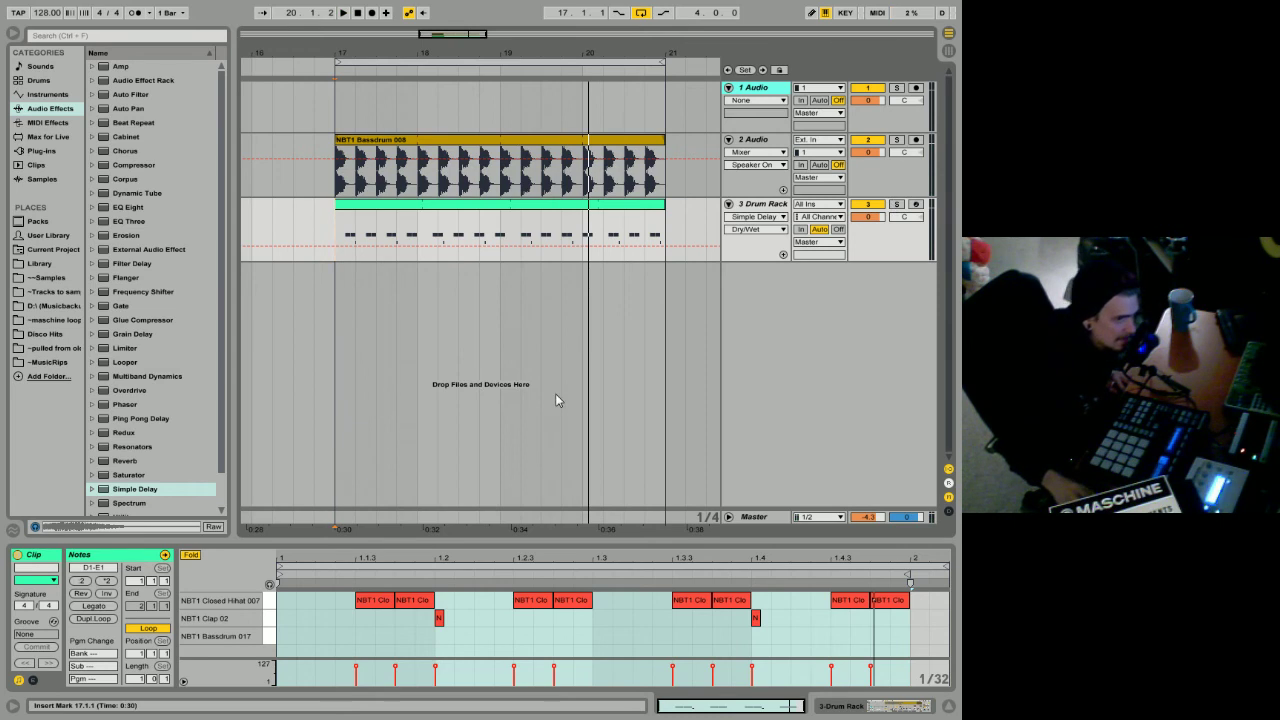
drag(424, 55, 330, 229)
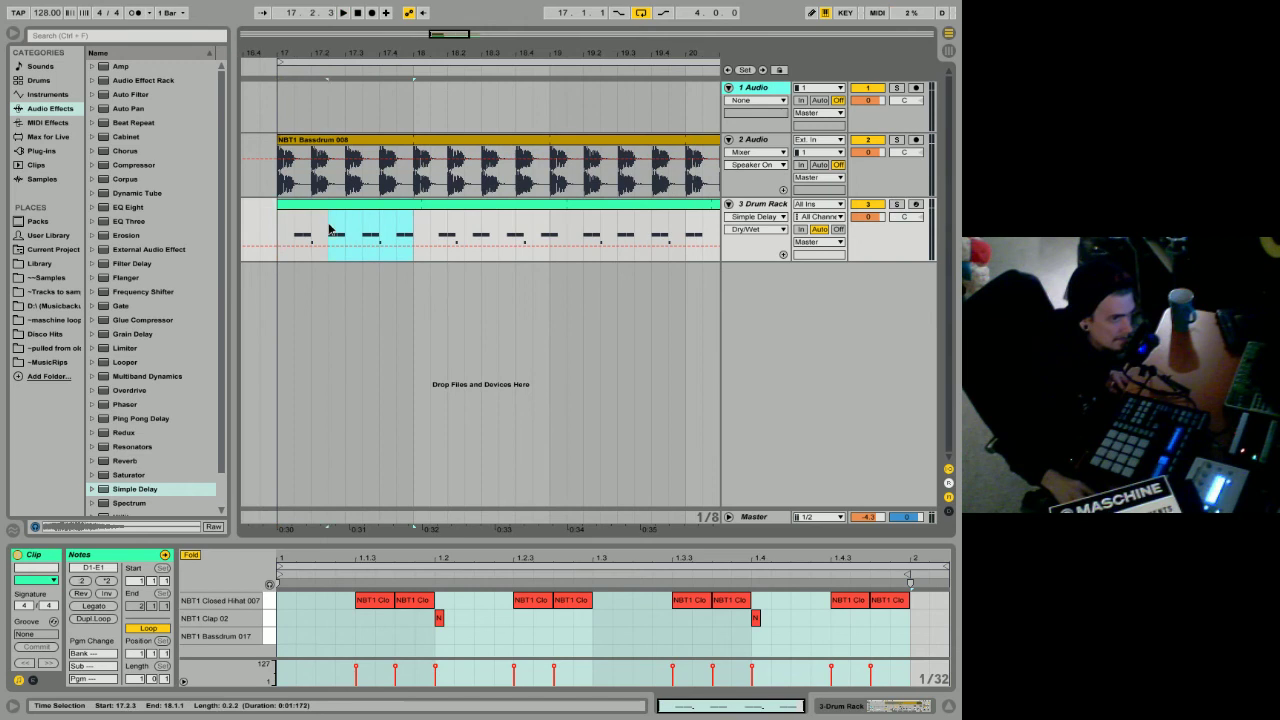
click(538, 287)
drag(545, 288, 663, 297)
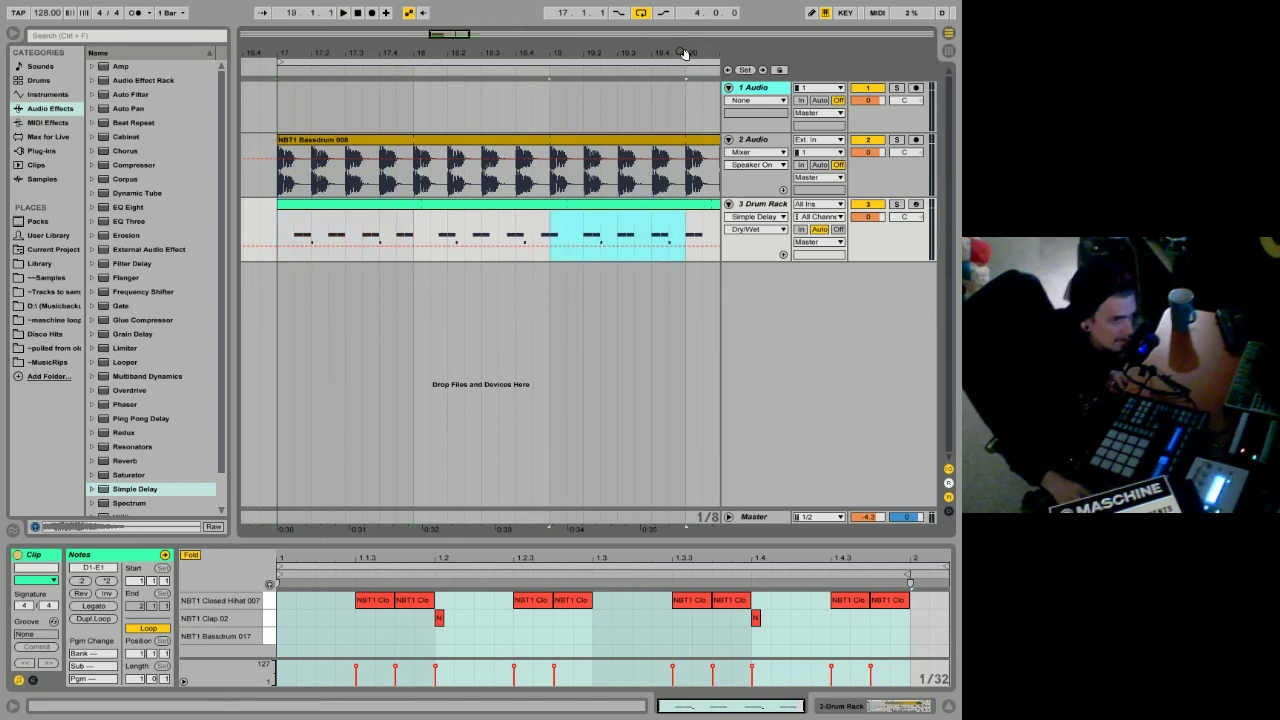
drag(680, 51, 408, 52)
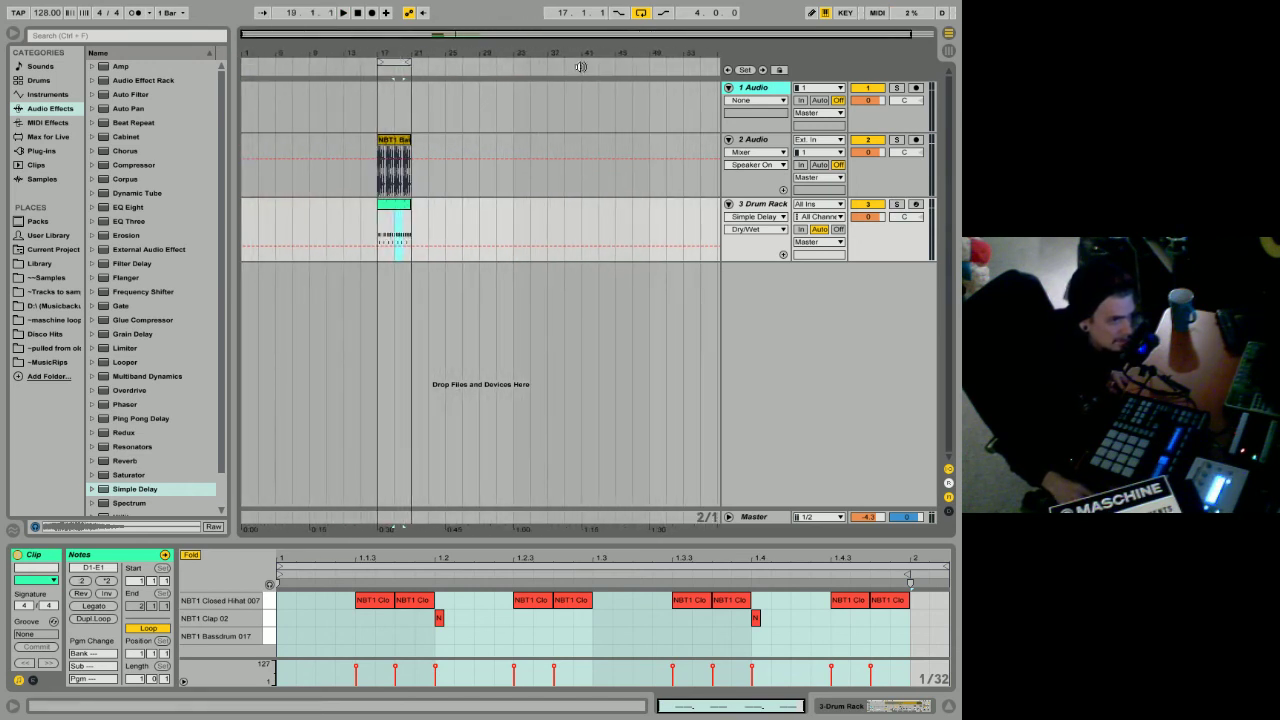
Step: Examine how the bassdrum and drum clips line up between bars 17 and 21
drag(513, 219, 649, 226)
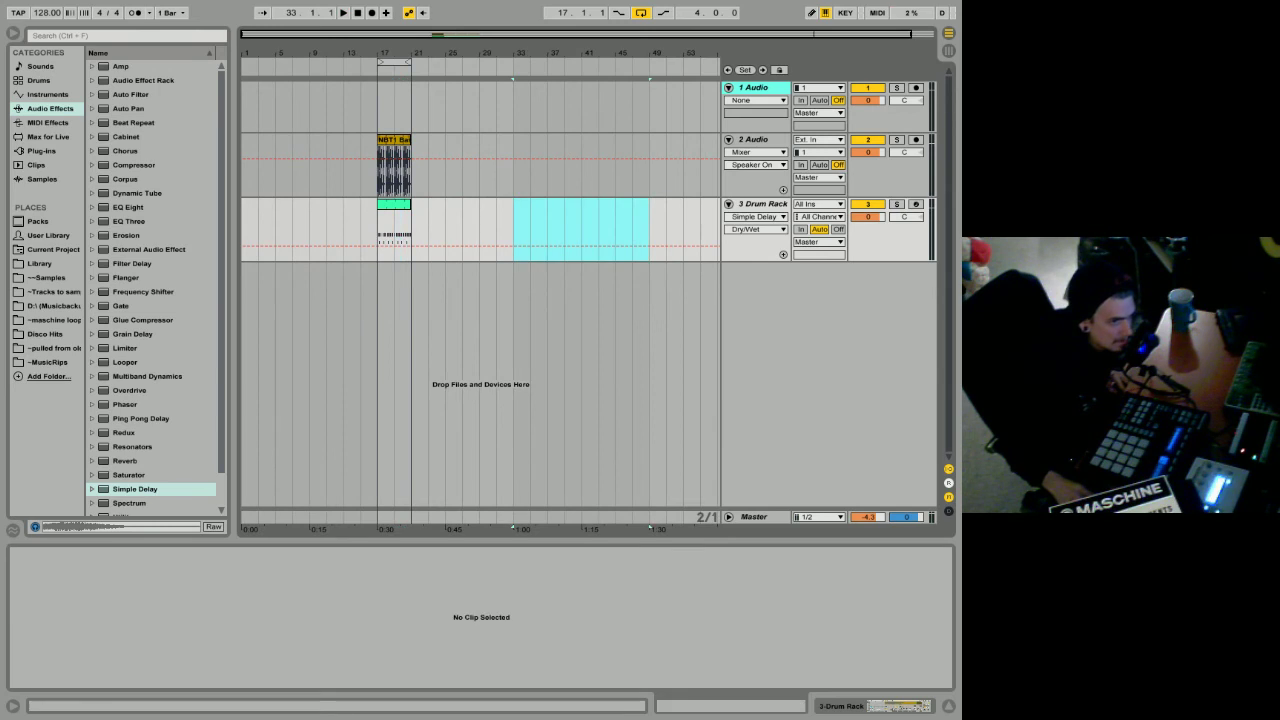
drag(390, 55, 403, 165)
drag(302, 182, 406, 182)
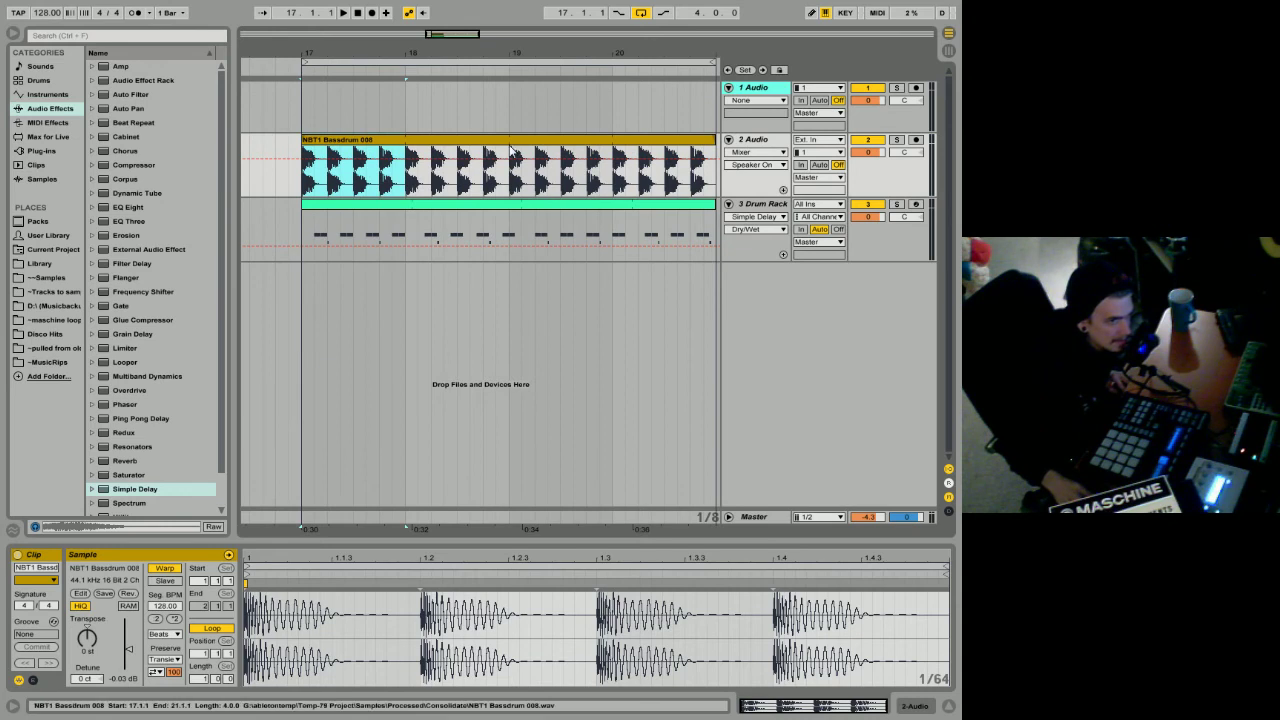
drag(626, 51, 622, 150)
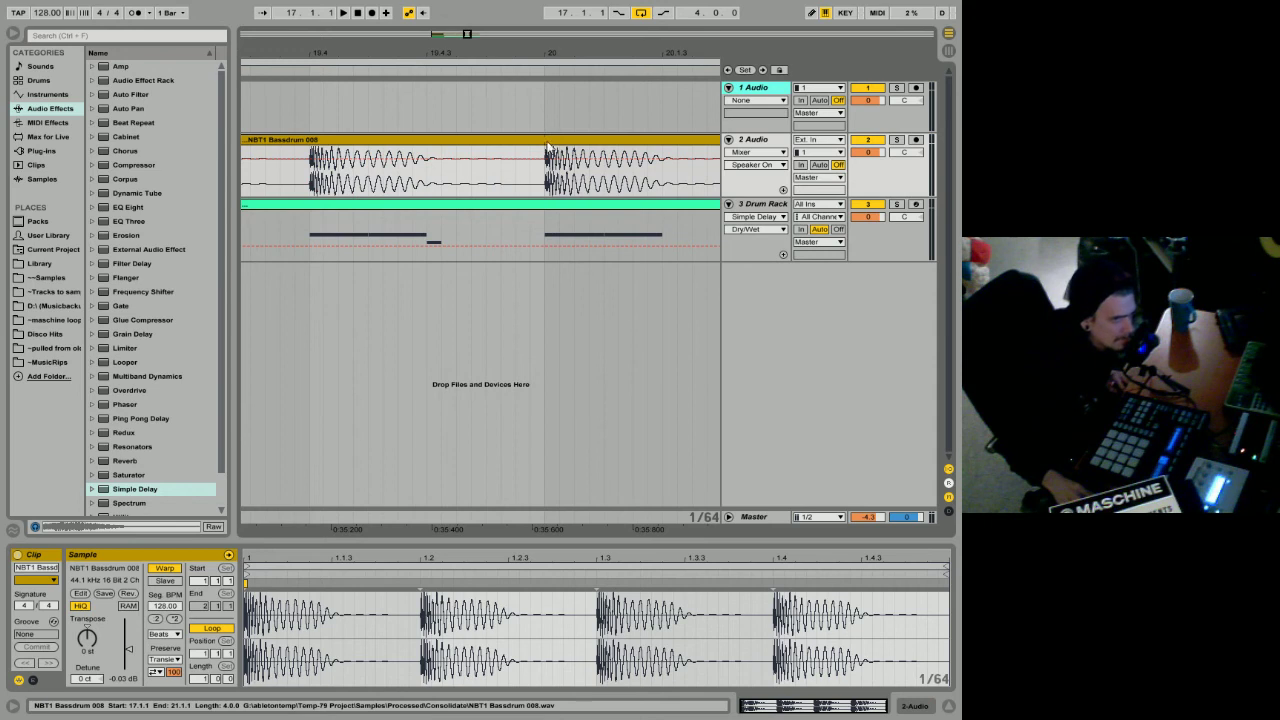
drag(534, 51, 534, 36)
Step: Try to set the drum clip's loop length to exactly one bar
click(388, 208)
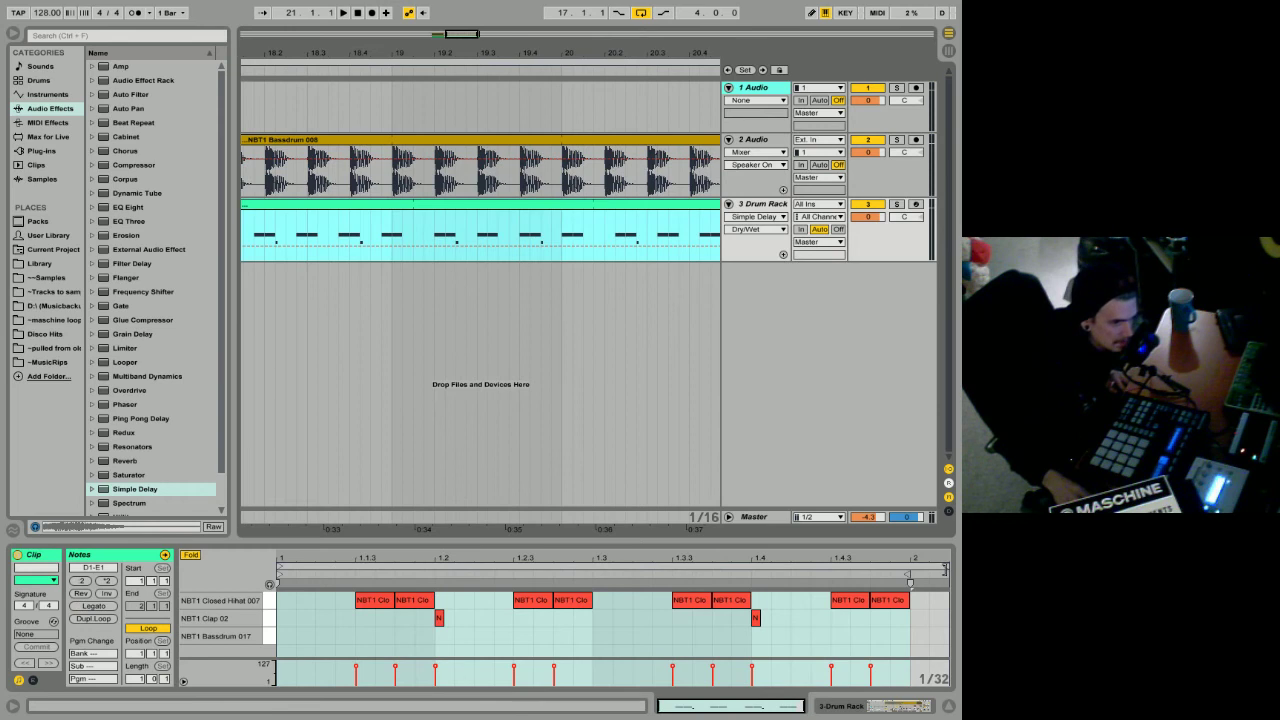
click(945, 566)
drag(945, 568, 910, 582)
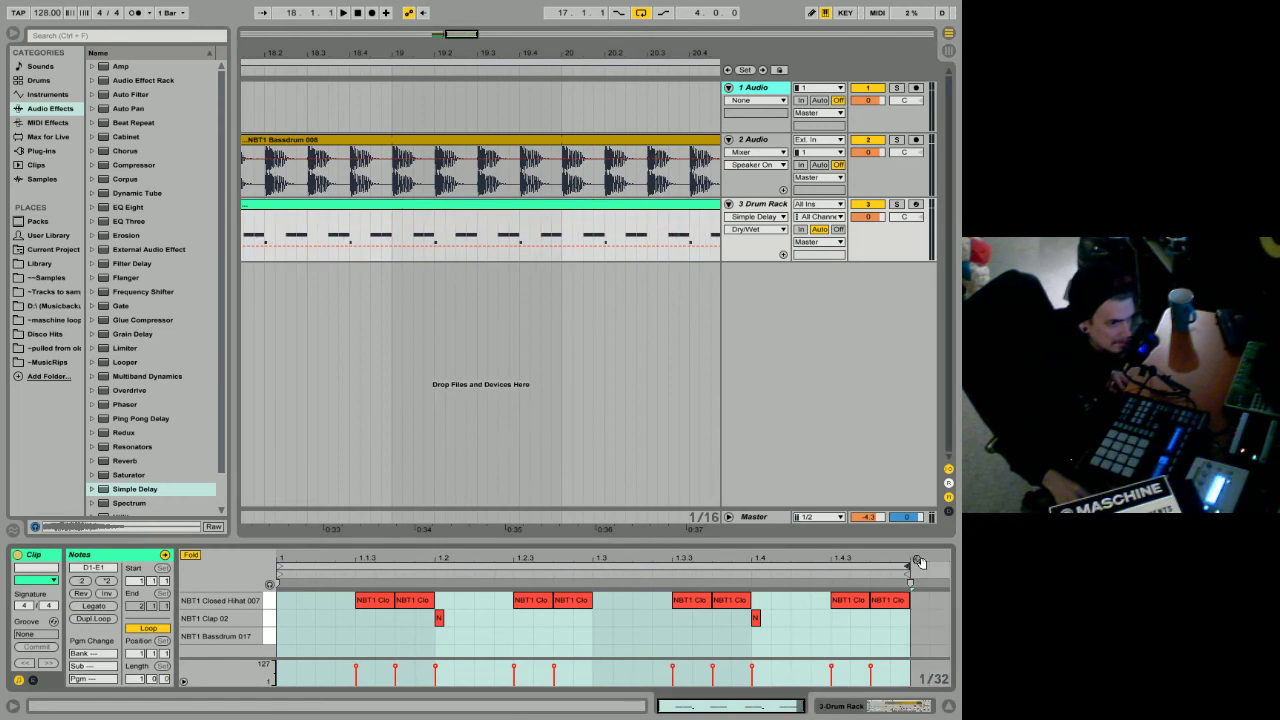
drag(396, 53, 461, 32)
drag(903, 564, 914, 567)
Step: Consolidate the drum clip's first bar from 17 to 18, and extend the consolidated clip to the start of bar 21
drag(454, 64, 472, 80)
click(480, 234)
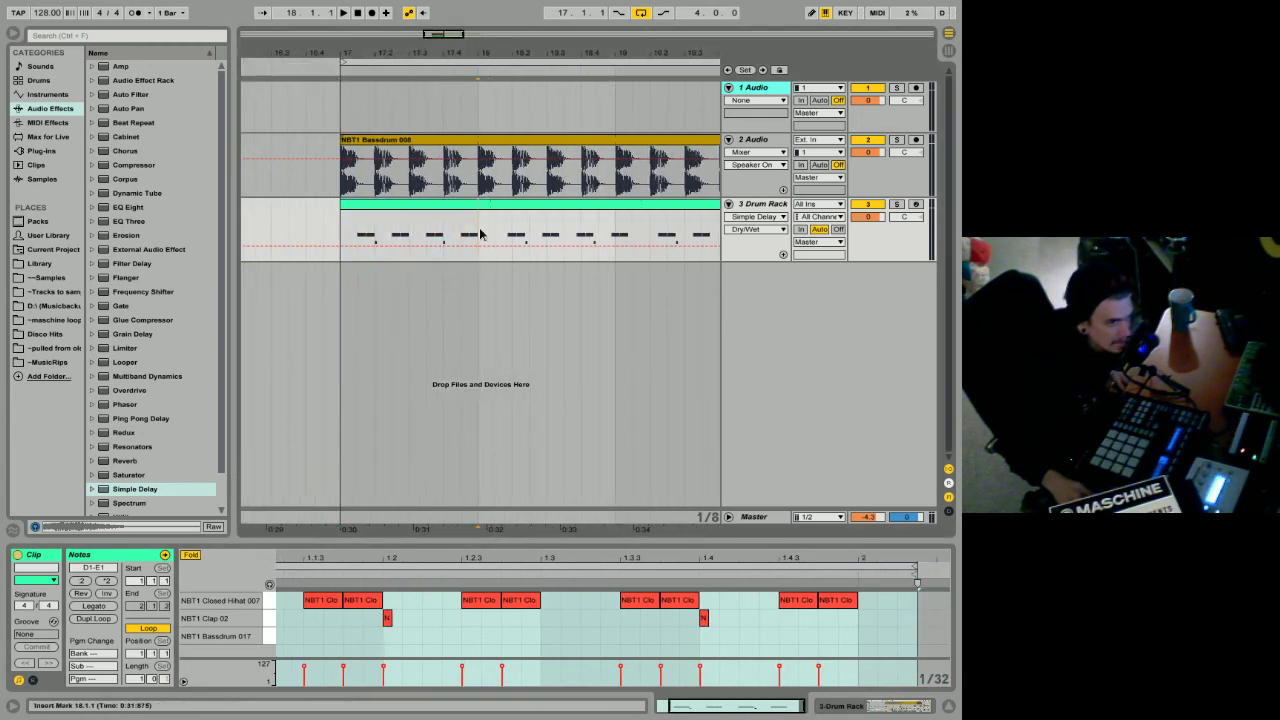
drag(480, 234, 343, 234)
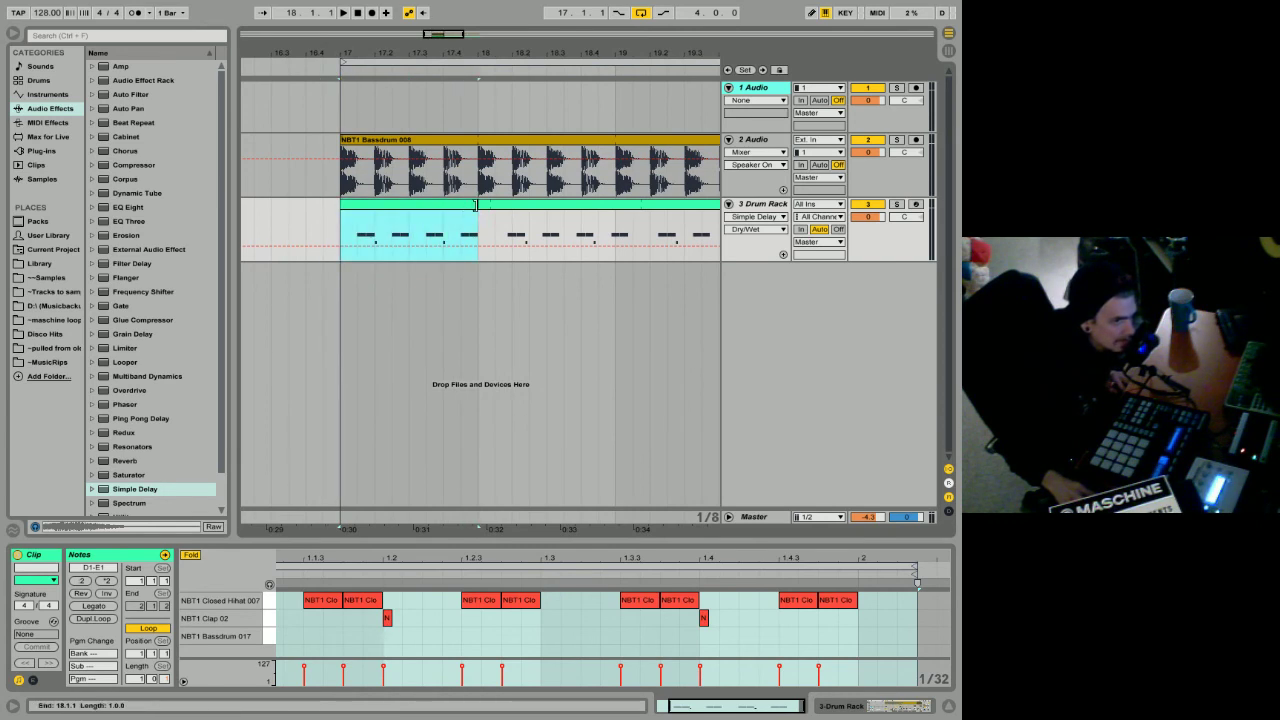
right_click(446, 206)
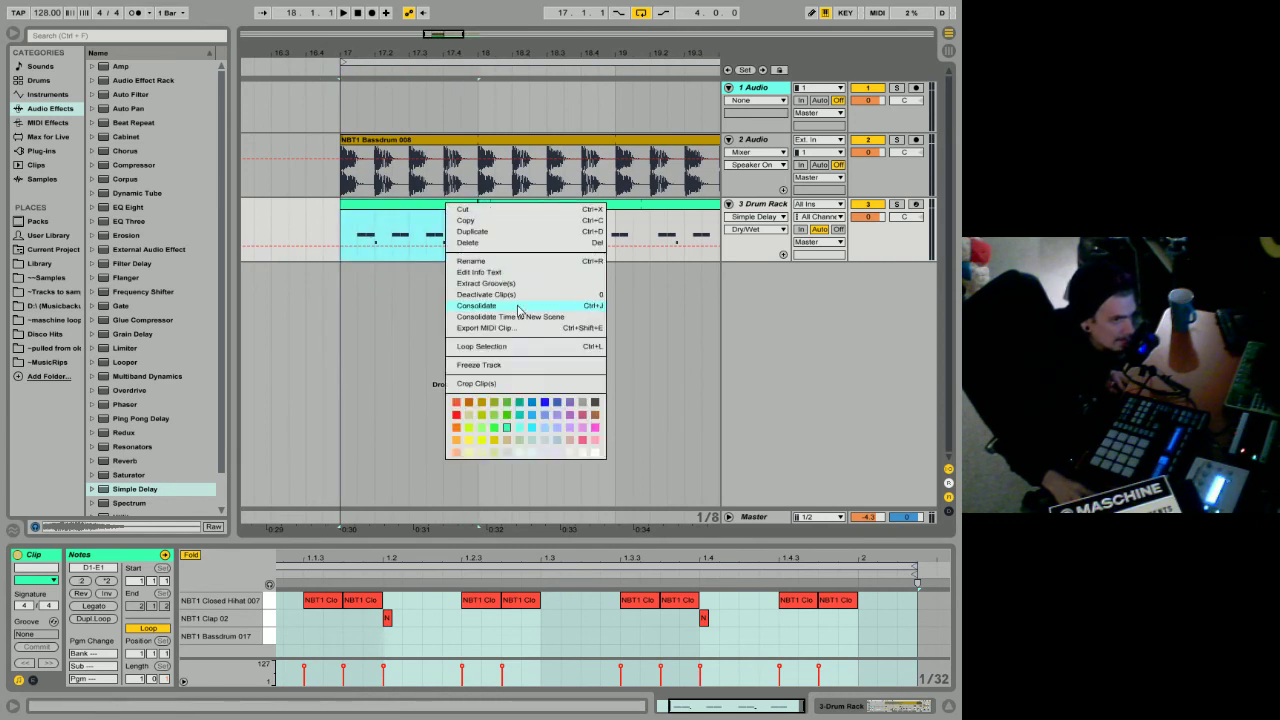
click(519, 306)
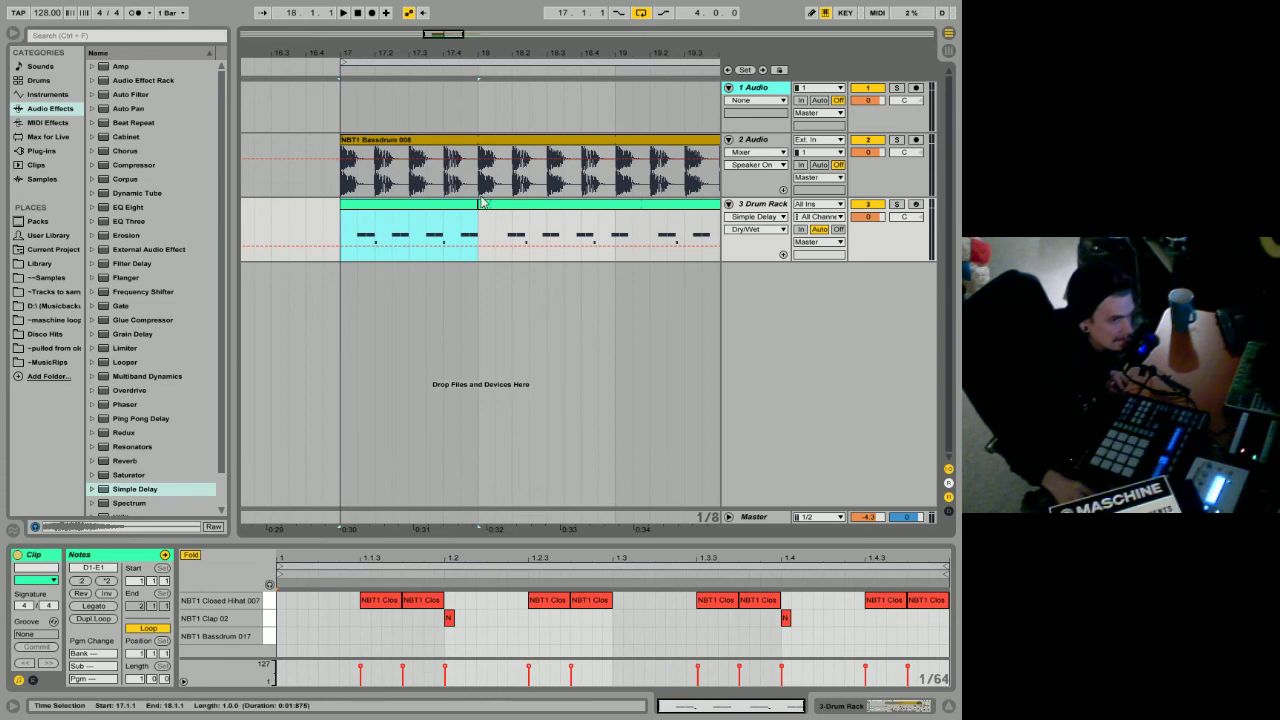
drag(481, 202, 670, 204)
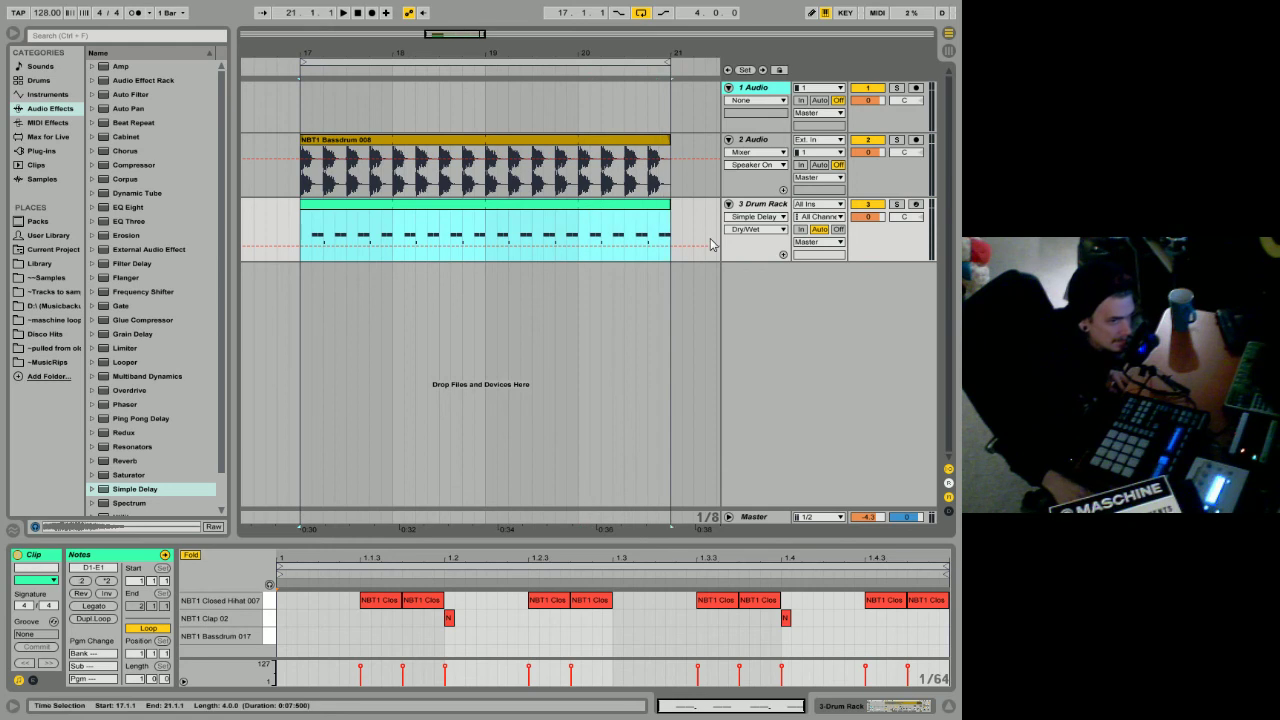
Step: Duplicate the drum clip's section from 20.4.1 to 20.4.3 over the remainder before bar 21
drag(674, 51, 433, 325)
drag(475, 242, 492, 240)
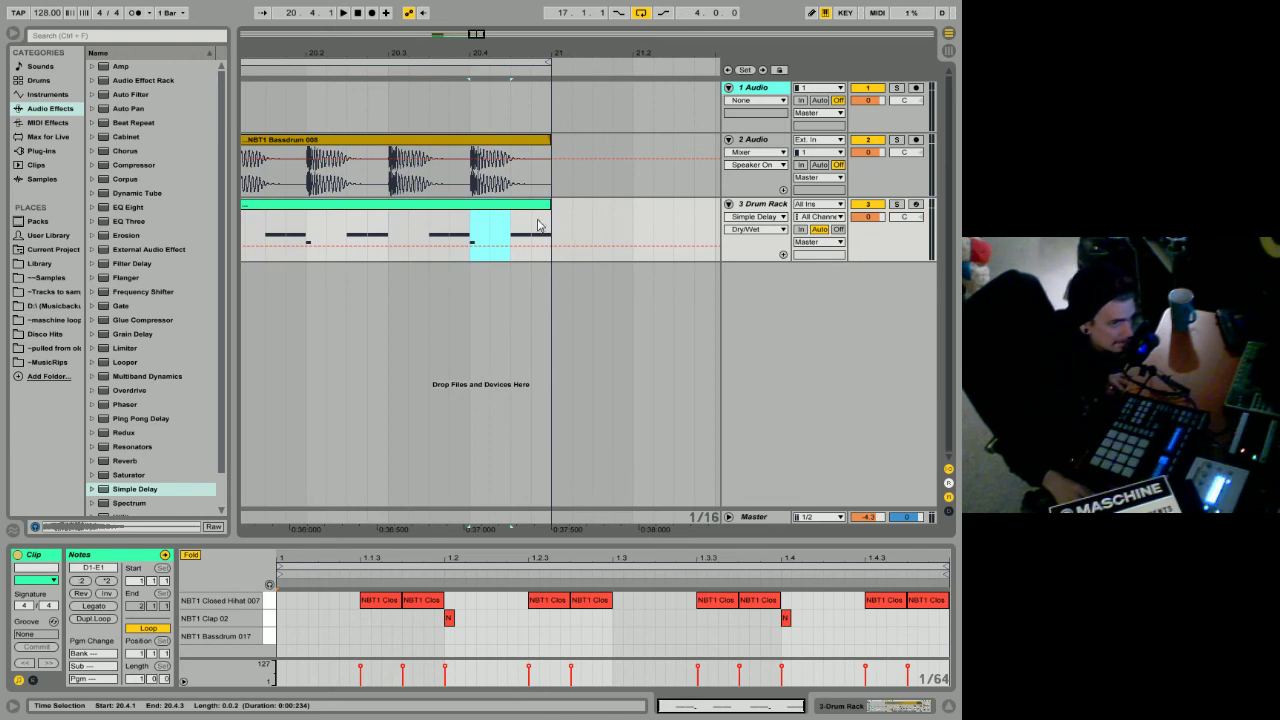
key(ctrl+d)
Step: Shorten the bassdrum clip to end at 20.4.1 and play the four-bar loop to hear the fill
drag(548, 137, 509, 140)
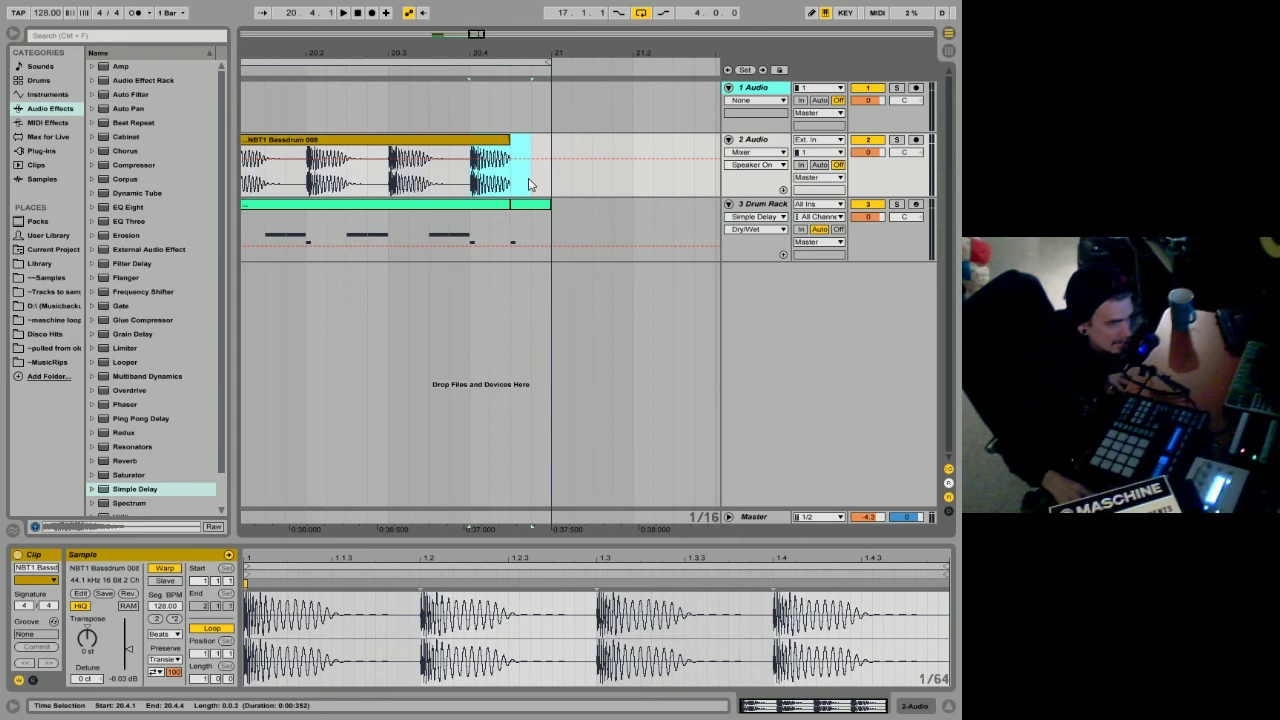
drag(509, 140, 469, 141)
drag(467, 52, 467, 14)
key(space)
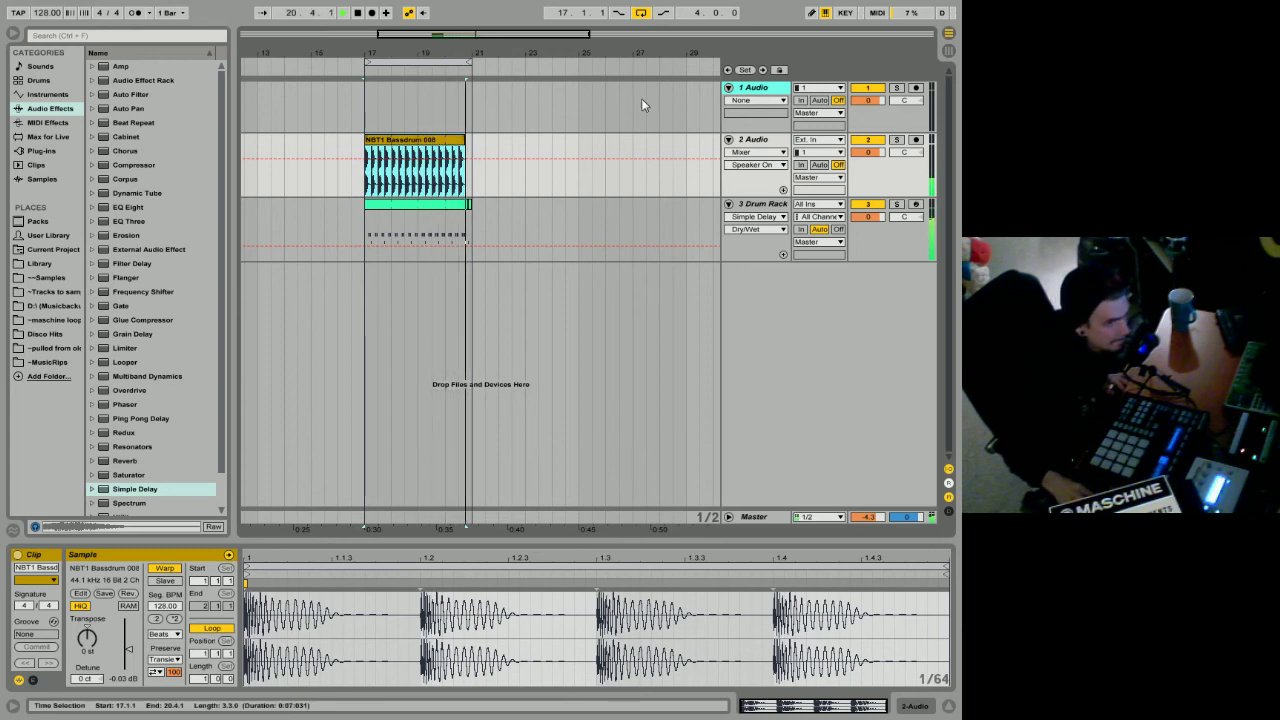
key(space)
drag(483, 52, 537, 100)
key(space)
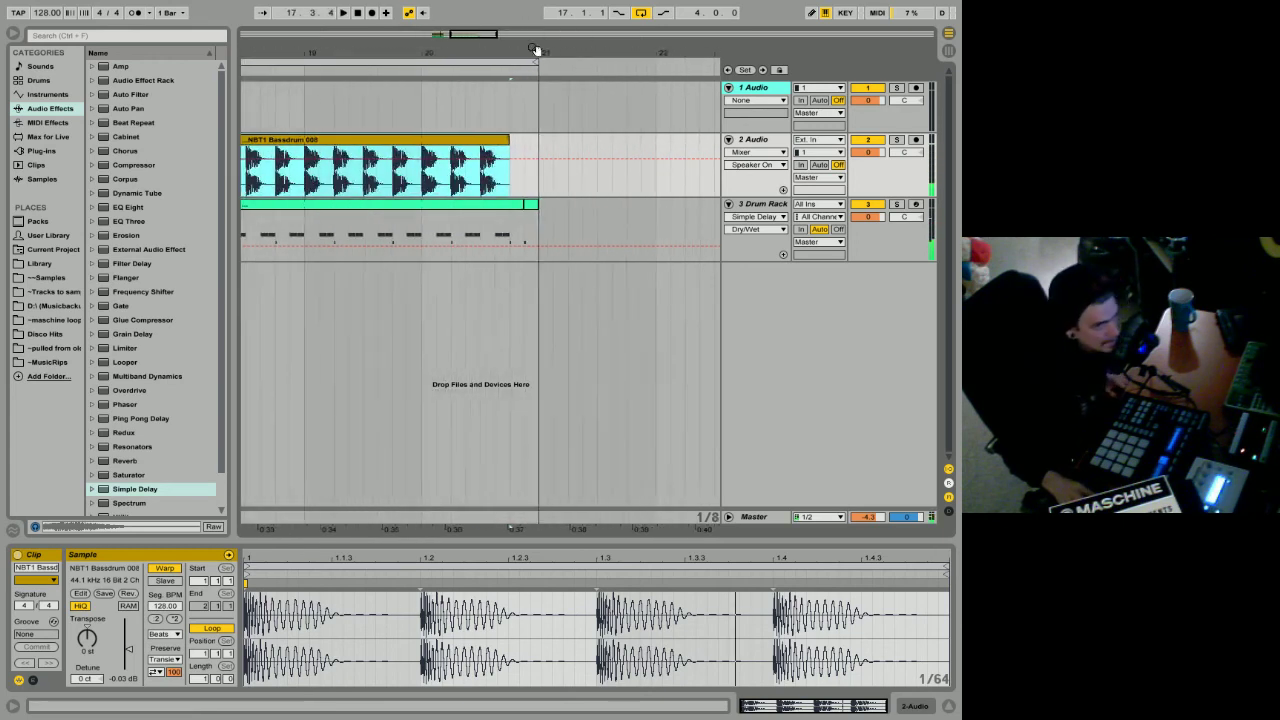
drag(537, 52, 489, 52)
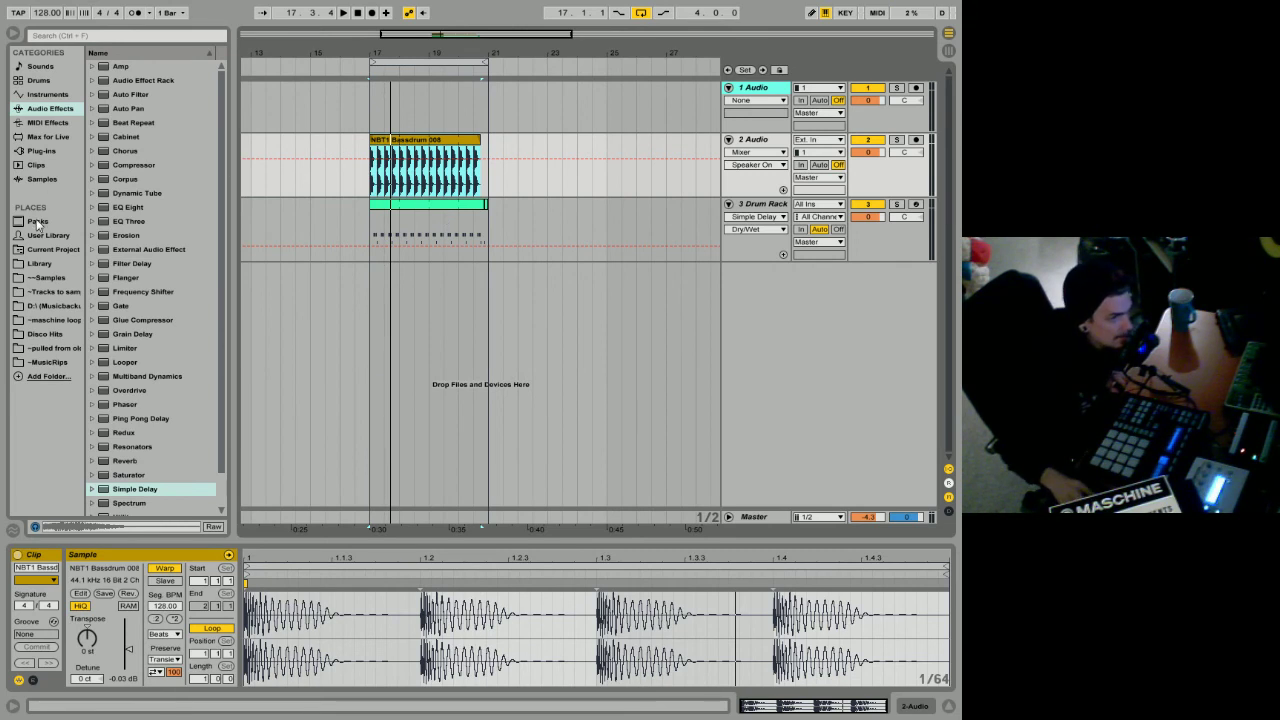
Step: Place the NBT1 Crash 07 sample from the library's NBT1 Crashes folder at bar 17 on 1 Audio and play it with the beat
click(40, 263)
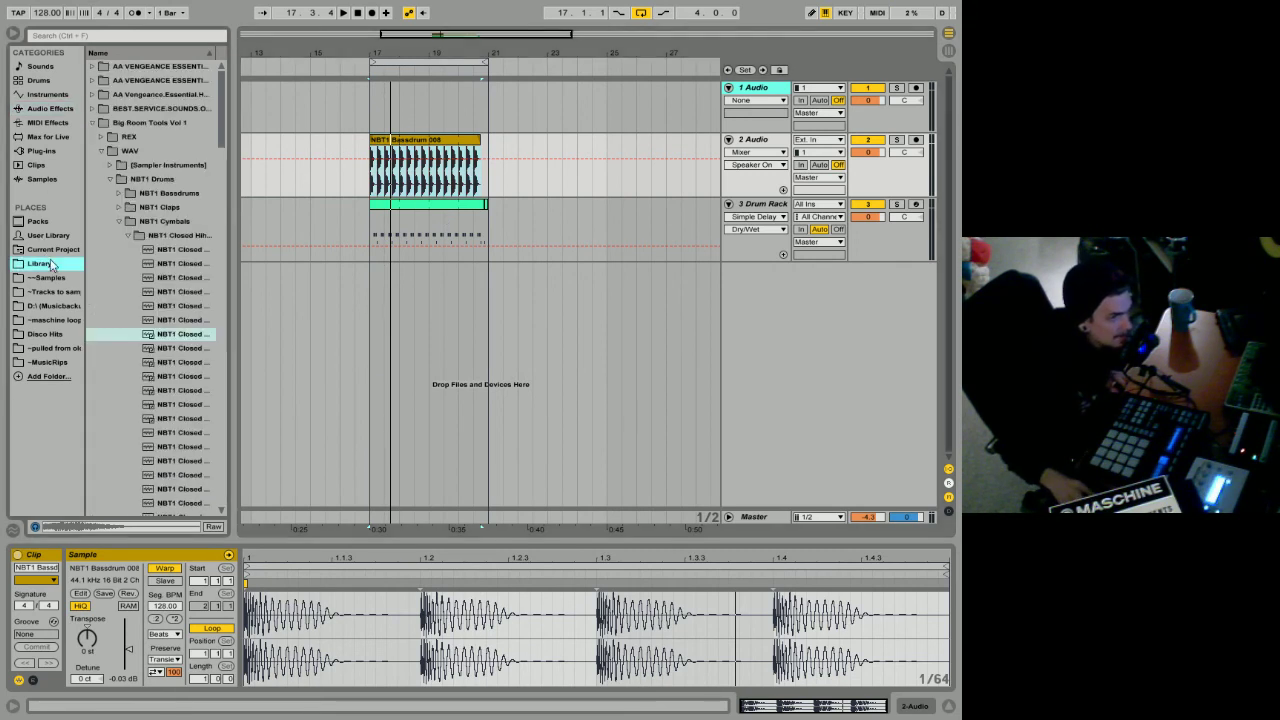
click(133, 235)
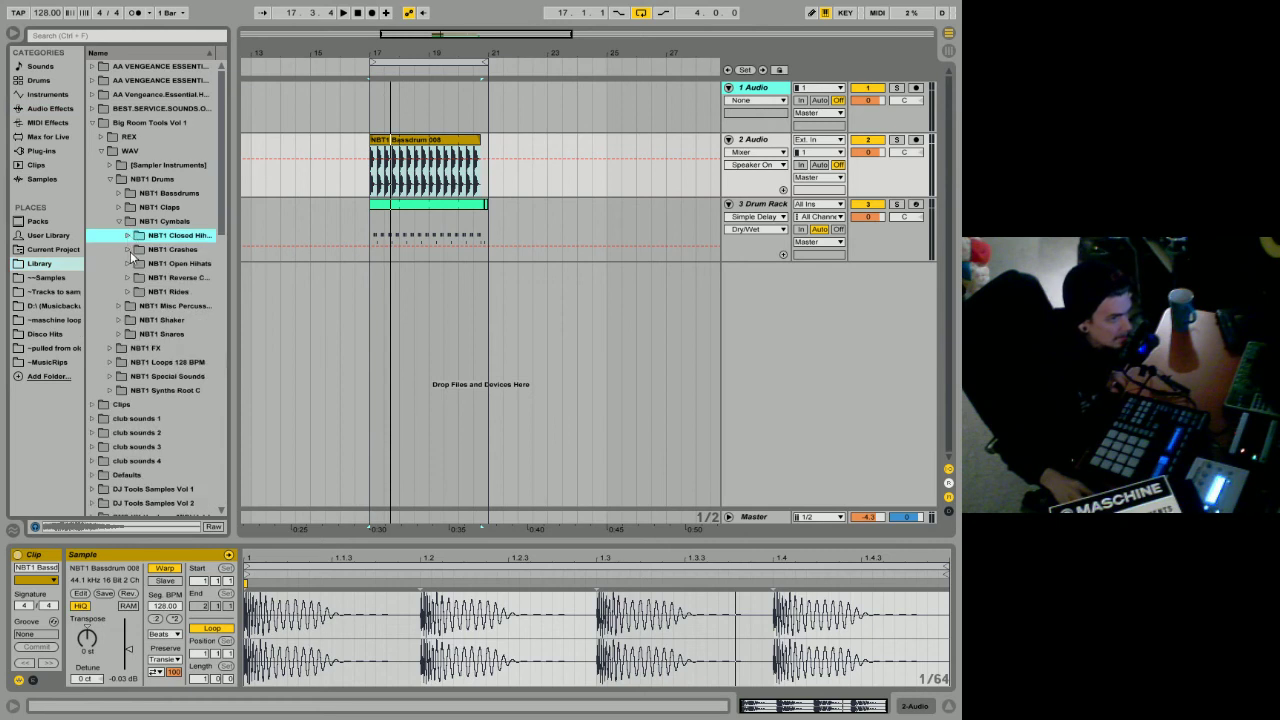
click(128, 249)
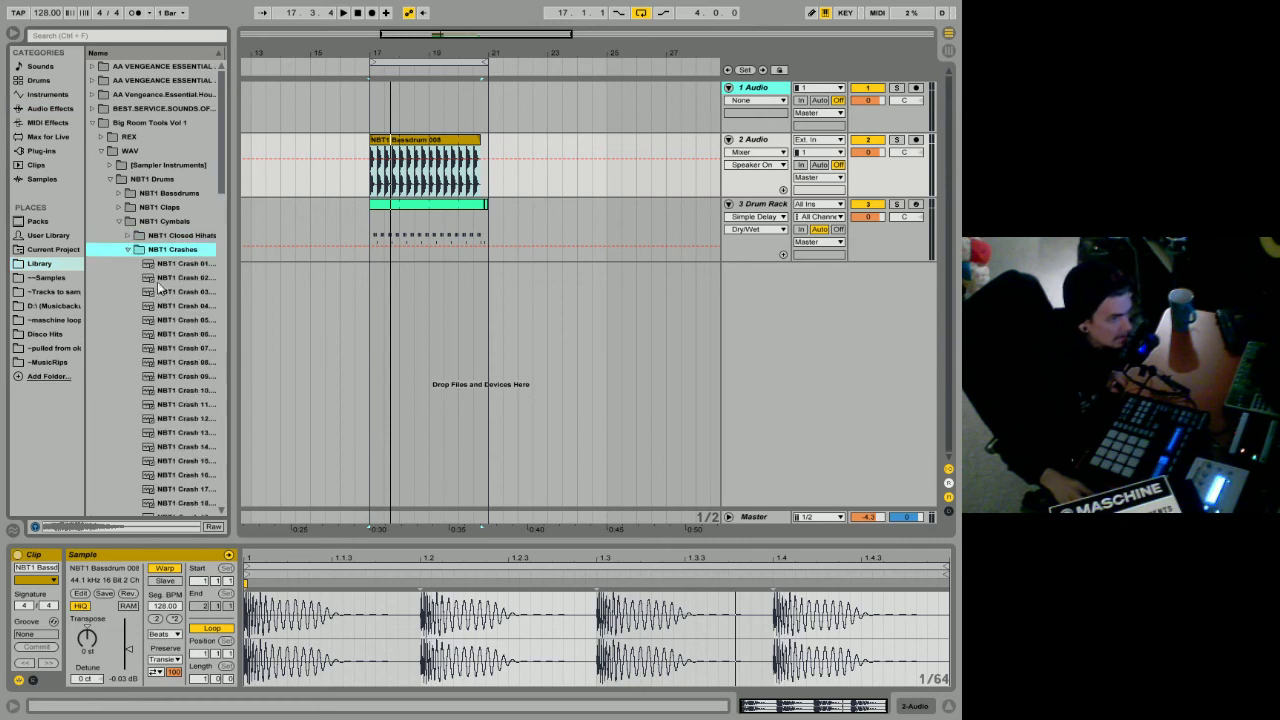
click(175, 350)
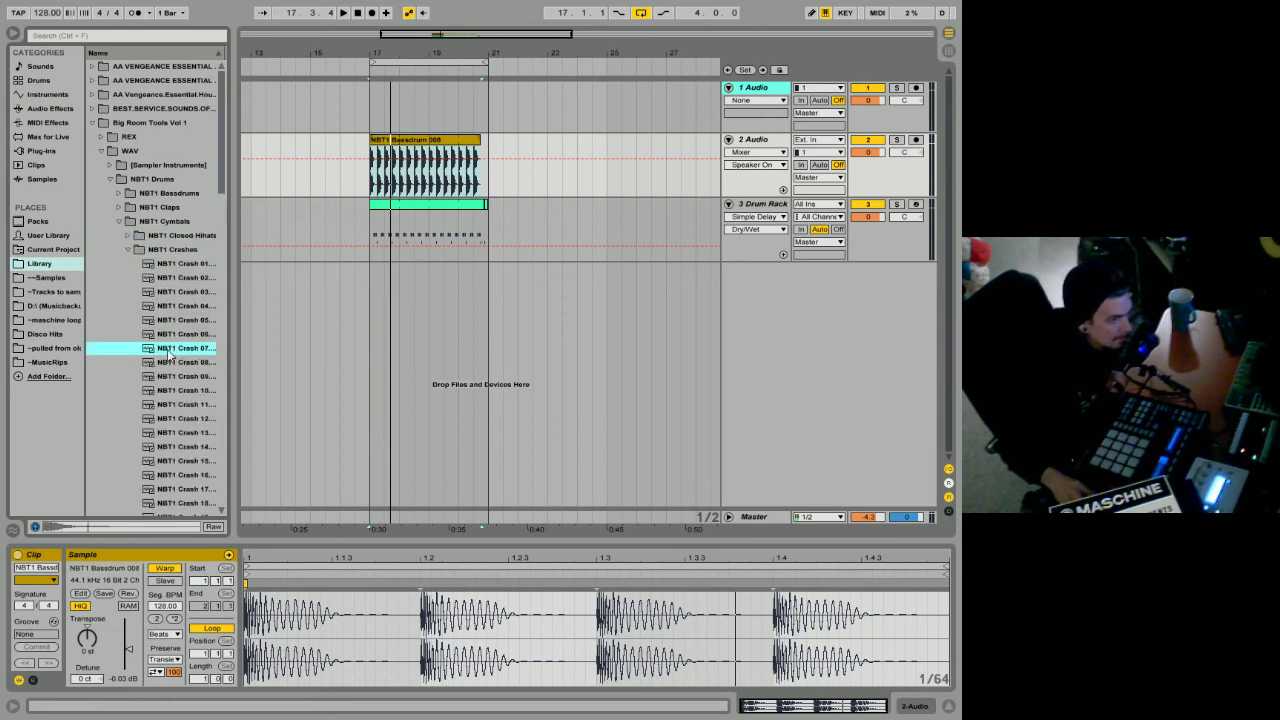
drag(161, 352, 375, 110)
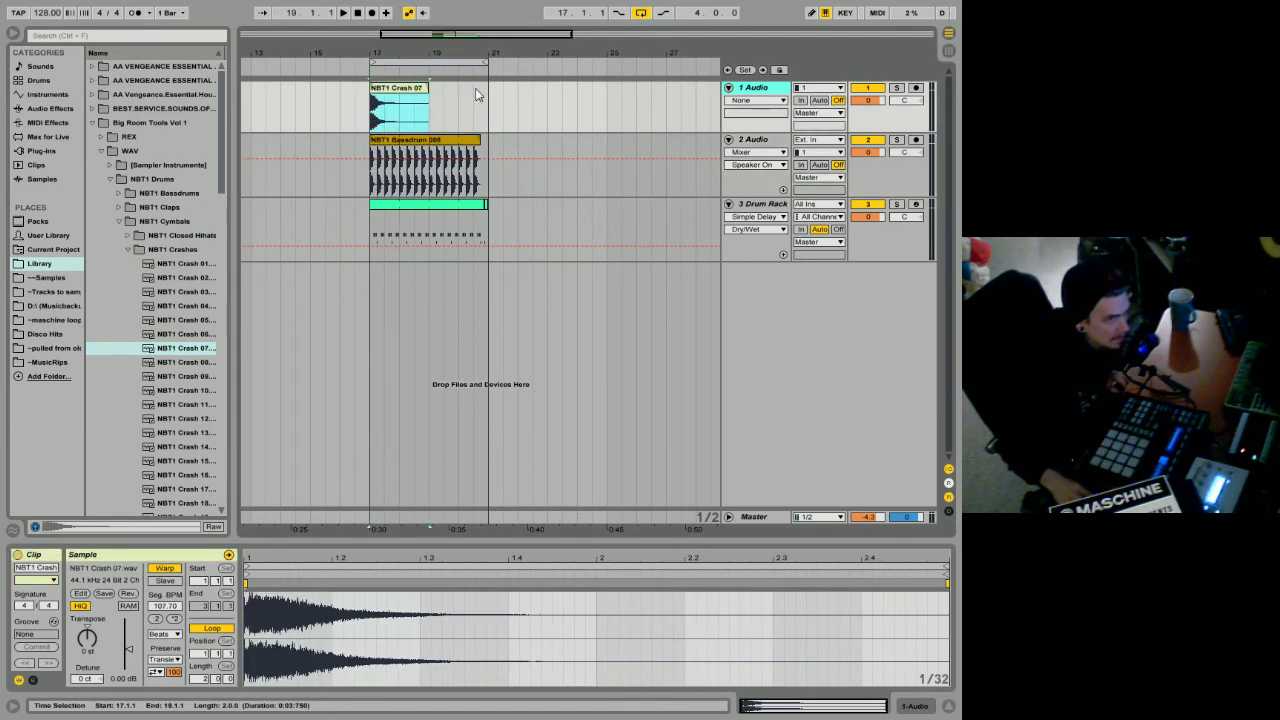
drag(457, 53, 507, 71)
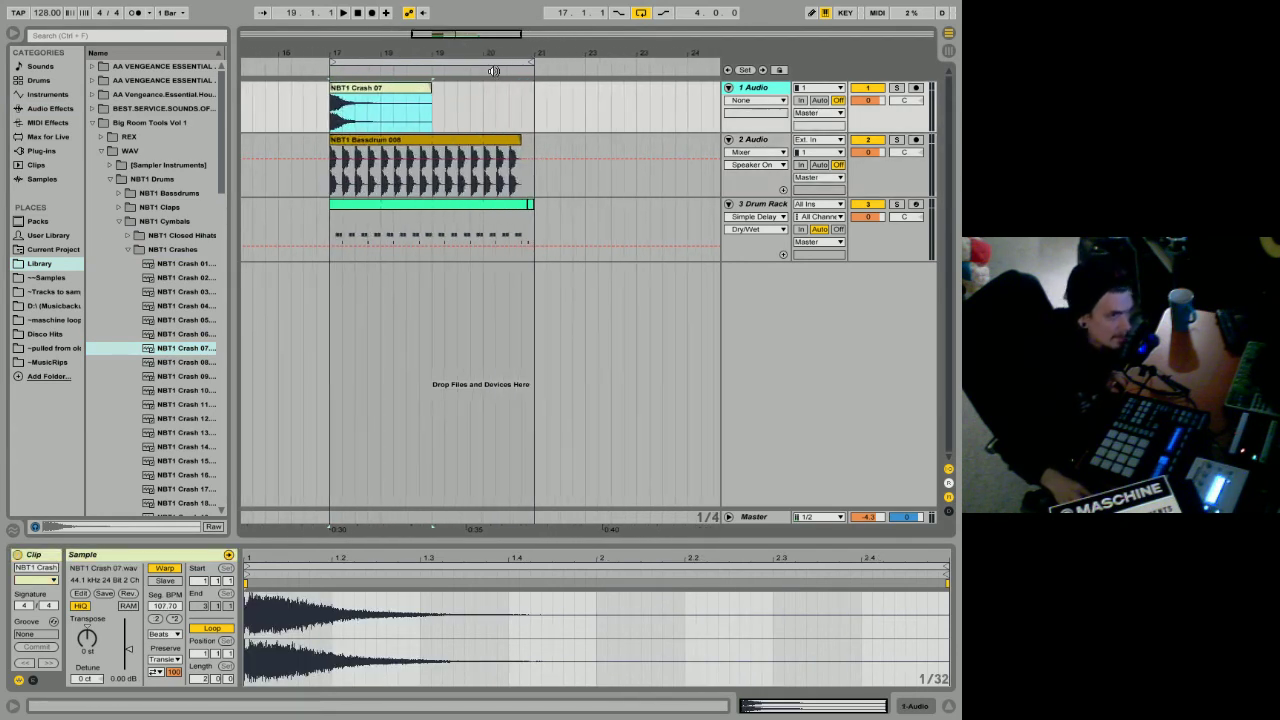
click(494, 71)
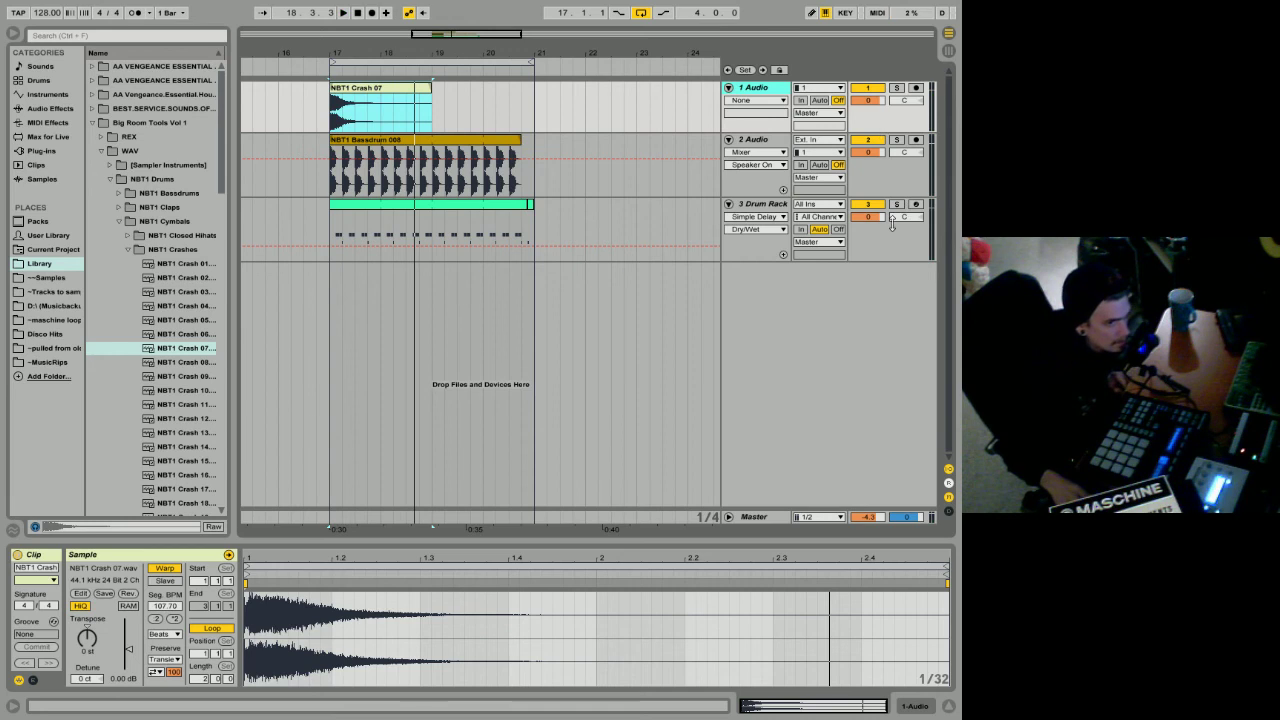
Step: Reduce the heights of the 2 Audio and Drum Rack tracks and make the 1 Audio track slightly taller
drag(883, 177, 882, 154)
drag(882, 217, 884, 204)
drag(891, 121, 885, 134)
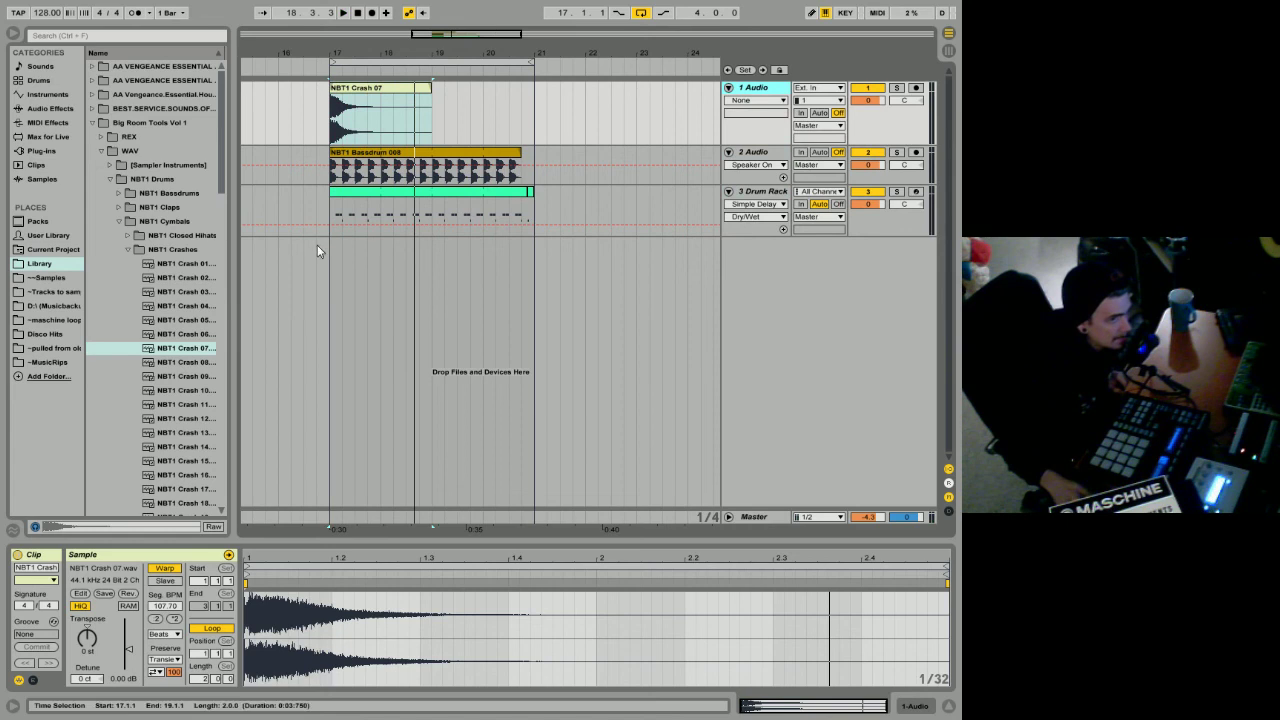
Step: Insert a new MIDI track and place it between 2 Audio and the Drum Rack track
right_click(752, 192)
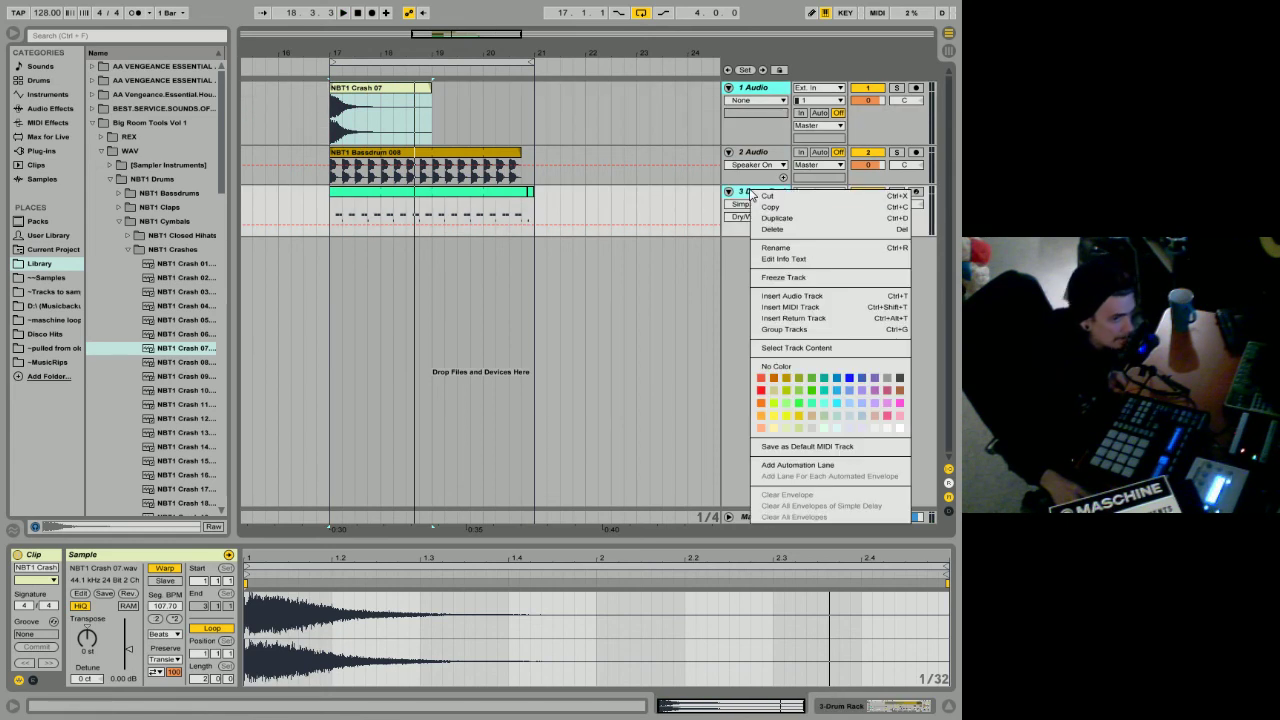
click(797, 308)
drag(750, 252, 752, 188)
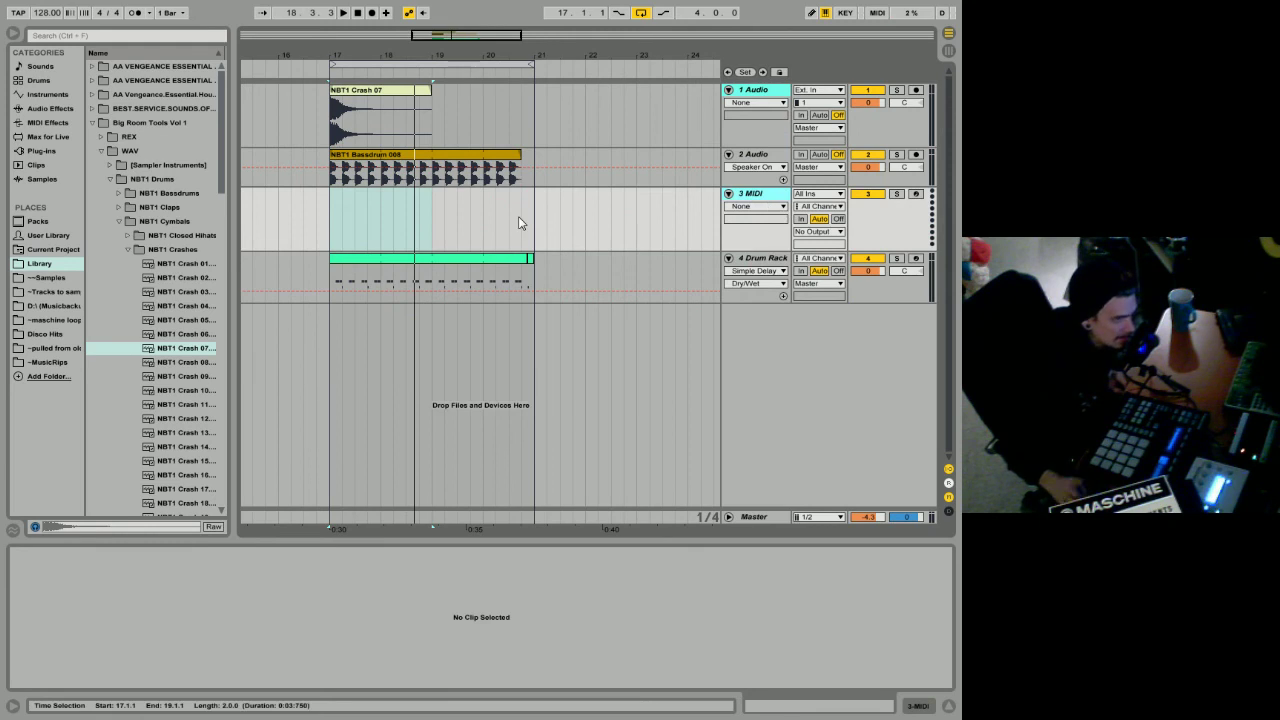
Step: Close the Big Room Tools Vol 1 folder and open VEE Synth Basses under Vengence Electro's VEE Synth Shots in the library
click(119, 222)
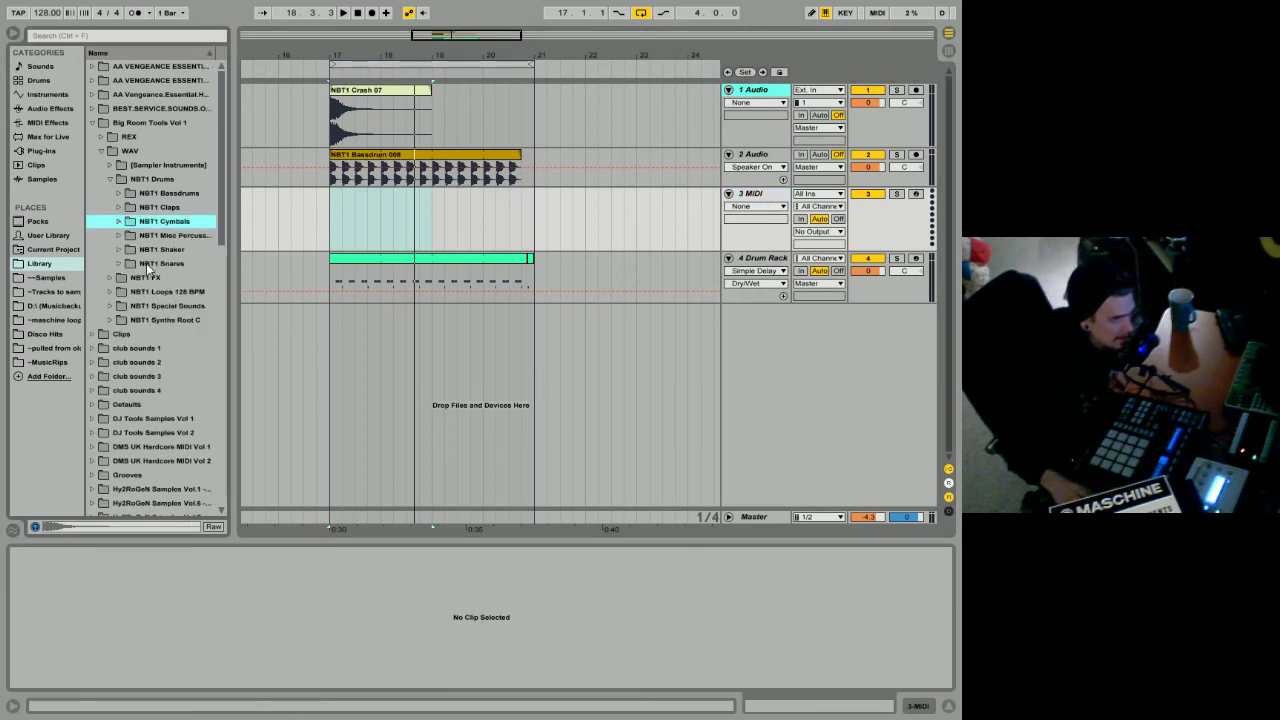
click(108, 321)
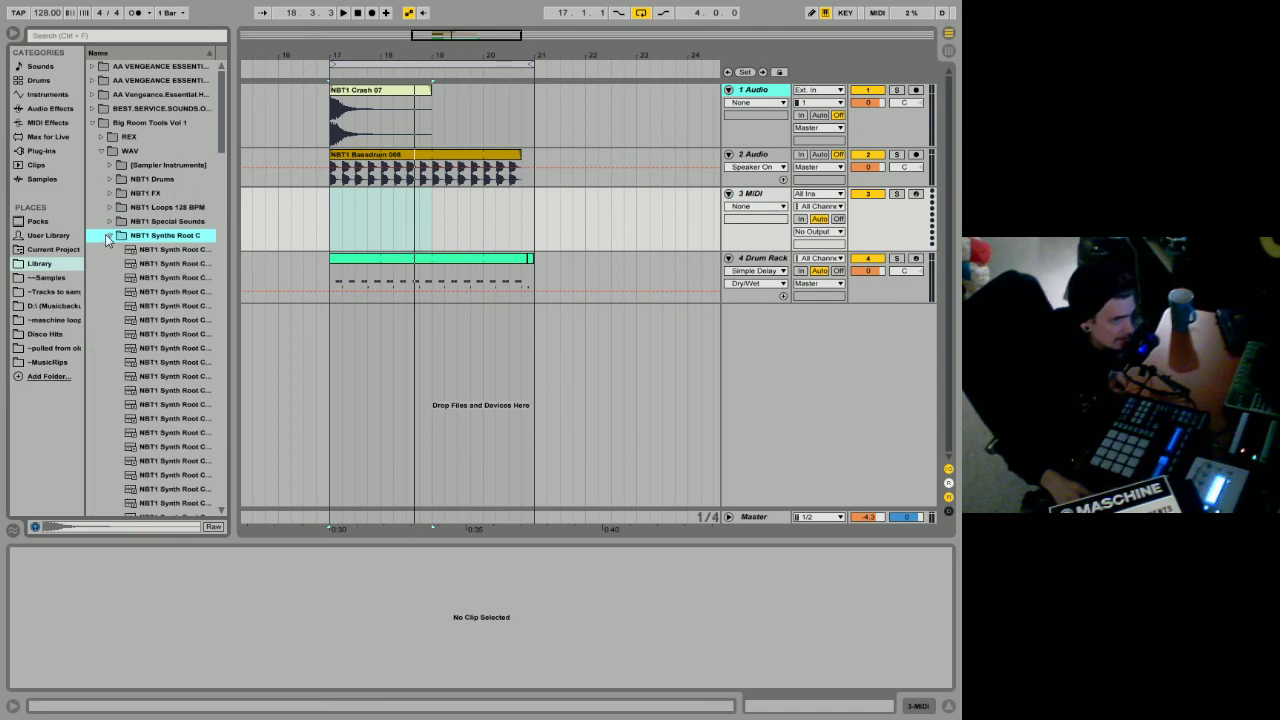
click(94, 122)
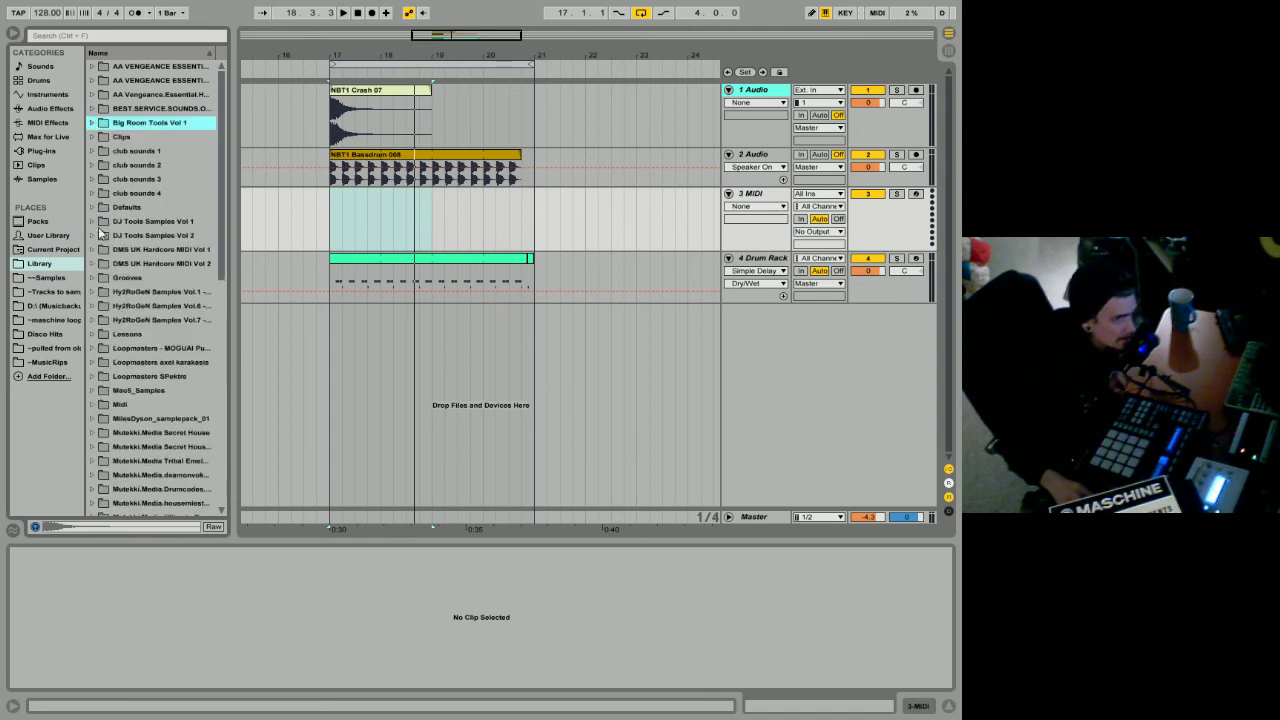
scroll(110, 265, down, 15)
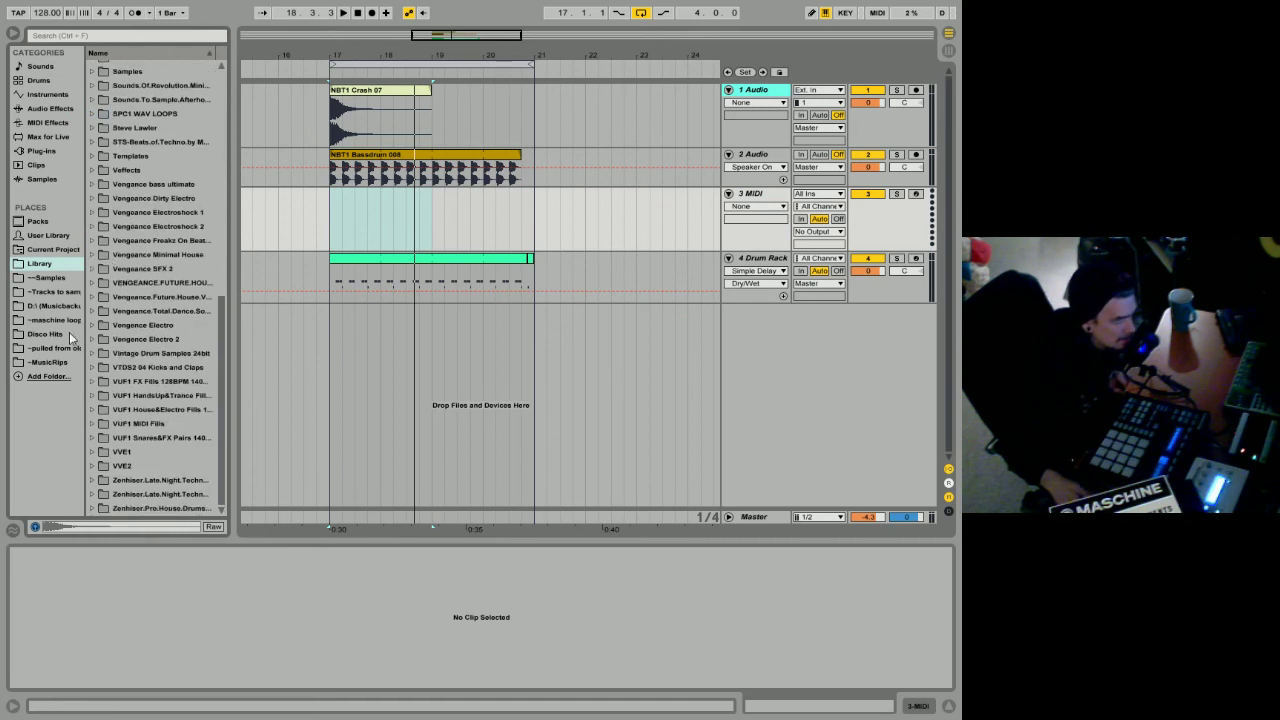
click(92, 326)
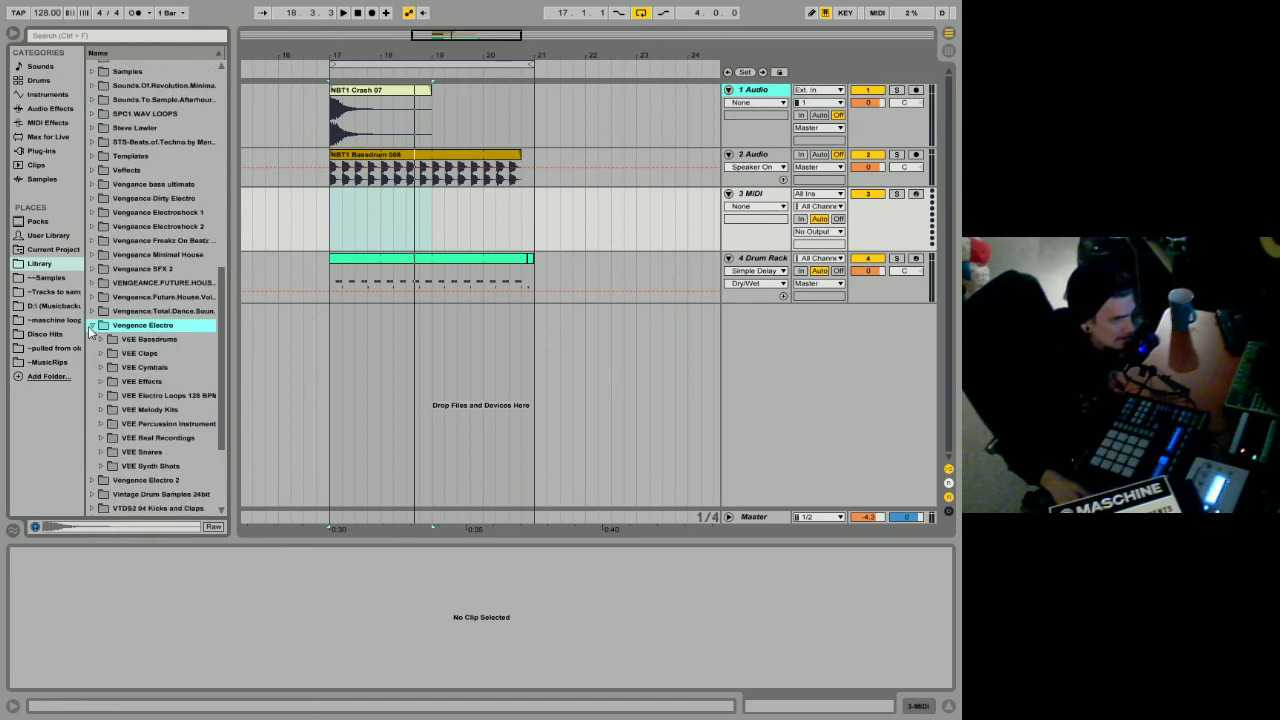
click(101, 467)
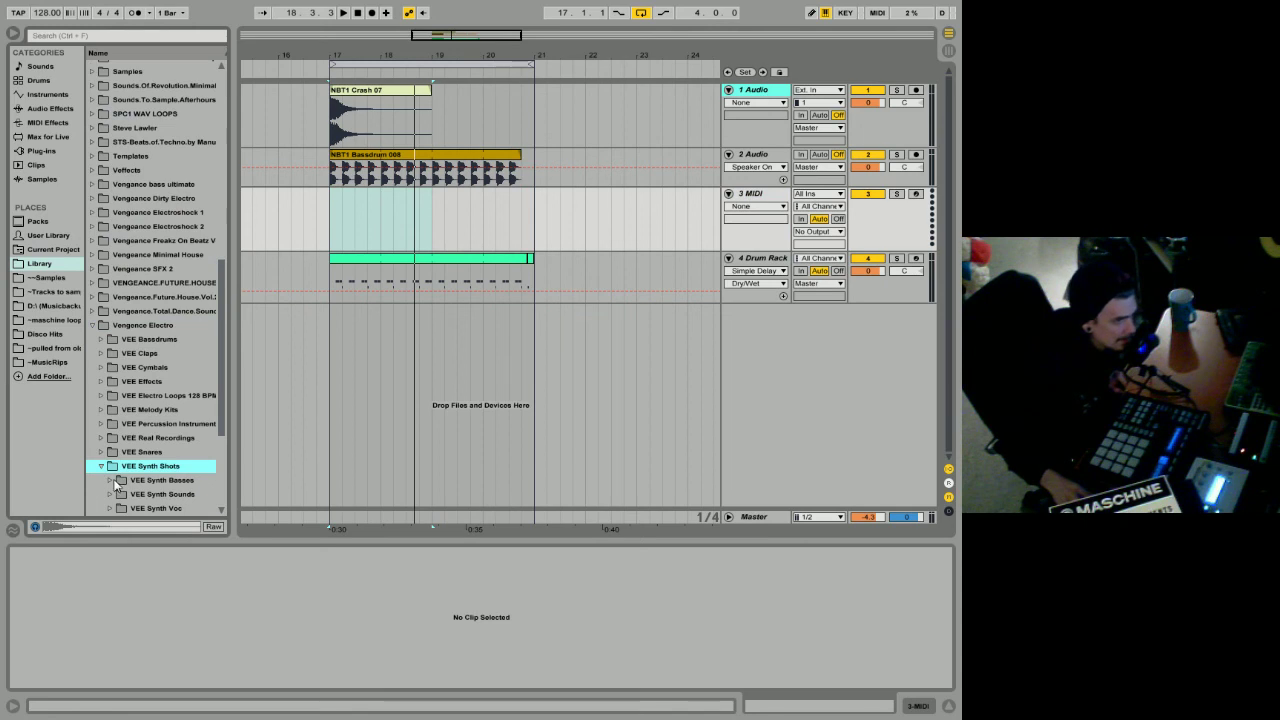
click(109, 481)
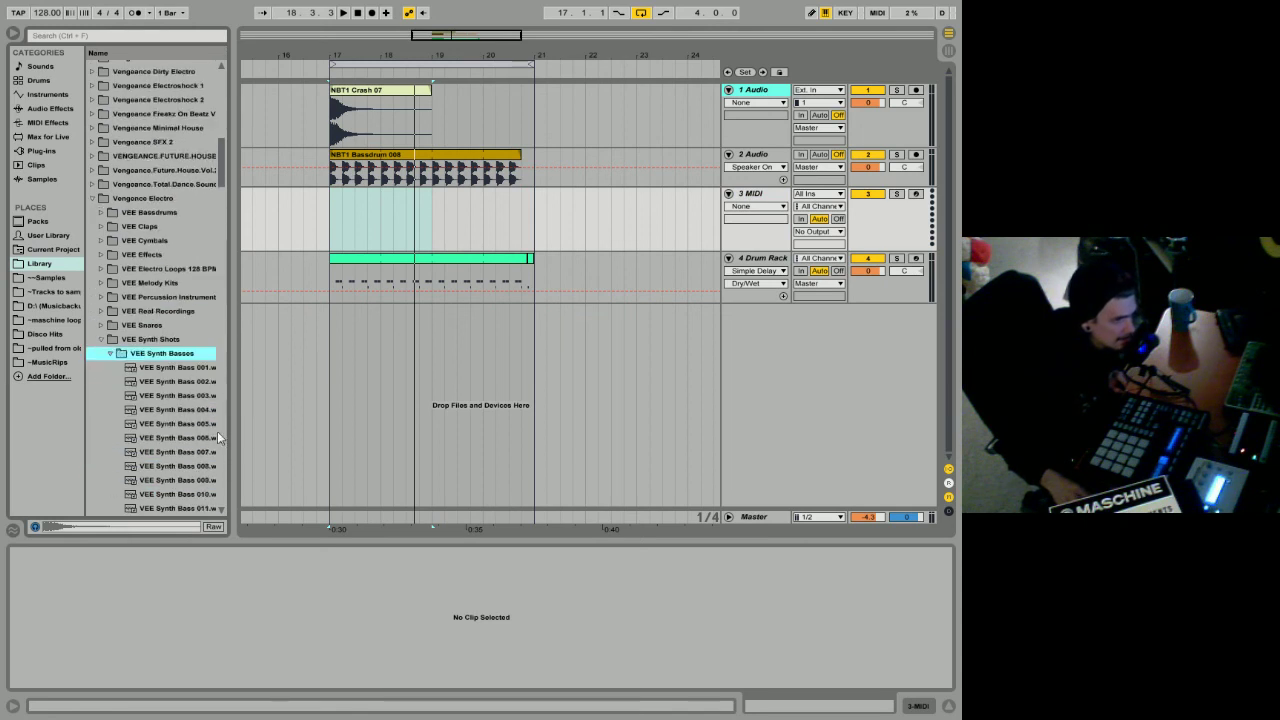
Step: Widen the browser and audition VEE Synth Basses samples from 011 through 023
drag(228, 443, 300, 443)
click(165, 452)
scroll(165, 452, down, 2)
click(165, 452)
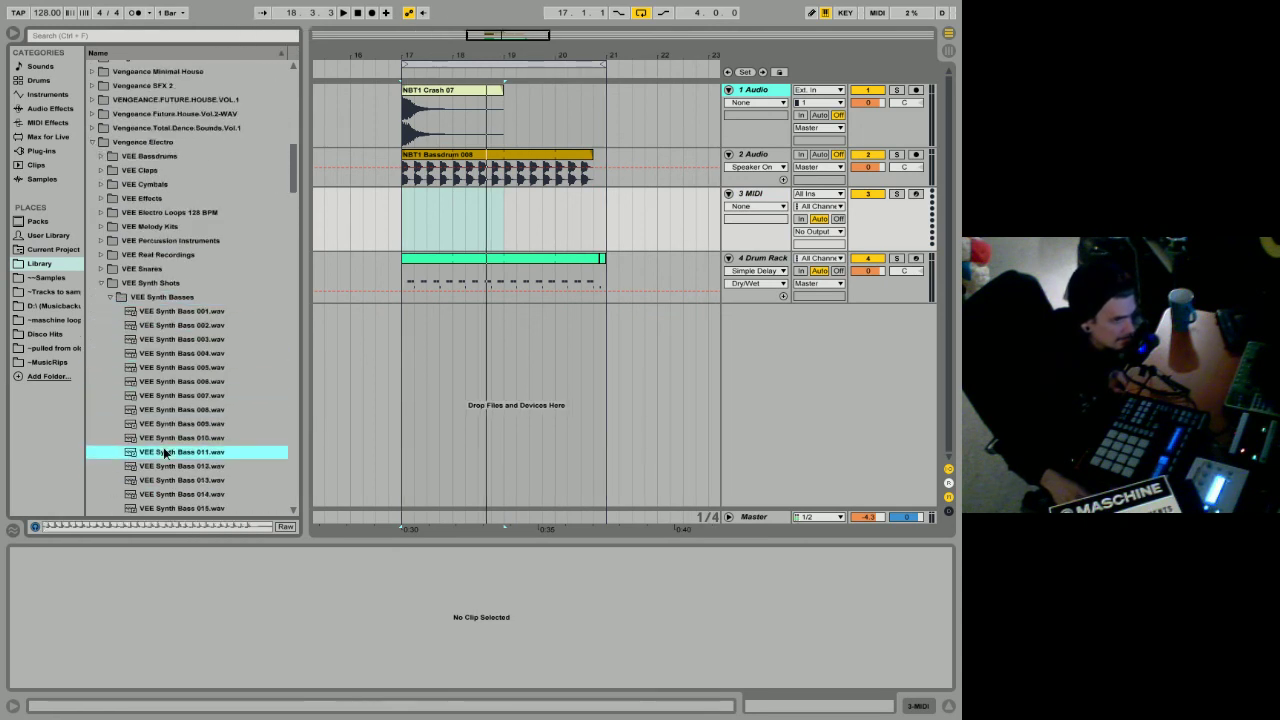
click(165, 466)
click(160, 480)
scroll(159, 478, down, 4)
click(159, 466)
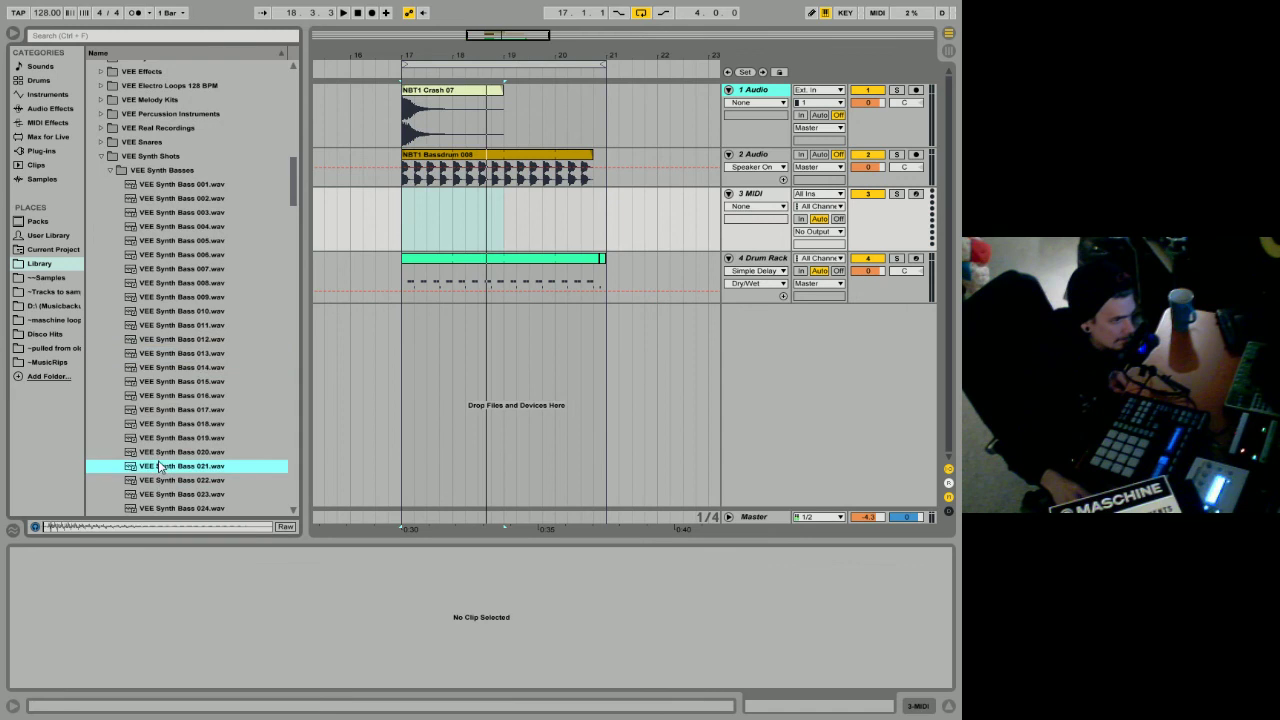
click(158, 480)
click(159, 494)
scroll(159, 494, down, 6)
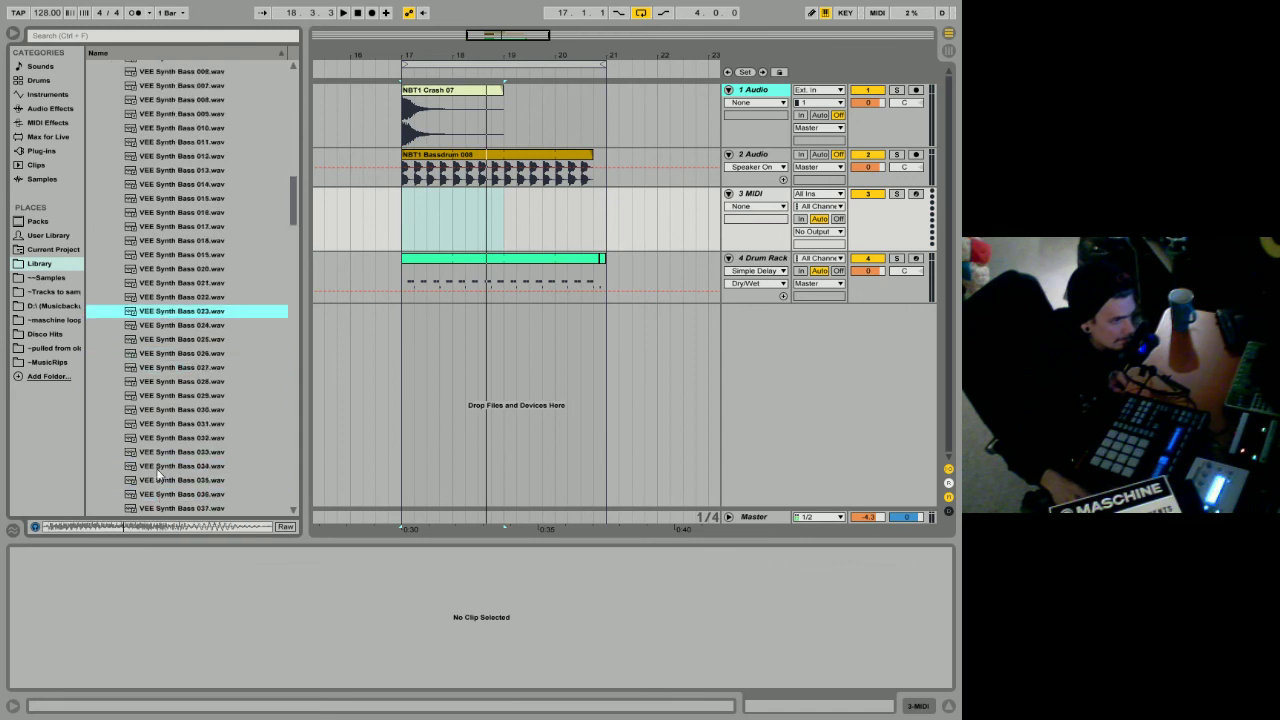
Step: Audition further VEE Synth Basses samples up to VEE Synth Bass 052 and play the beat briefly
click(157, 440)
click(162, 466)
scroll(162, 466, down, 10)
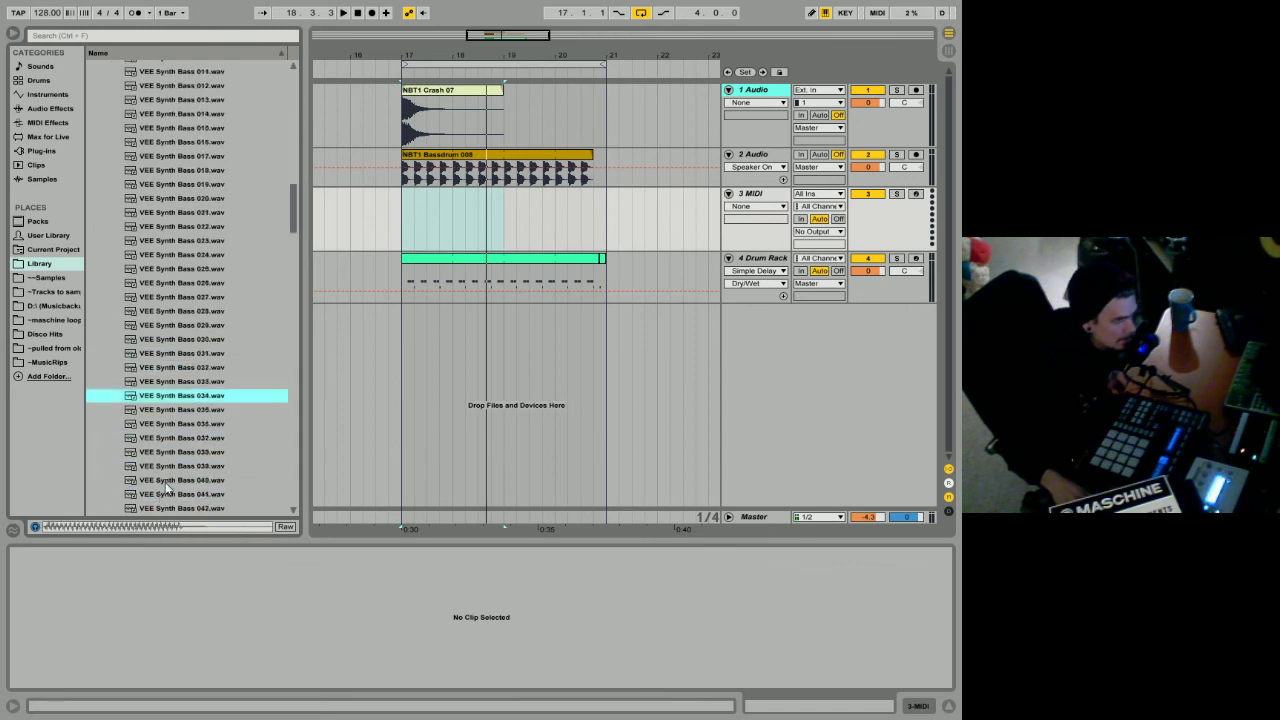
click(164, 355)
click(166, 369)
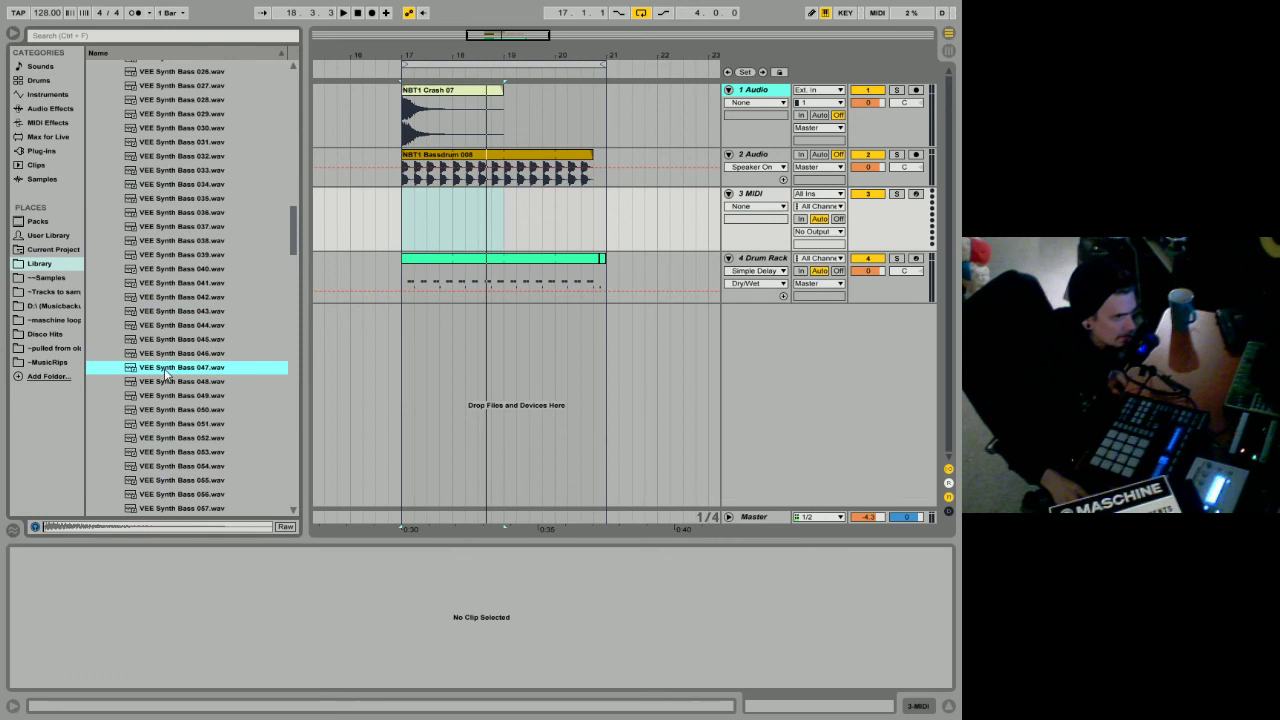
click(163, 397)
click(162, 423)
click(161, 440)
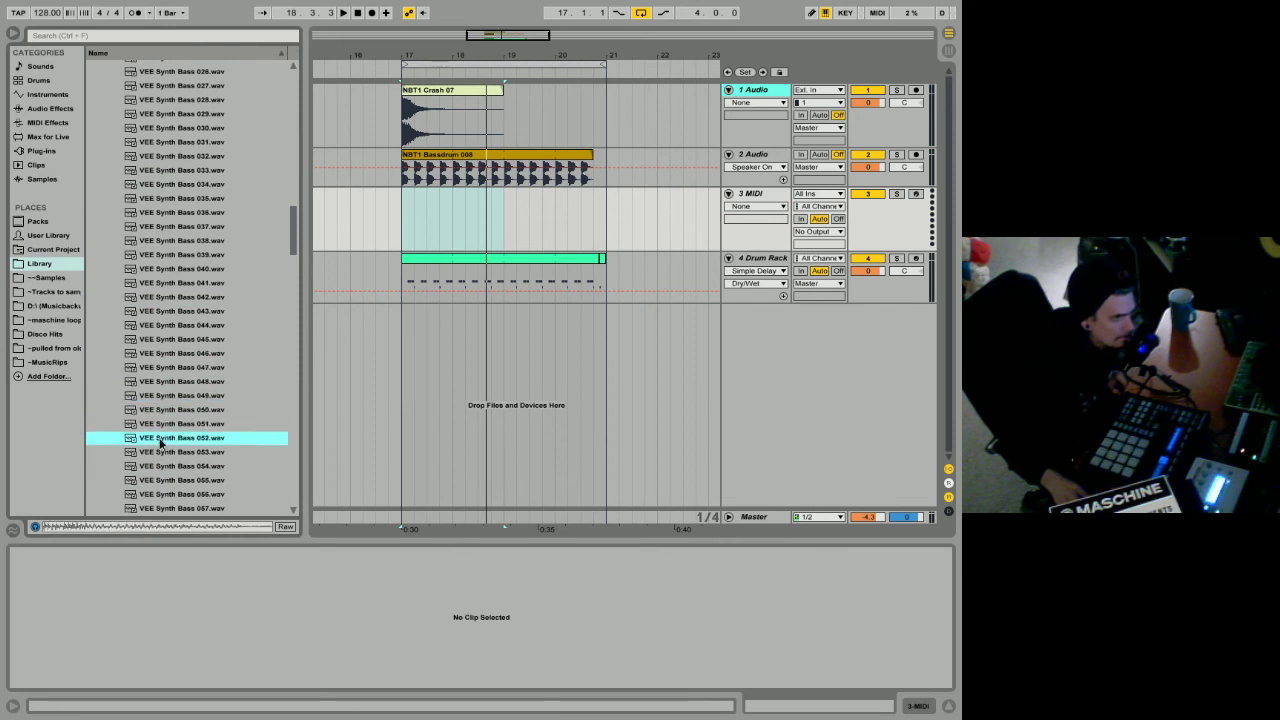
key(space)
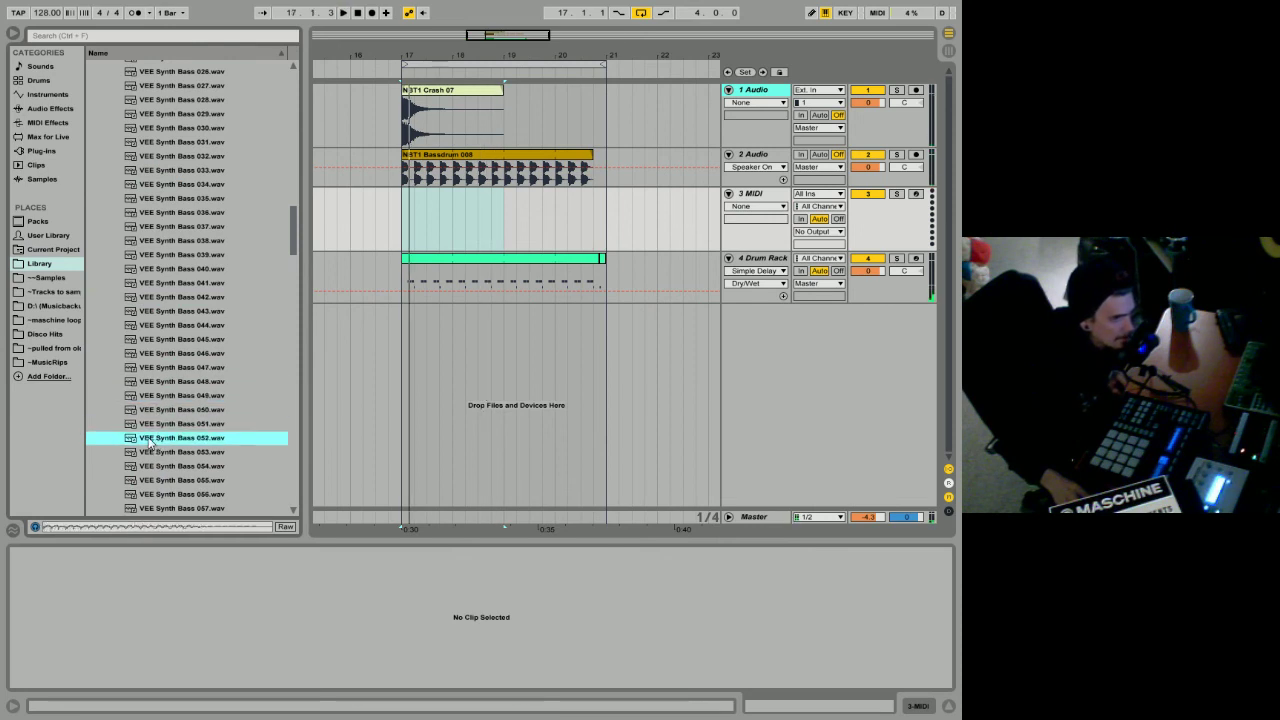
Step: Load the VEE Synth Bass 052 sample as the instrument of the 3 MIDI track
click(752, 198)
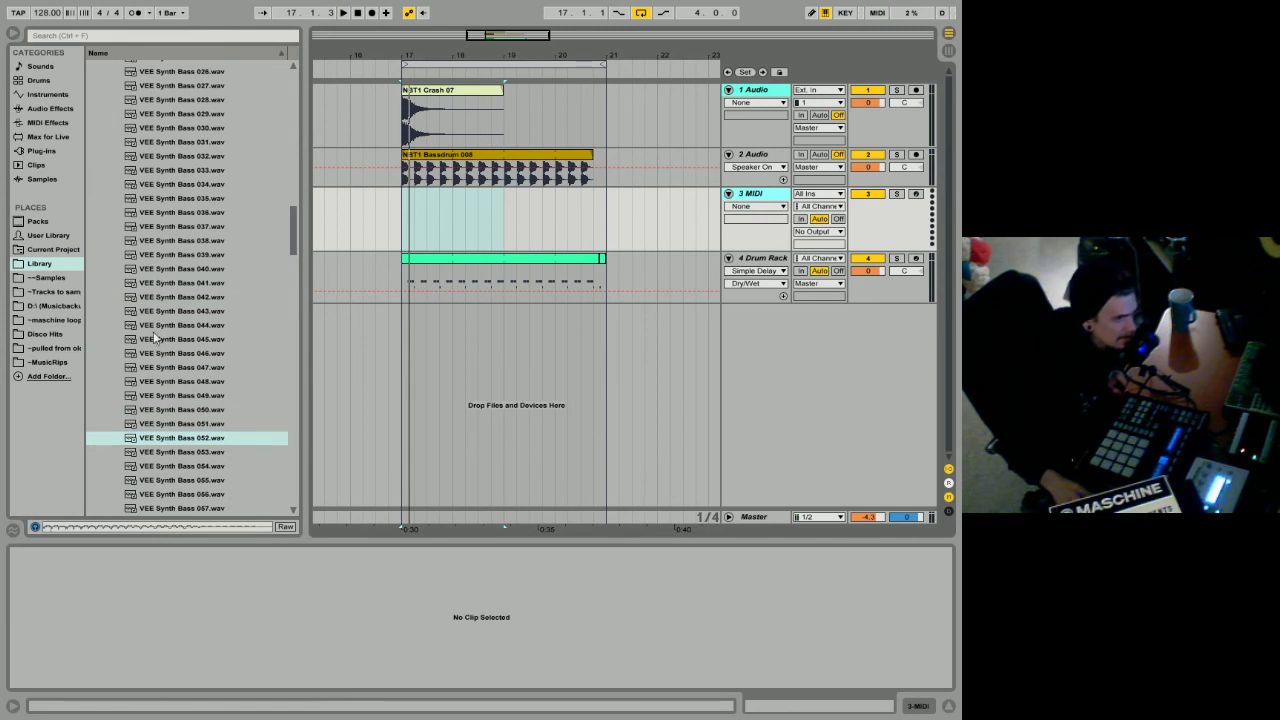
drag(184, 443, 286, 597)
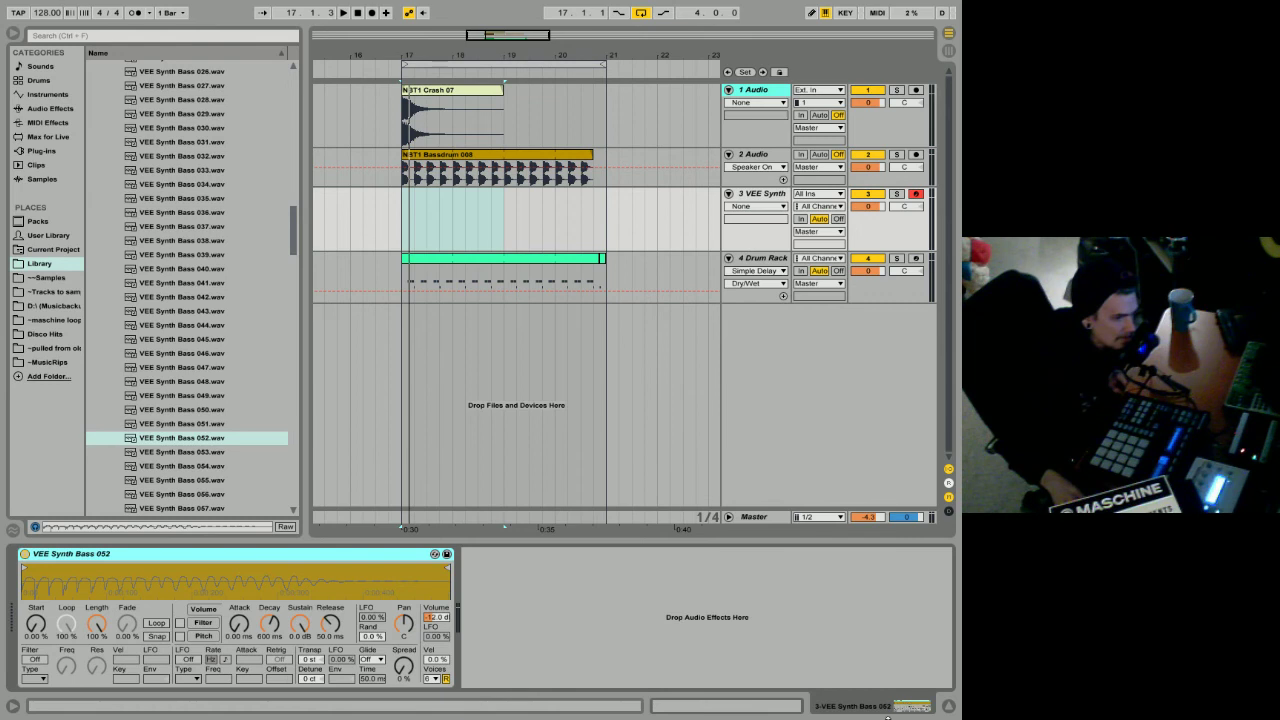
Step: Look at the Drum Rack clip's notes and return to the VEE Synth track's sampler device
click(452, 286)
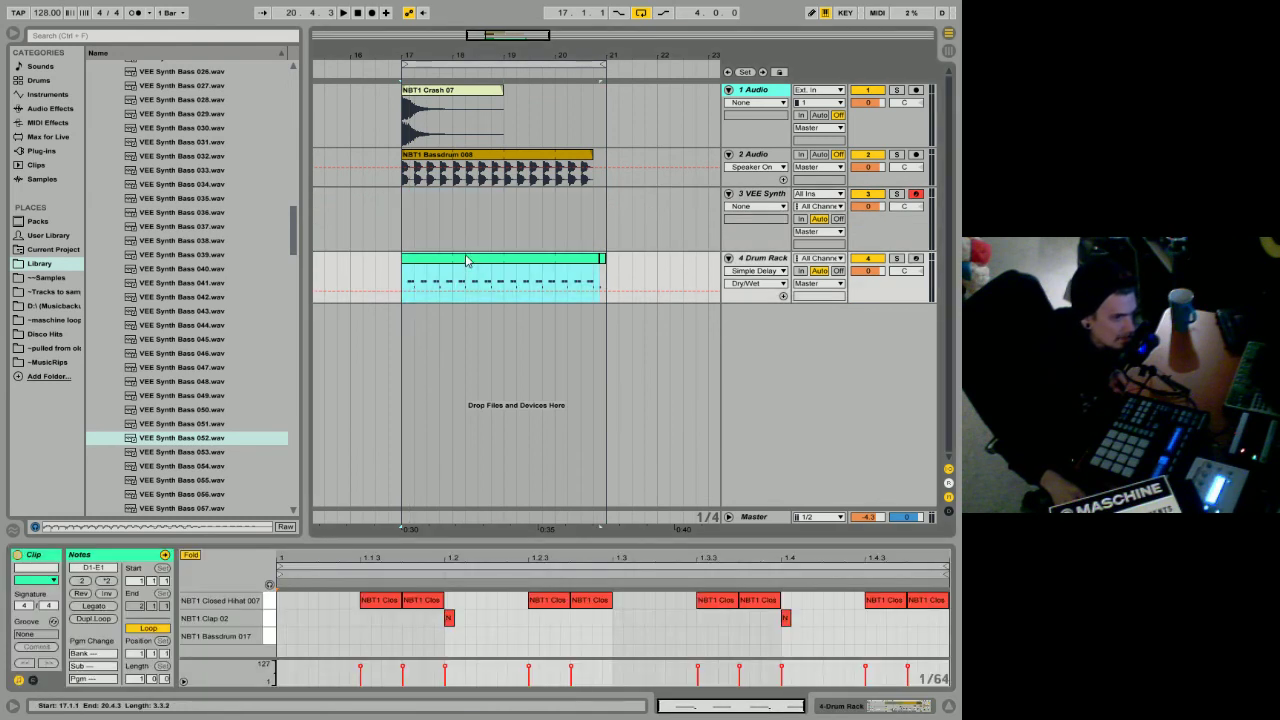
key(Up)
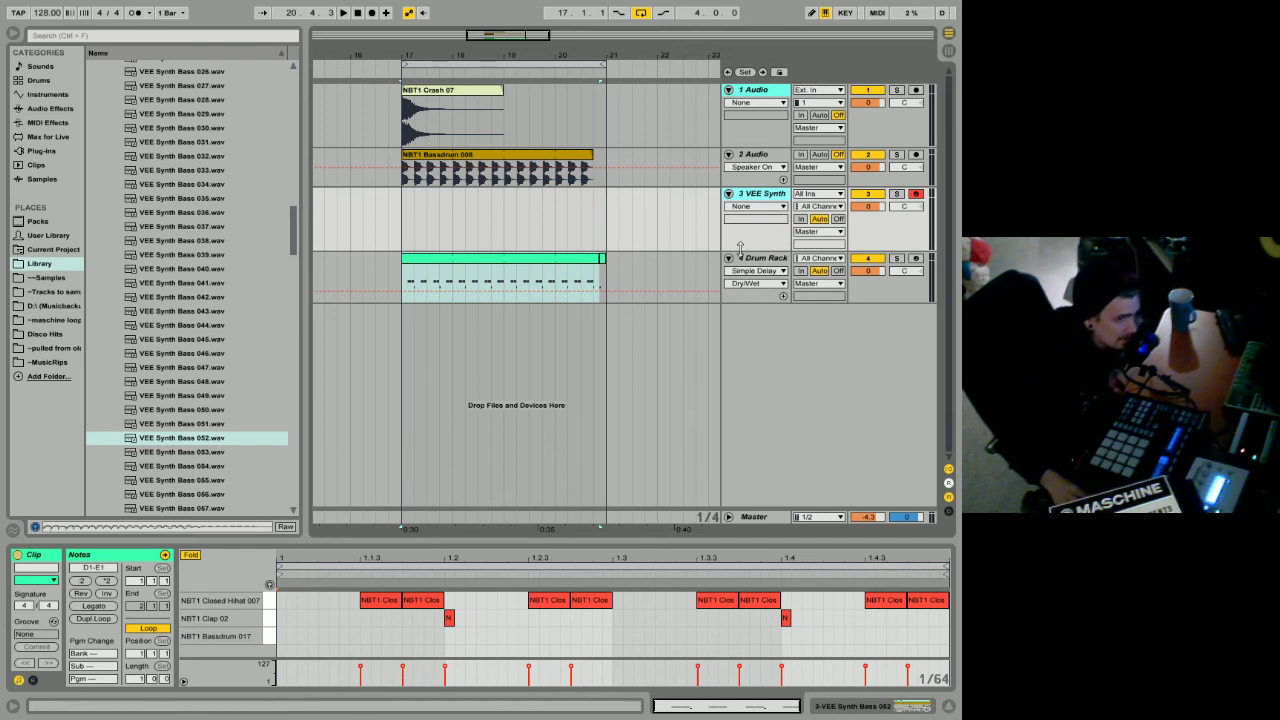
click(887, 708)
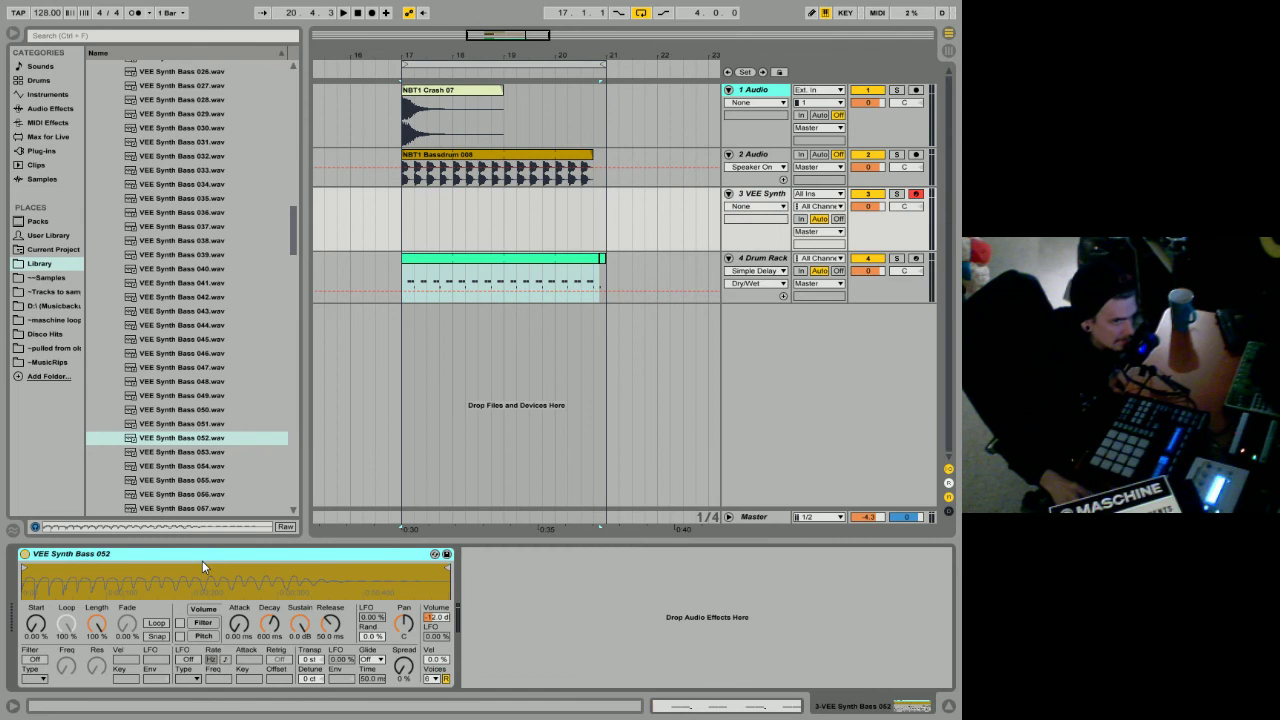
click(879, 220)
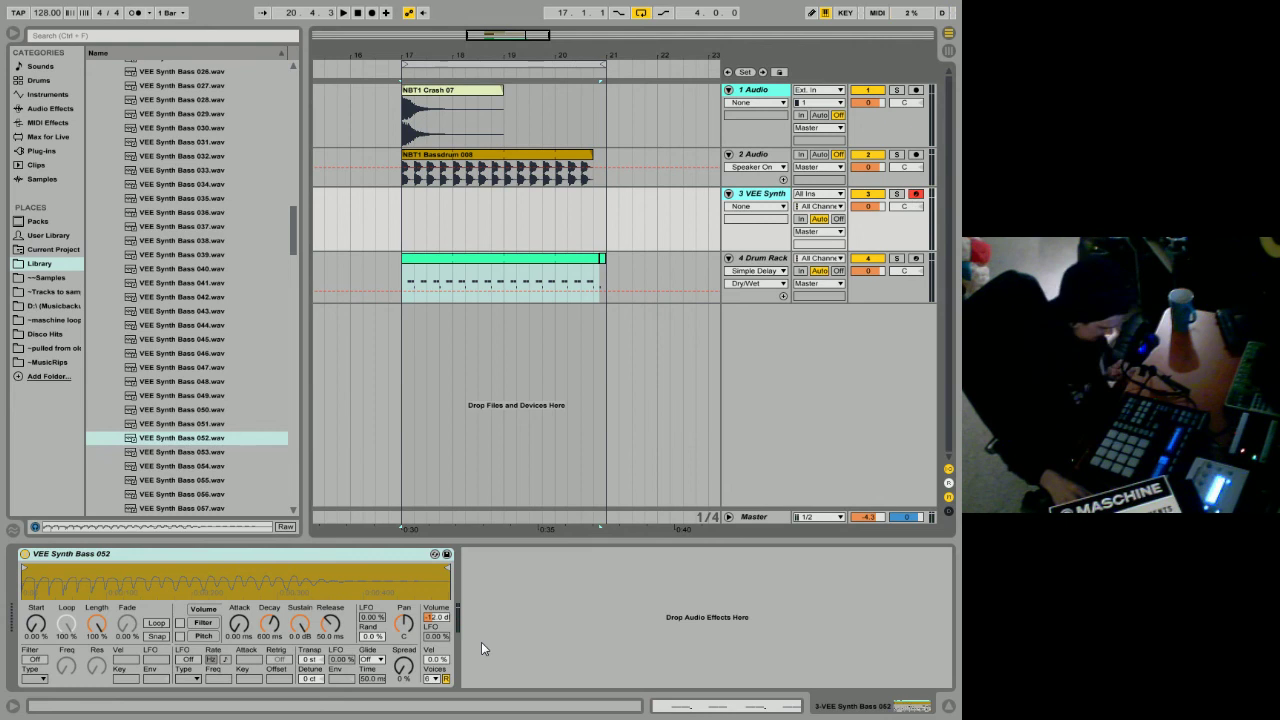
Step: Raise the computer keyboard octave to C4–D5 while playing test notes, and set the bass sampler's volume to 0 dB
key(x)
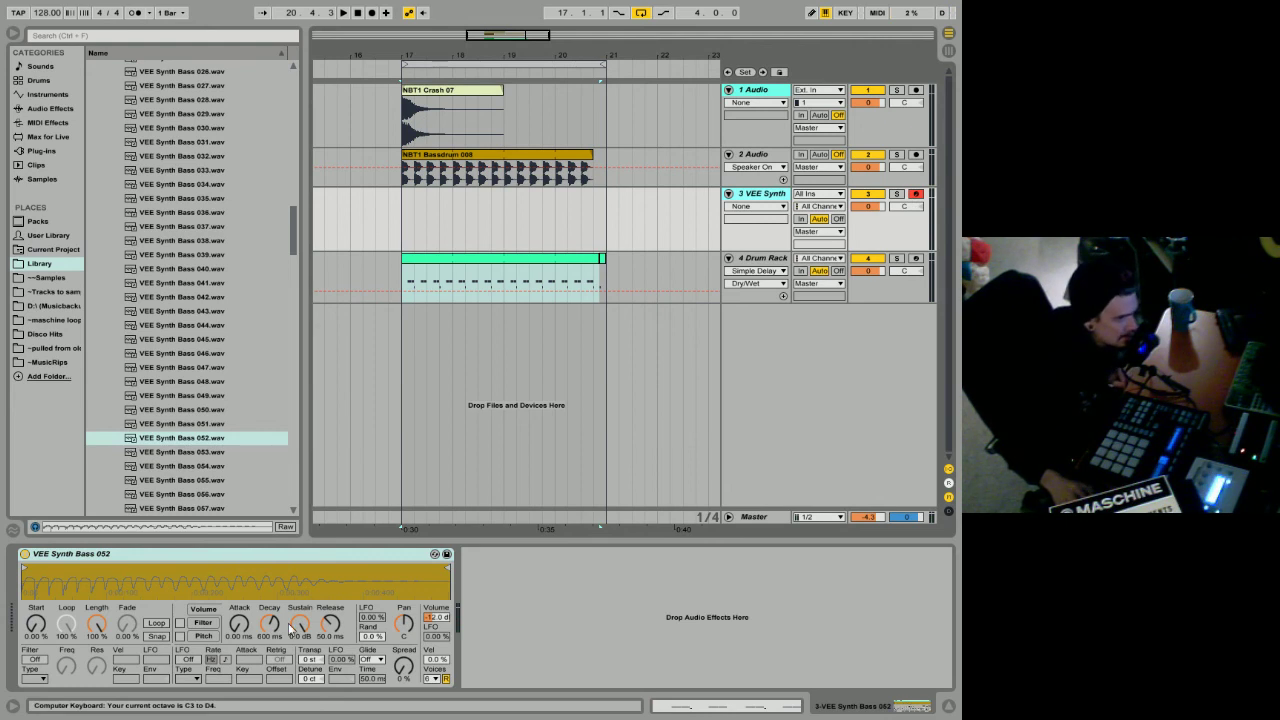
key(a)
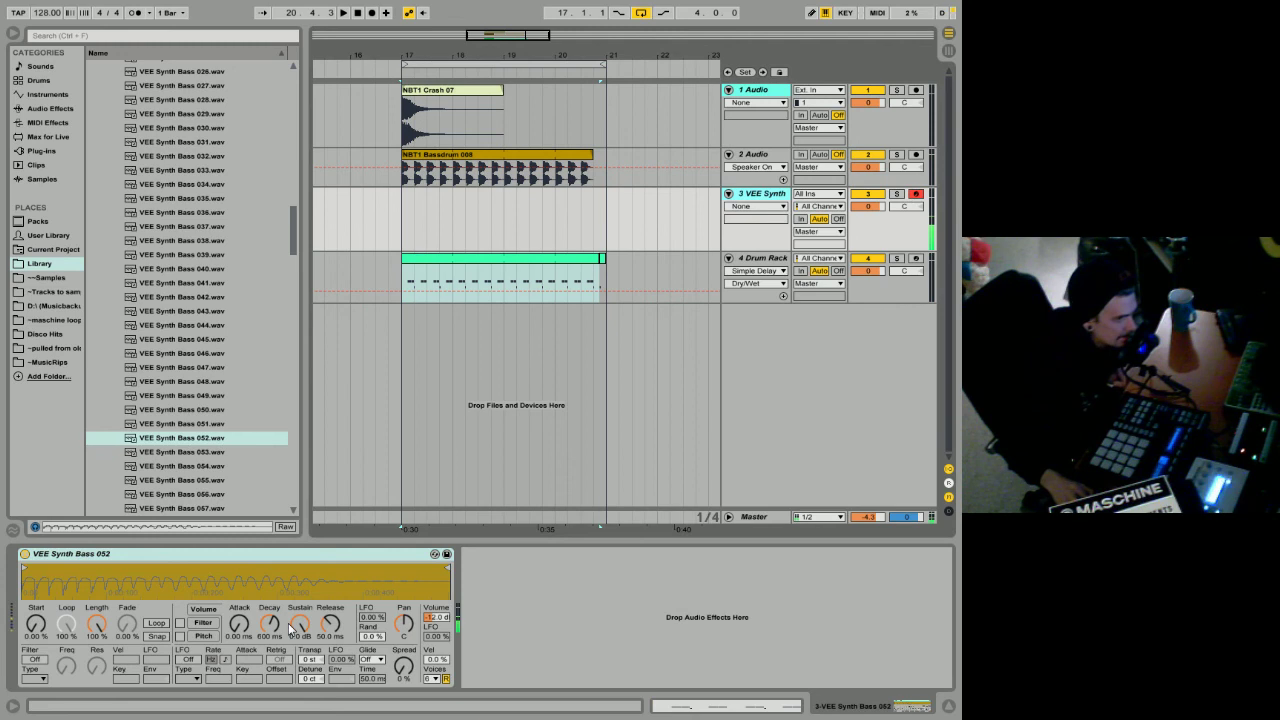
key(x)
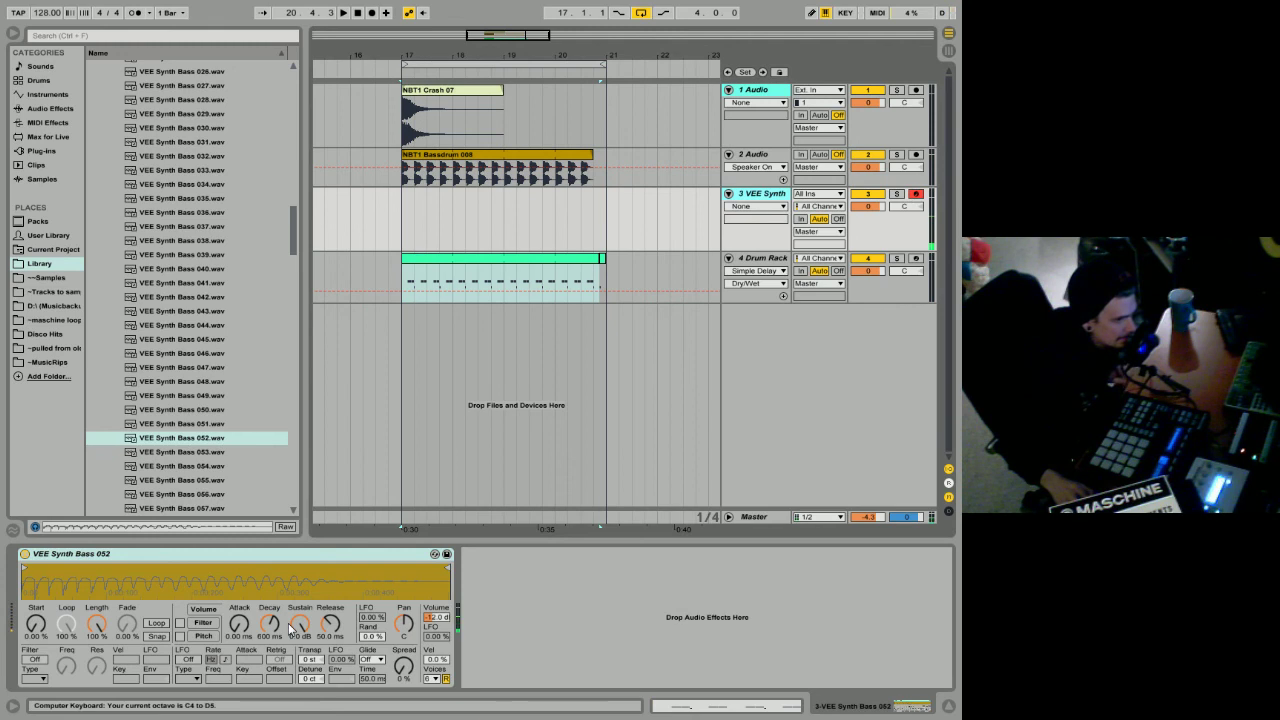
key(a)
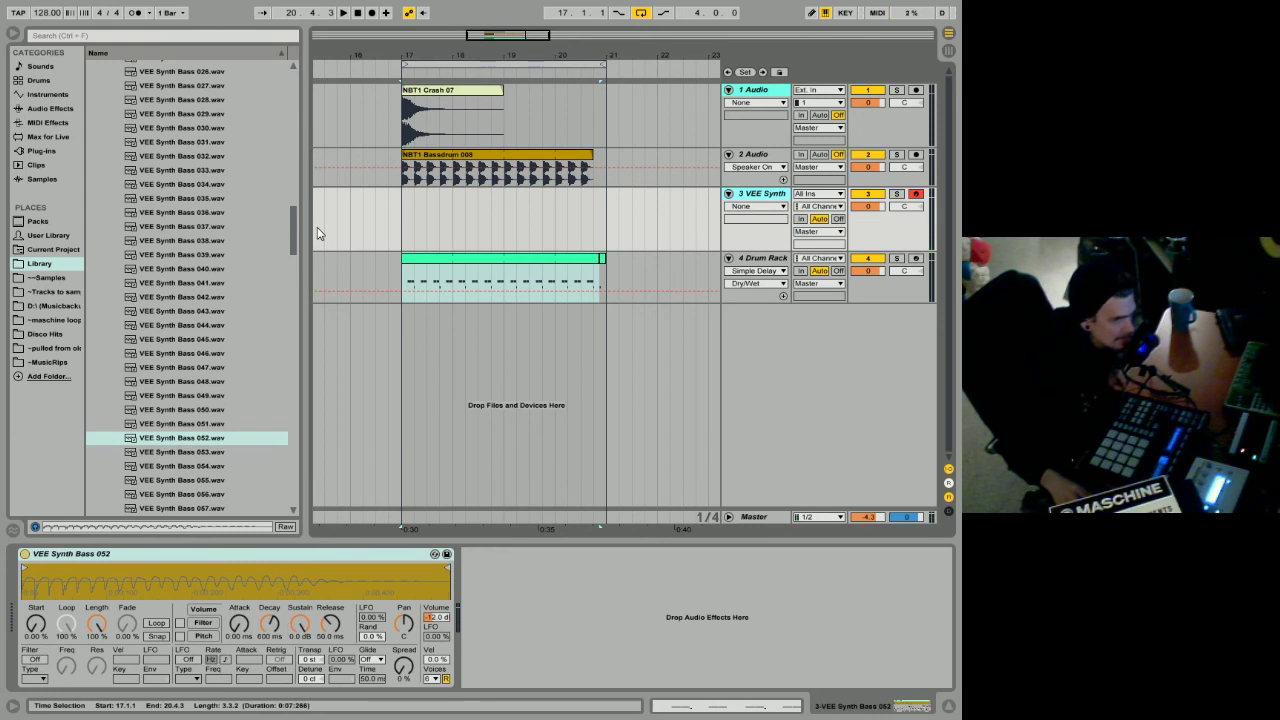
click(437, 617)
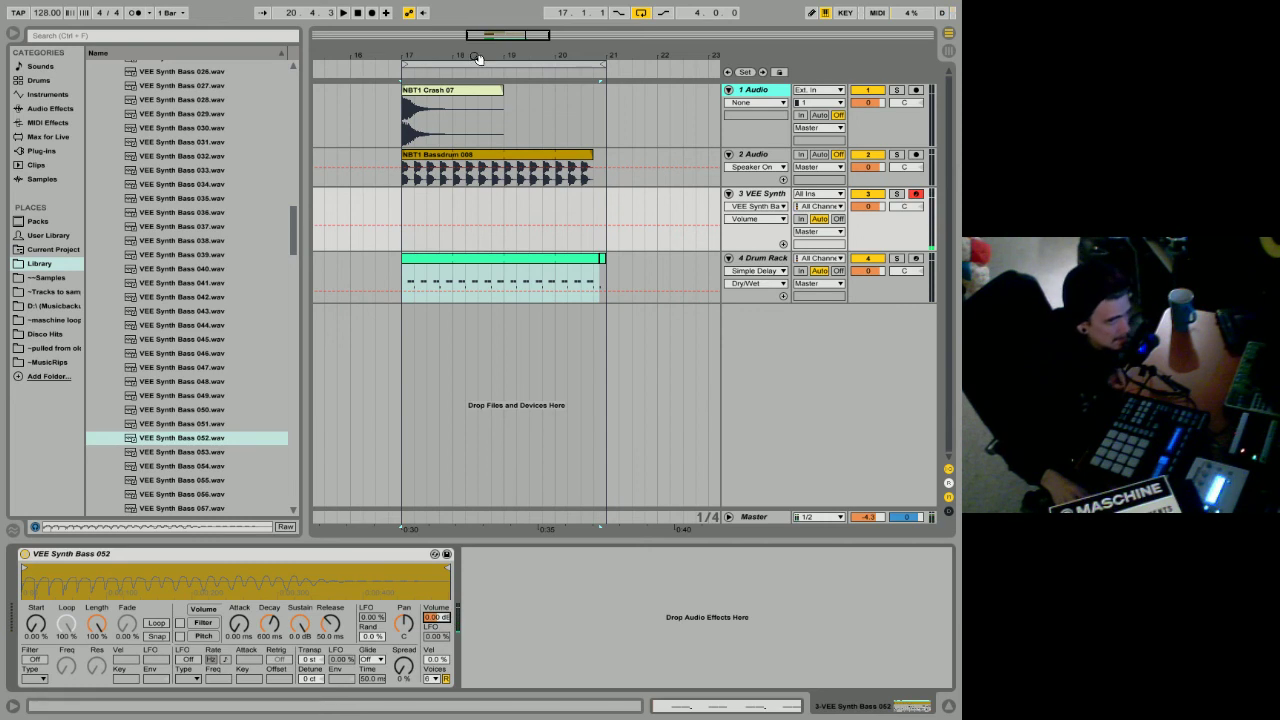
Step: Mute the 1 Audio crash track and the 4 Drum Rack track
click(868, 90)
click(868, 90)
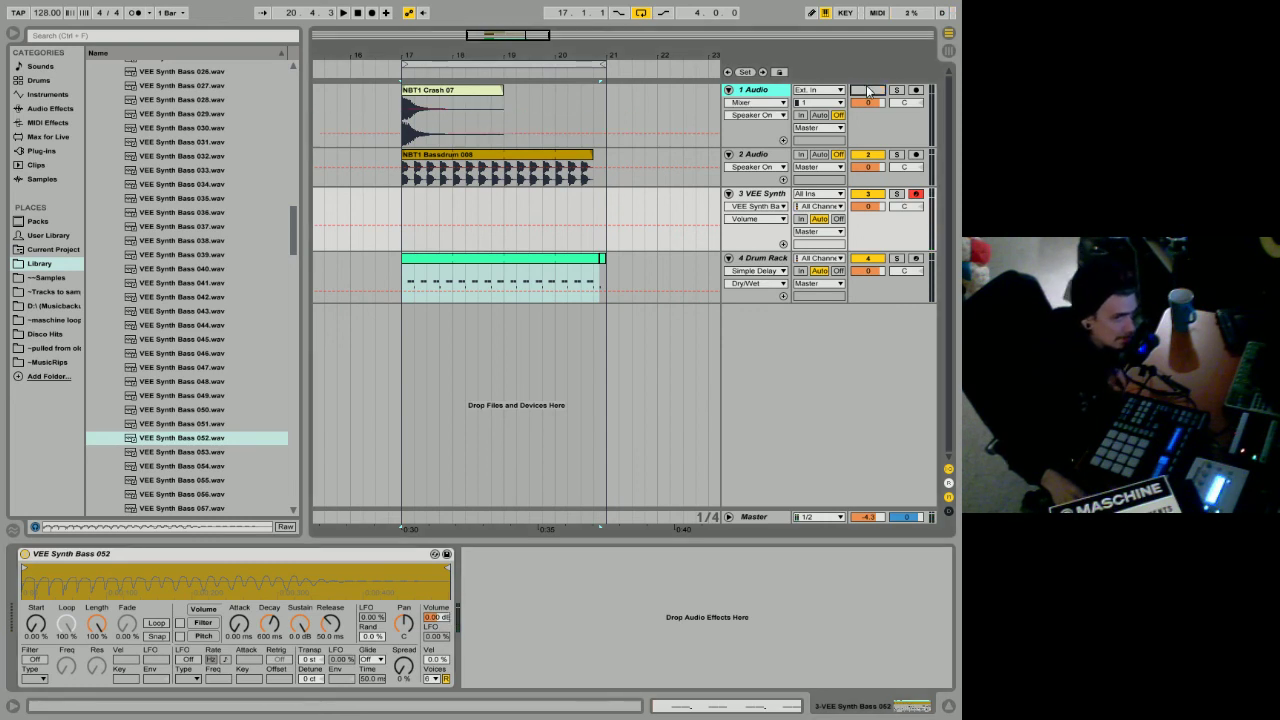
click(858, 260)
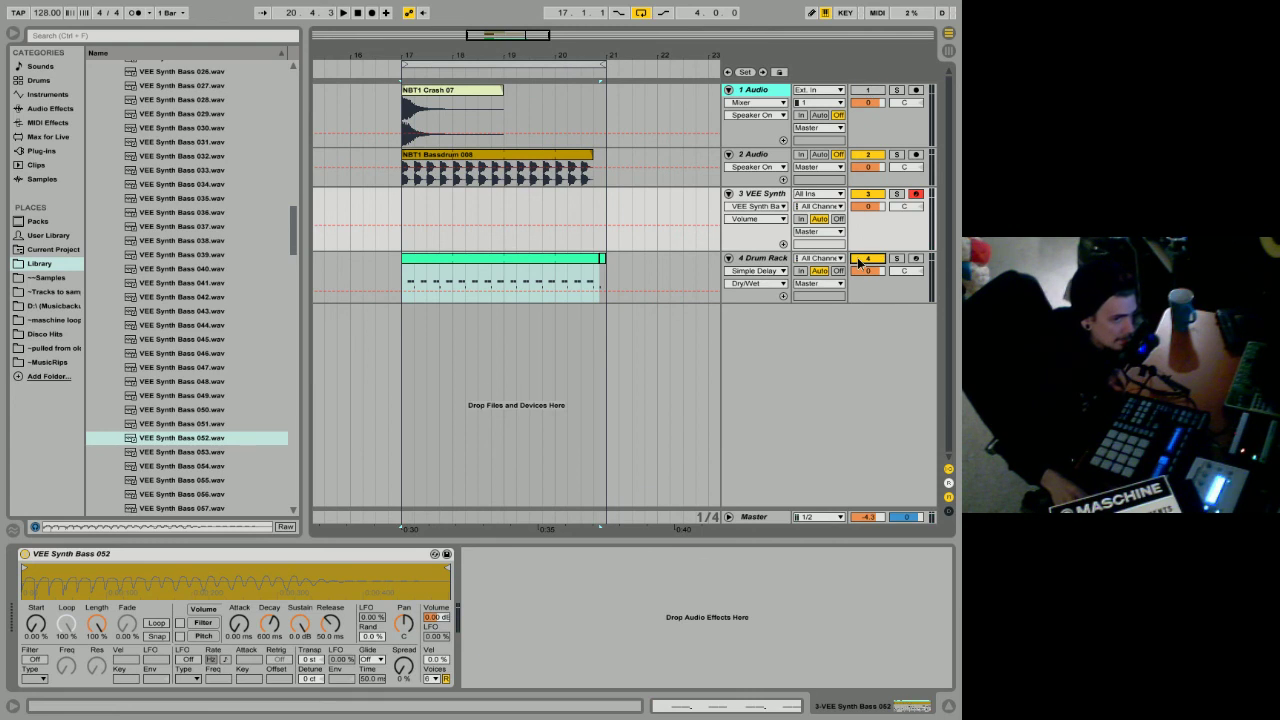
click(858, 262)
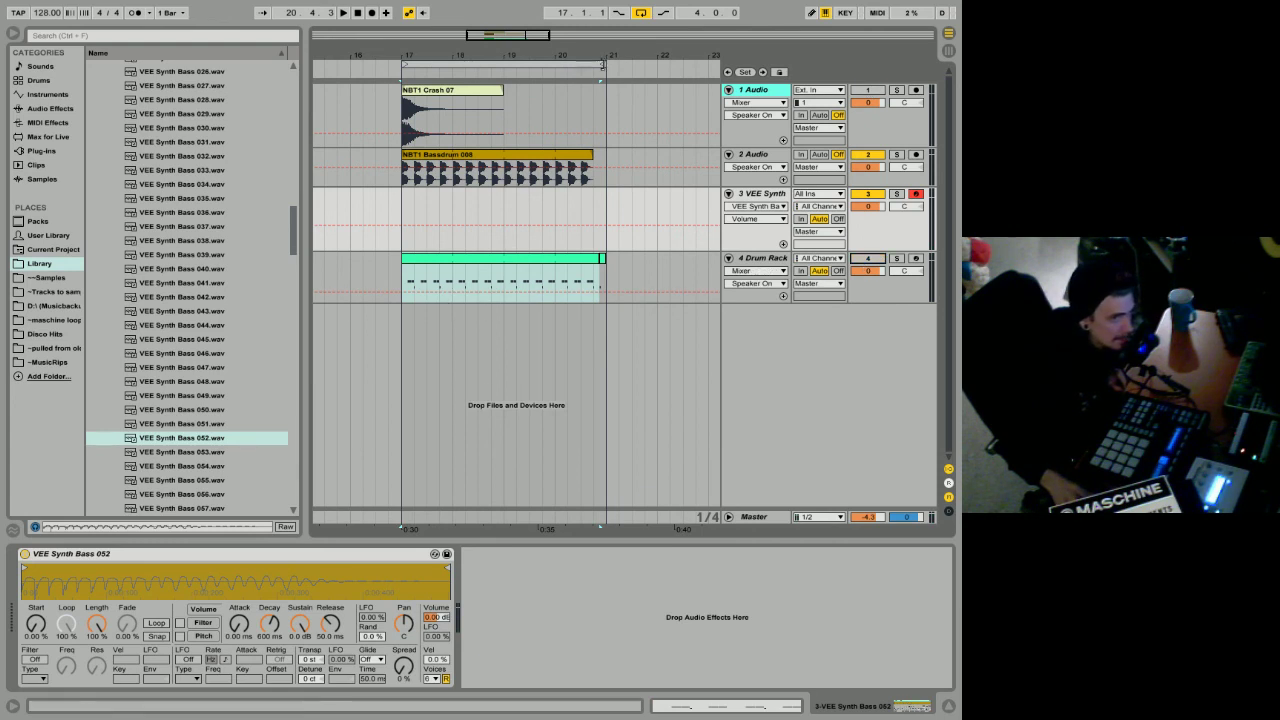
Step: Shorten the arrangement loop to one bar at bar 17 and insert a one-bar MIDI clip there on the VEE Synth track
drag(602, 66, 436, 130)
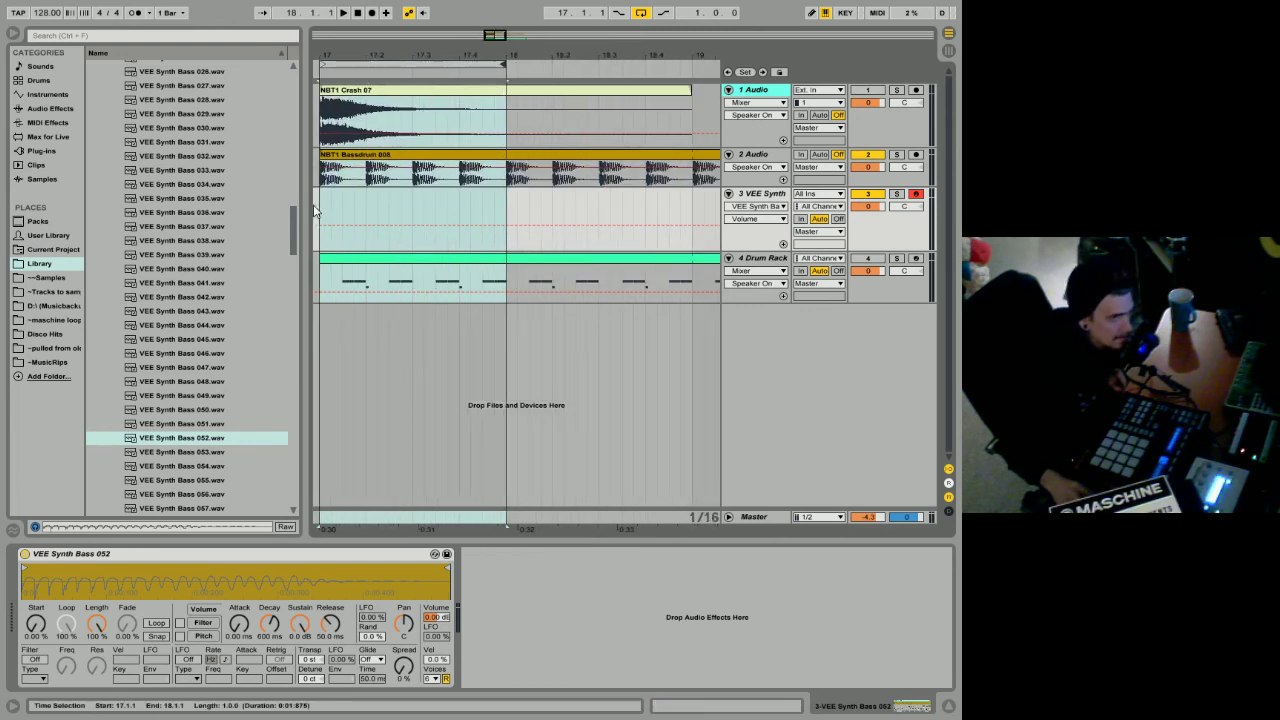
drag(314, 210, 483, 220)
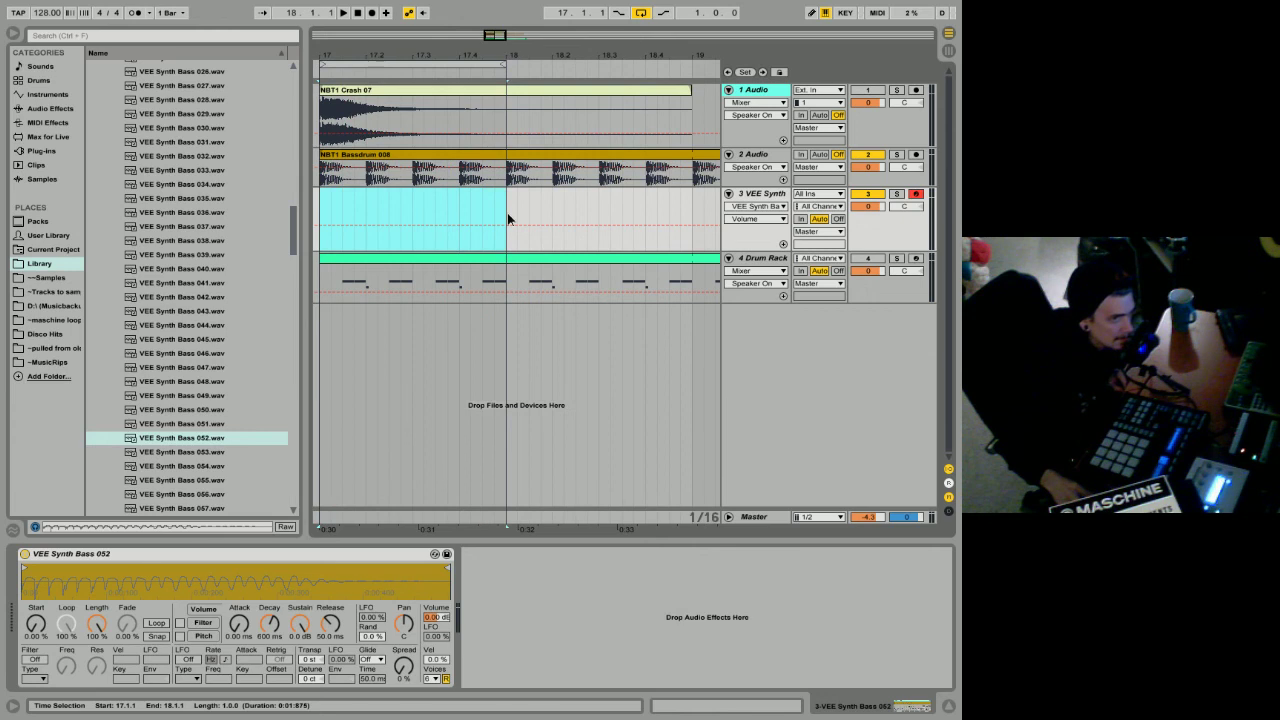
right_click(483, 204)
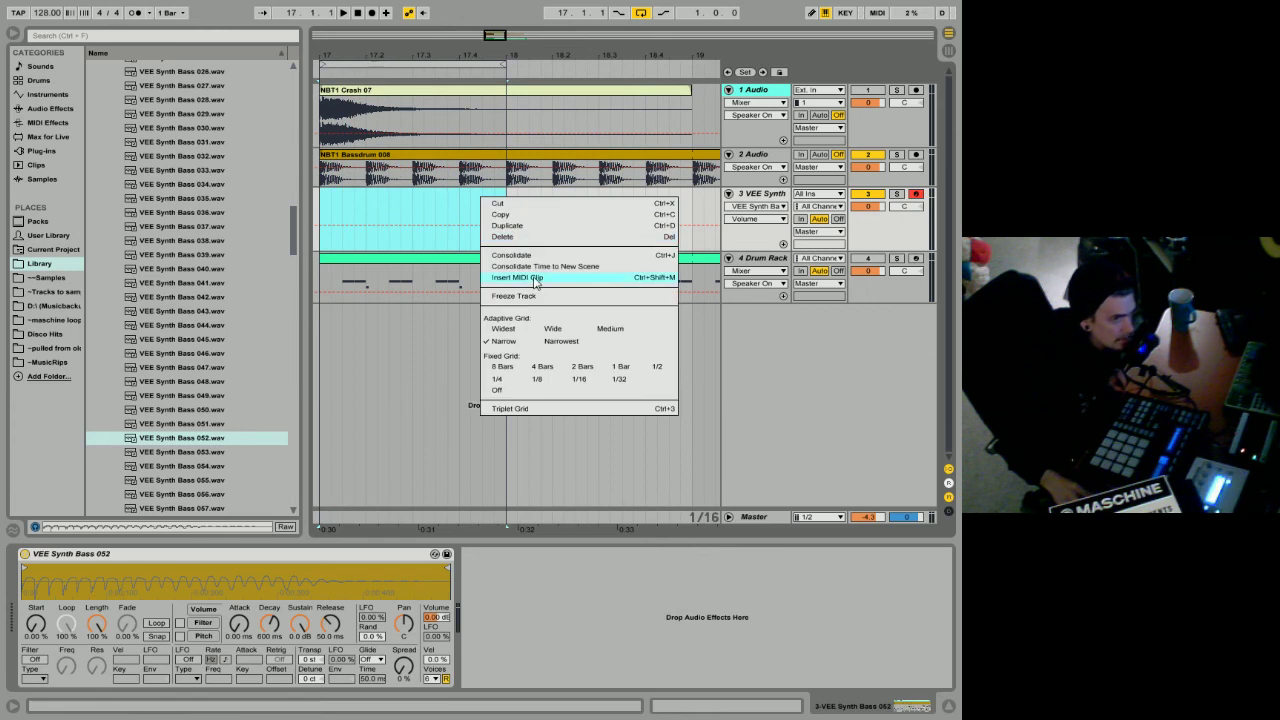
click(533, 278)
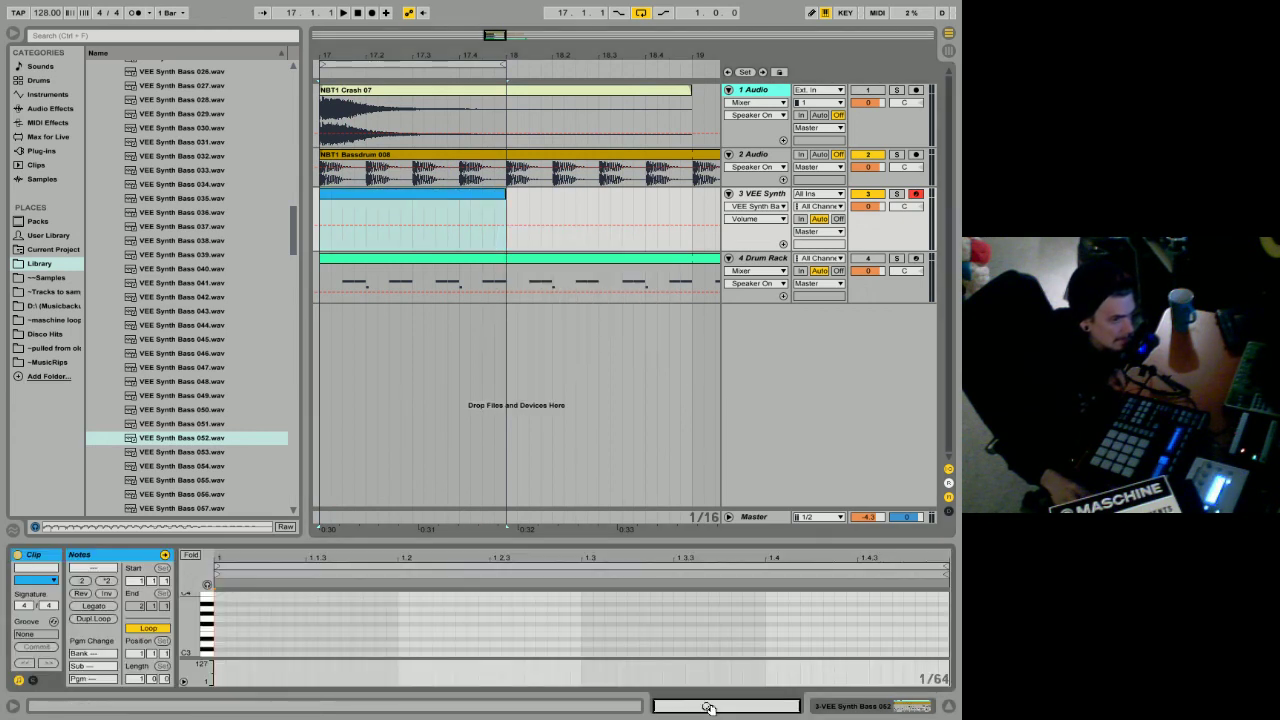
Step: Set the clip's note grid to 1/8, enable Draw Mode and draw an A3 note at 1.2
right_click(322, 623)
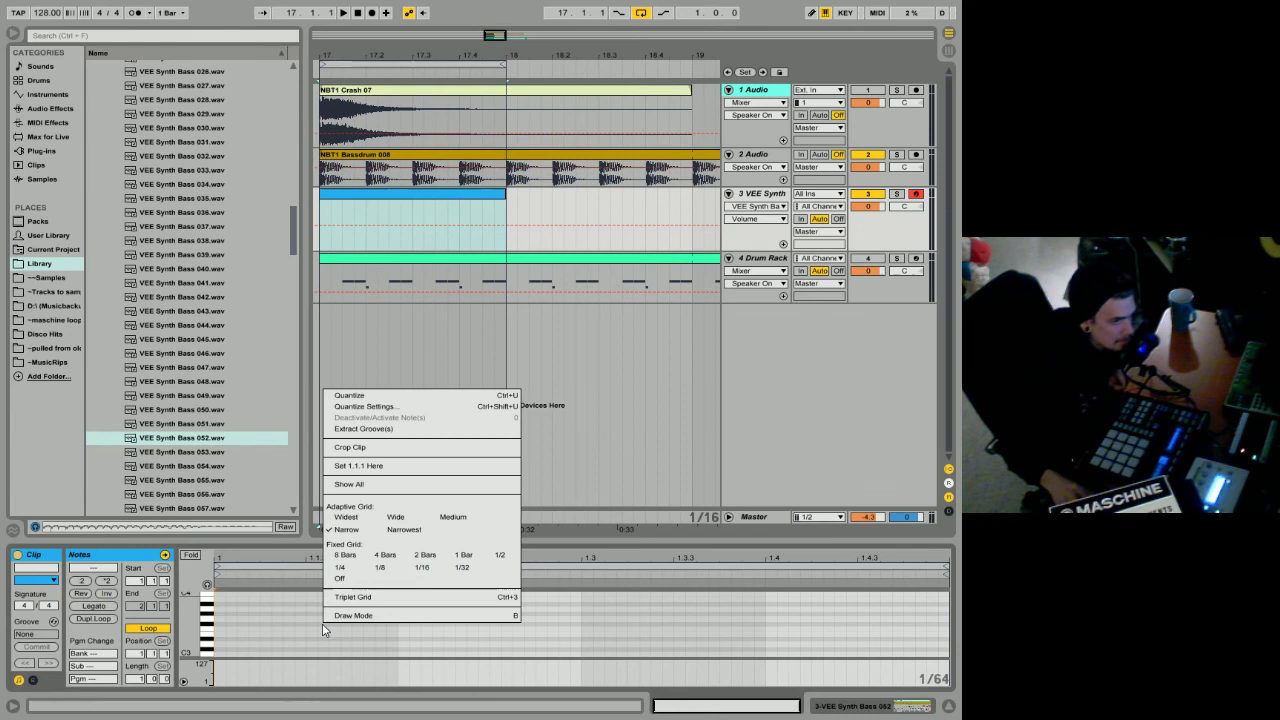
click(381, 568)
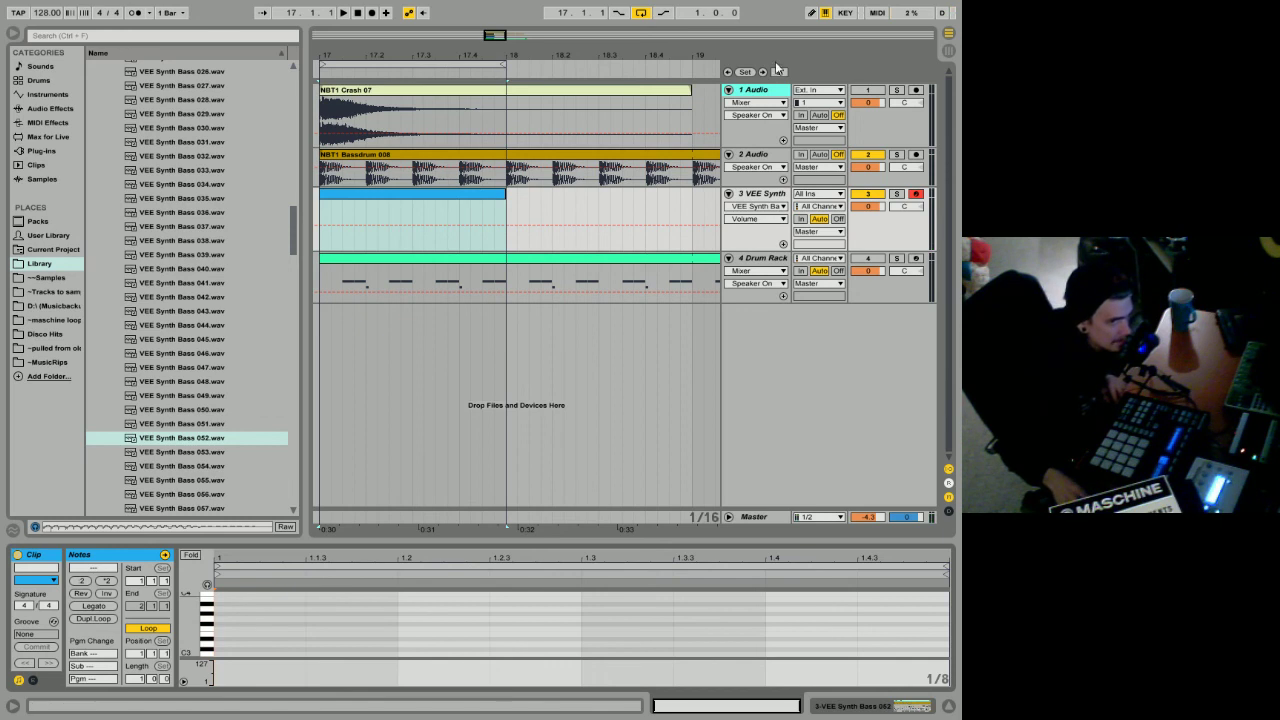
click(811, 14)
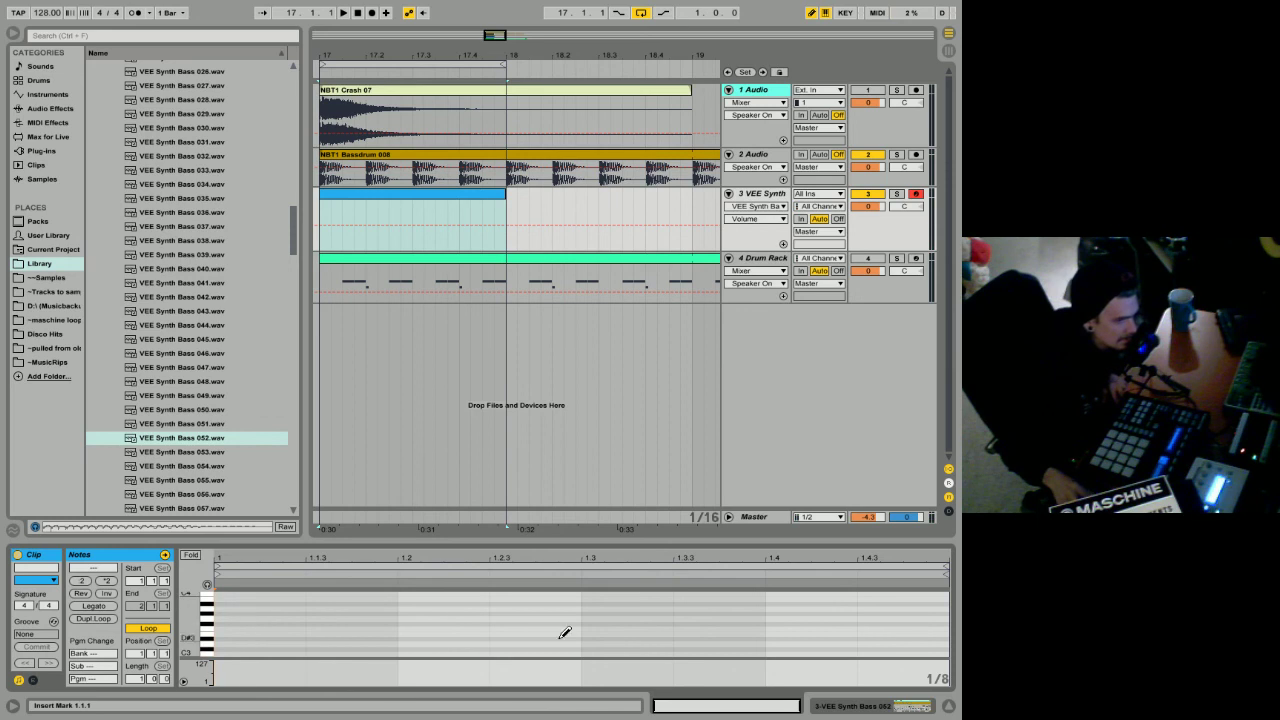
click(405, 612)
click(406, 612)
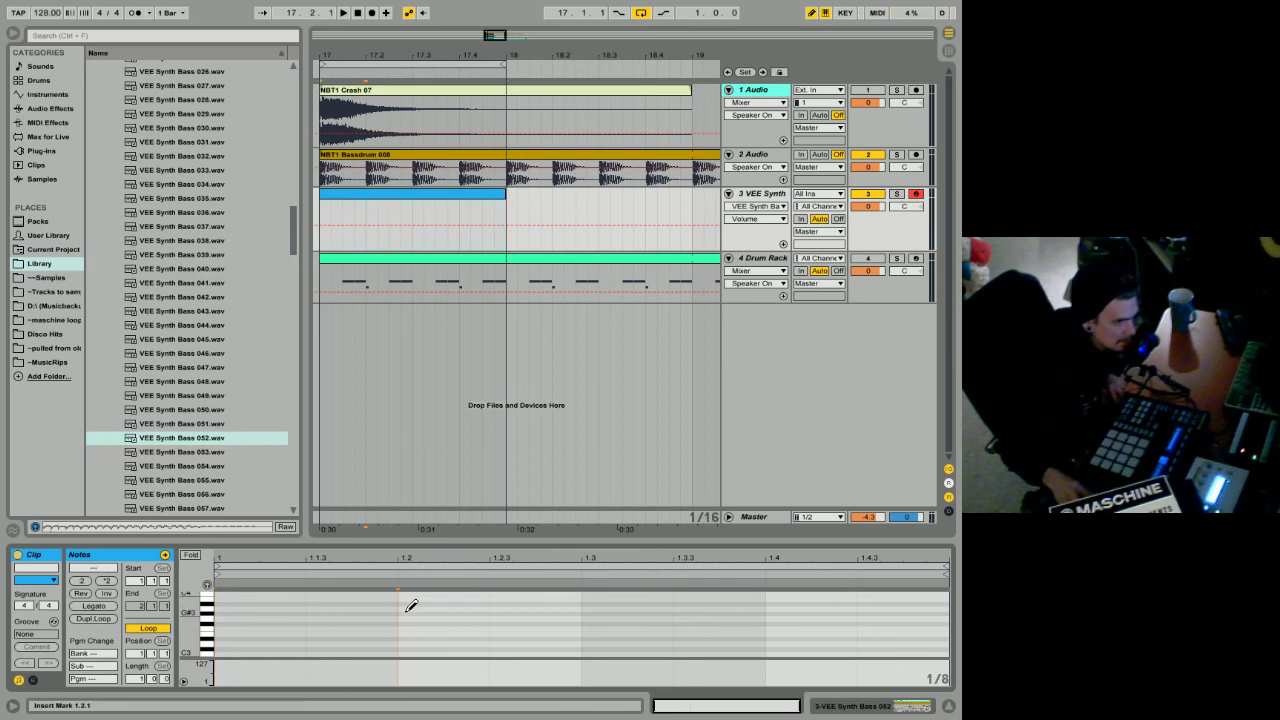
click(410, 606)
Step: Solo the VEE Synth track, turn on the metronome and play the bass note in the loop
click(897, 194)
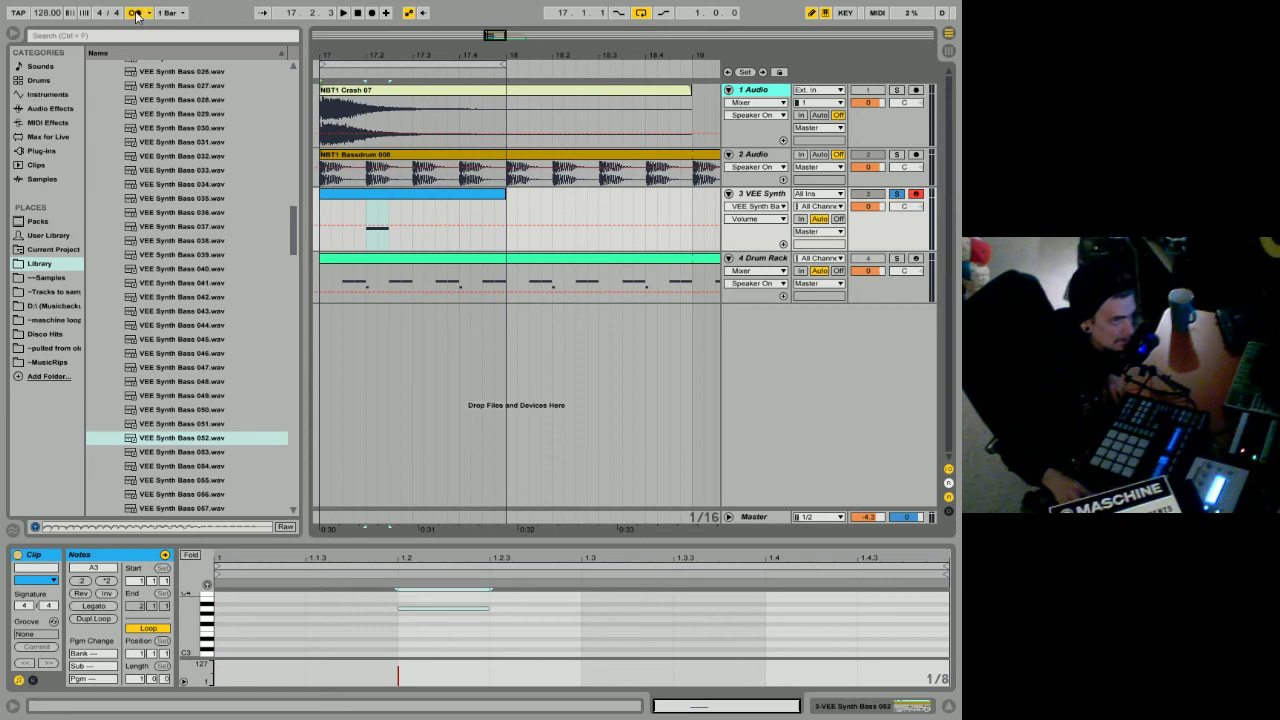
click(343, 13)
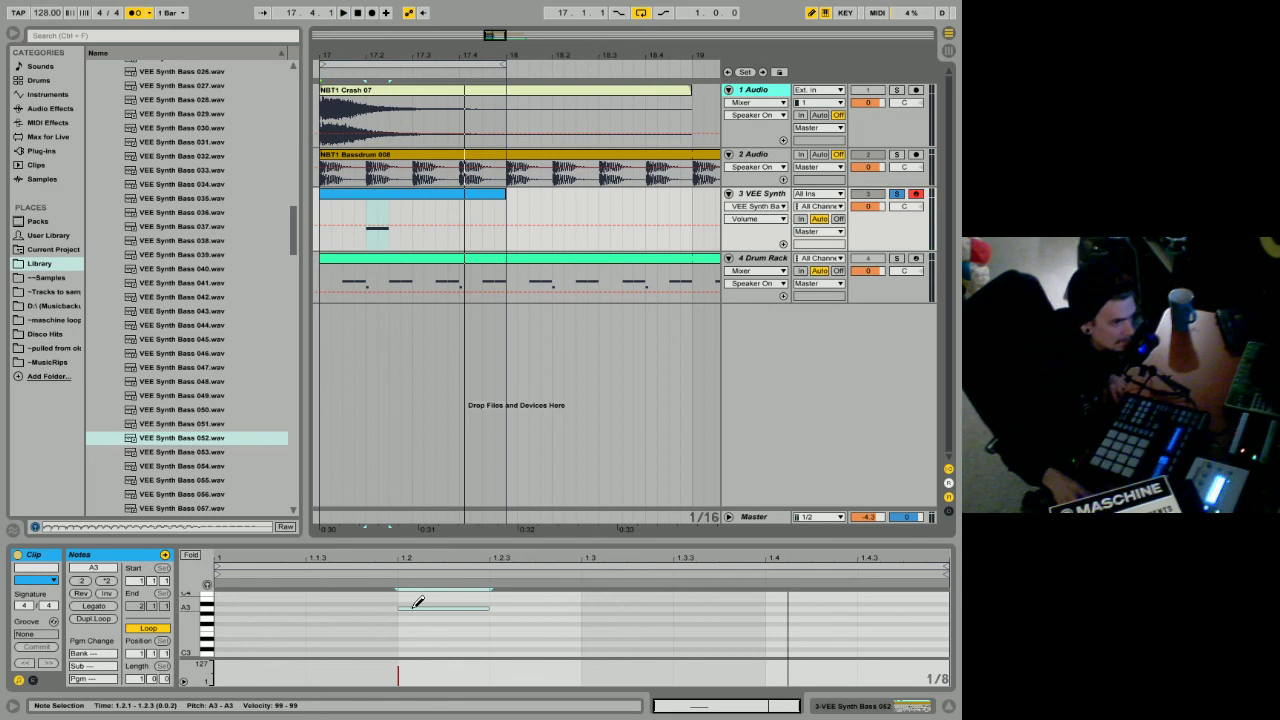
right_click(318, 620)
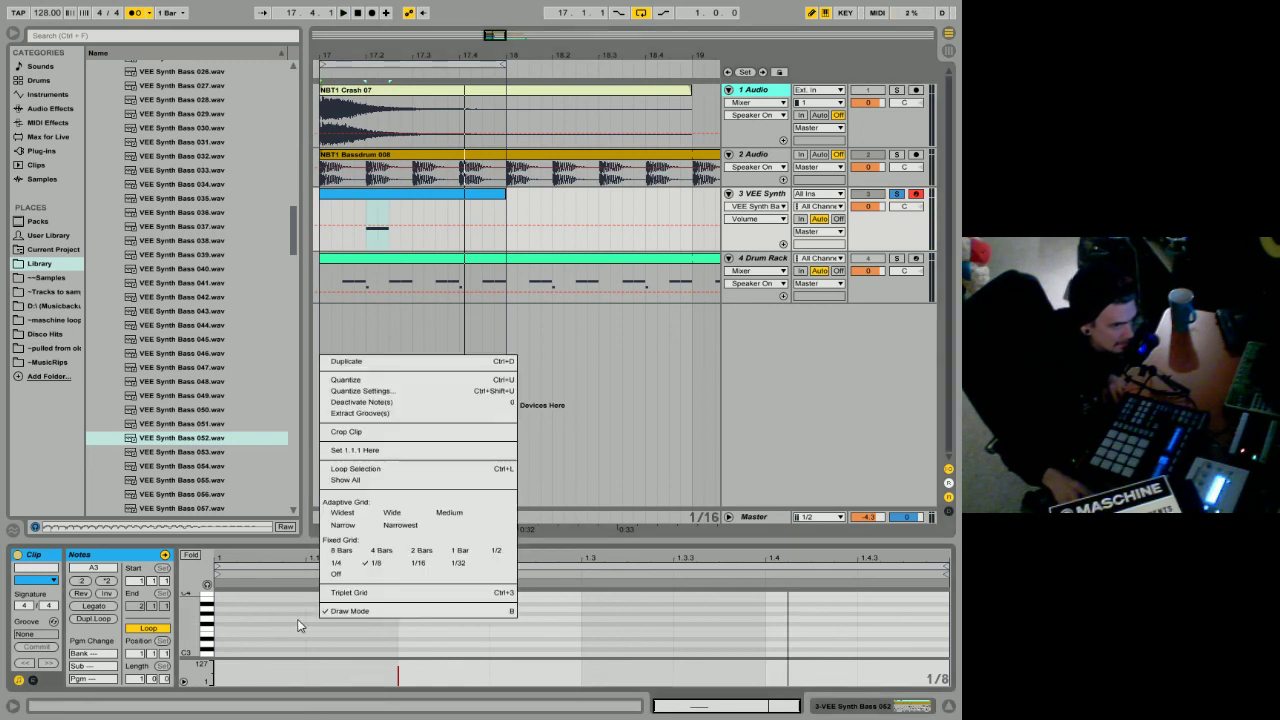
click(298, 556)
Step: Draw an eighth-note A3 at 1.1.3 in the bass clip and remove the A3 note at 1.2
key(ctrl+a)
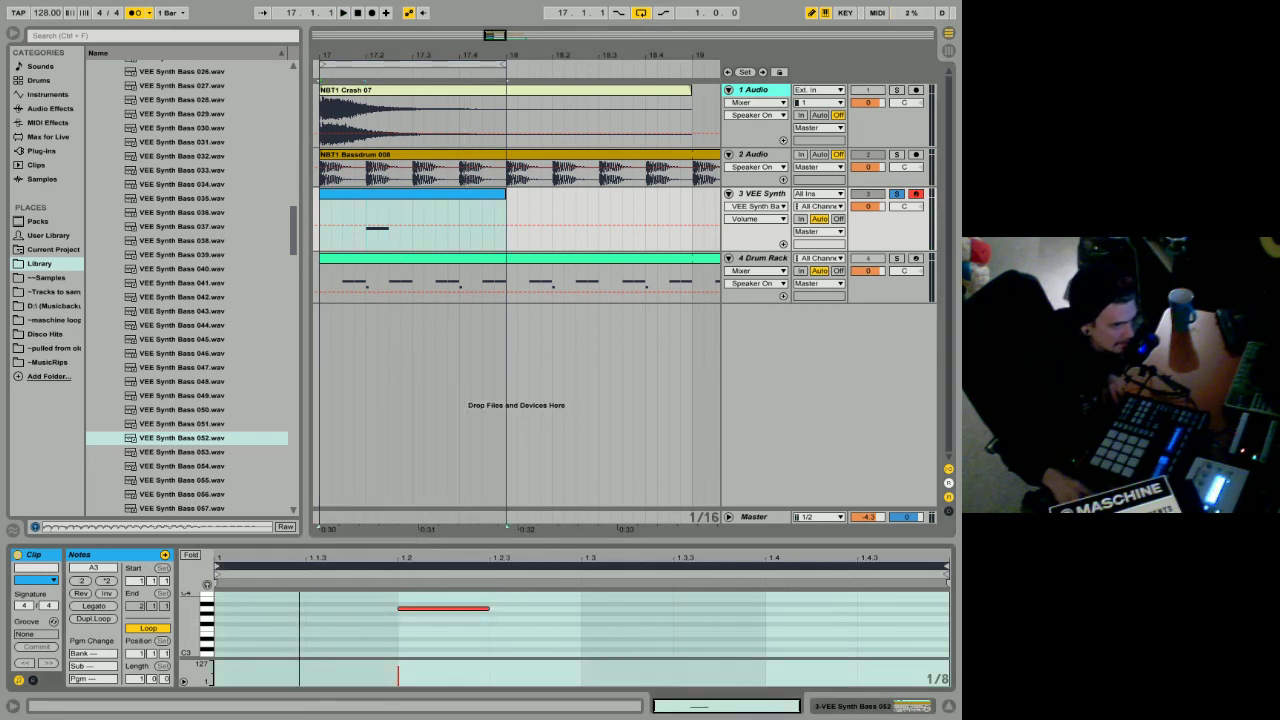
click(379, 607)
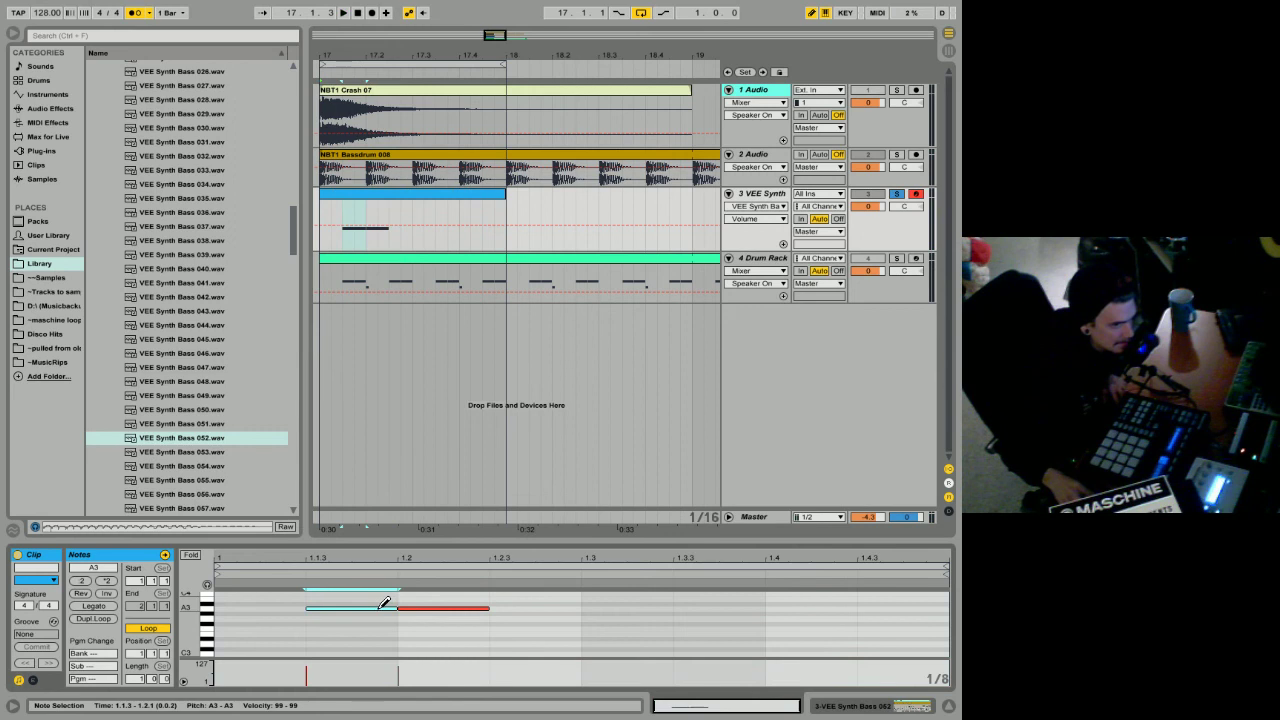
click(411, 607)
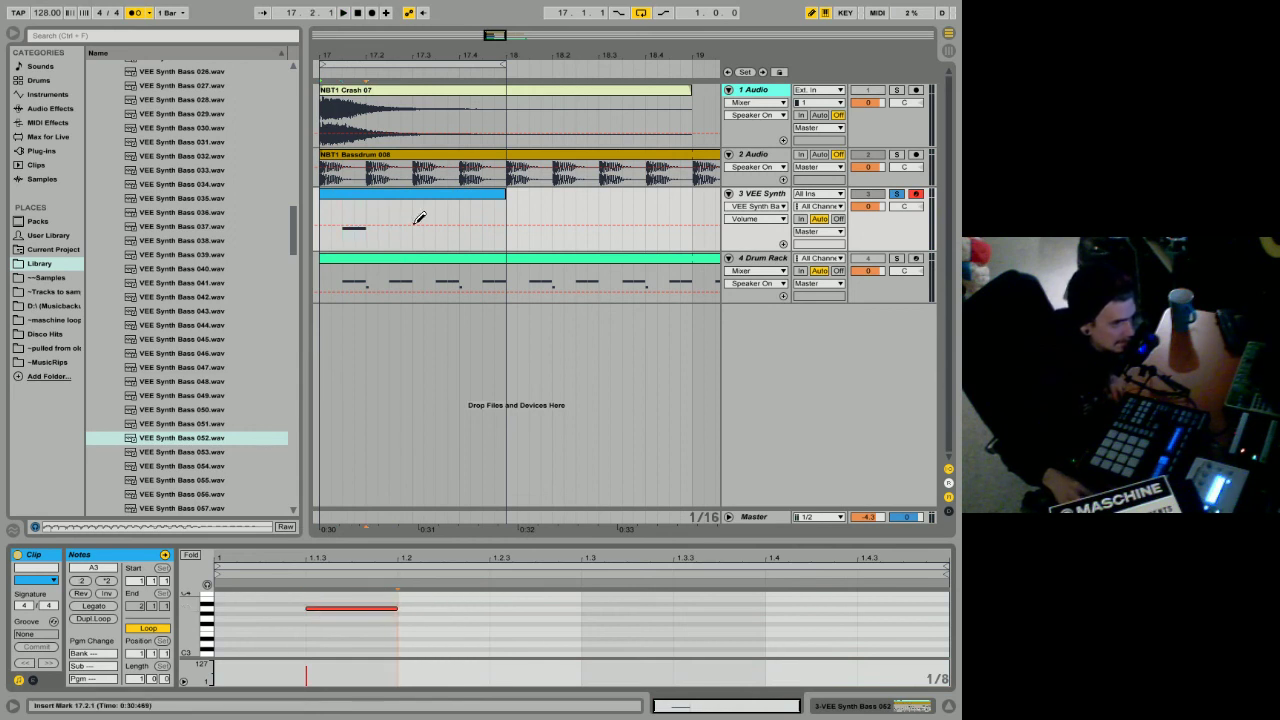
Step: Duplicate the first beat of the VEE Synth clip across bar 17 and consolidate the four pieces into one clip
key(space)
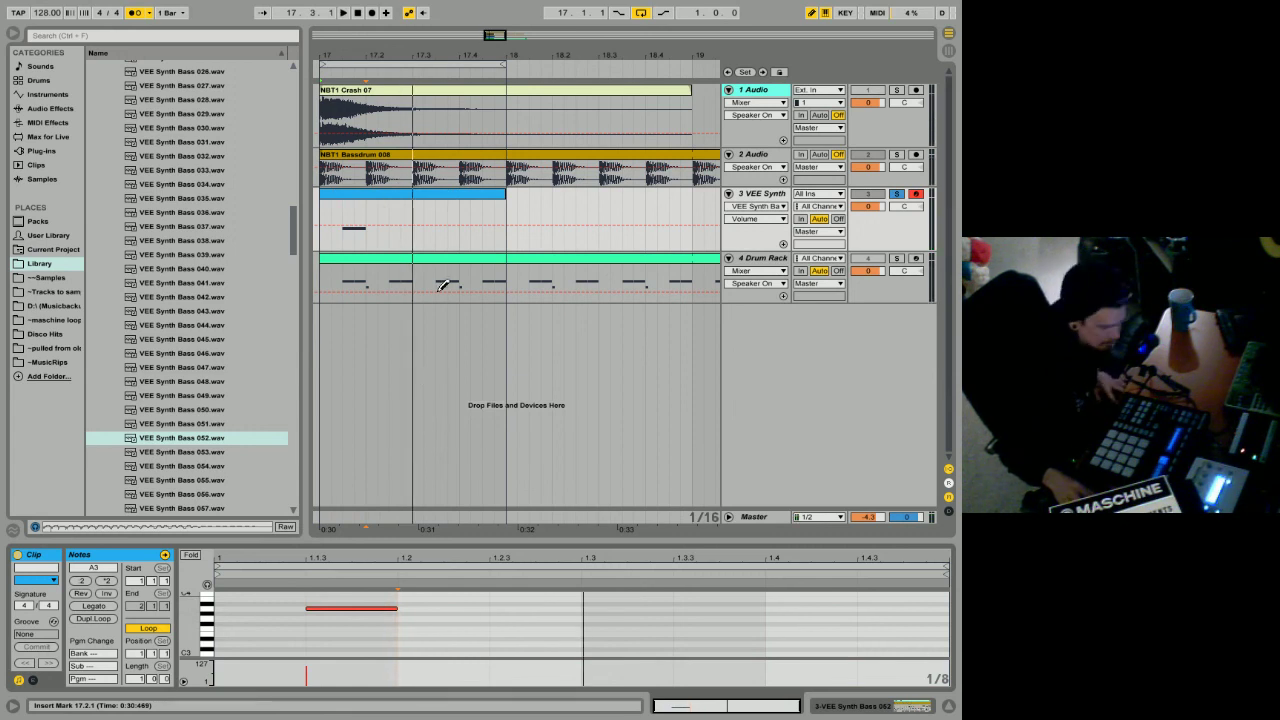
key(space)
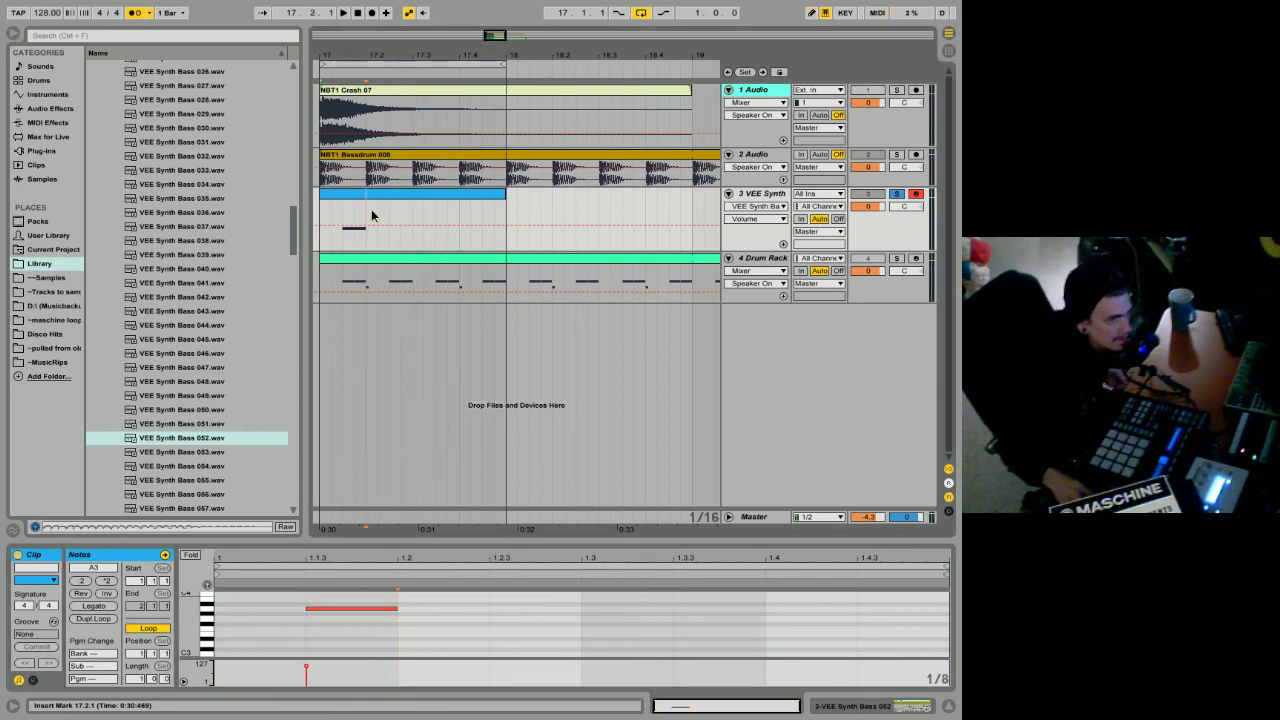
mouse_move(366, 215)
mouse_down()
mouse_move(329, 223)
mouse_move(357, 220)
mouse_up()
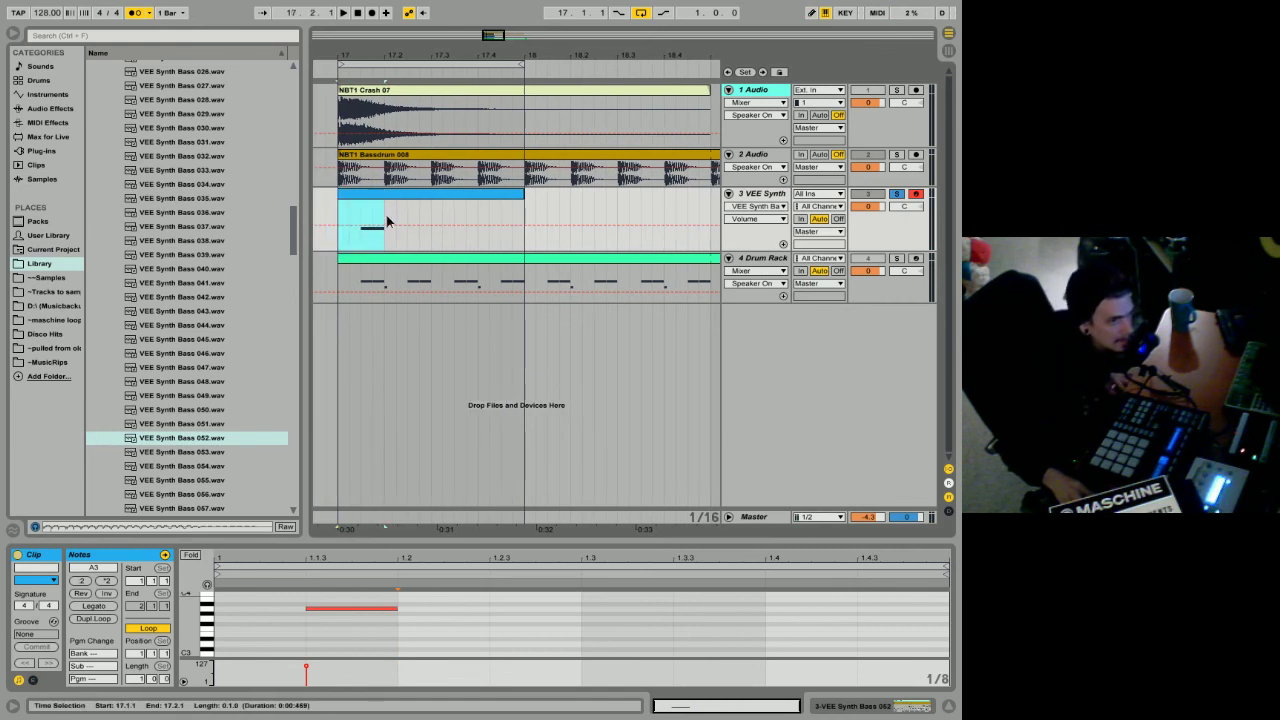
key(ctrl+d)
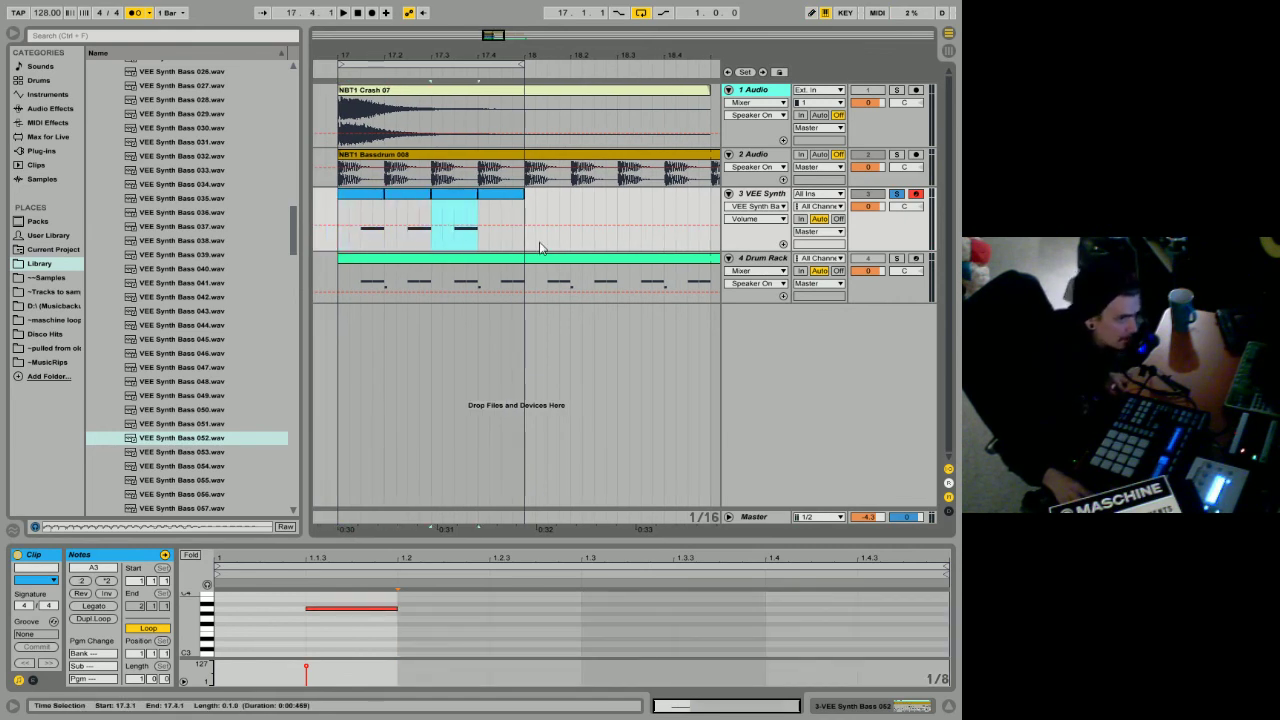
drag(523, 219, 352, 222)
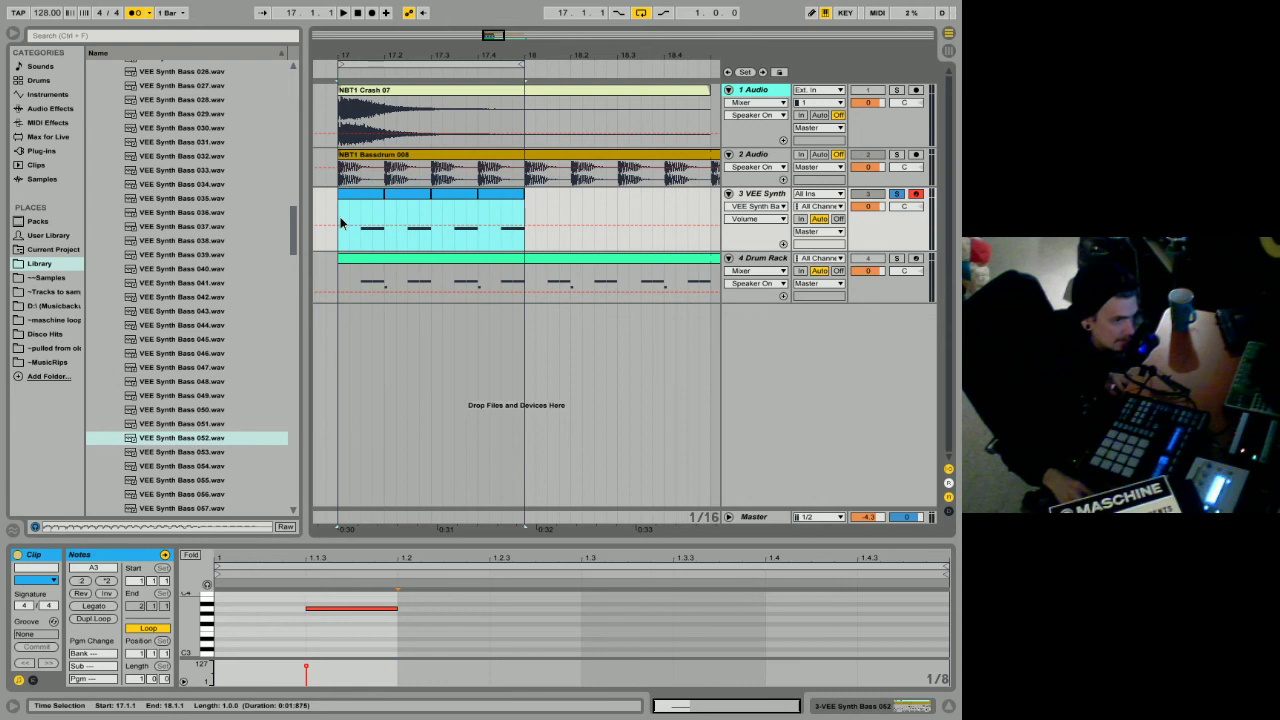
right_click(367, 198)
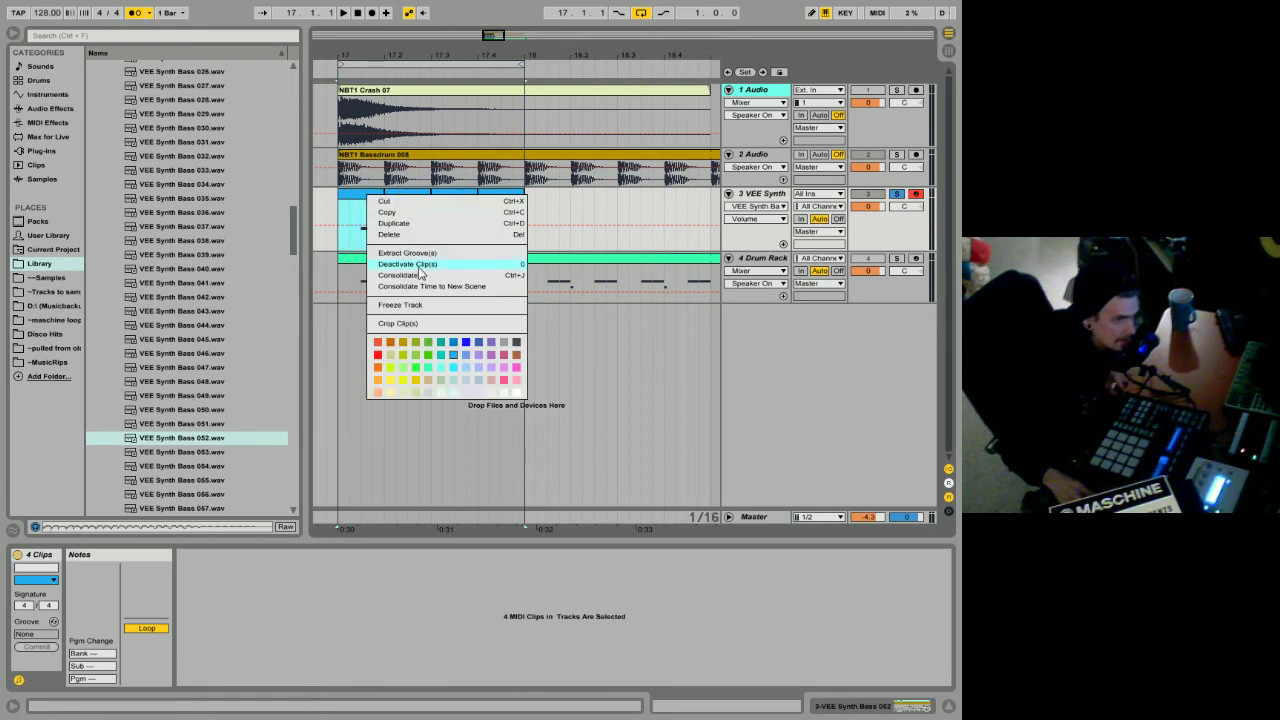
click(421, 275)
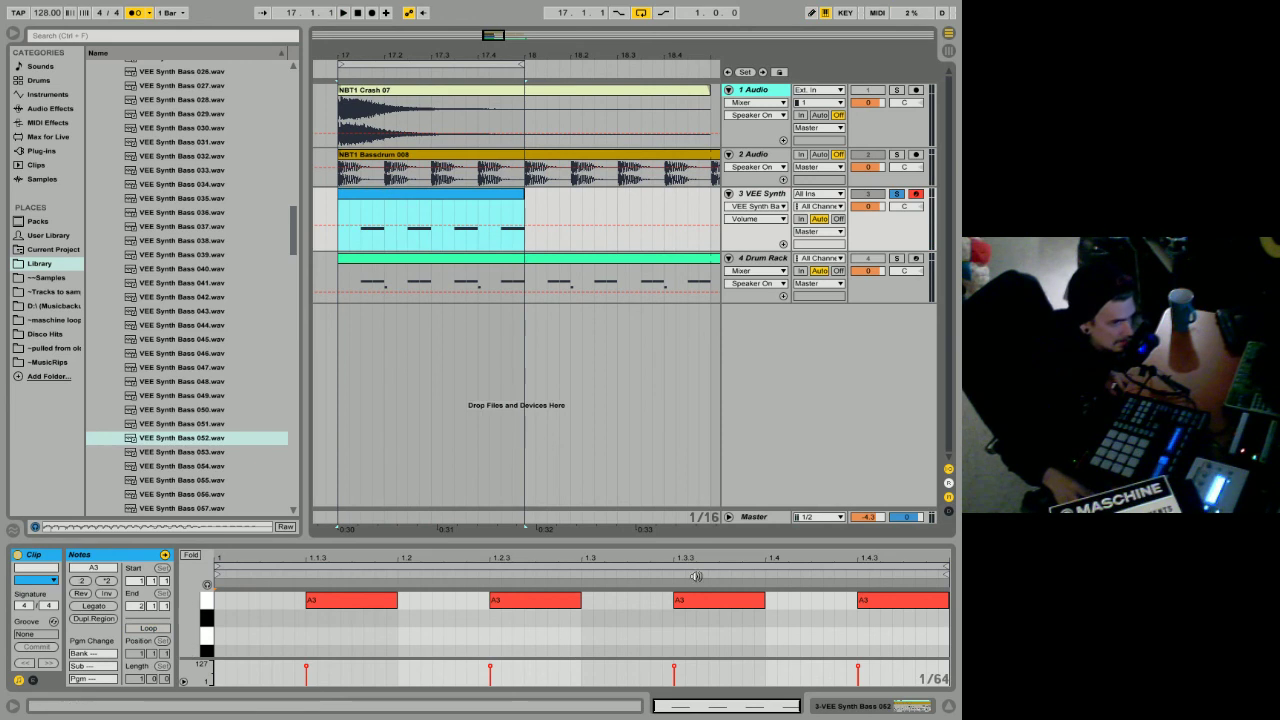
Step: Unsolo the VEE Synth track, turn off the metronome and play the bass line against the bass drum
click(897, 193)
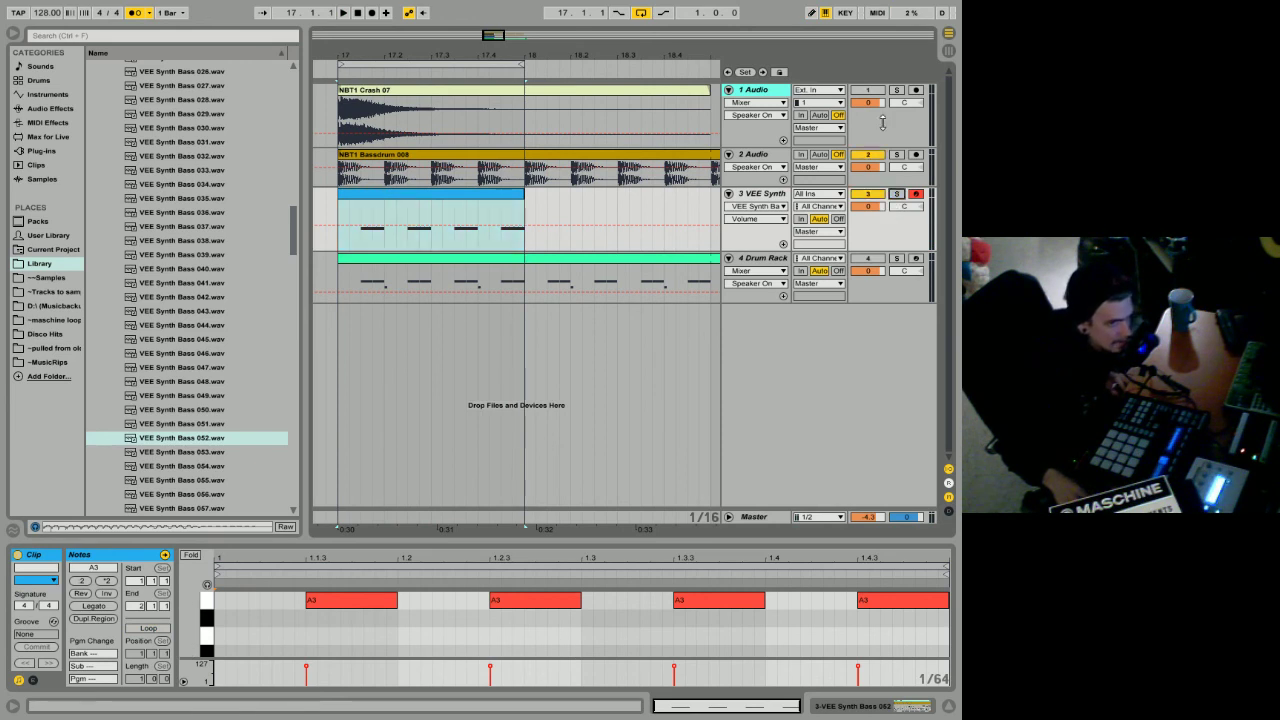
click(452, 160)
key(space)
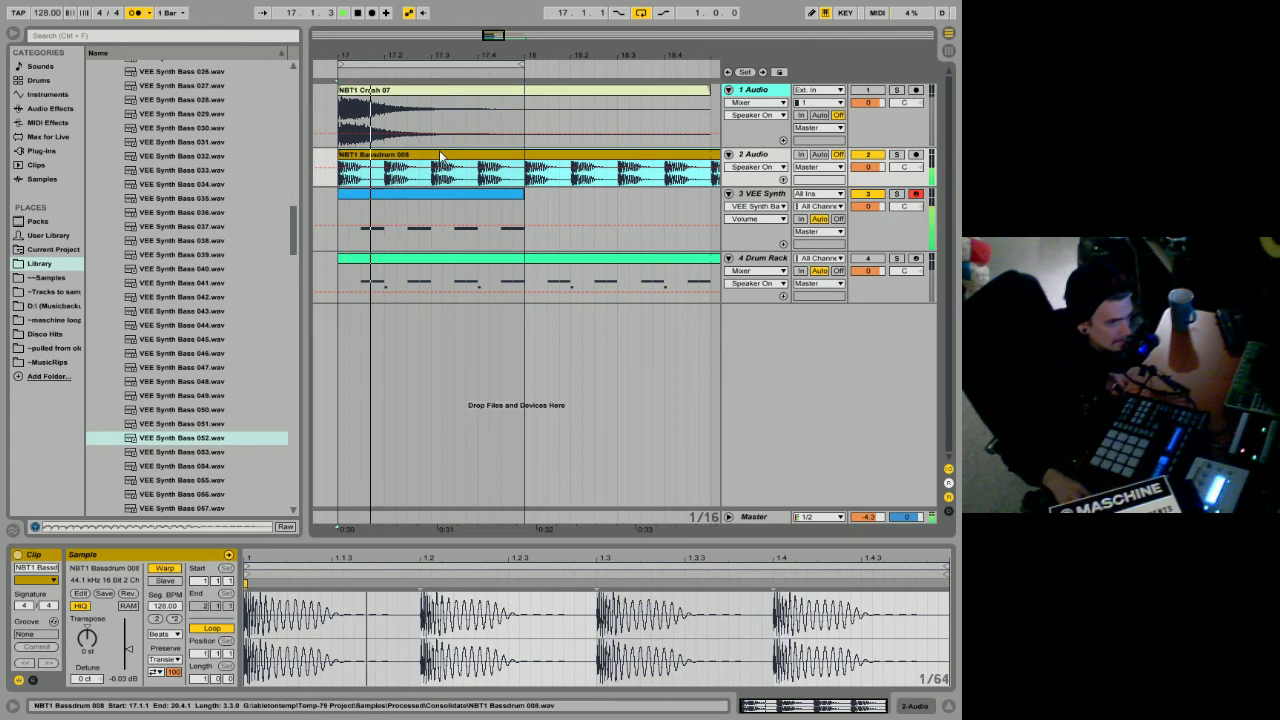
key(space)
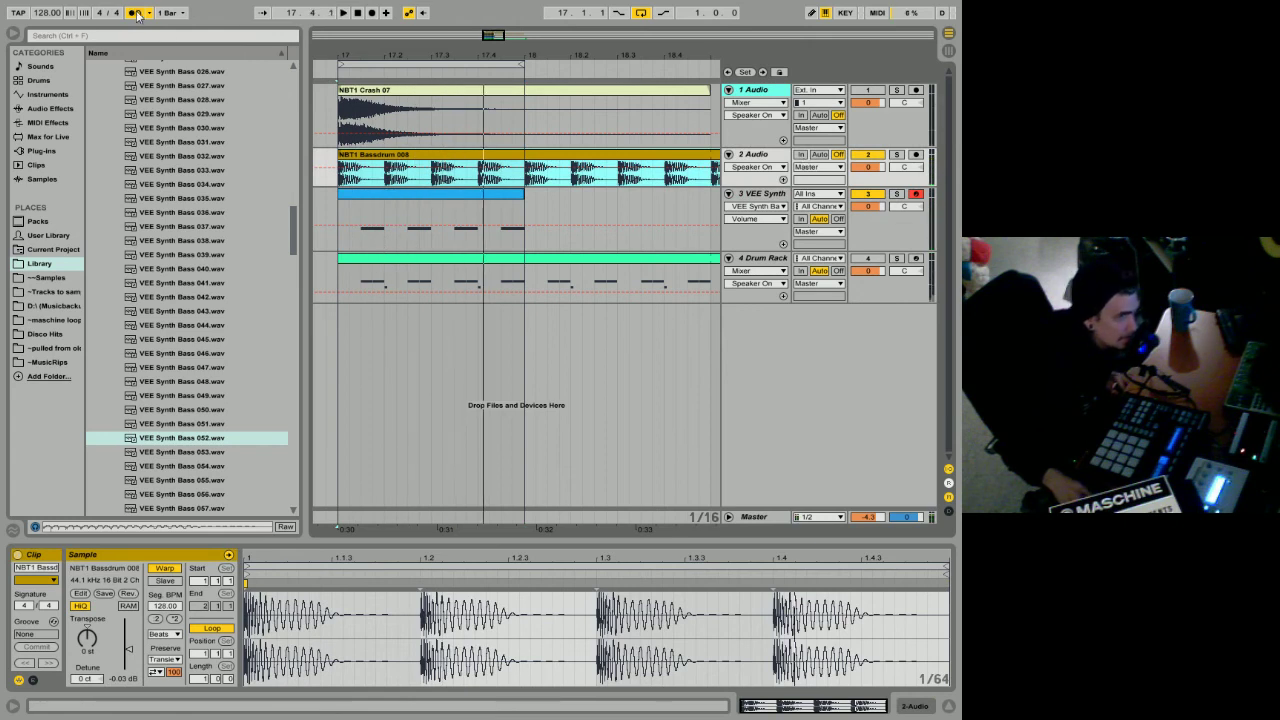
click(136, 13)
key(space)
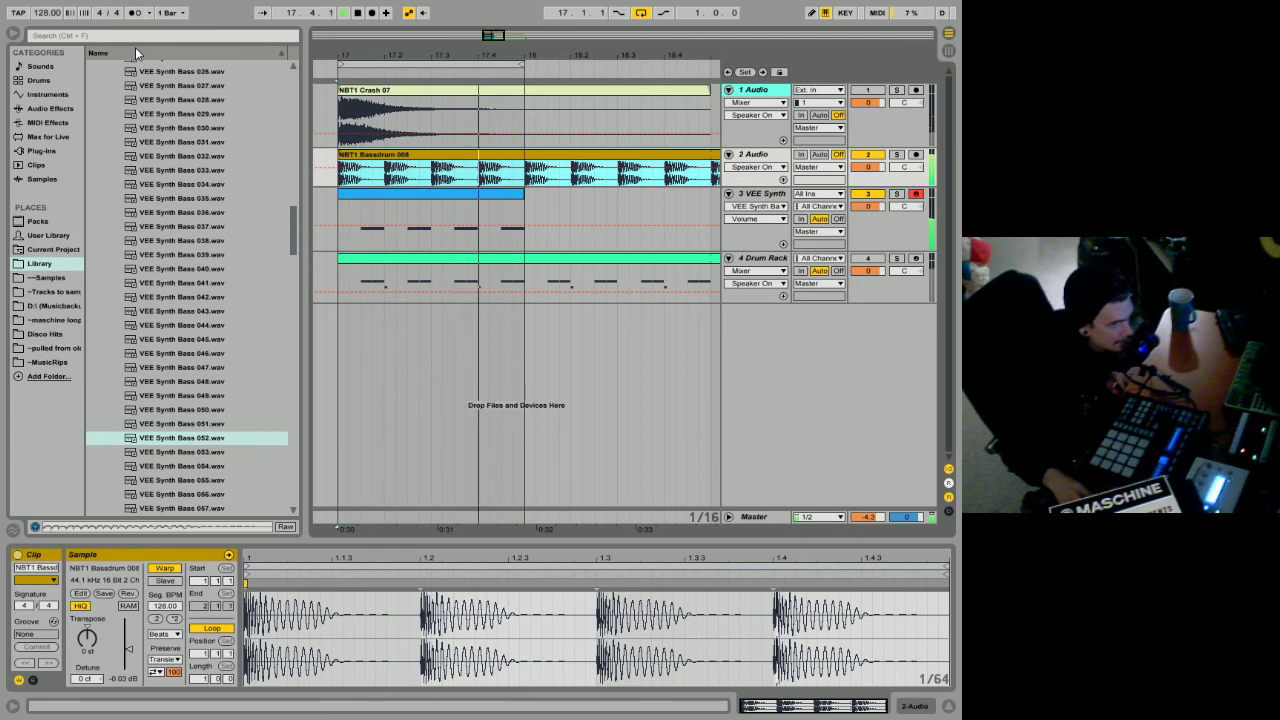
key(space)
Step: Transpose all four A3 notes in the bass clip down to G3, keeping their timing, while auditioning the loop
click(457, 199)
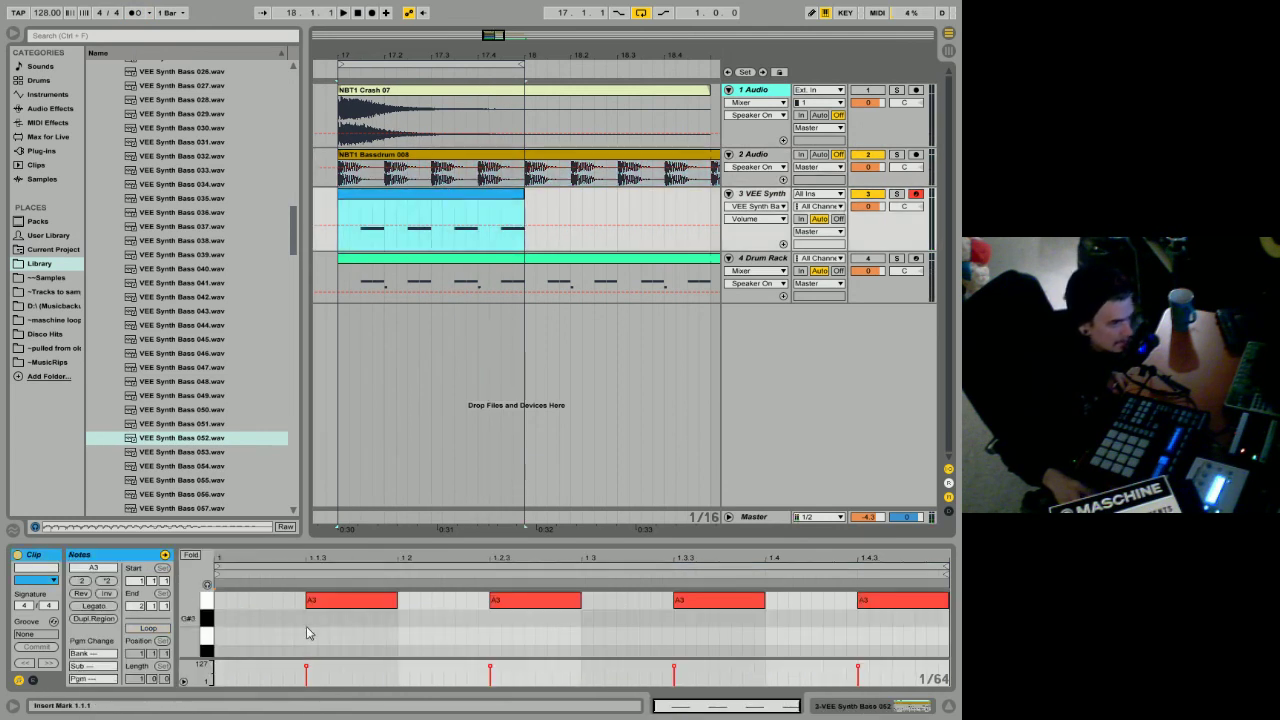
drag(306, 627, 890, 640)
key(space)
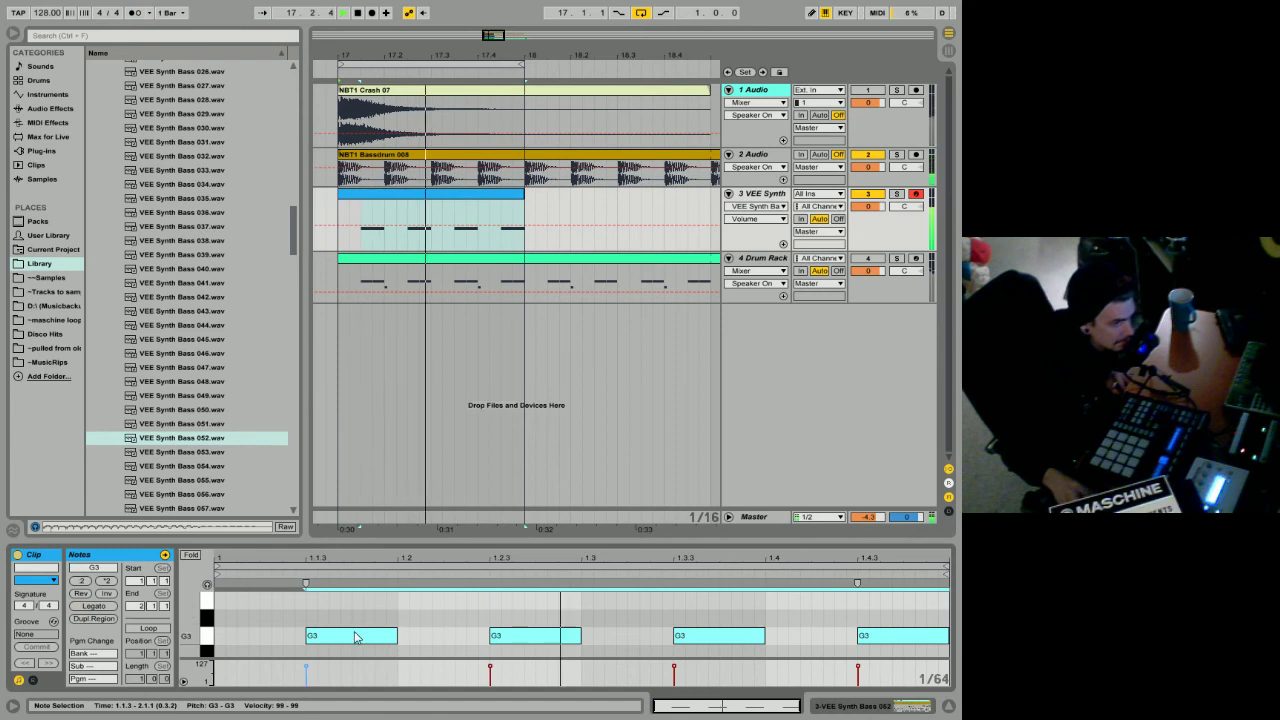
scroll(352, 638, down, 2)
drag(323, 600, 337, 646)
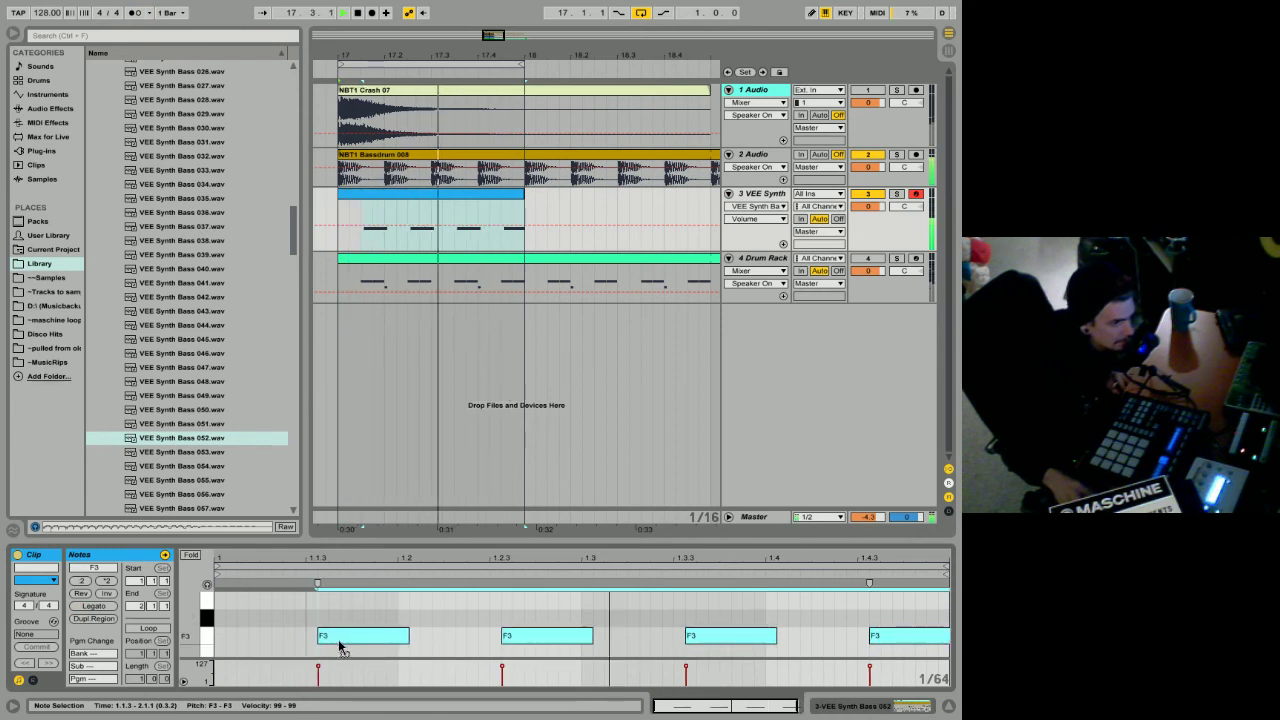
key(Up)
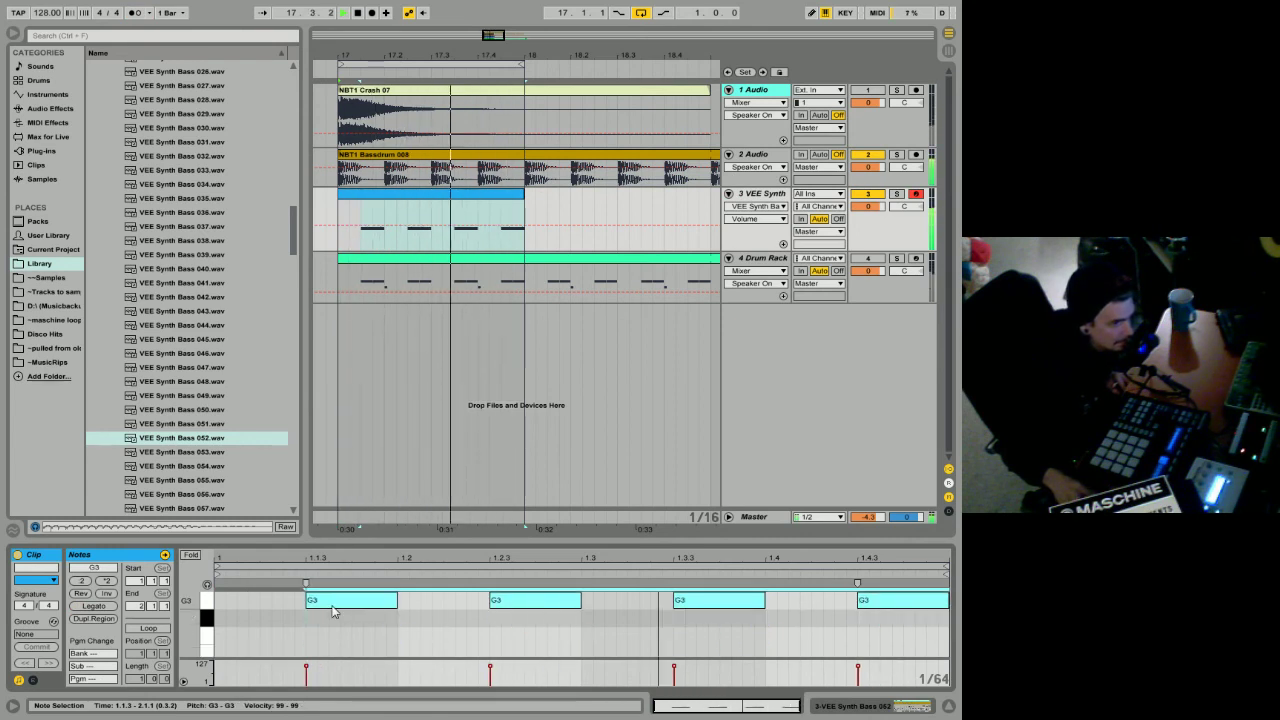
key(space)
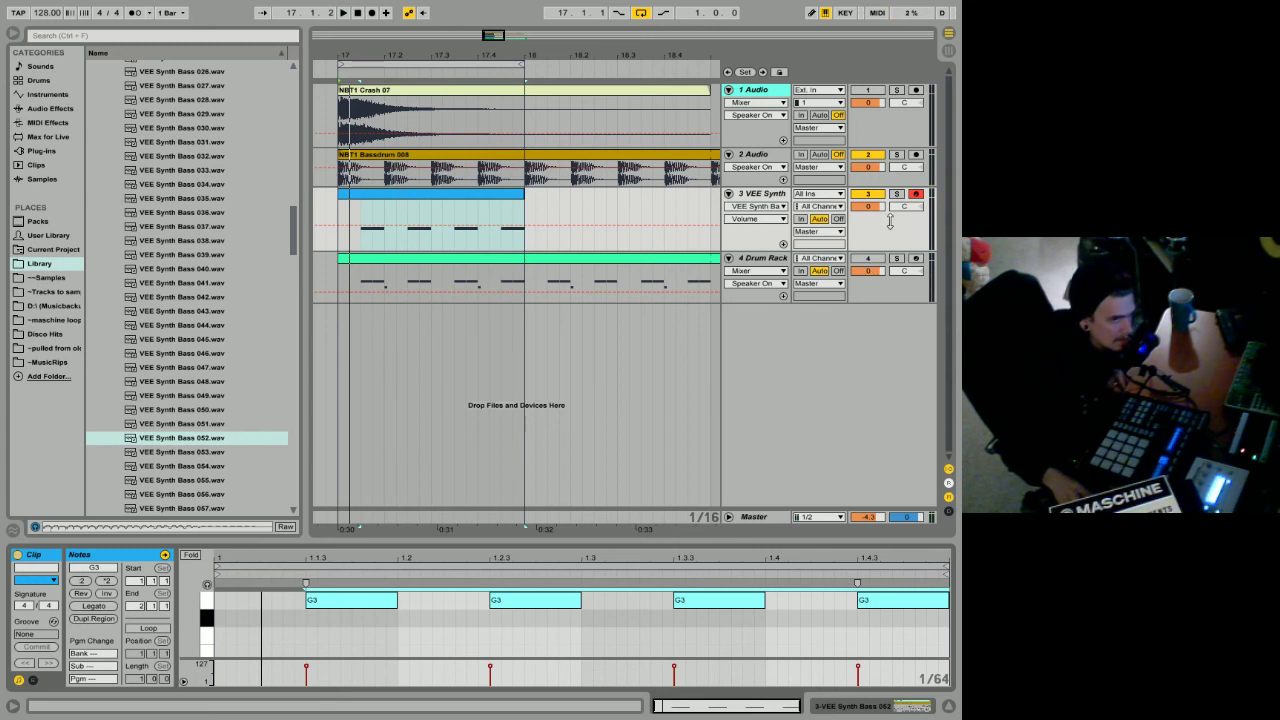
Step: Make the bass clip loop, extend it to bar 21 and set the arrangement loop to bars 17 to 21
click(470, 155)
click(462, 197)
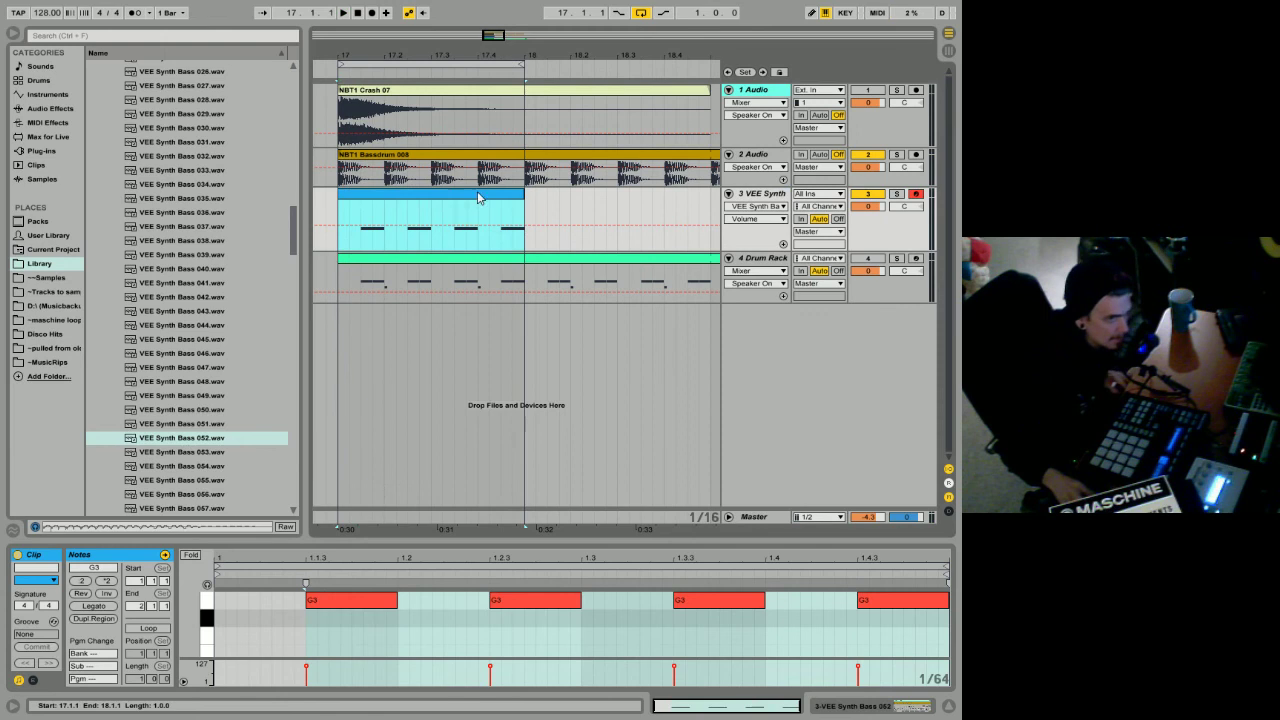
key(ctrl+l)
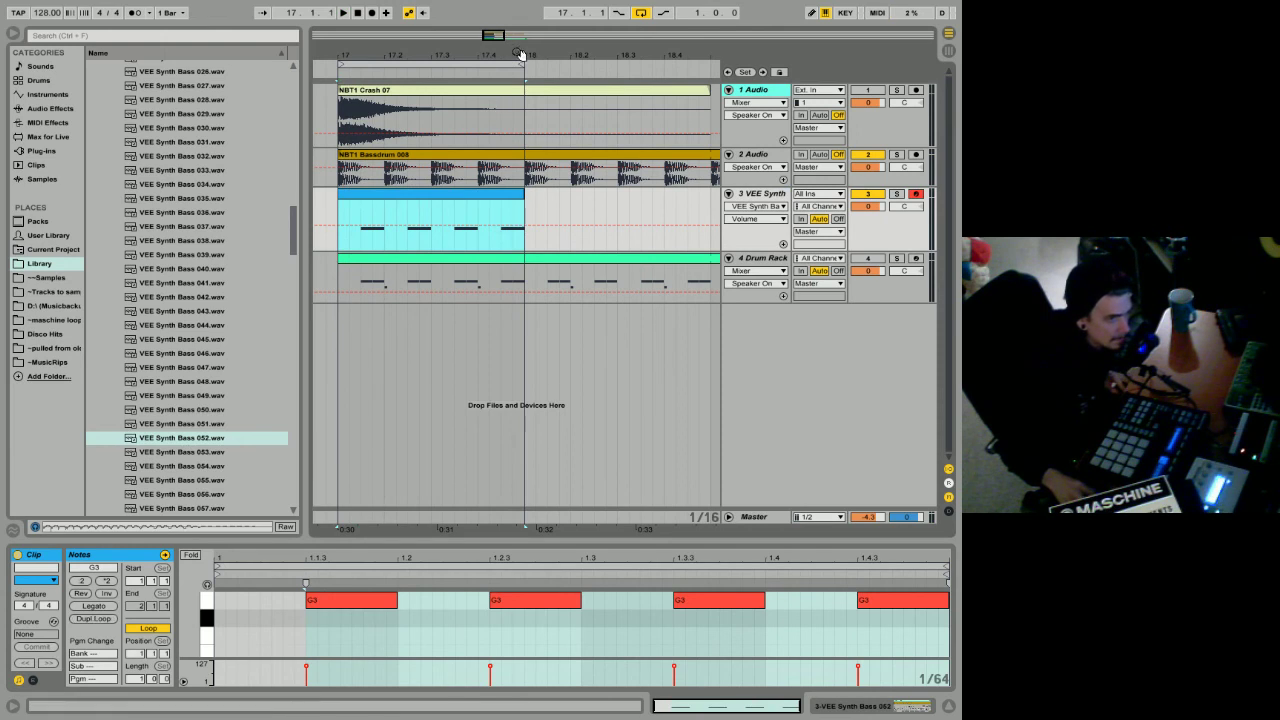
drag(519, 53, 371, 32)
drag(371, 195, 573, 214)
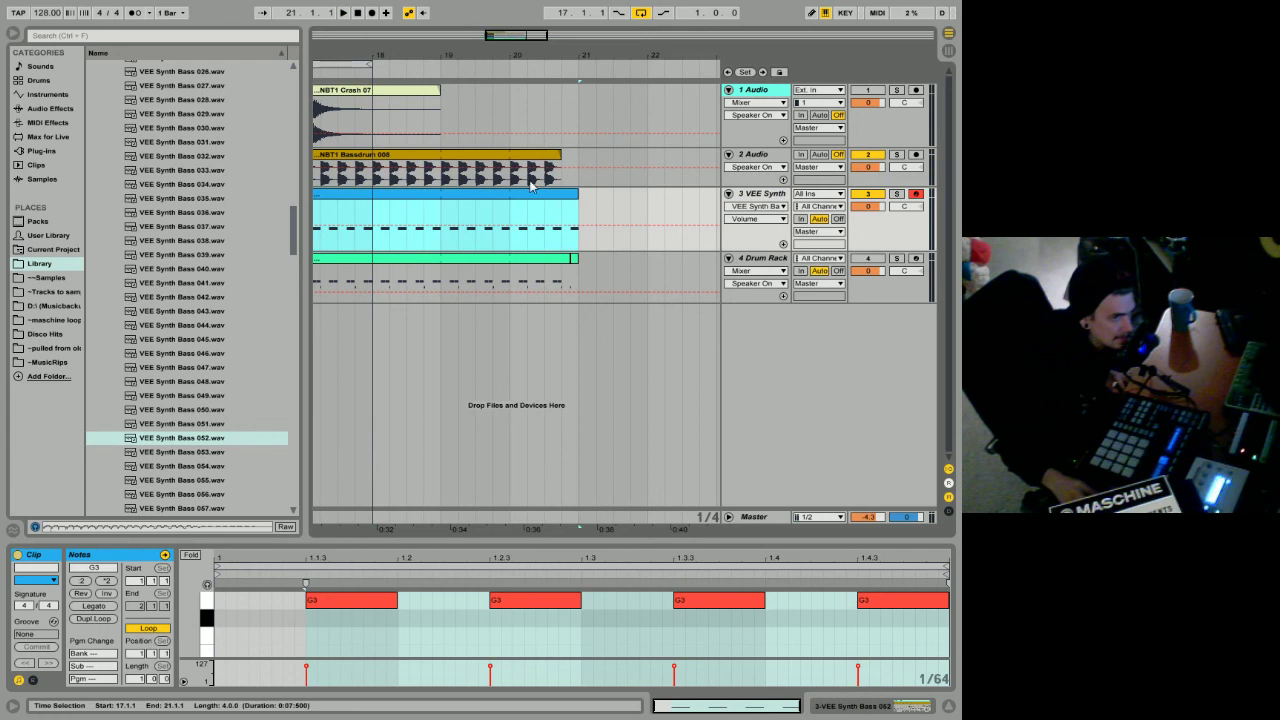
drag(374, 56, 643, 76)
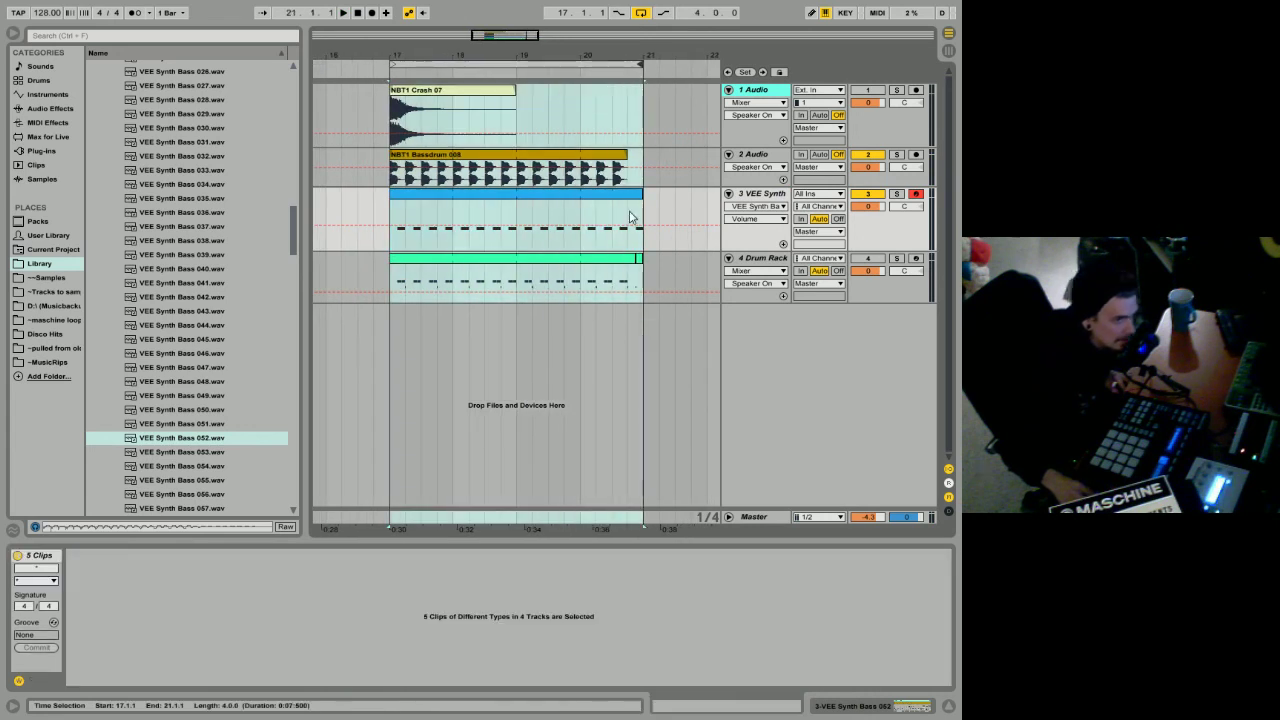
drag(639, 196, 648, 197)
click(636, 196)
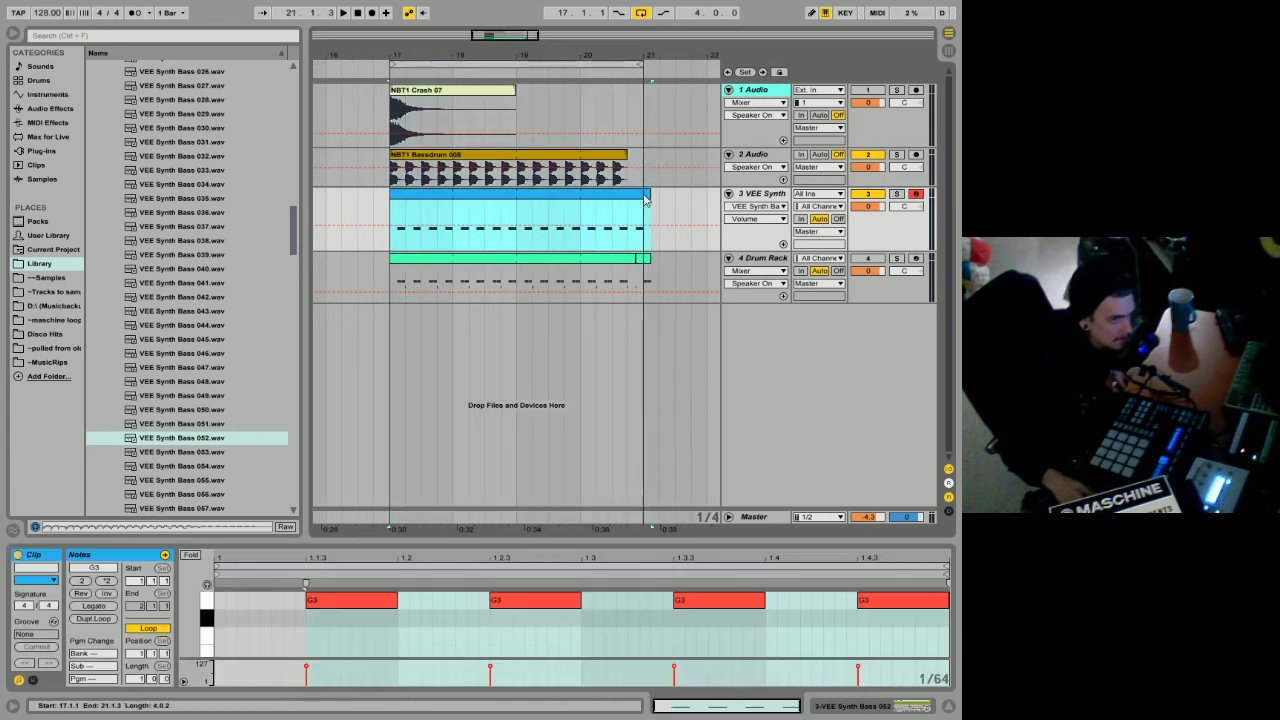
key(ctrl+z)
Step: Shorten the VEE Synth clip to end at 20.4.1 and play the loop with all four tracks active
click(641, 198)
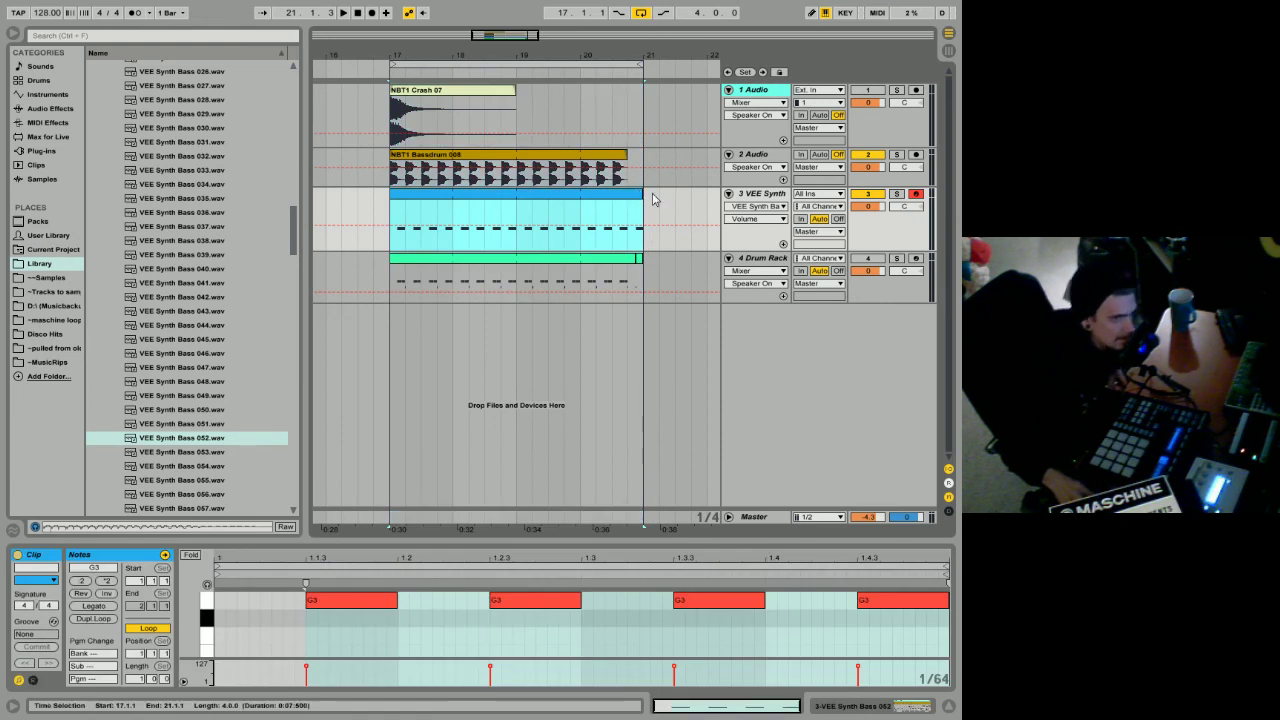
drag(640, 196, 627, 196)
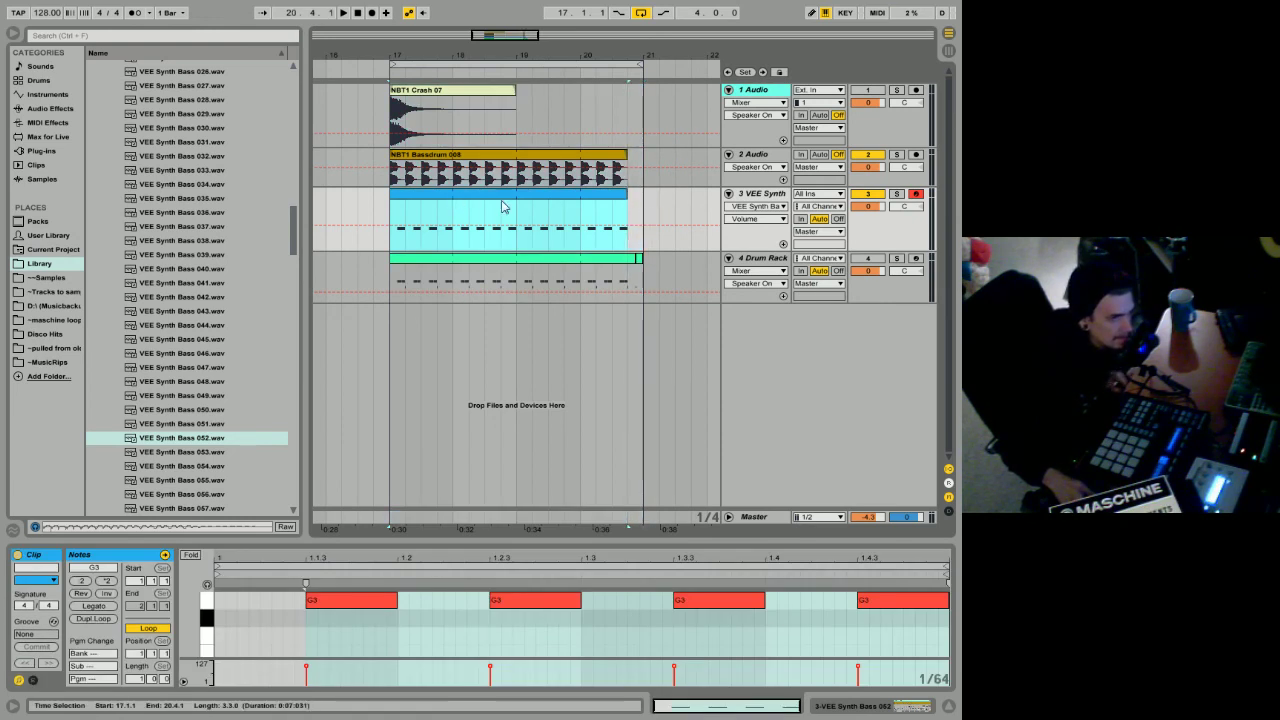
key(space)
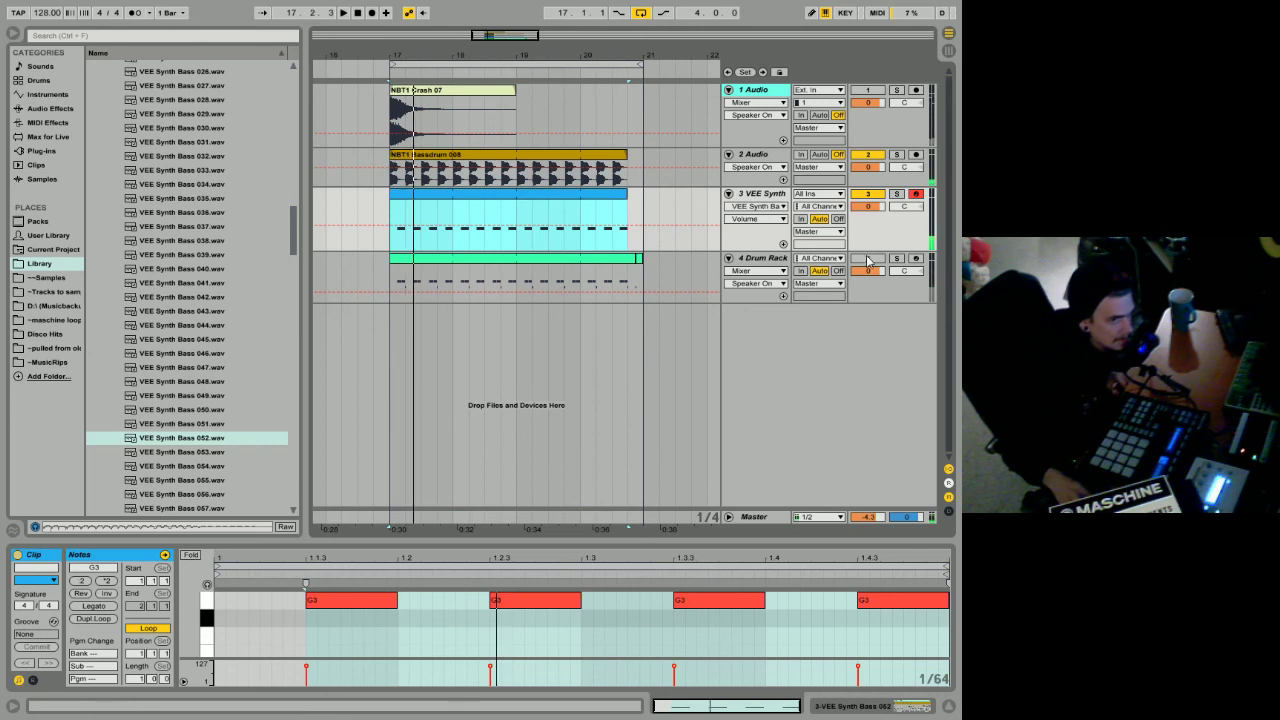
key(space)
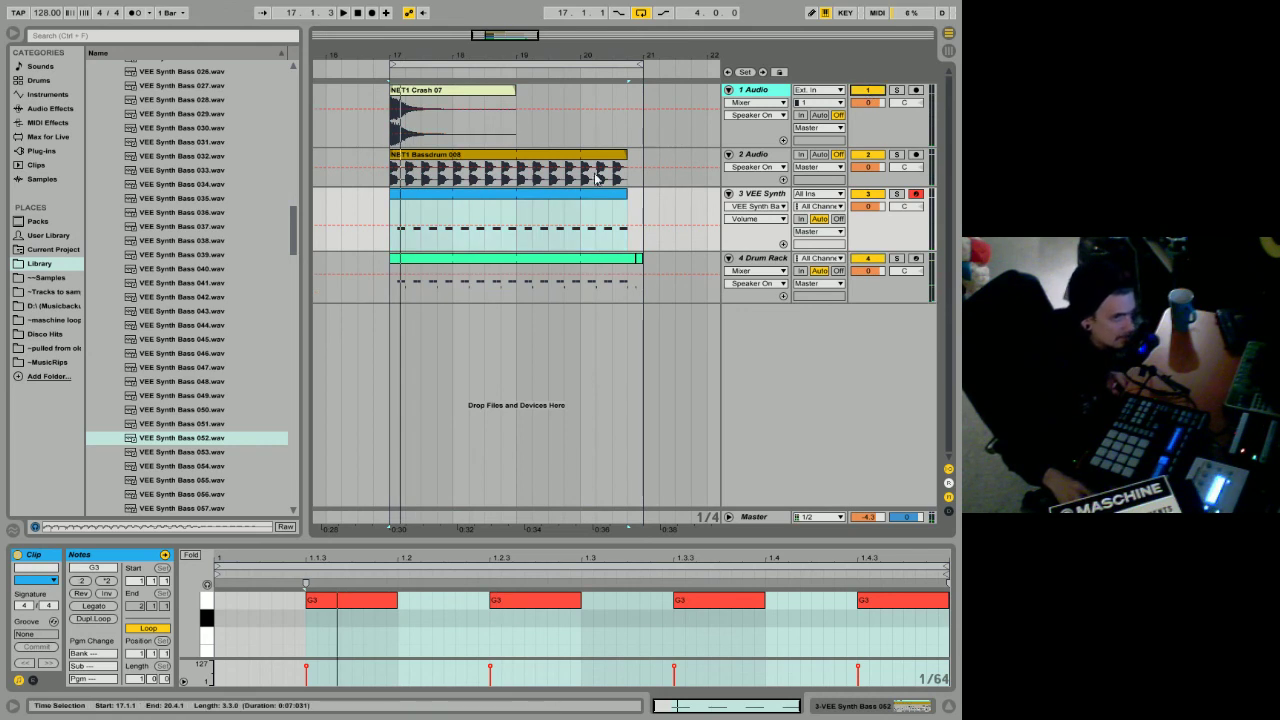
key(space)
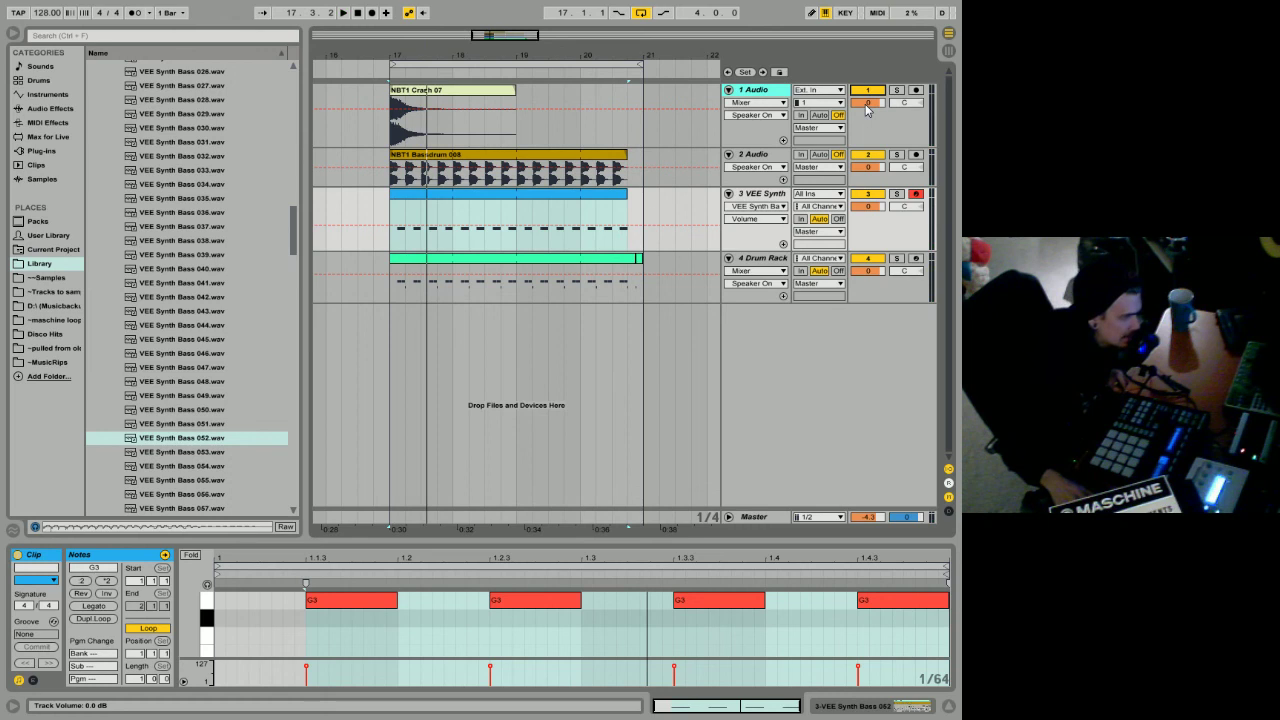
Step: Lower the crash track's volume to about -6 dB, soloing it to check the level and then unsoloing it
click(866, 104)
drag(866, 103, 866, 117)
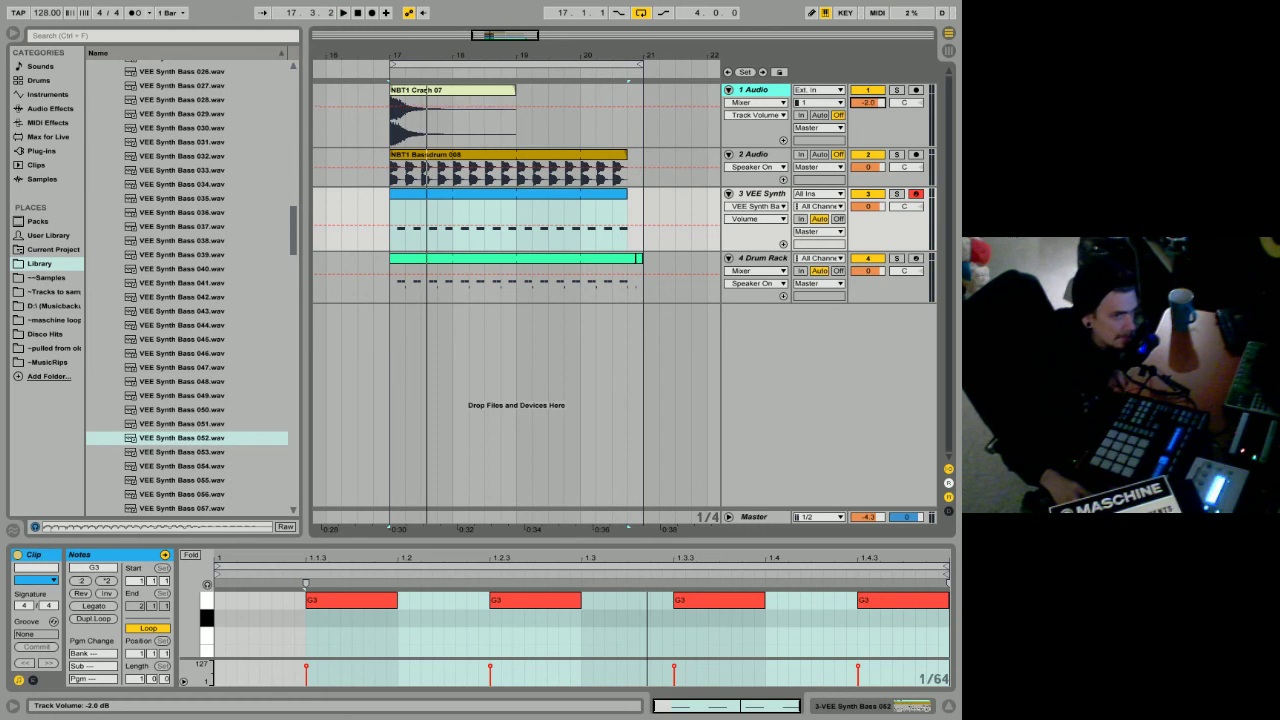
click(897, 90)
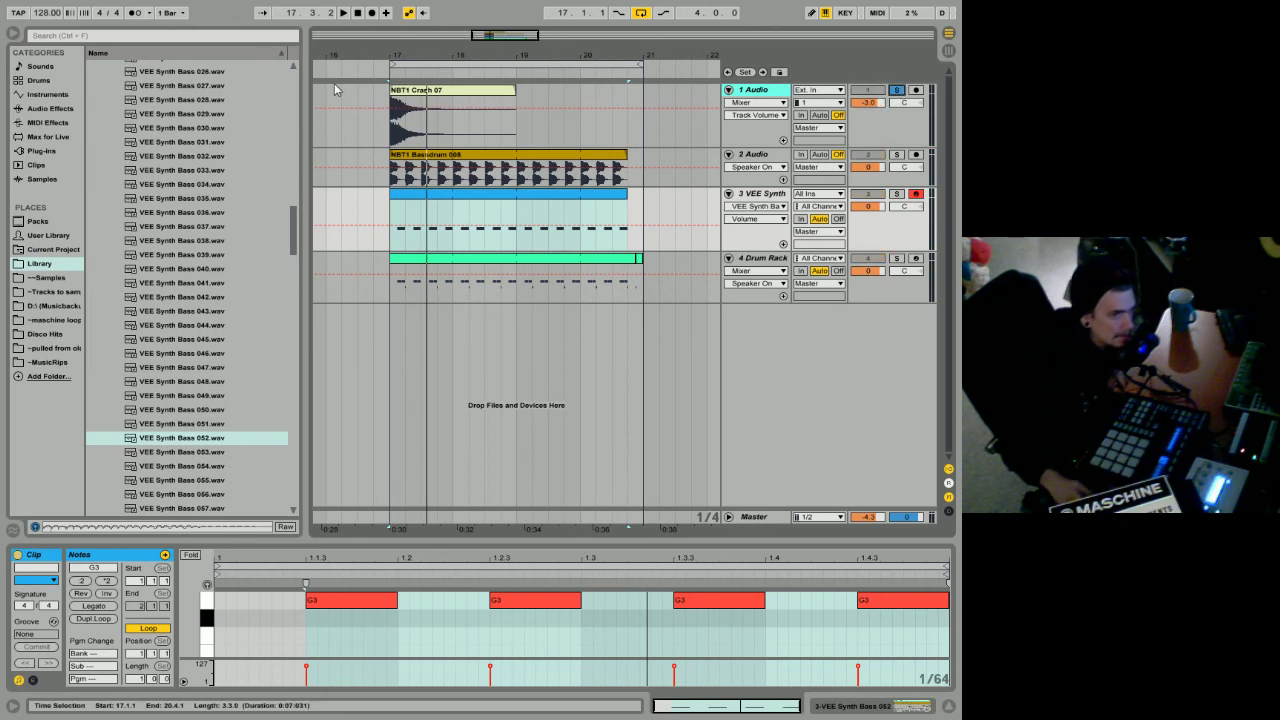
click(446, 106)
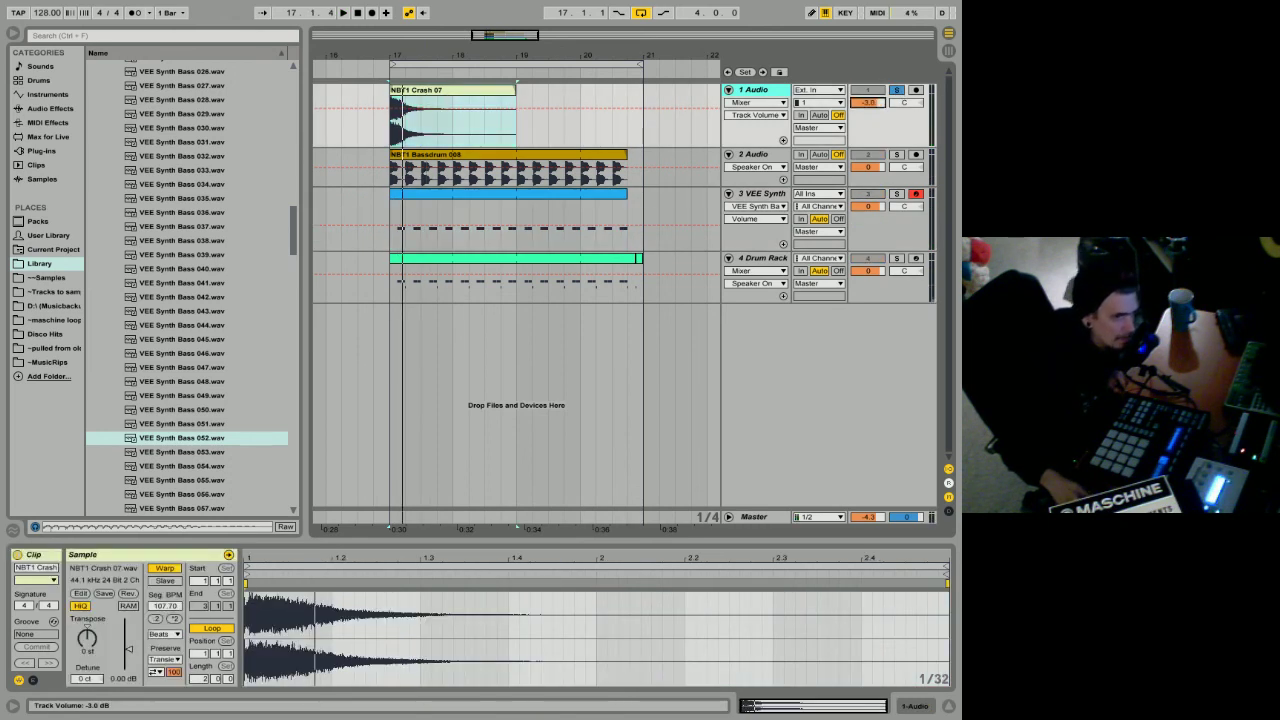
drag(866, 103, 866, 138)
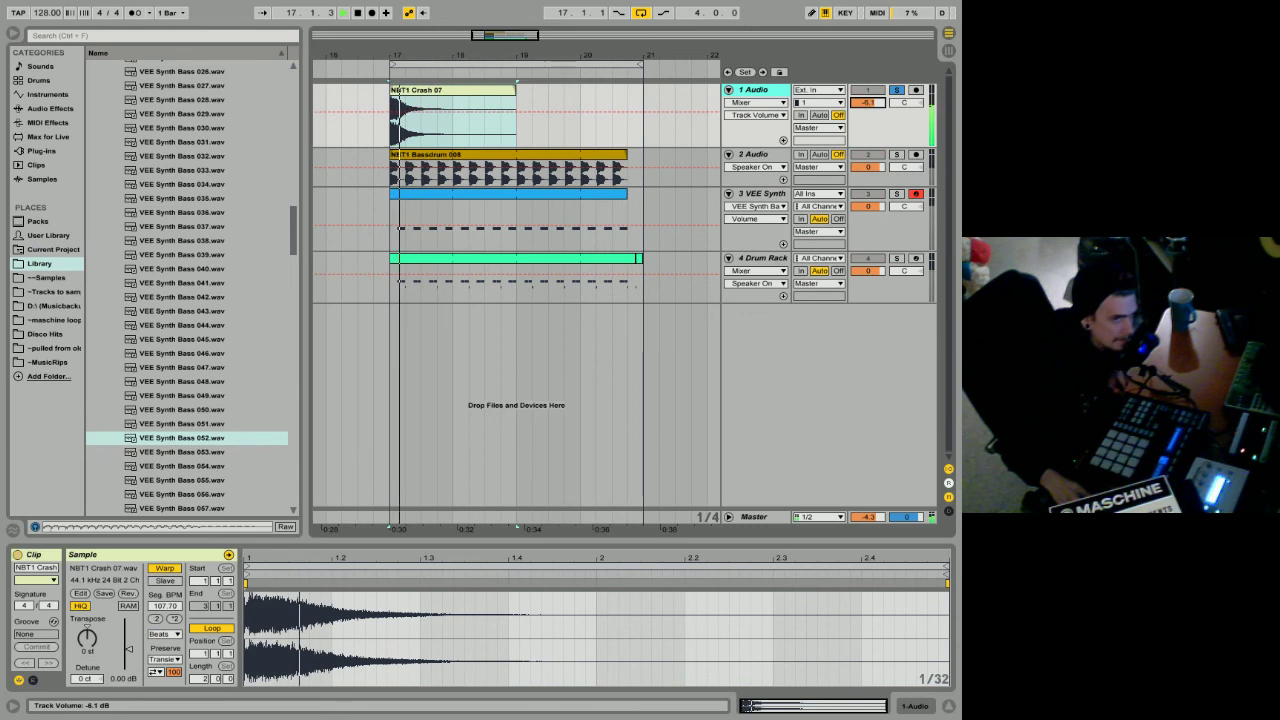
click(895, 91)
click(895, 91)
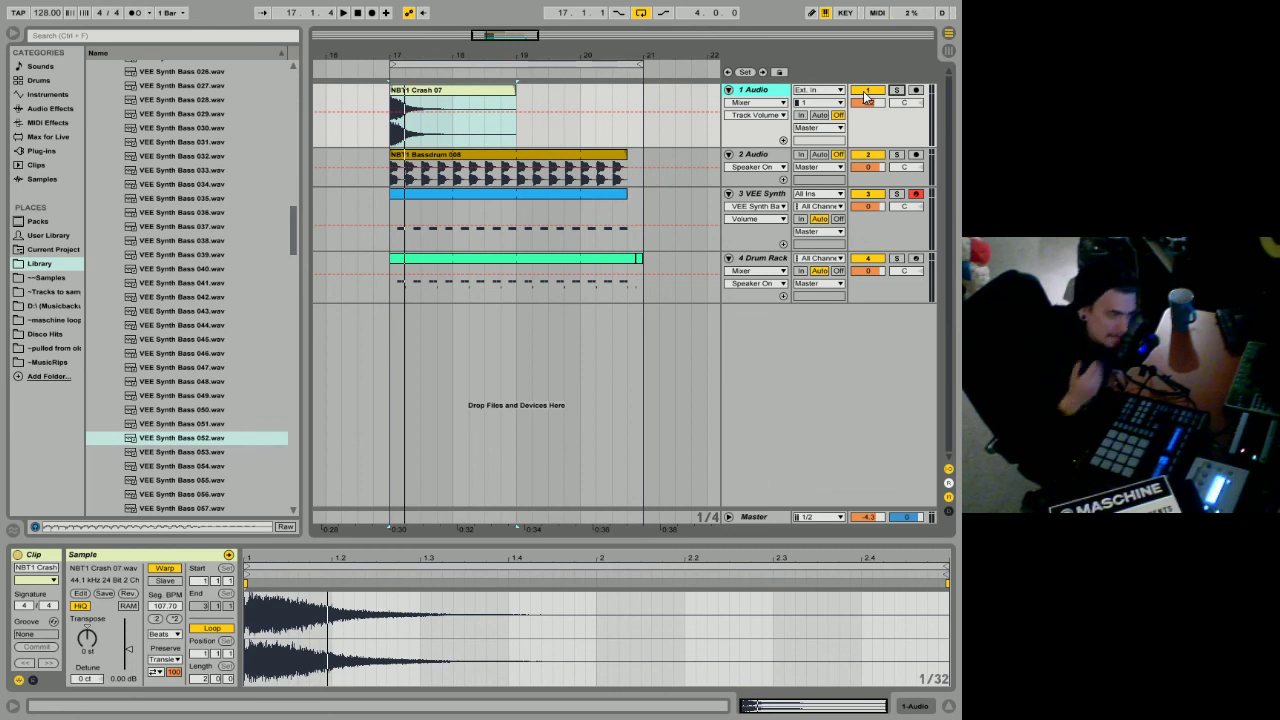
drag(866, 100, 866, 120)
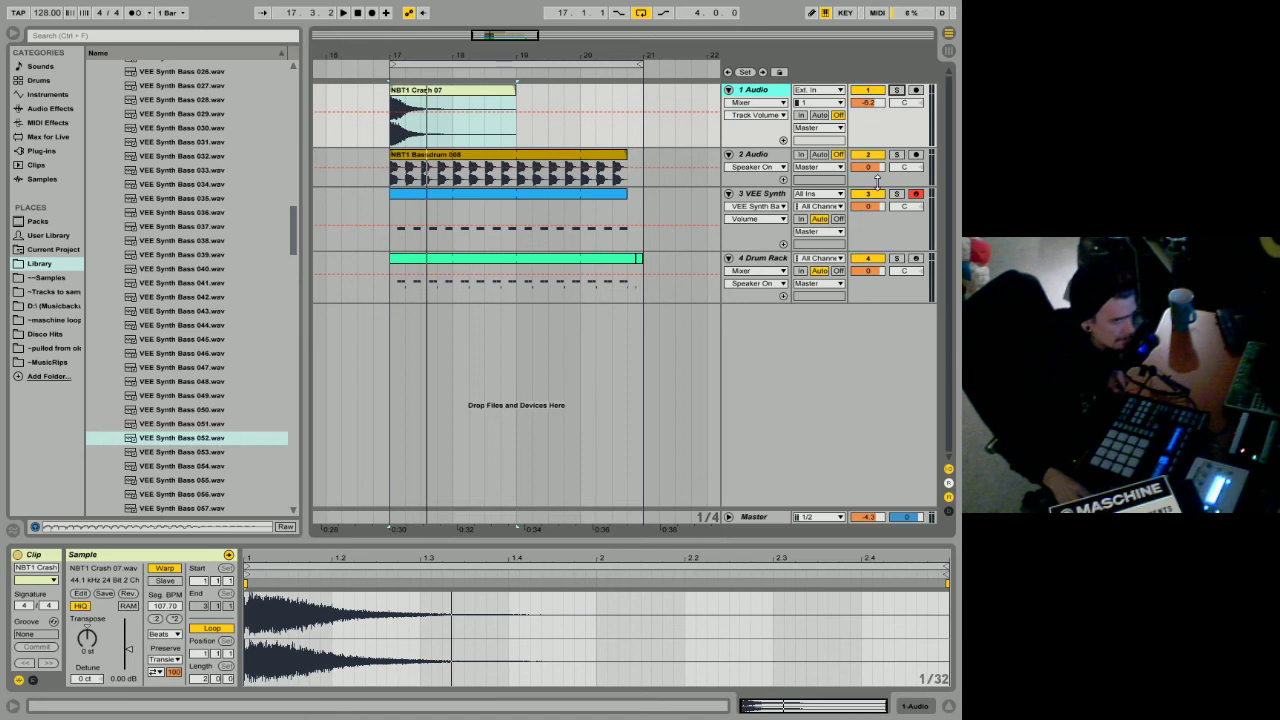
Step: Play the full loop and open the VEE Synth track's sampler device
key(space)
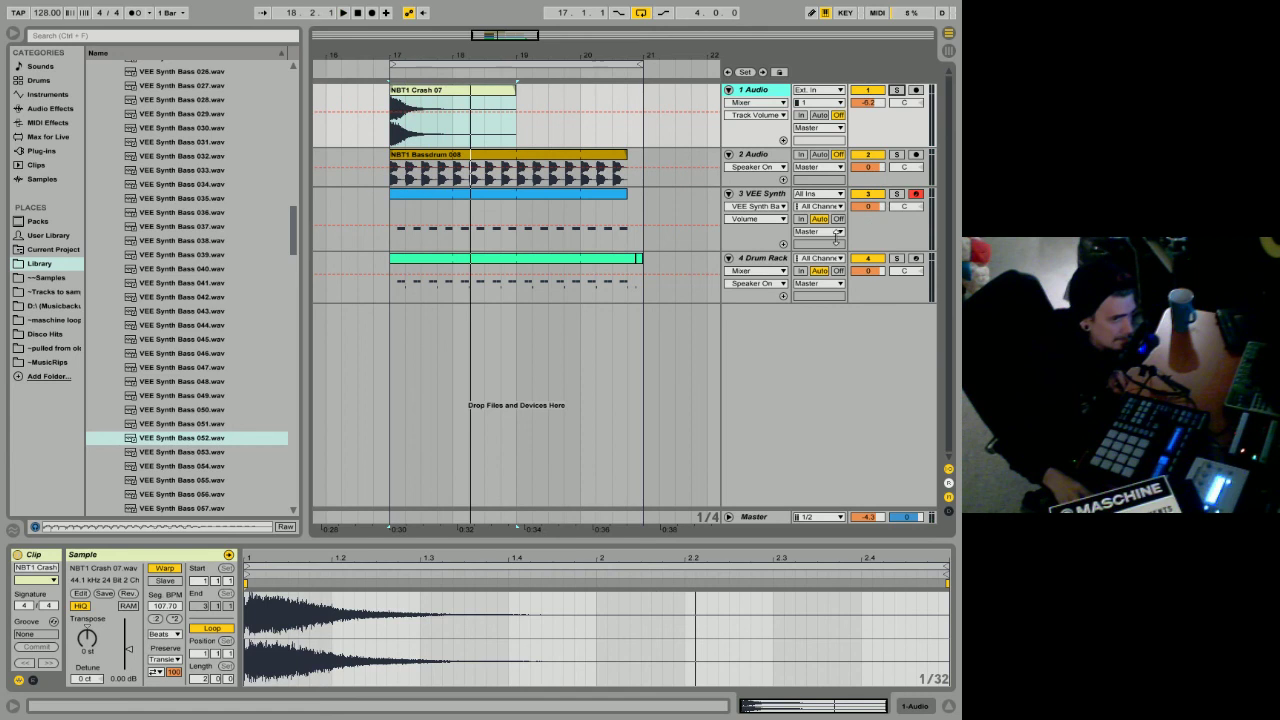
click(762, 199)
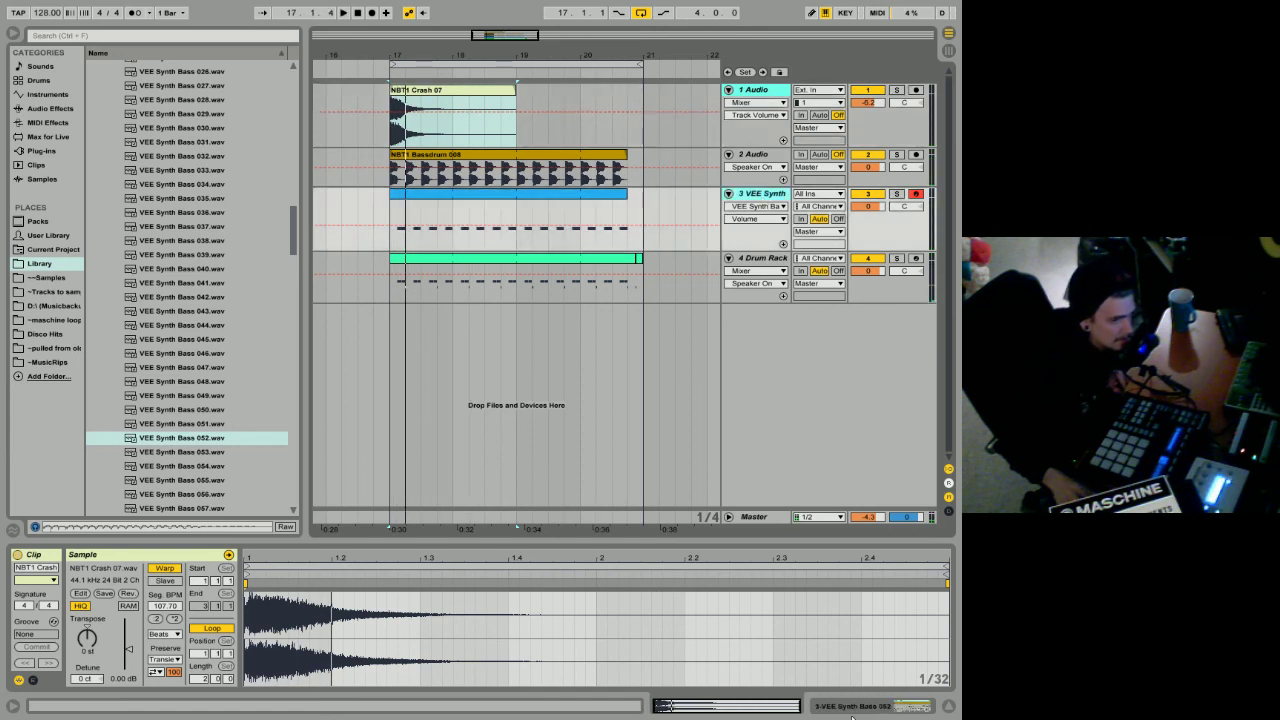
click(858, 707)
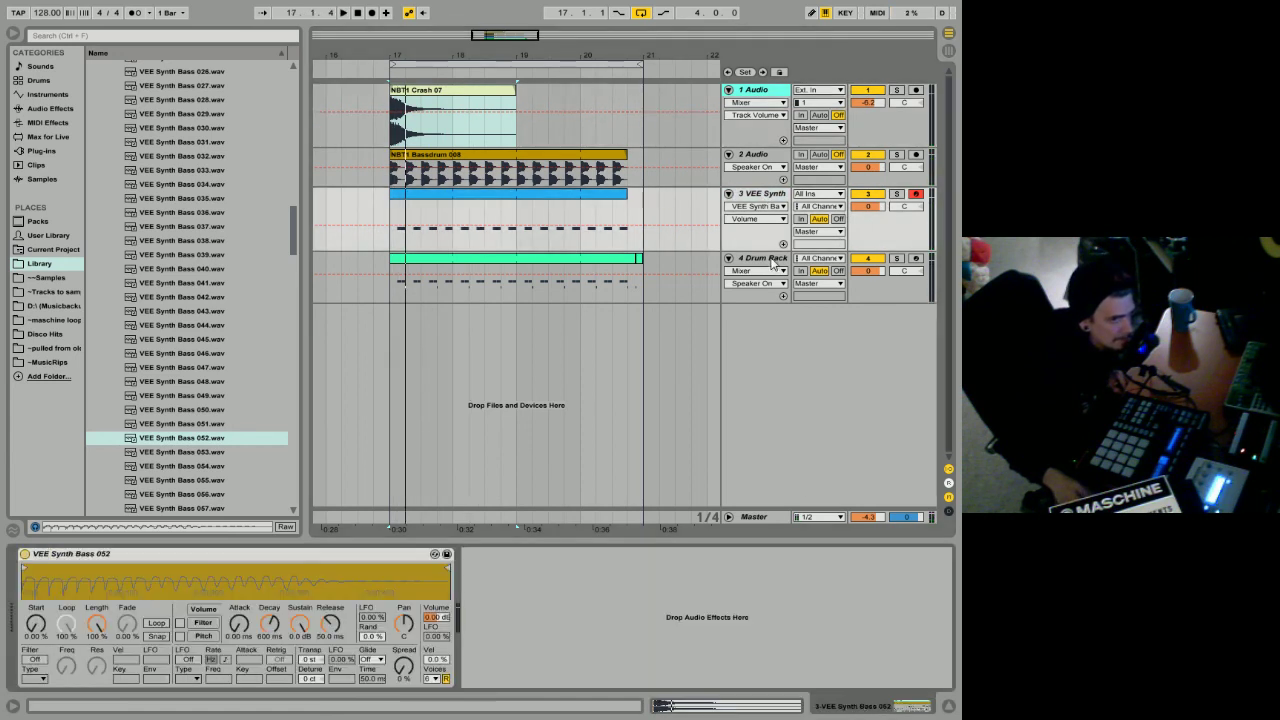
Step: Solo the Drum Rack track, lower the closed hi-hat sample's volume to about -15.8 dB and play the drums
click(772, 264)
click(897, 259)
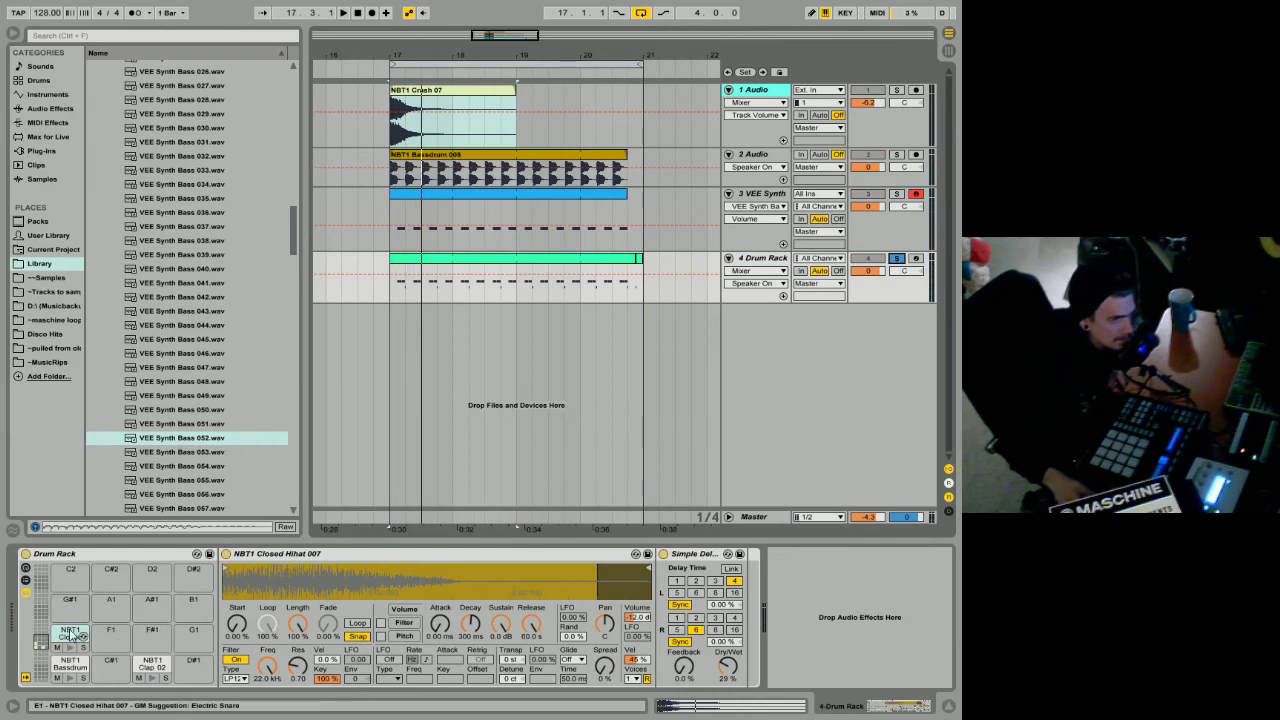
drag(637, 617, 637, 630)
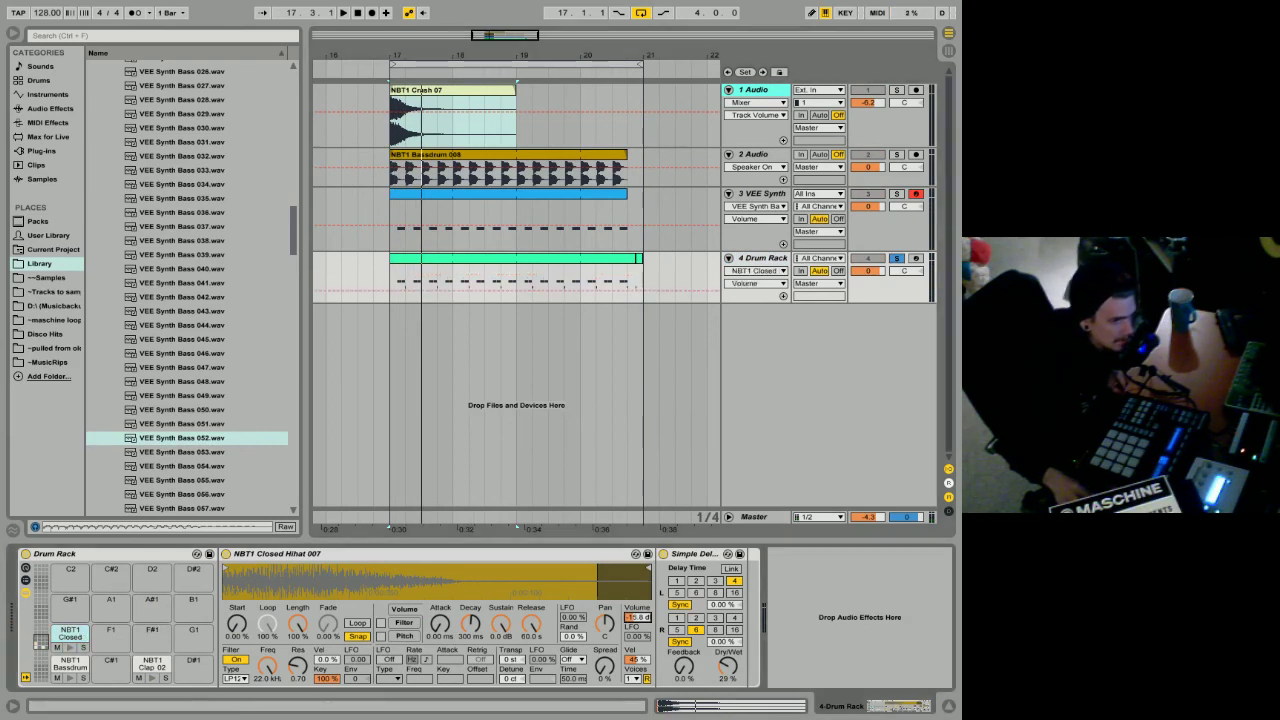
key(space)
key(space)
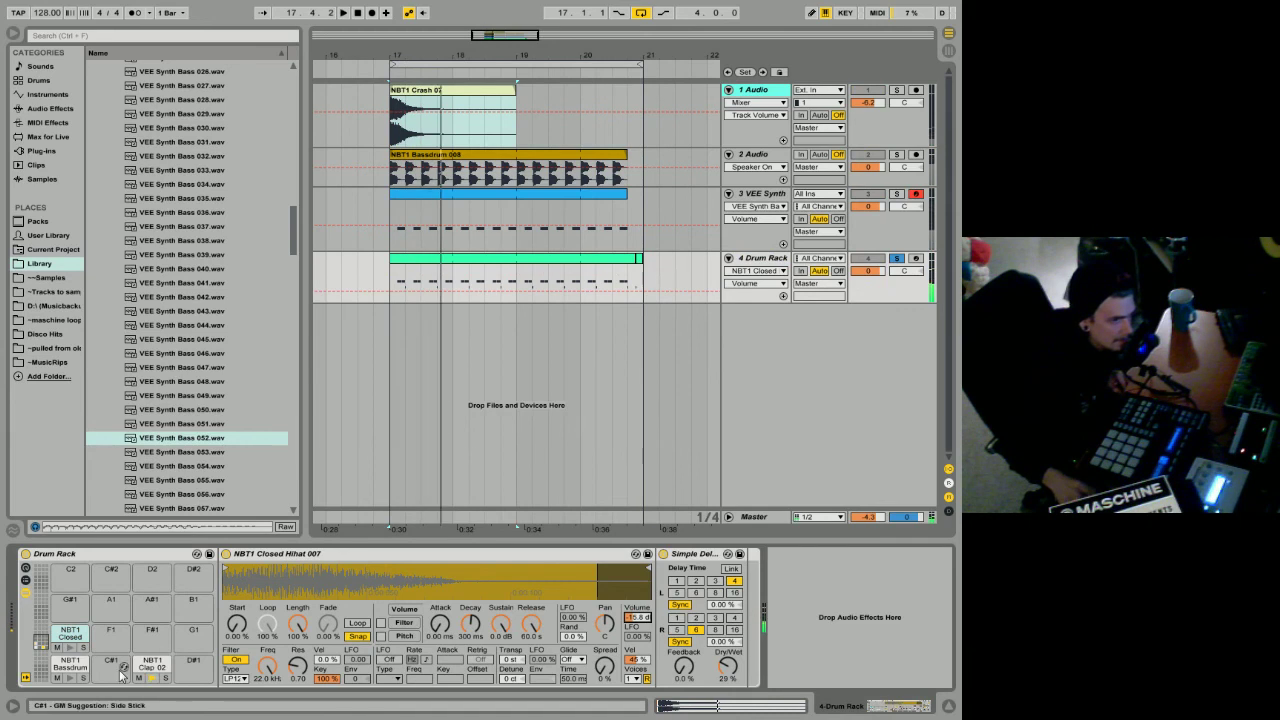
Step: Listen to the closed hi-hat pad soloed, and unsolo the Drum Rack track to play it against the full mix
click(83, 648)
key(space)
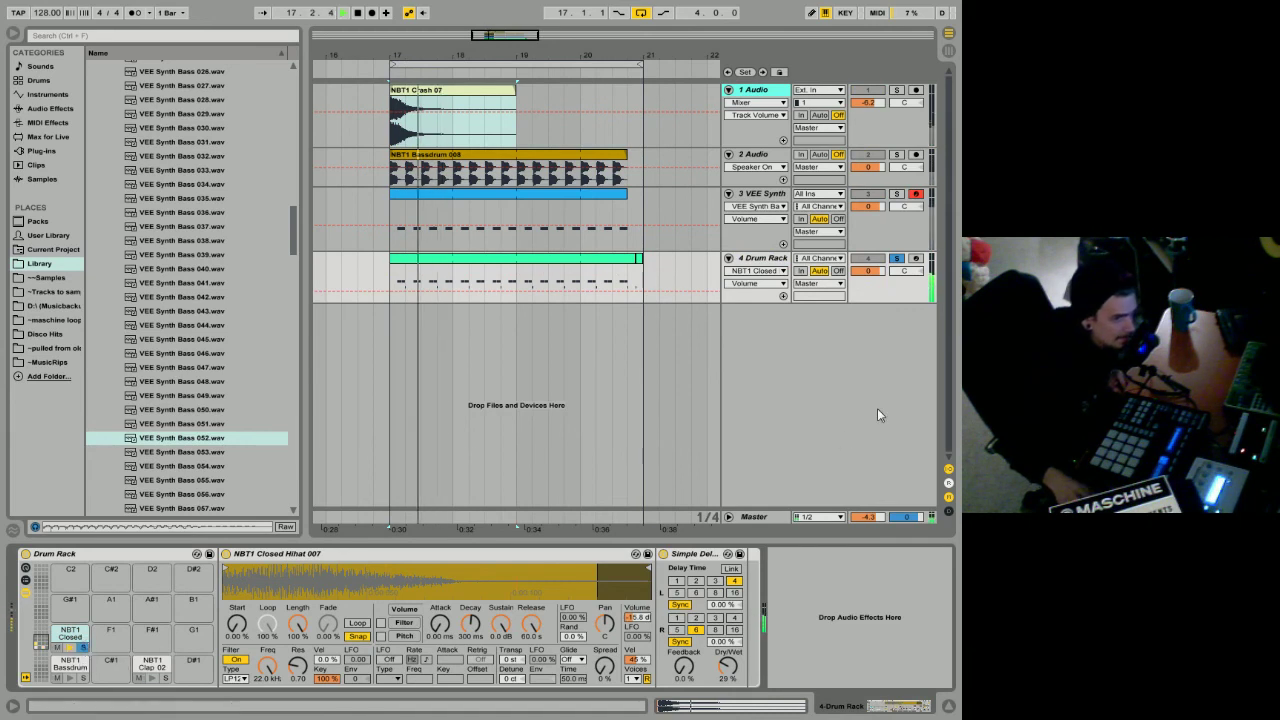
click(897, 258)
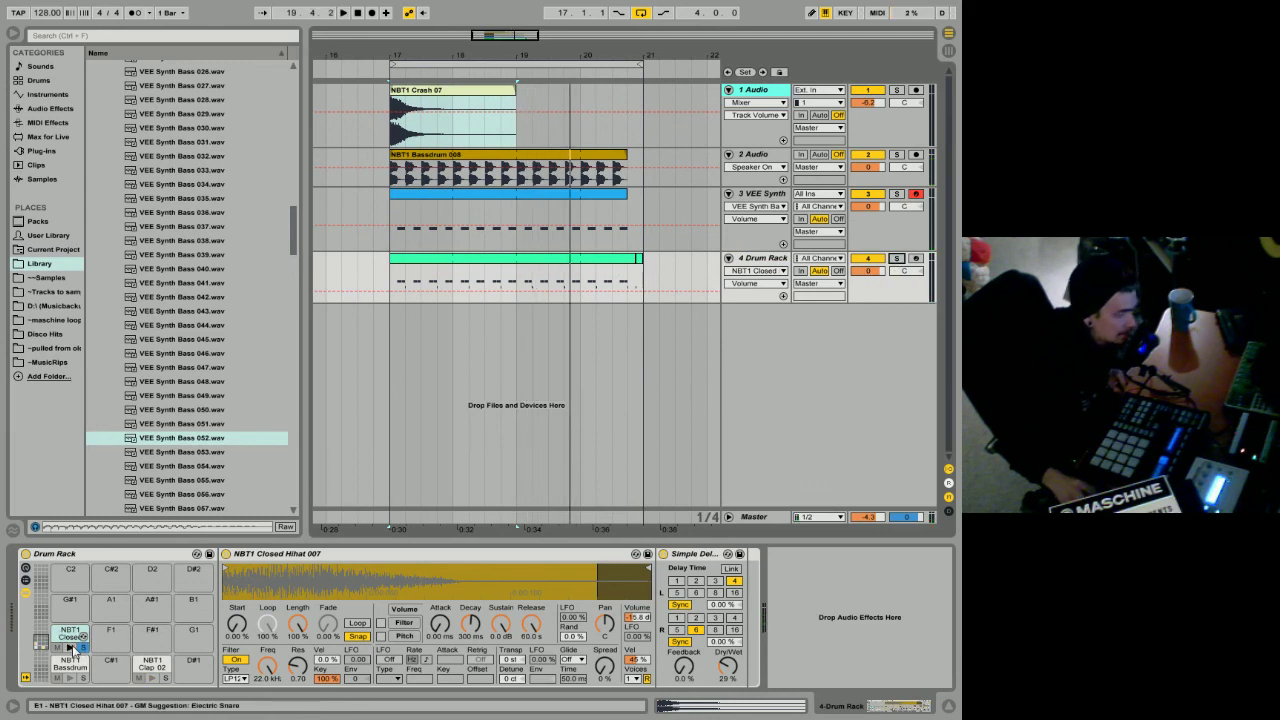
key(space)
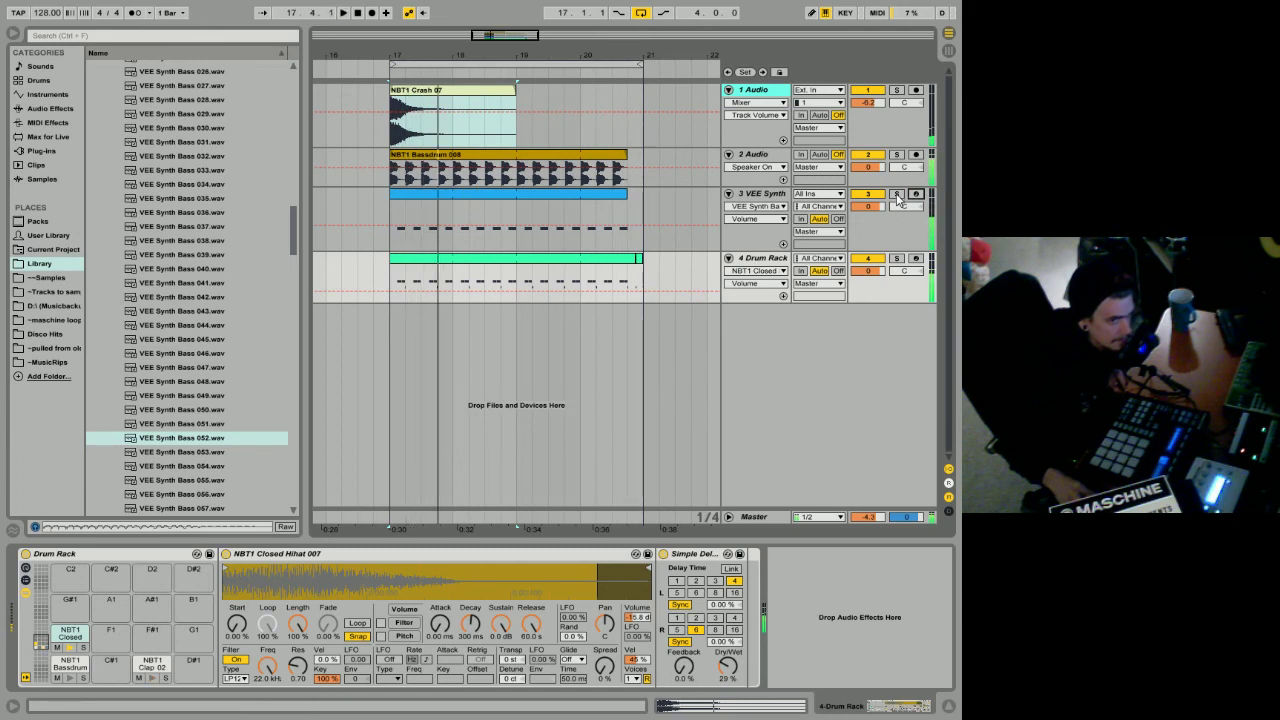
Step: Solo the VEE Synth track and insert an Arpeggiator MIDI effect in front of its sampler
click(897, 195)
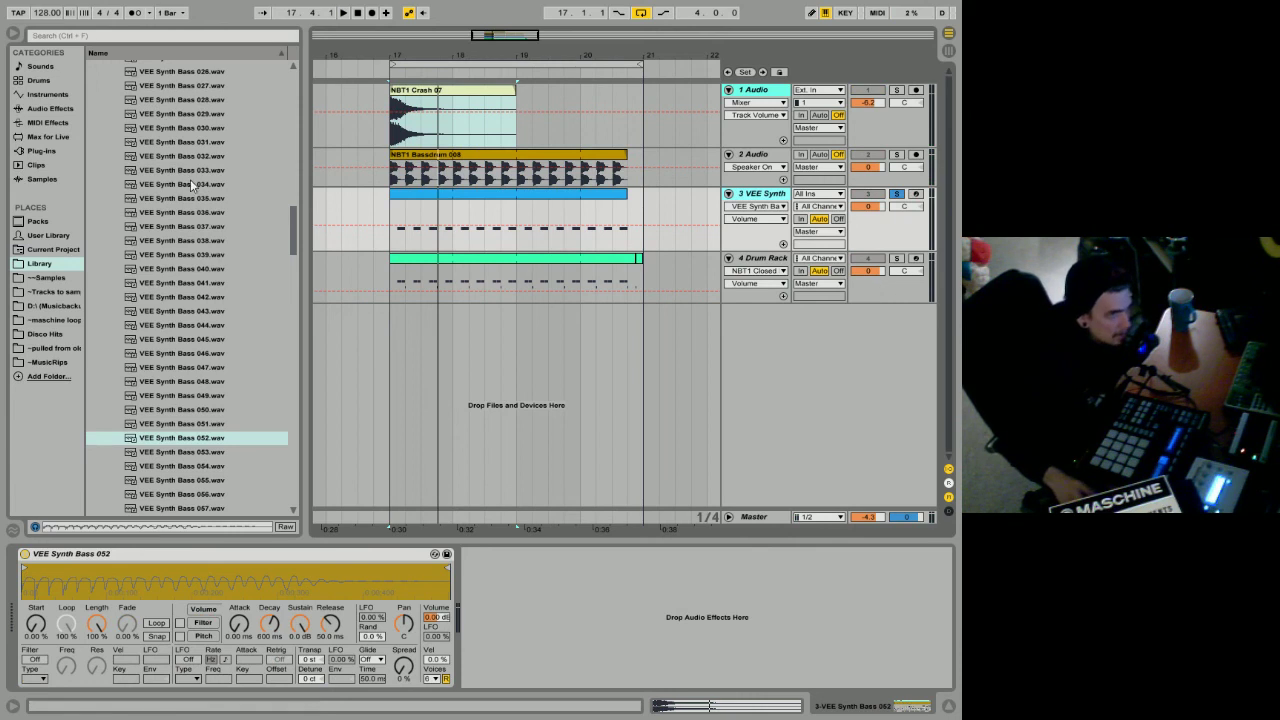
click(35, 122)
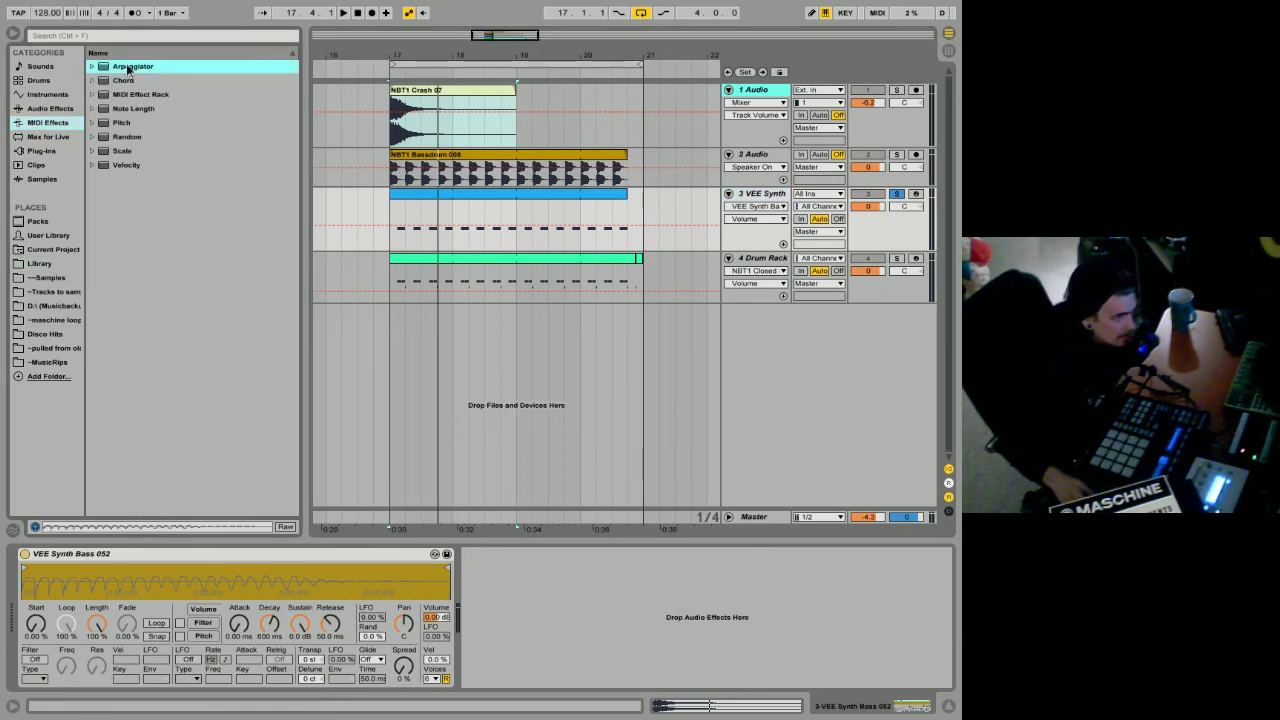
drag(127, 68, 57, 624)
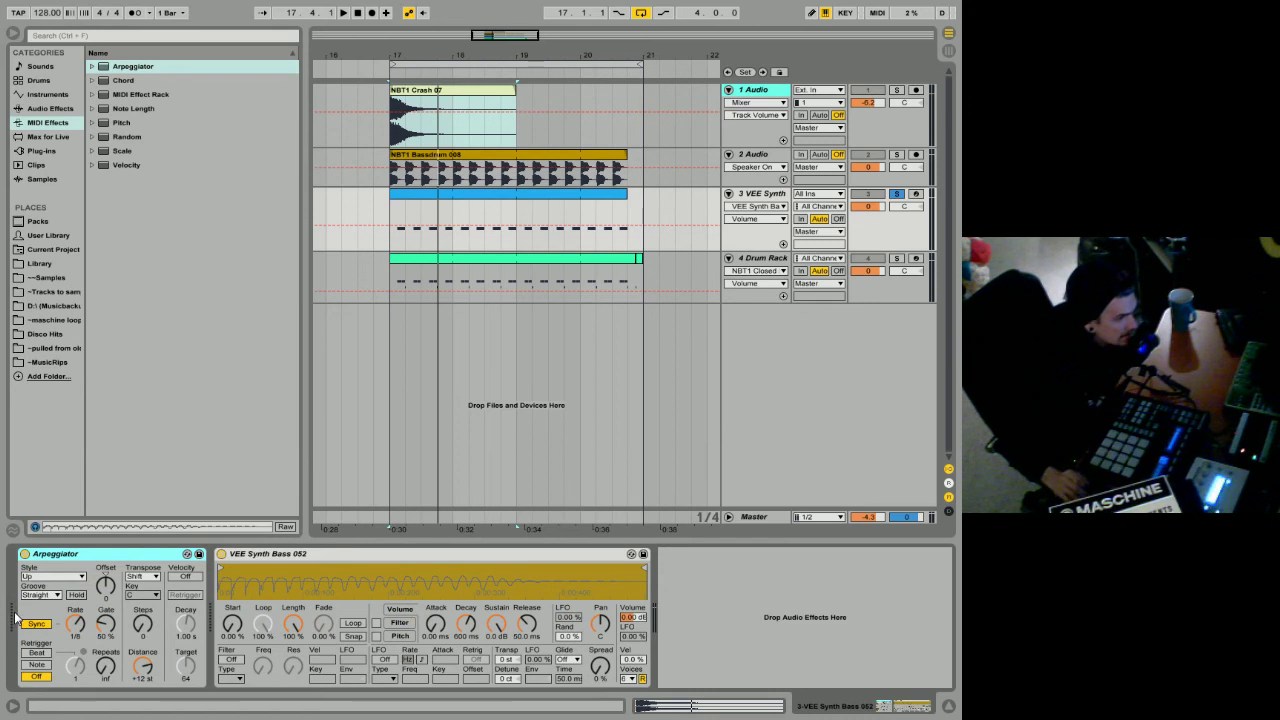
click(85, 622)
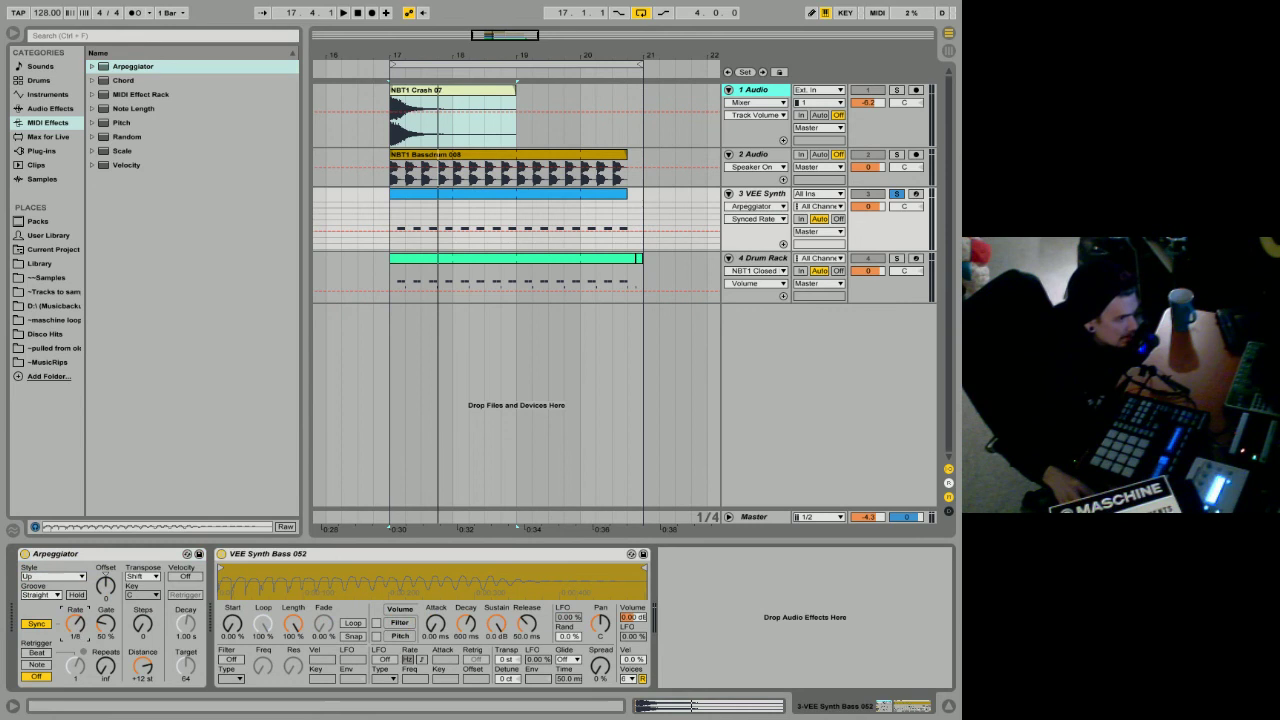
click(103, 628)
click(76, 627)
click(104, 627)
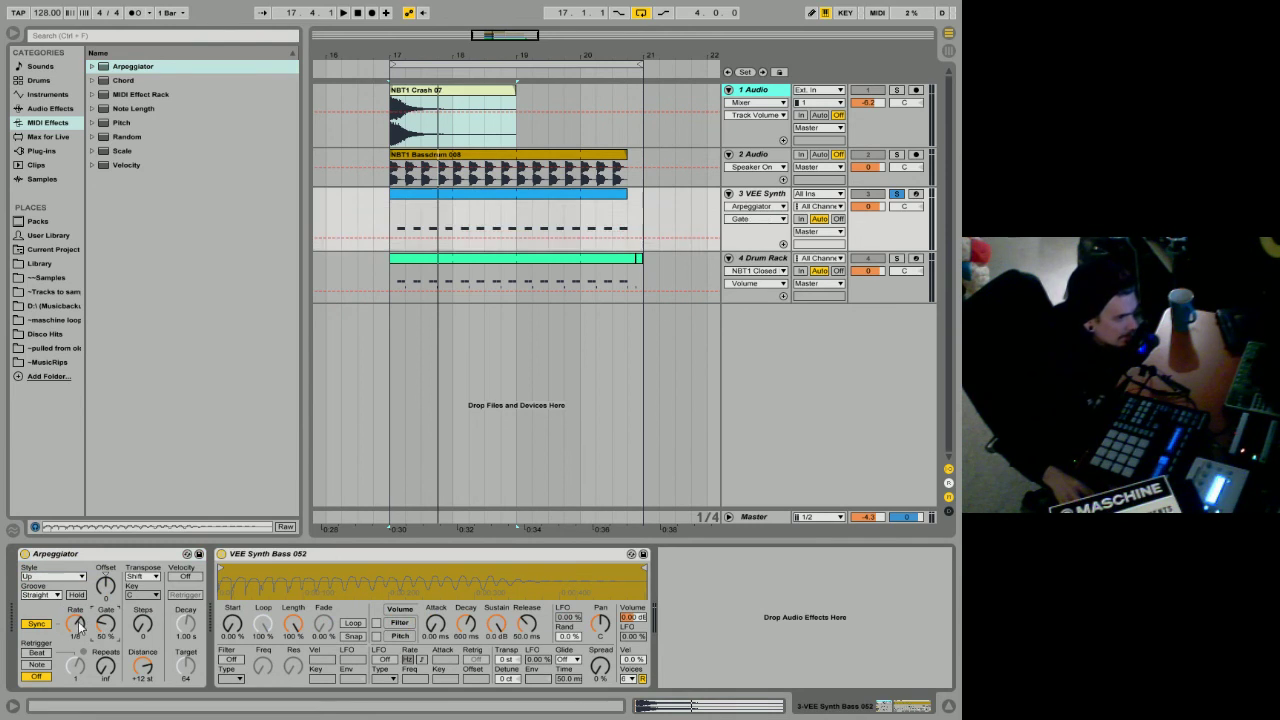
click(80, 625)
click(108, 626)
click(70, 623)
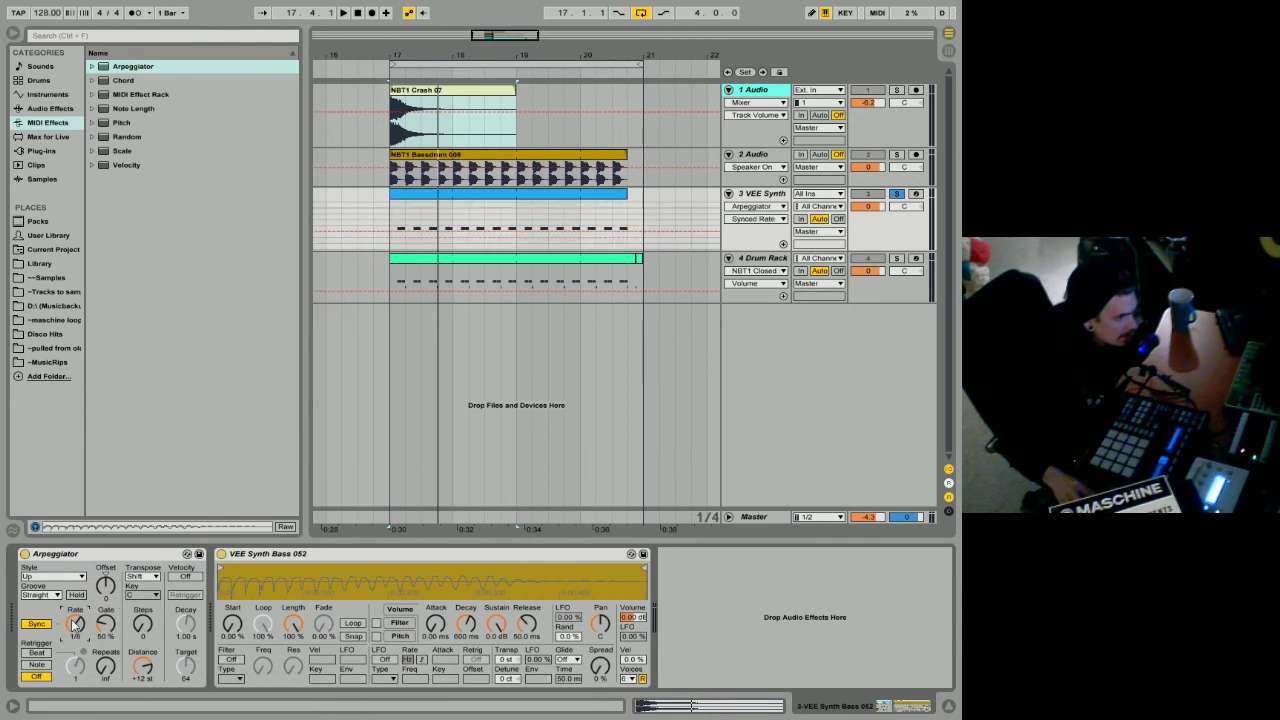
Step: Play the VEE Synth clip from its start, set the Arpeggiator's rate to 1/4 and play the clip again
click(461, 193)
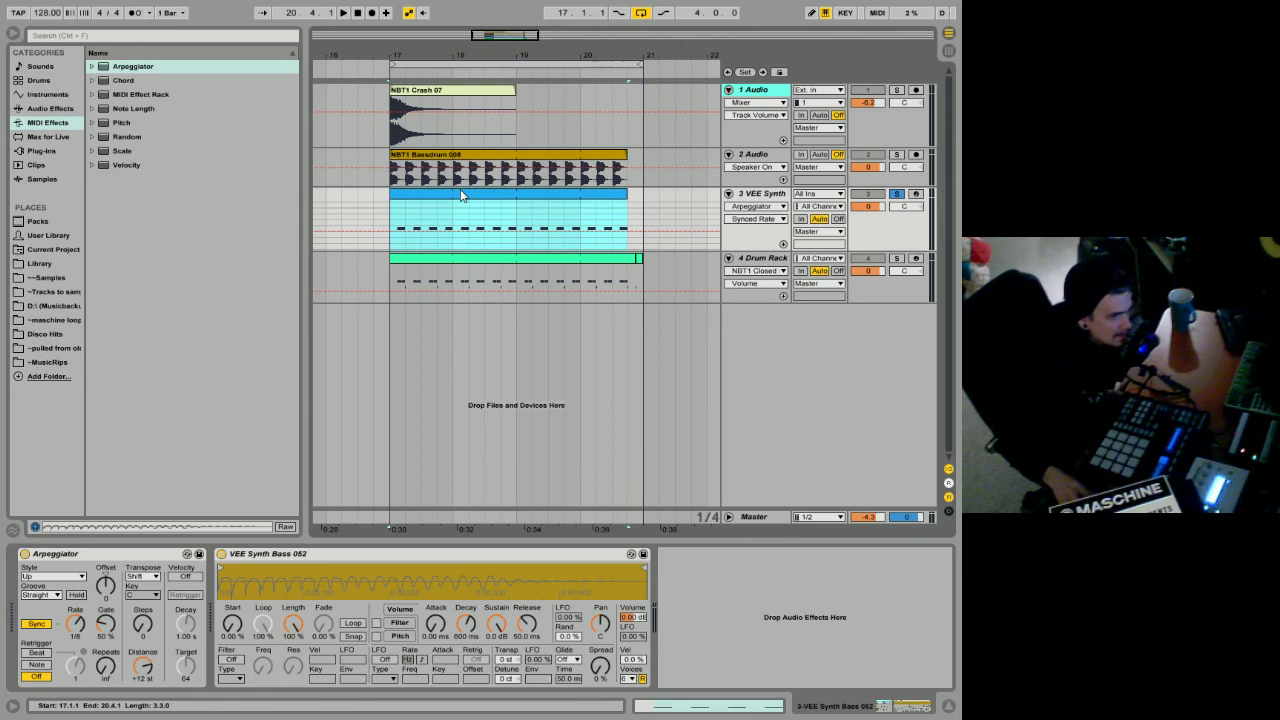
key(space)
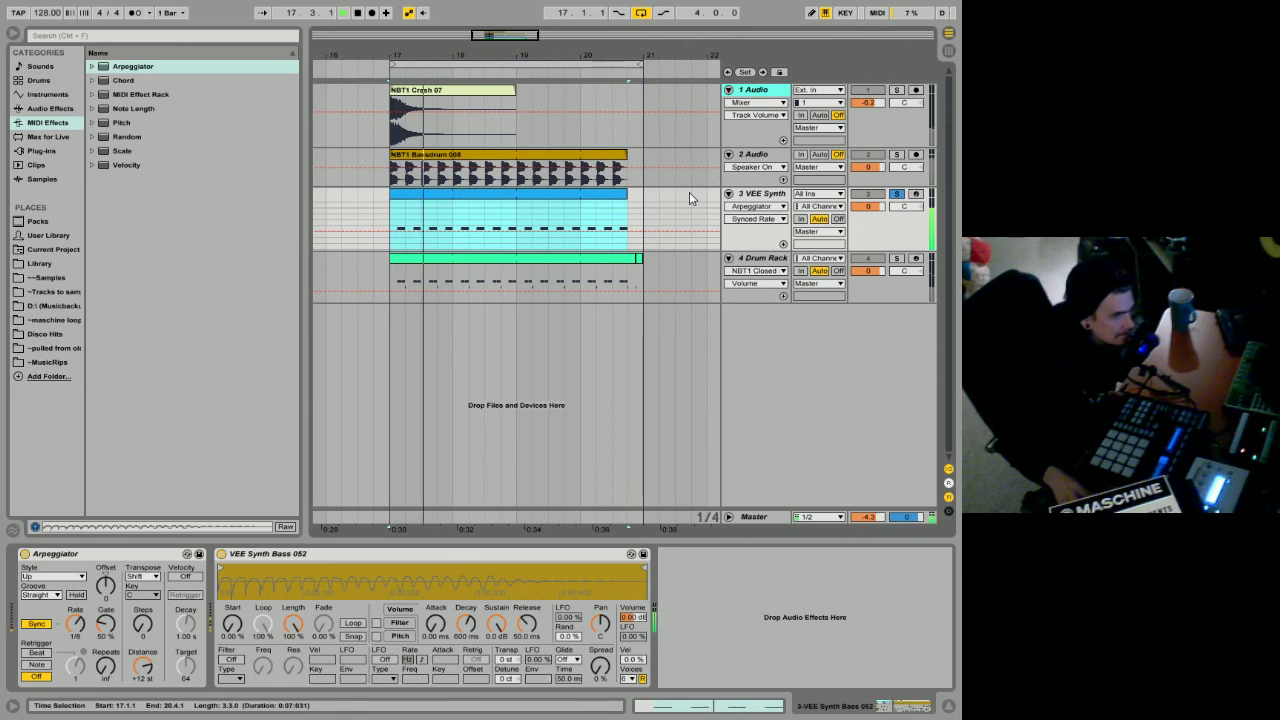
key(space)
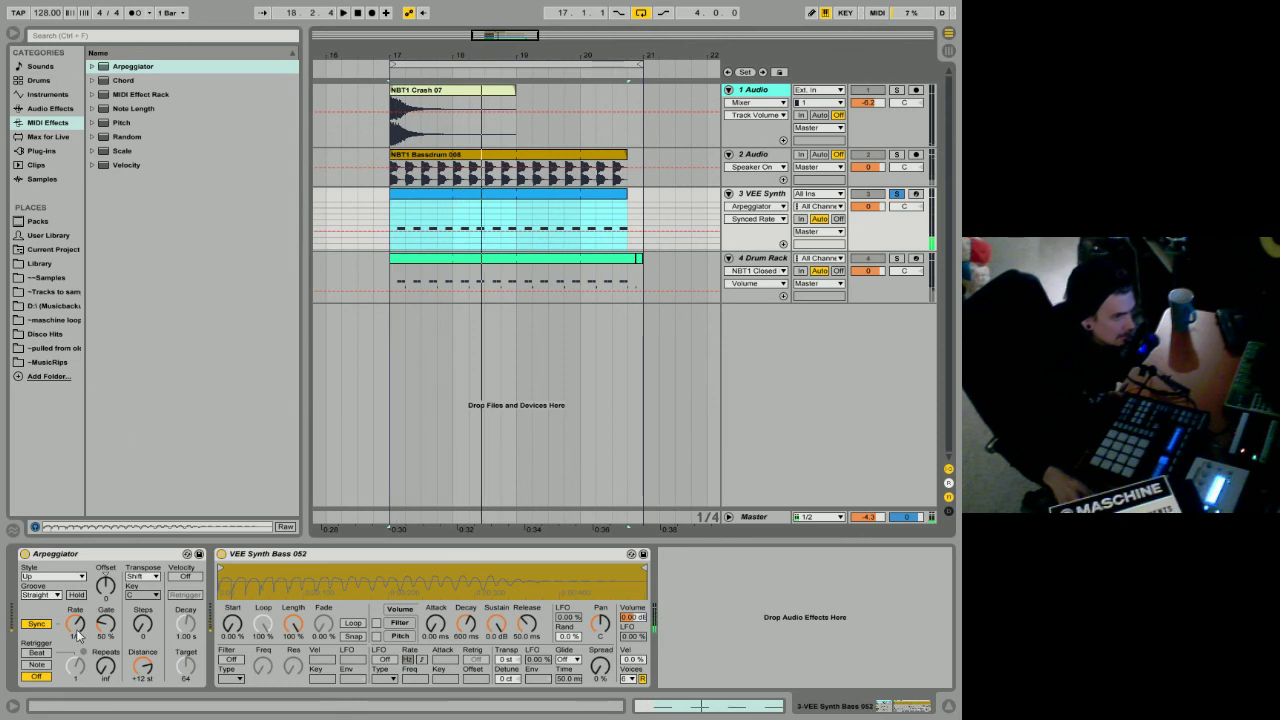
drag(75, 625, 75, 615)
key(space)
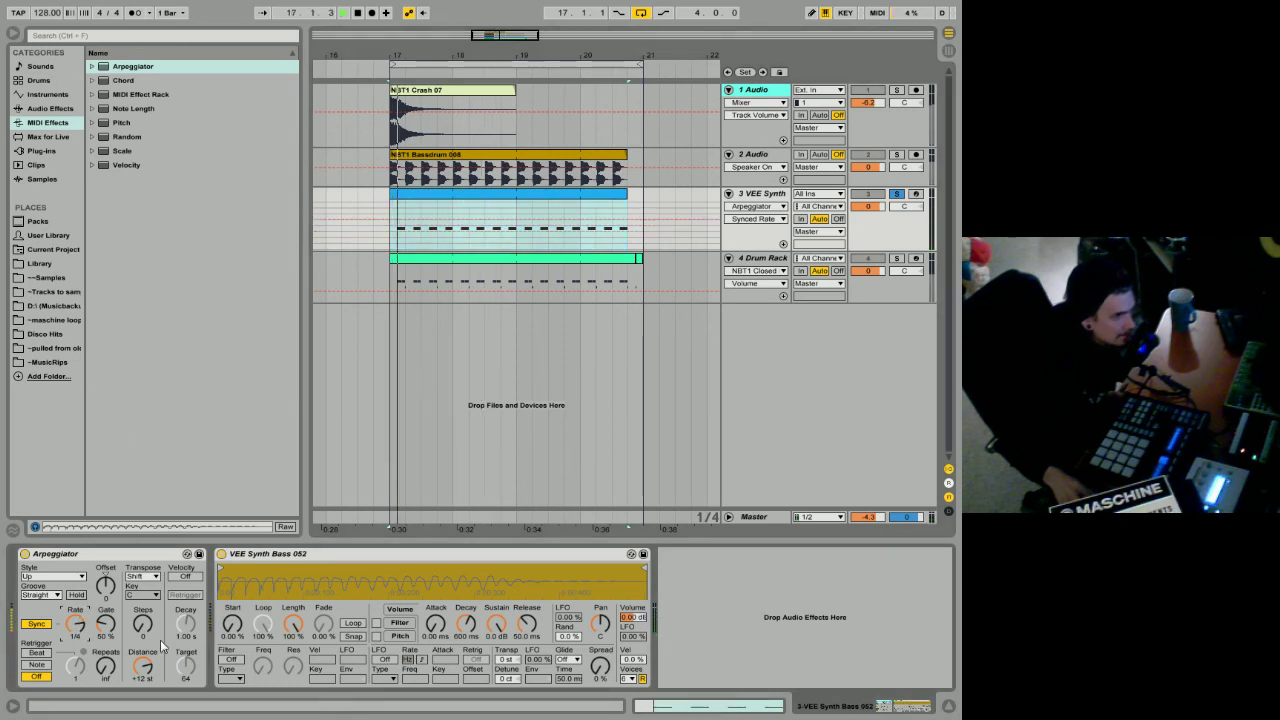
key(space)
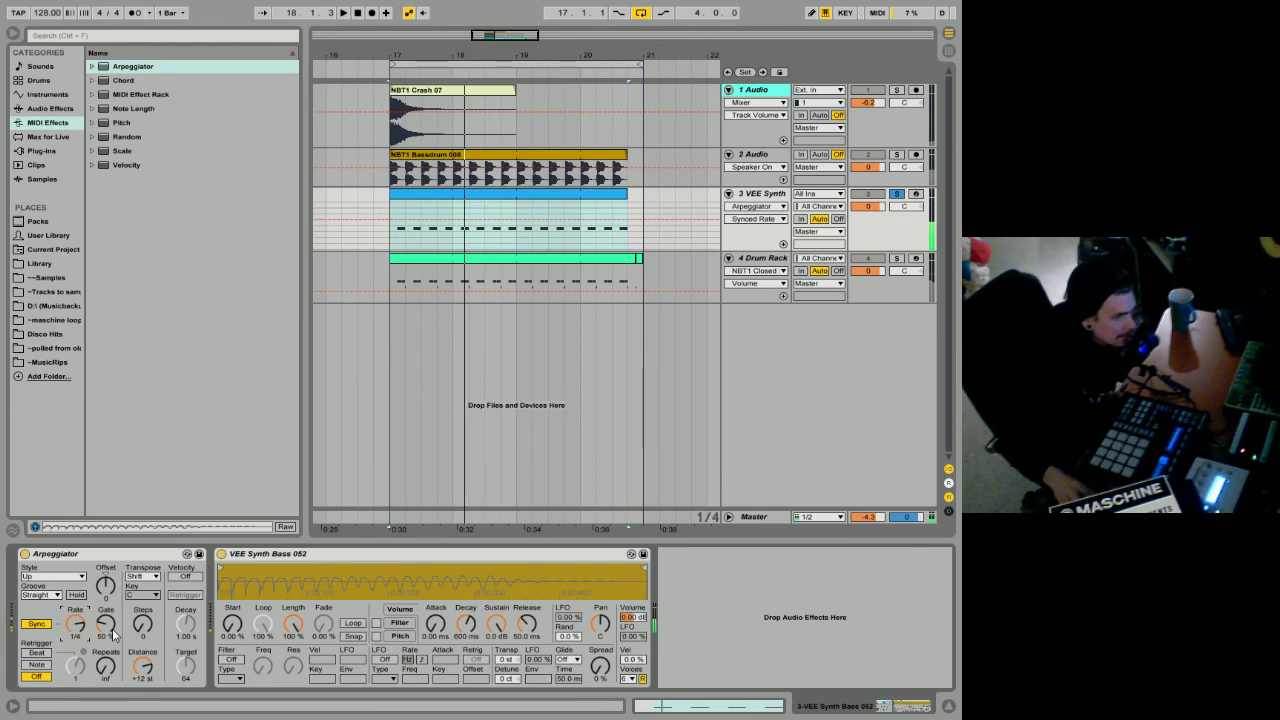
Step: Set the Arpeggiator's rate to 1/16 and its gate to about 80 % while listening from the first bass note at 17.1.3
drag(390, 51, 378, 243)
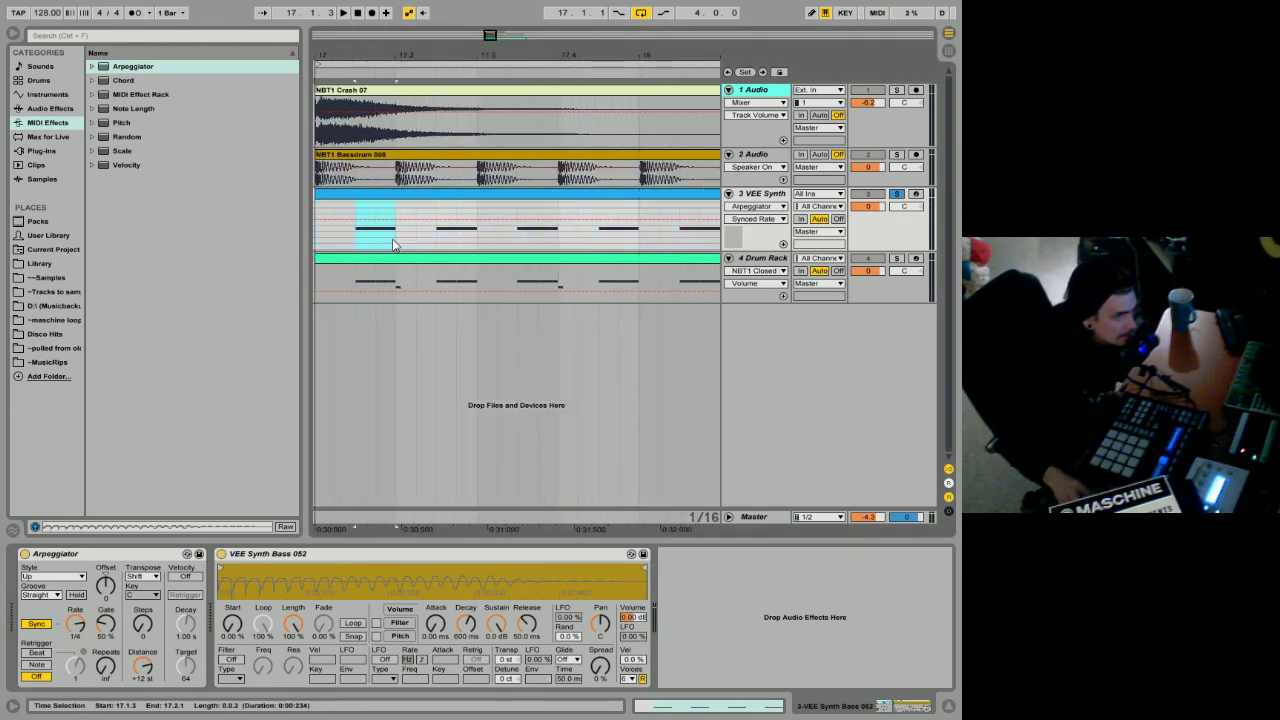
key(space)
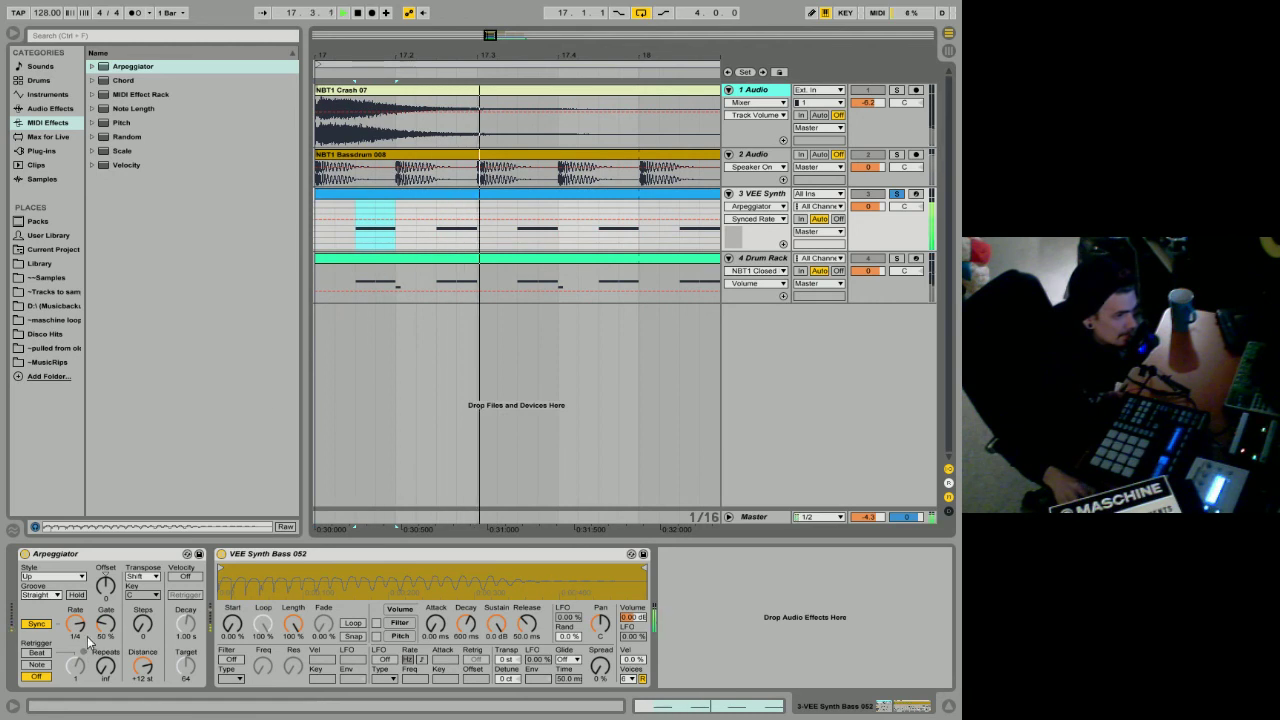
click(77, 626)
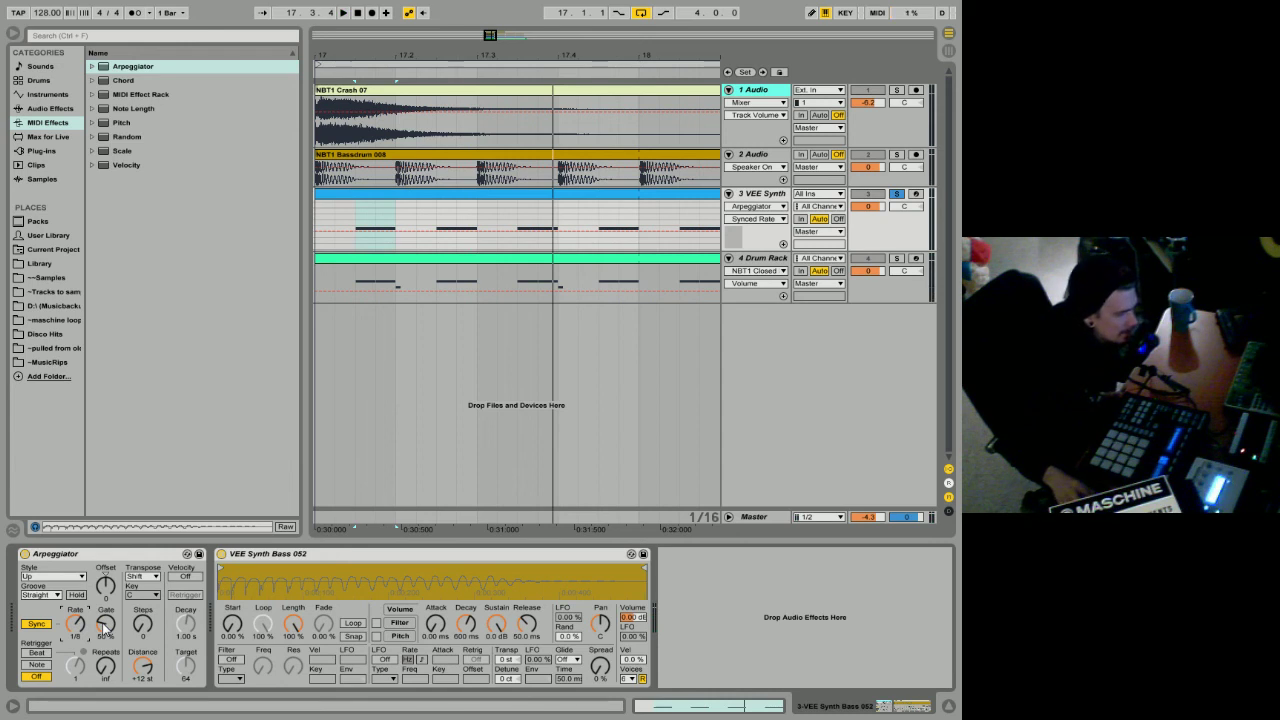
drag(104, 627, 75, 616)
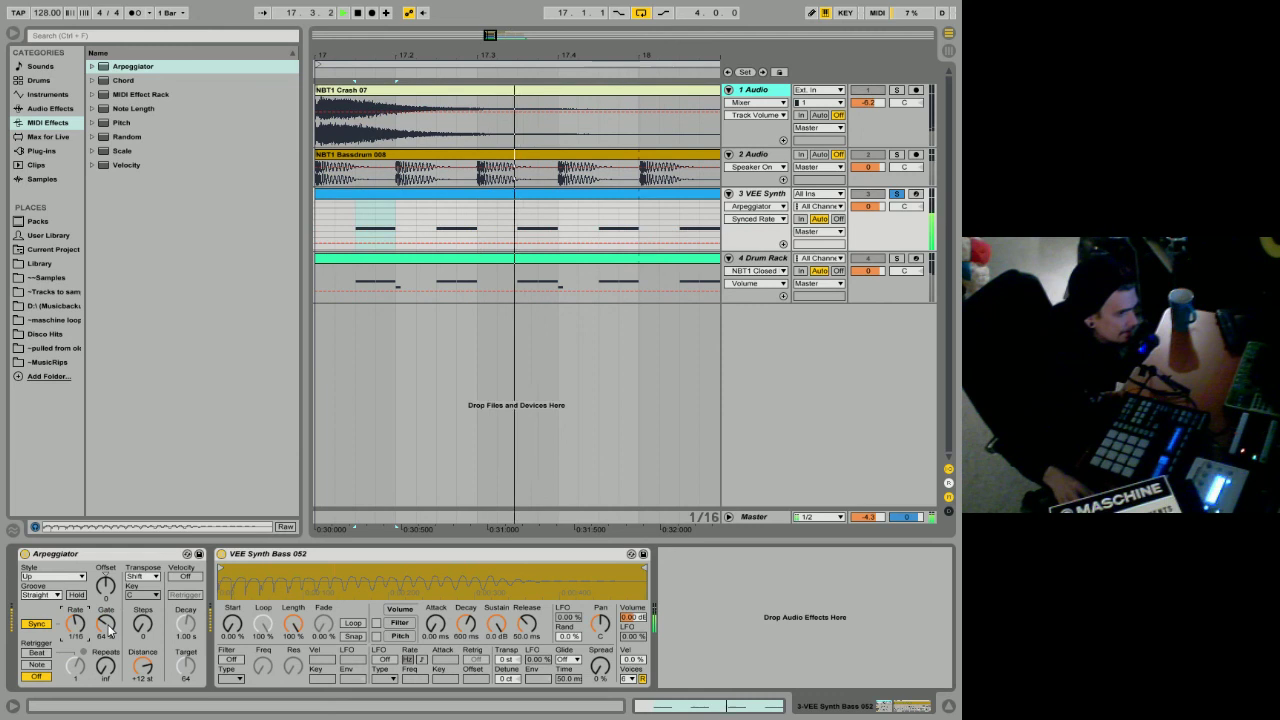
drag(99, 630, 105, 618)
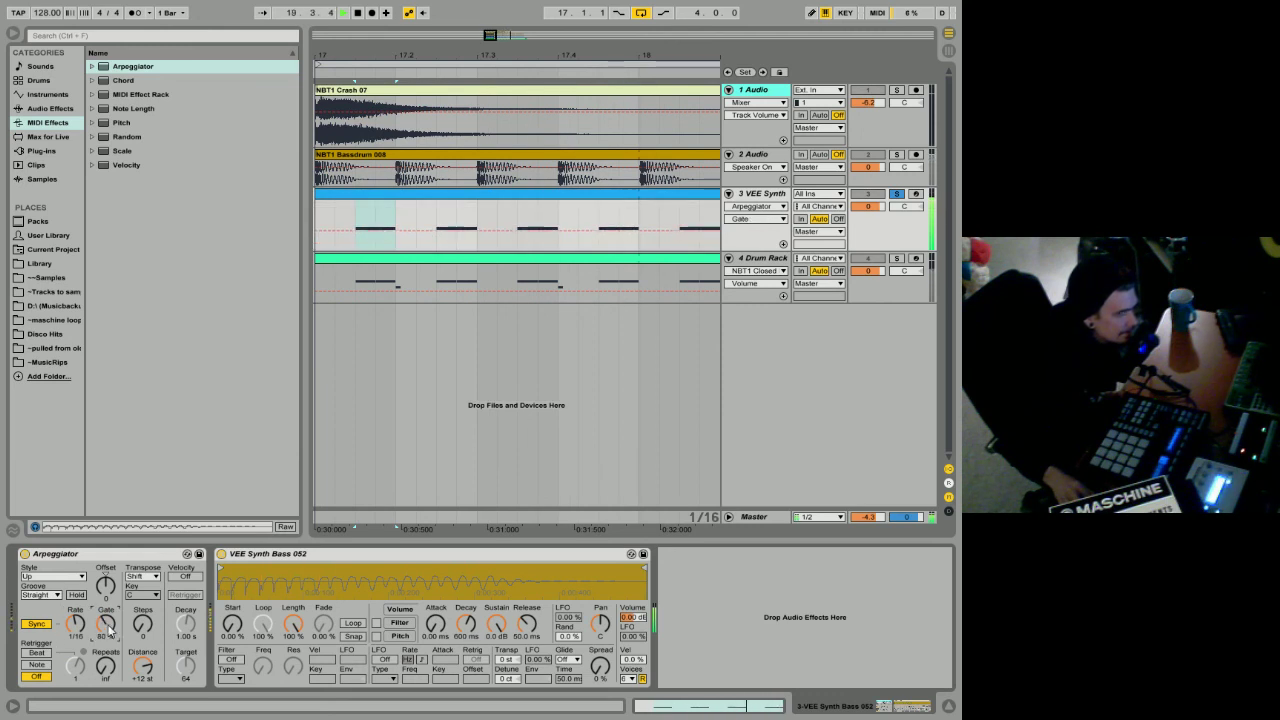
key(space)
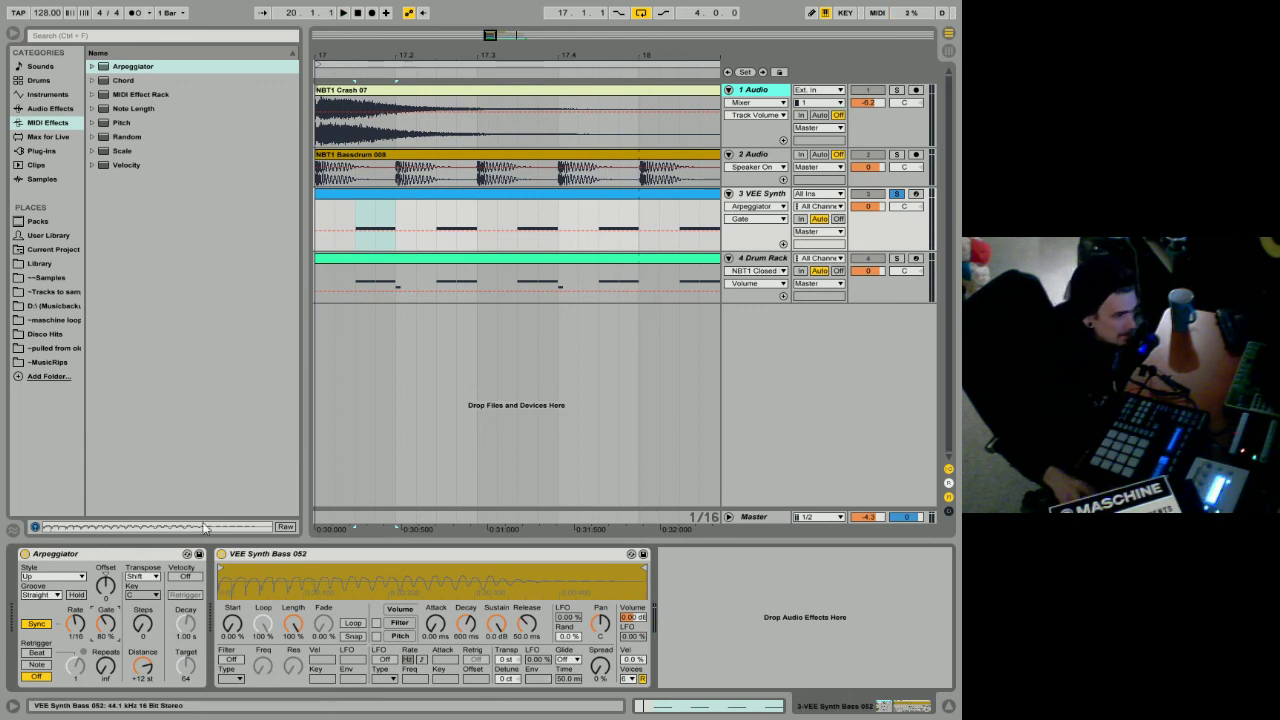
Step: Select the VEE Synth clip, unsolo its track and play the loop with all four tracks
drag(414, 57, 410, 12)
click(459, 195)
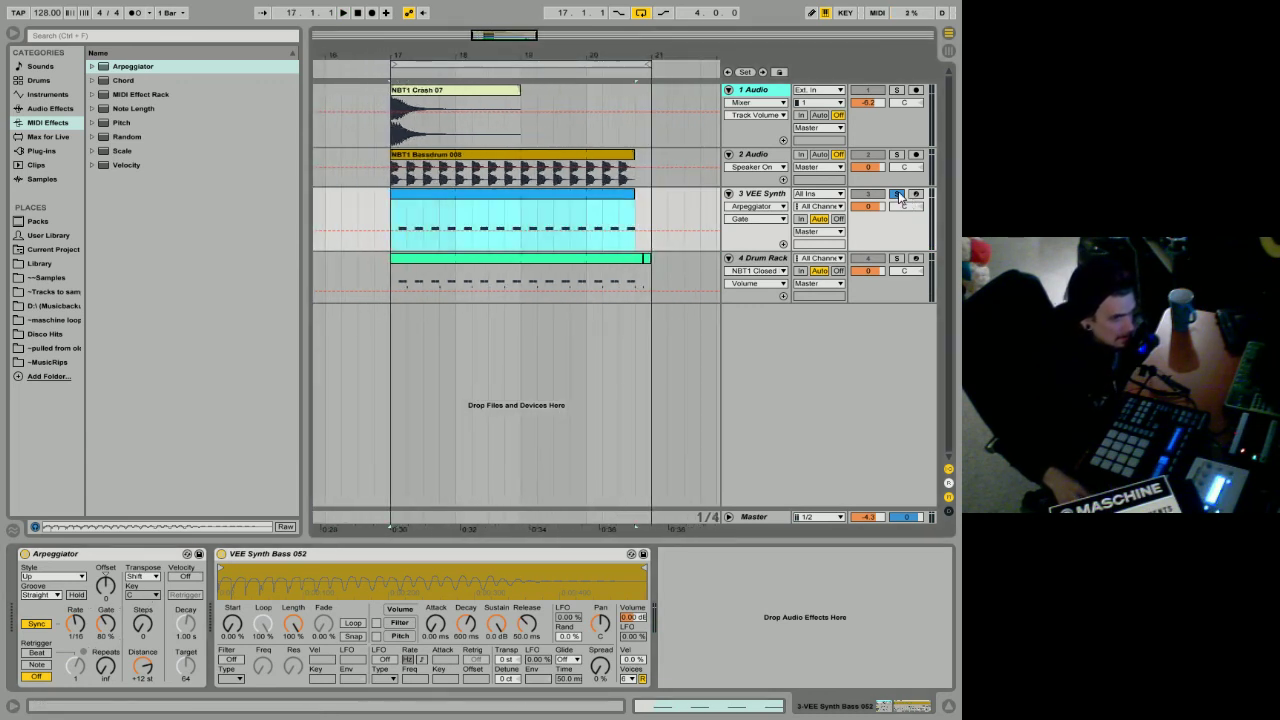
click(898, 195)
click(375, 70)
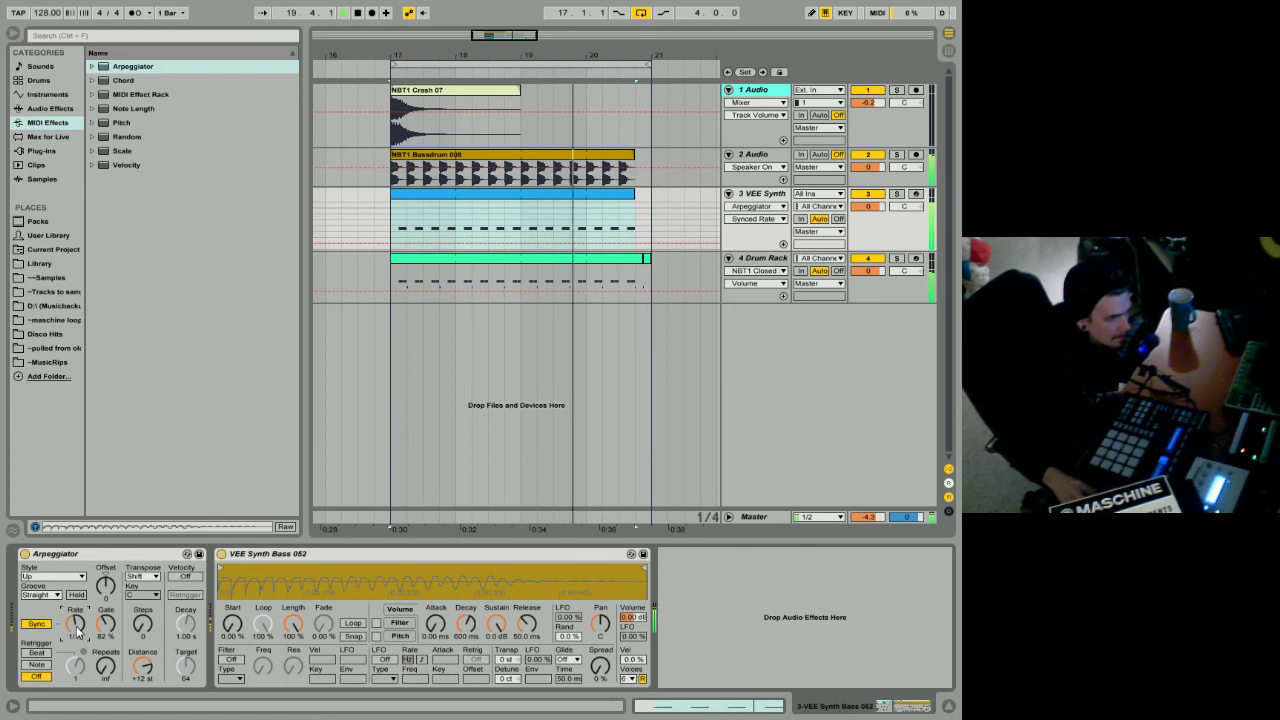
key(space)
click(534, 199)
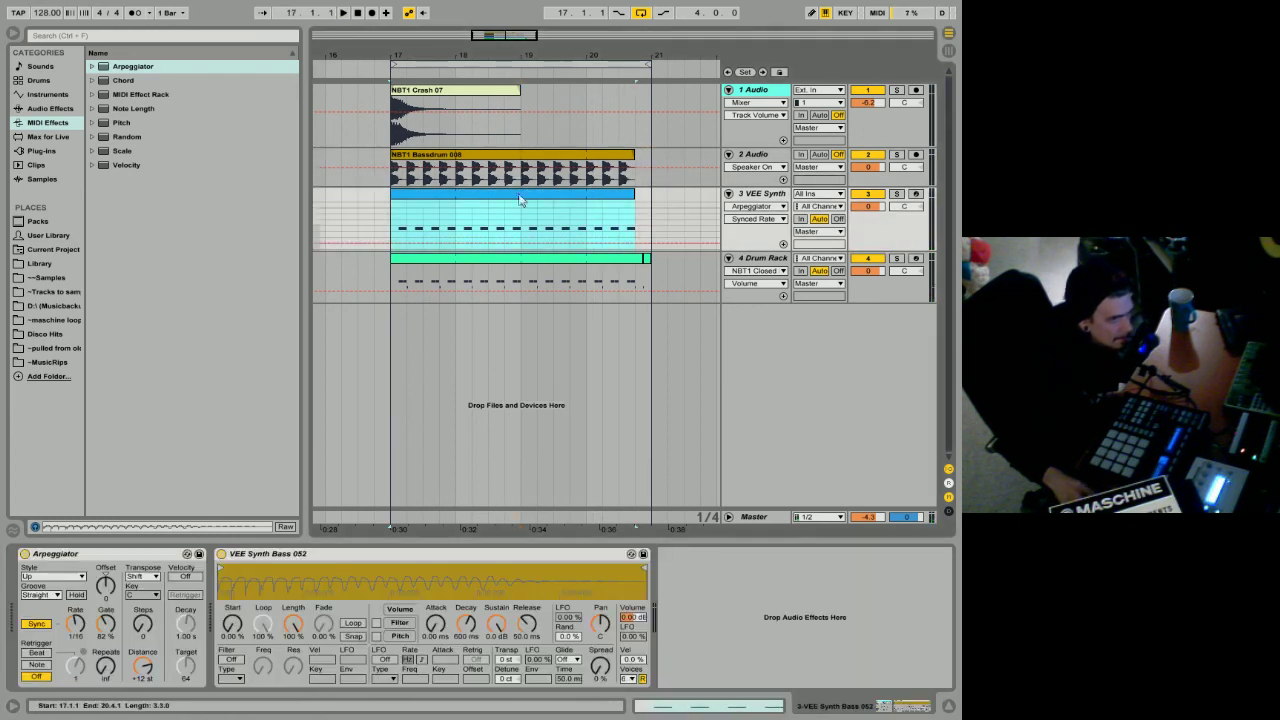
drag(407, 57, 434, 237)
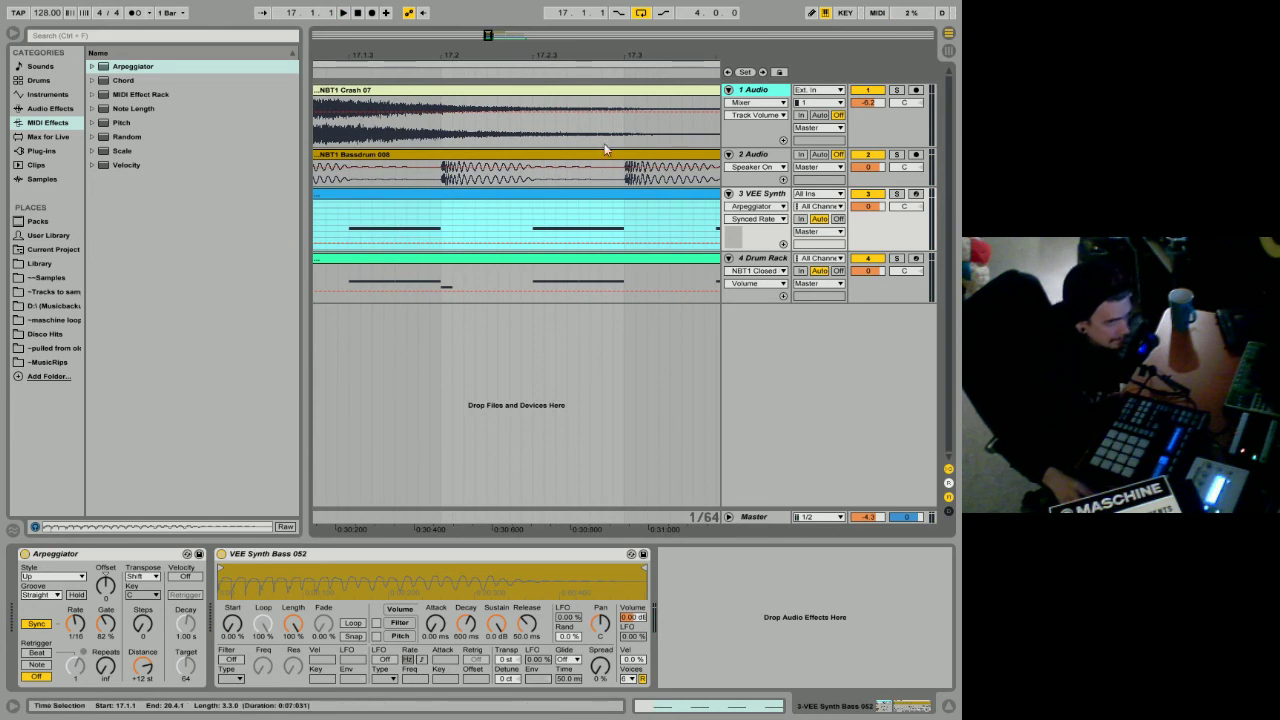
drag(546, 57, 437, 30)
key(minus)
key(minus)
key(minus)
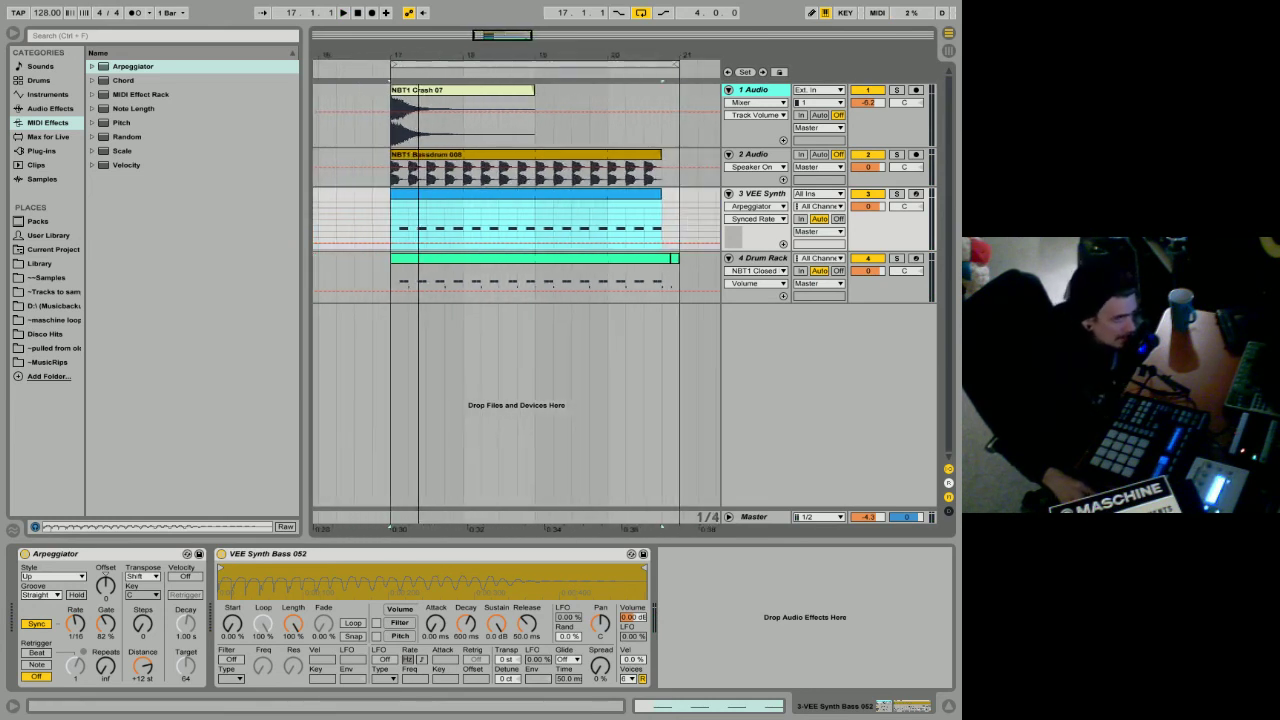
Step: Narrow the browser and add the Amp audio effect after the sampler on the VEE Synth track
drag(298, 197, 222, 215)
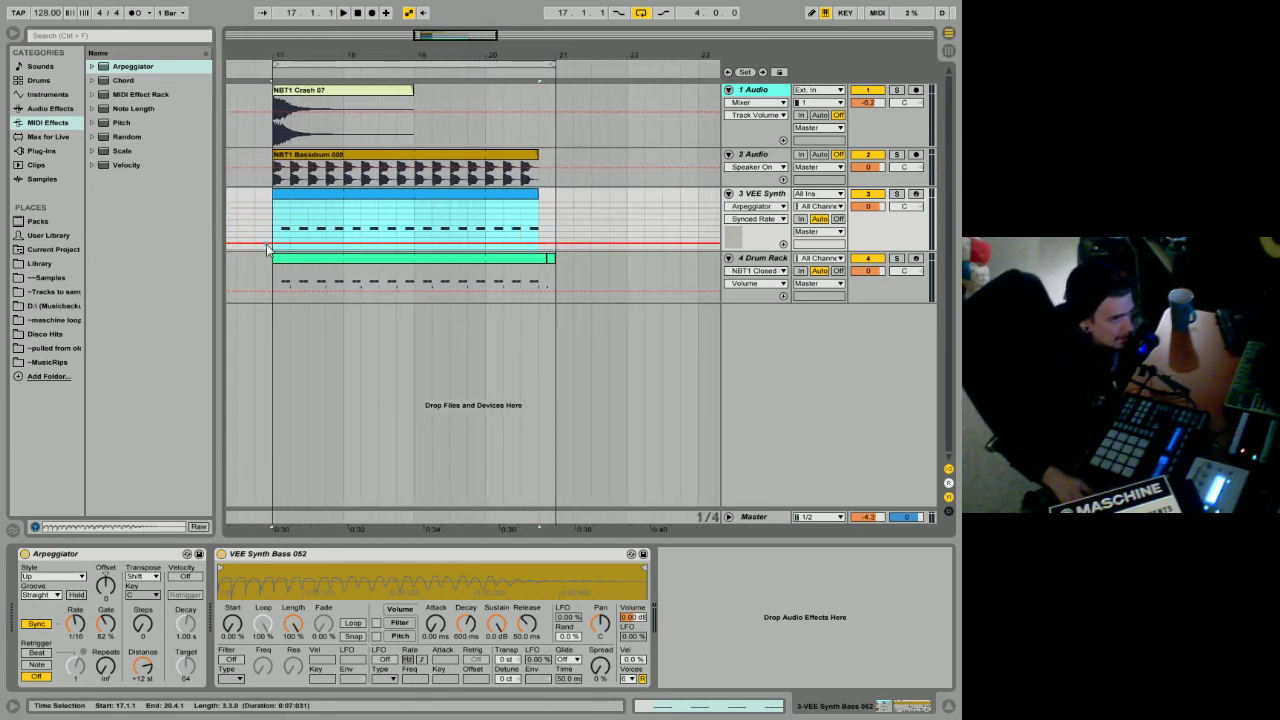
click(30, 95)
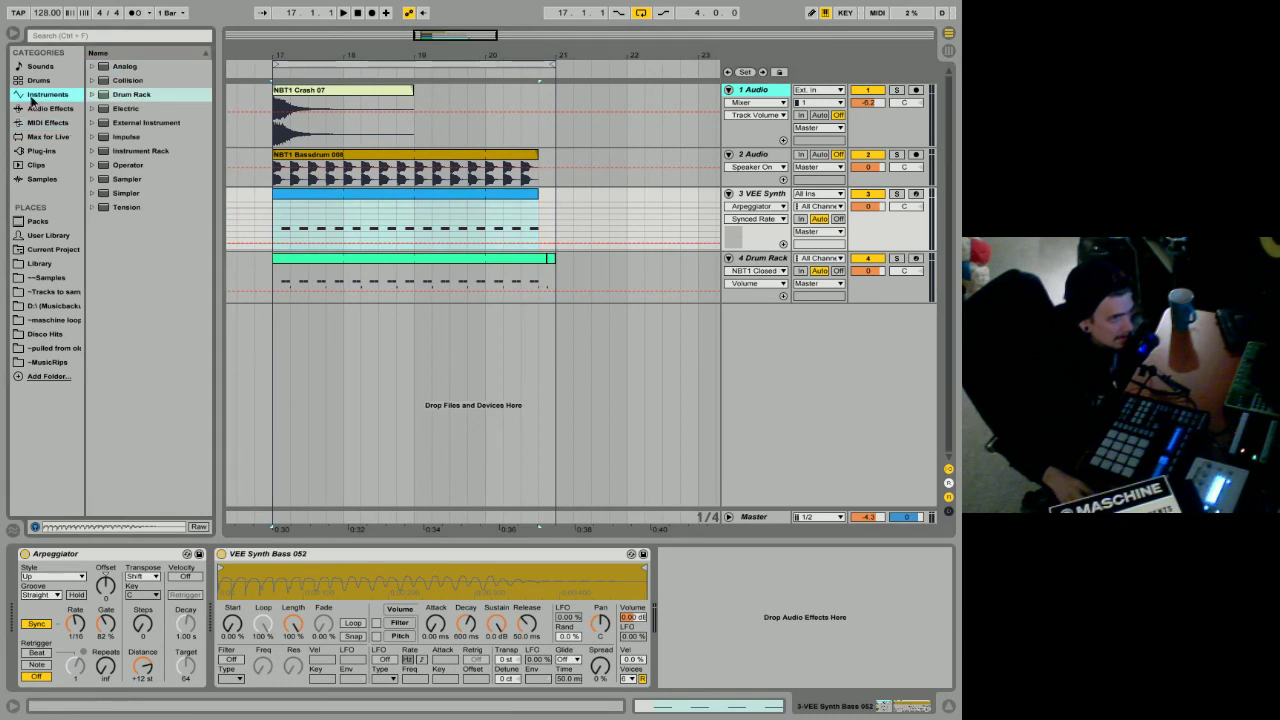
click(36, 108)
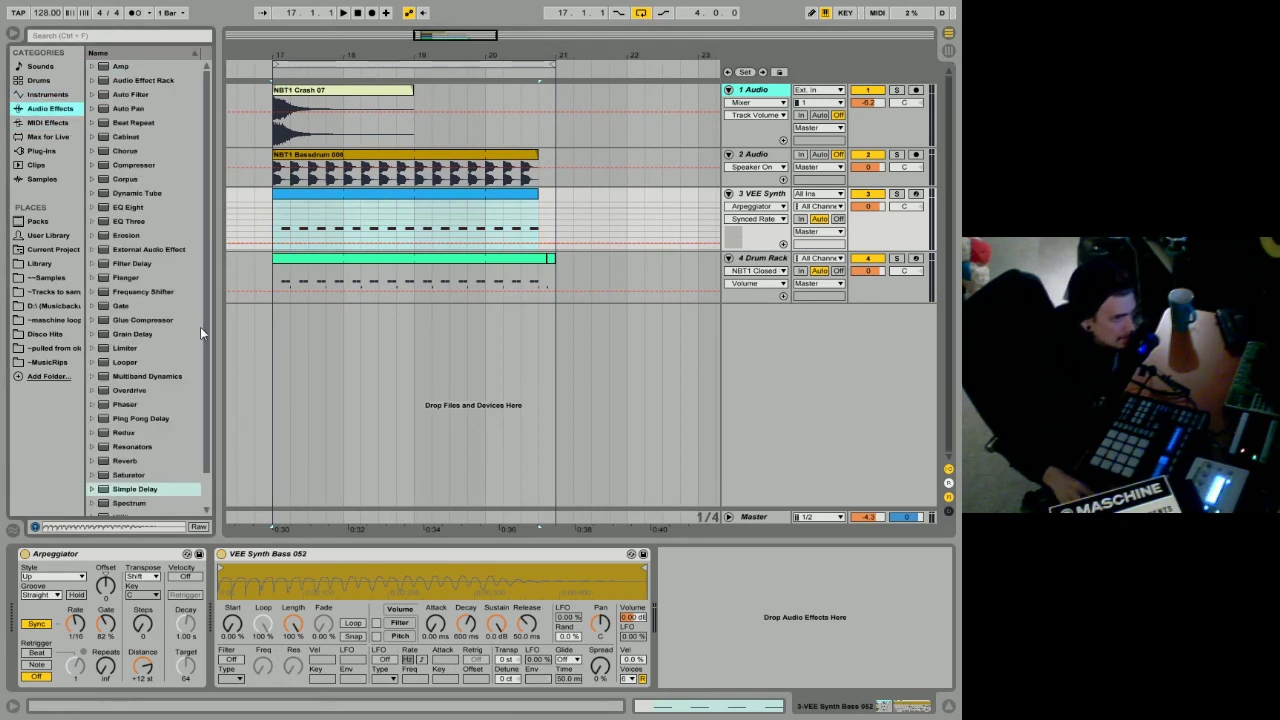
scroll(204, 332, down, 2)
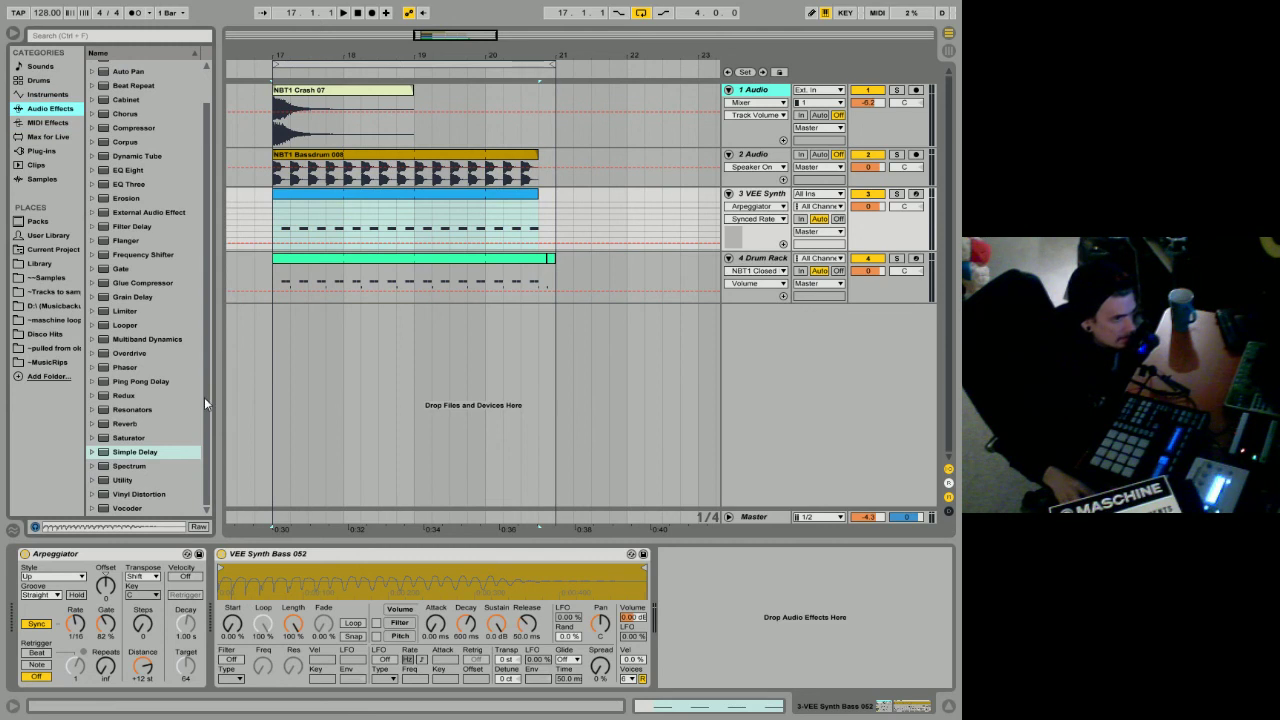
scroll(209, 390, up, 2)
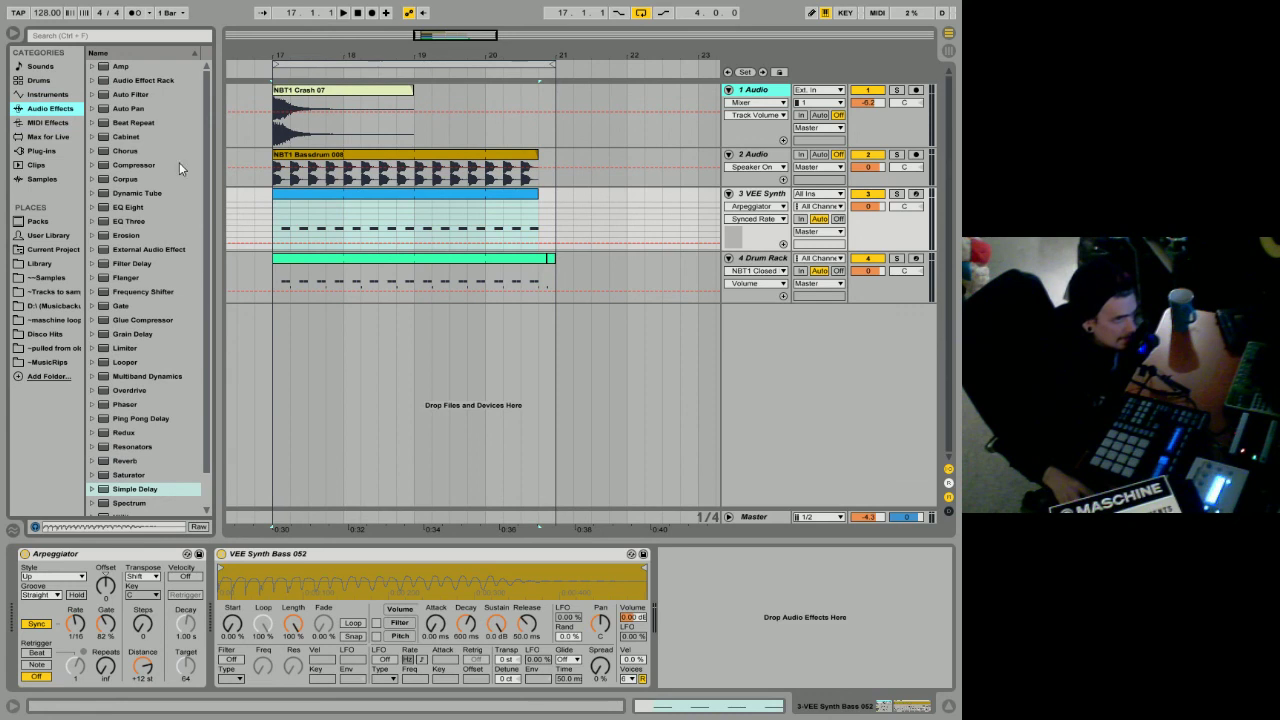
drag(120, 66, 720, 598)
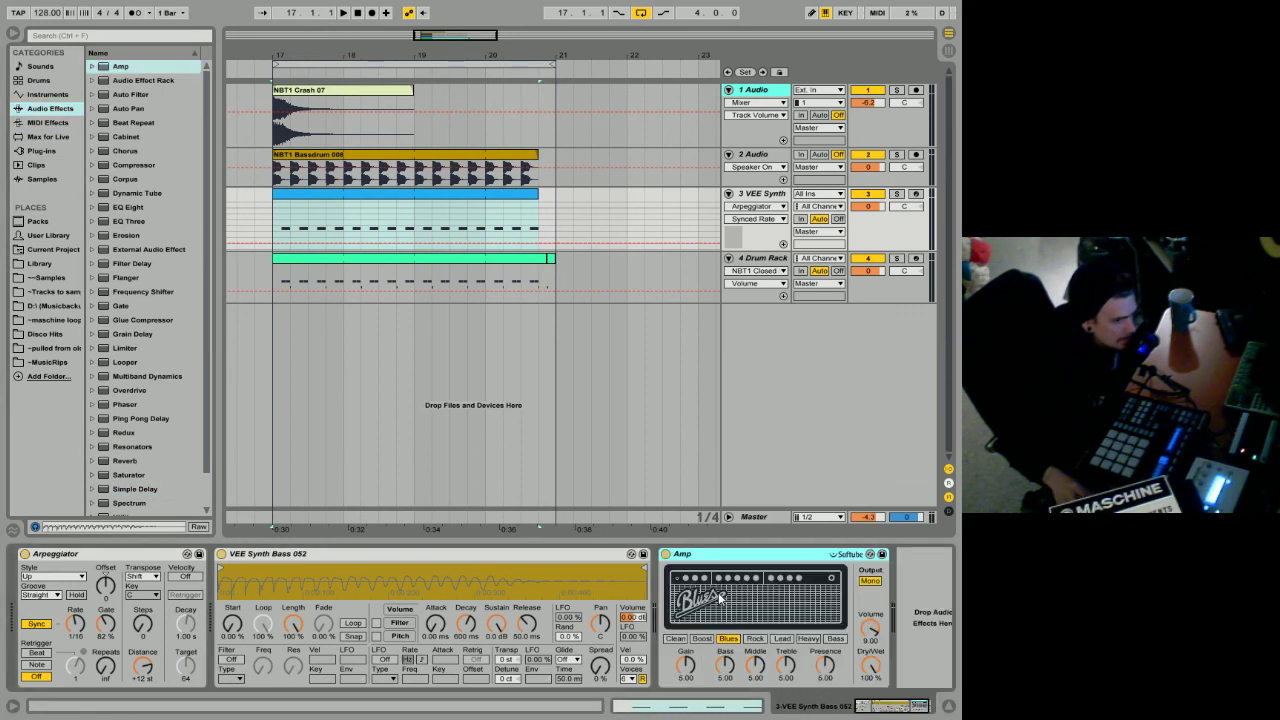
click(872, 585)
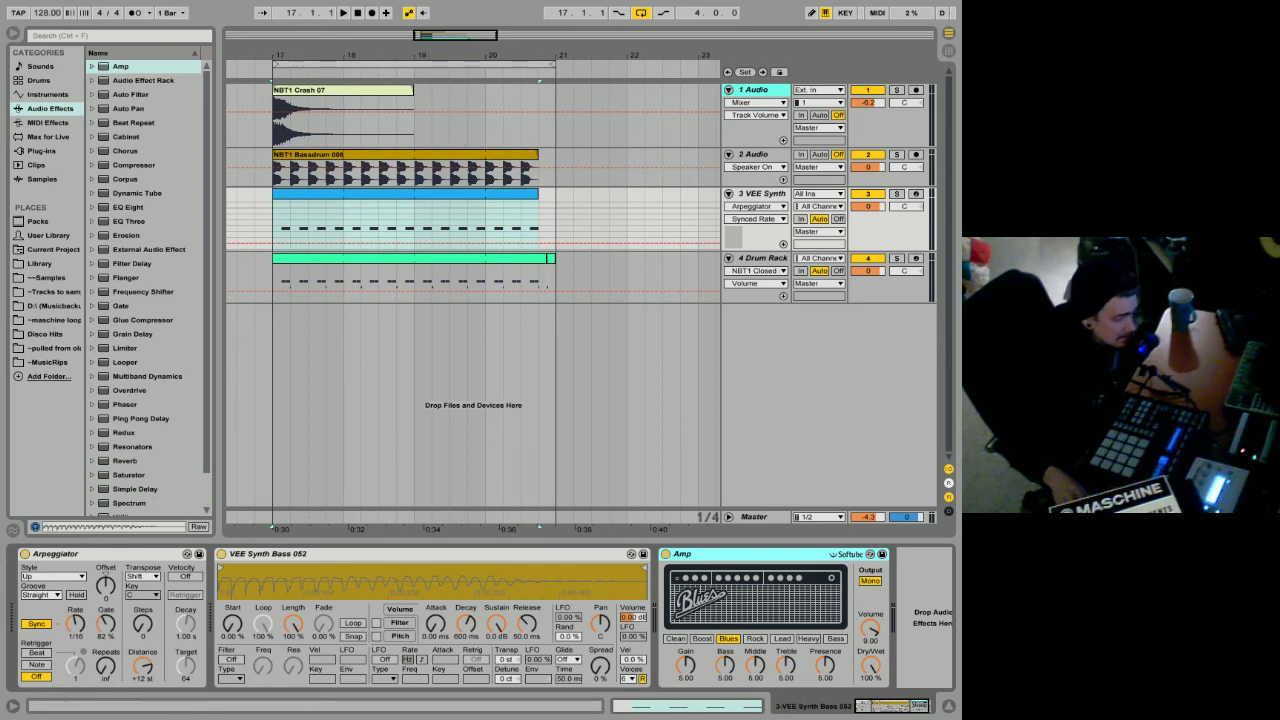
Step: Solo the VEE Synth track and play its bass with the Amp's Dry/Wet at 100 %
click(873, 667)
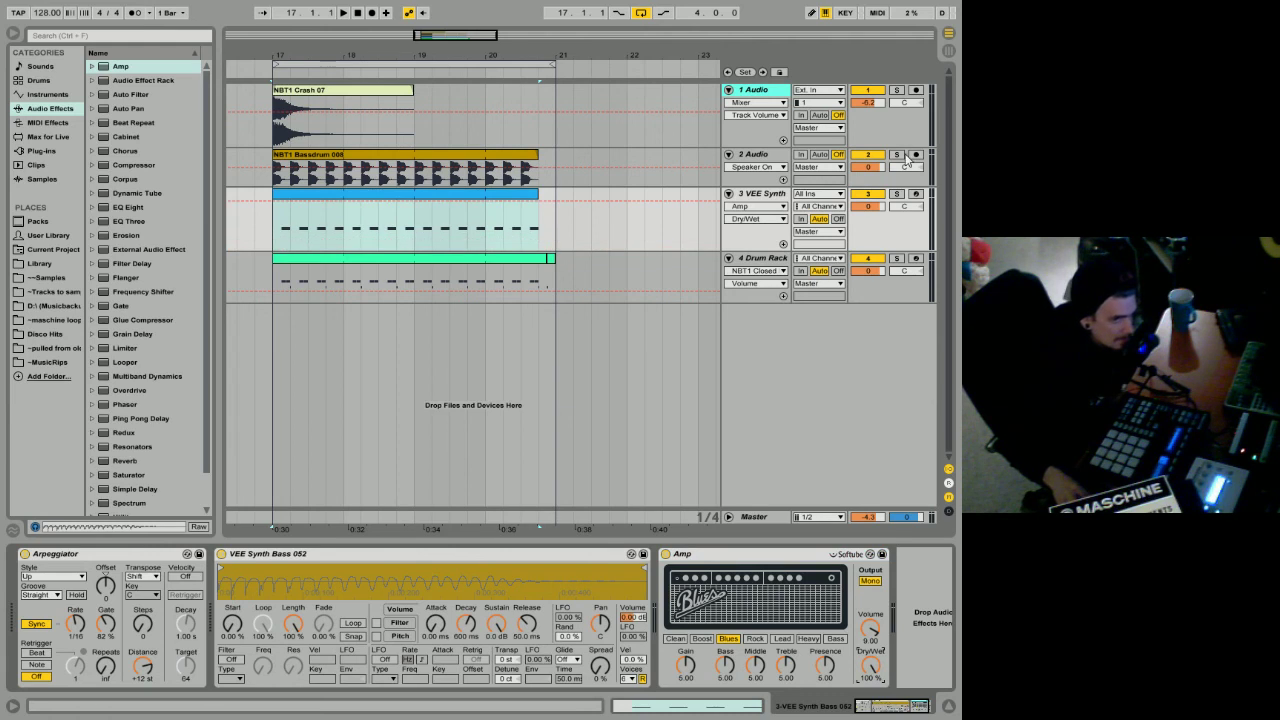
click(897, 194)
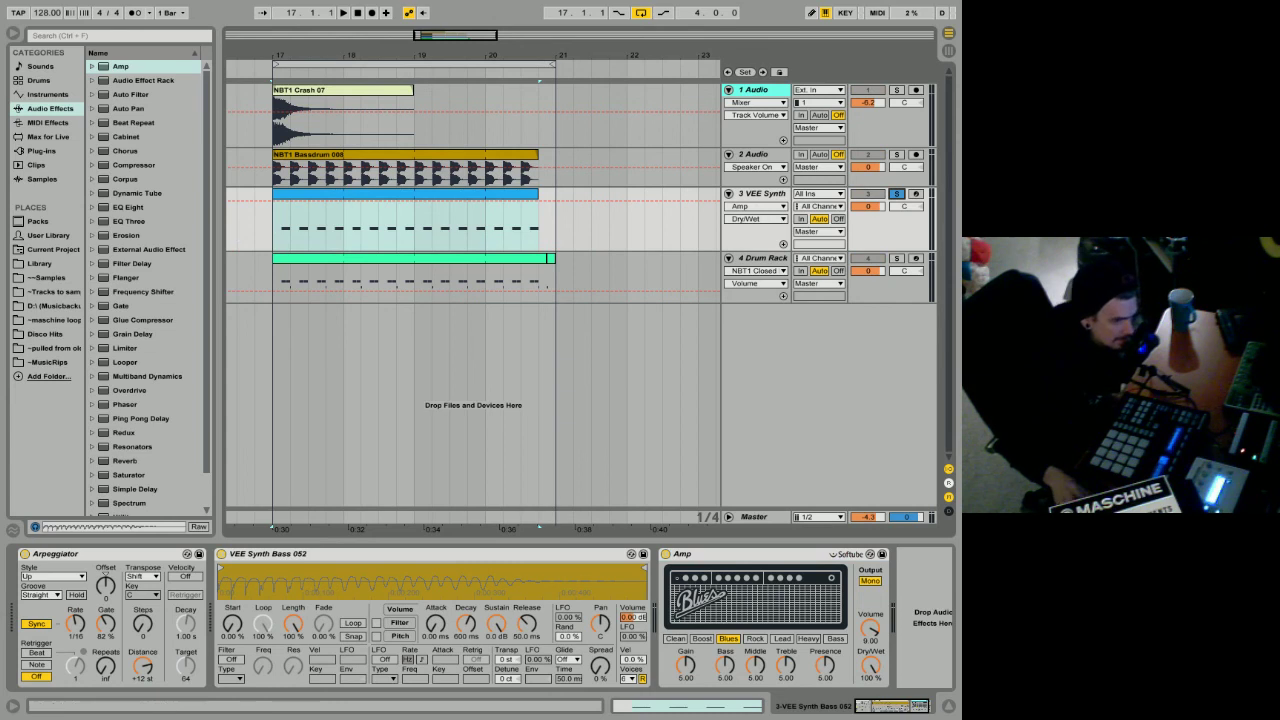
key(space)
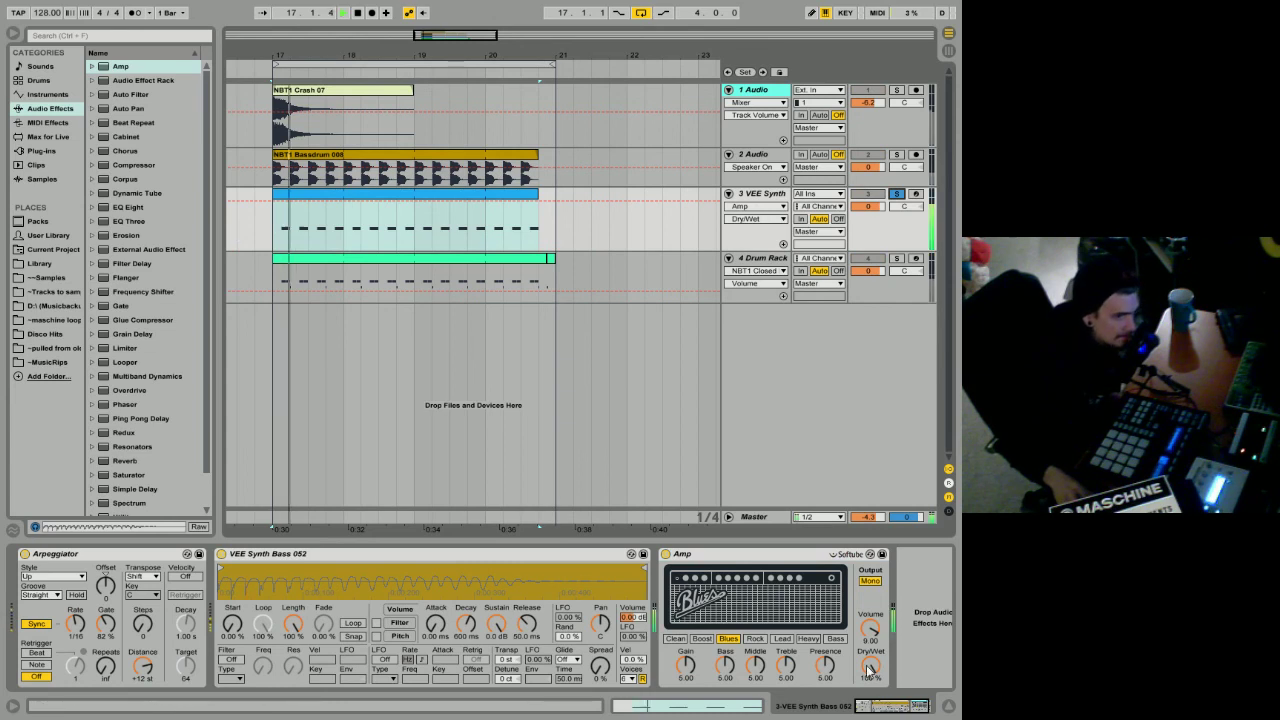
key(space)
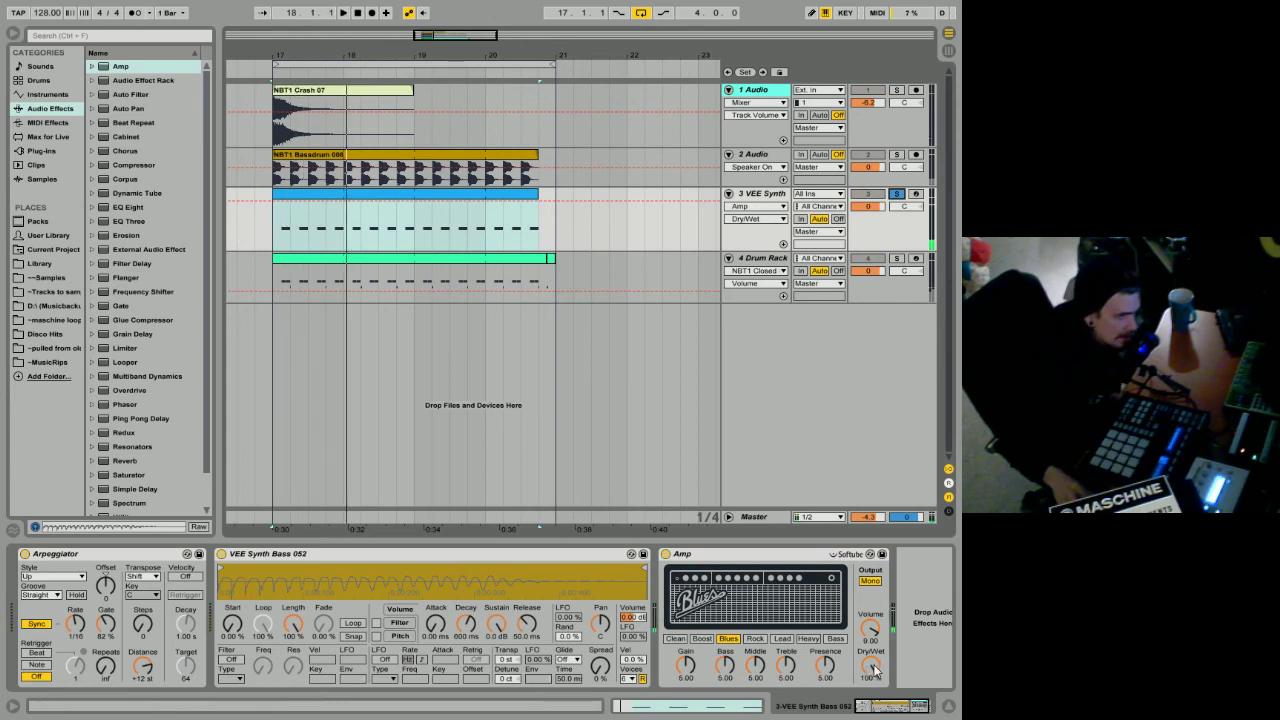
Step: Play the bass with the Amp's Dry/Wet at 0 % for comparison, and set the Dry/Wet to about 22 %
drag(872, 668, 874, 673)
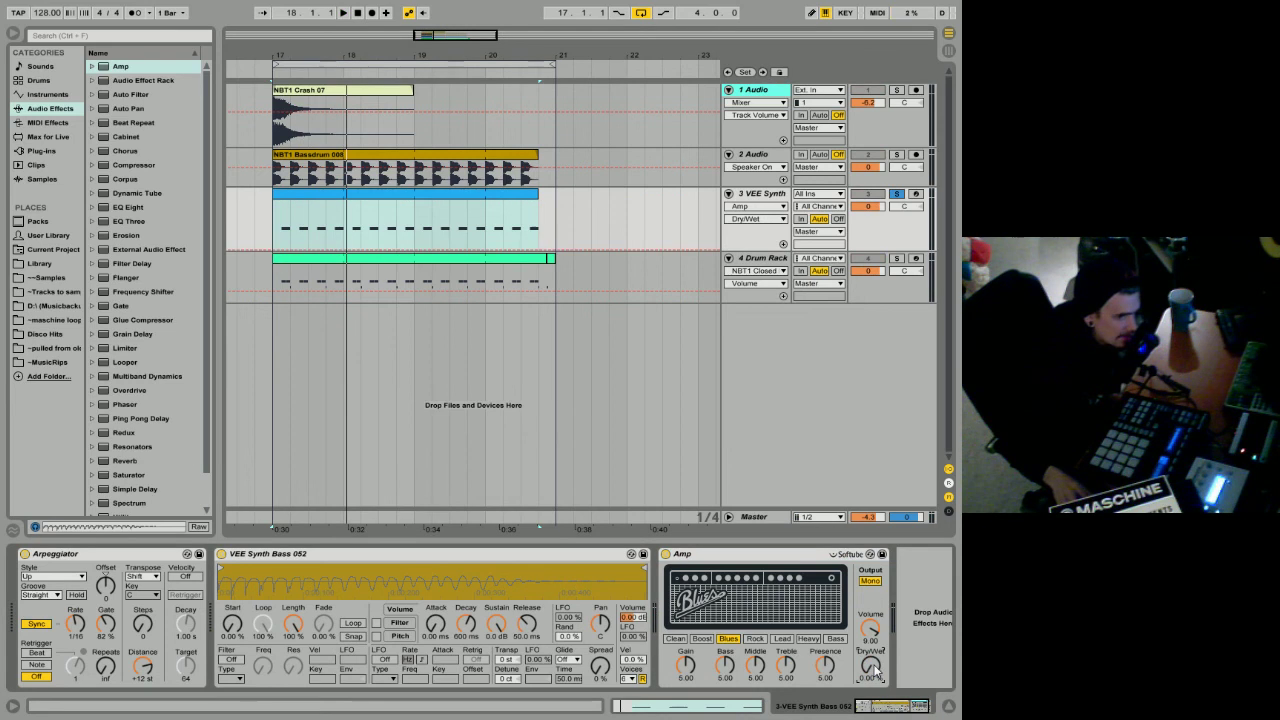
key(space)
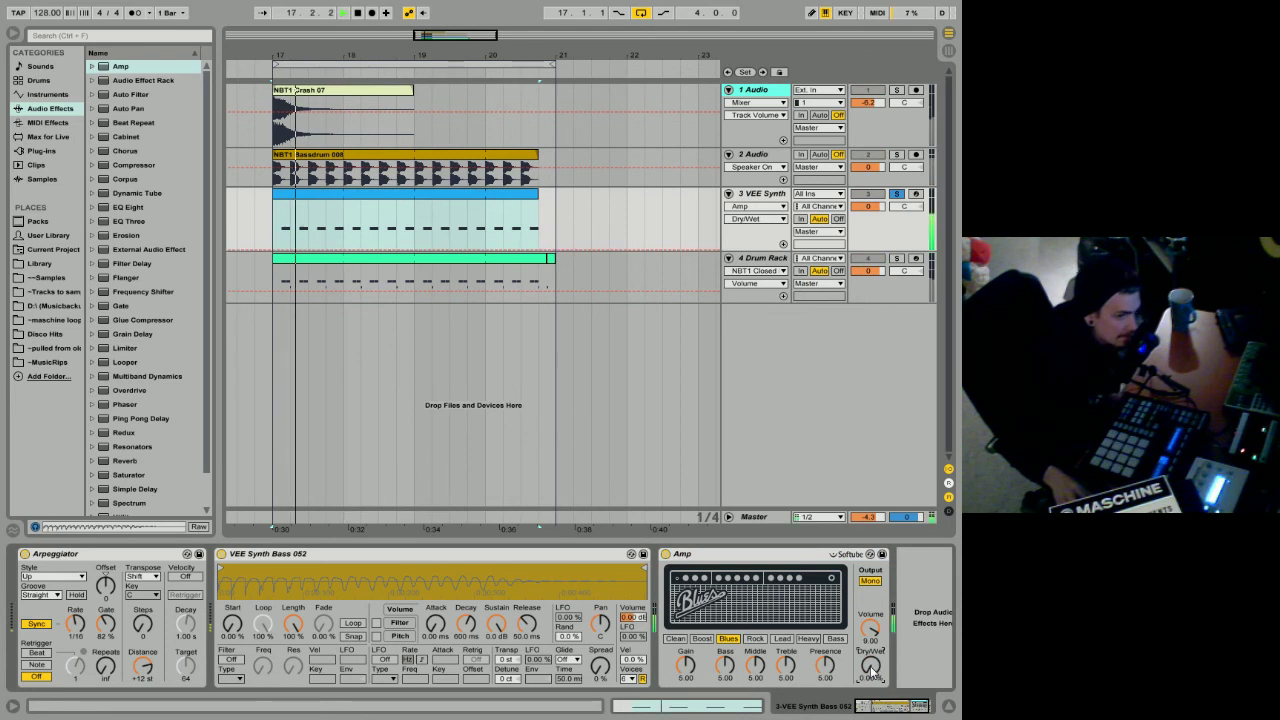
key(space)
drag(871, 671, 871, 627)
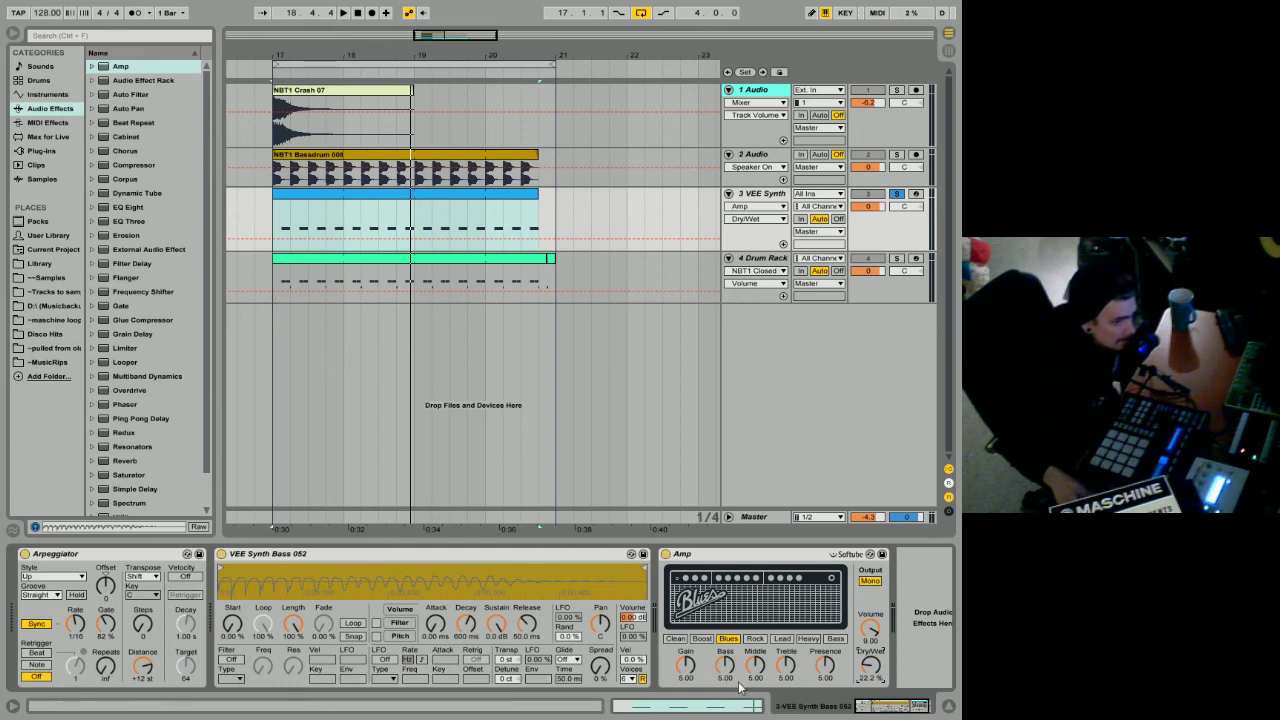
Step: Add the Auto Filter effect after the Amp on the VEE Synth track and raise its cutoff frequency to 19.9 kHz
click(900, 712)
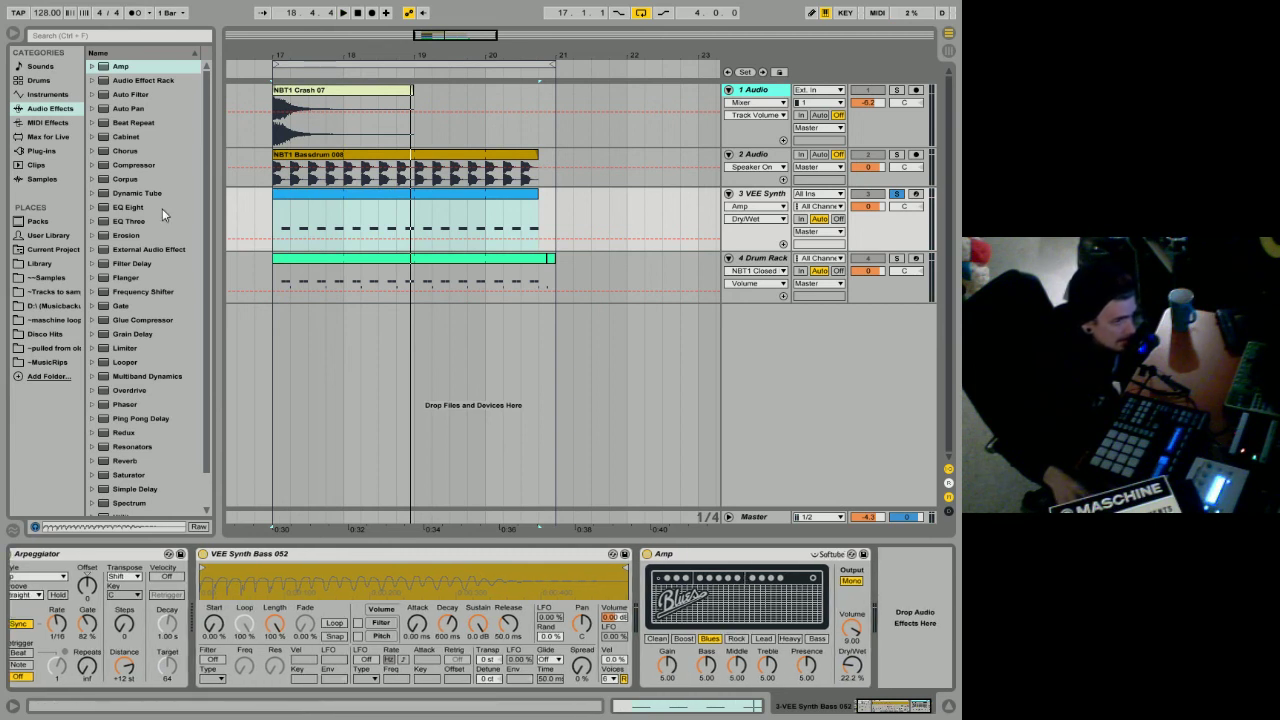
click(115, 95)
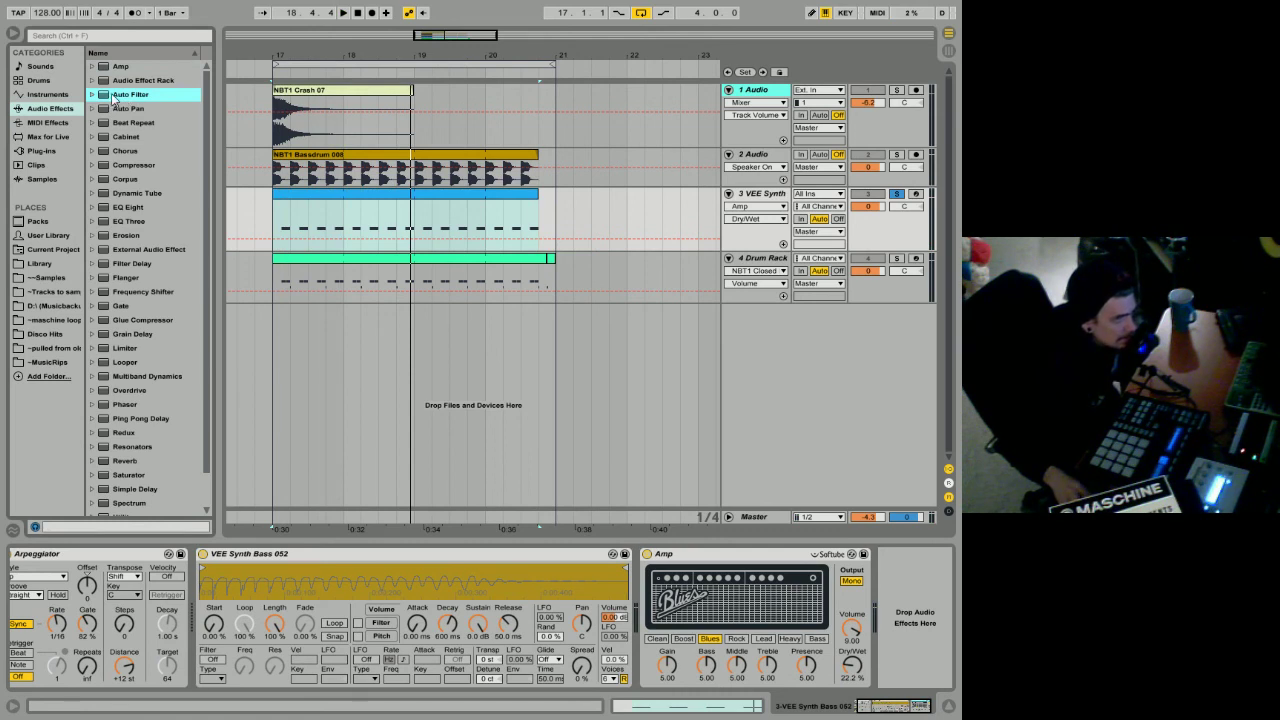
drag(303, 303, 879, 643)
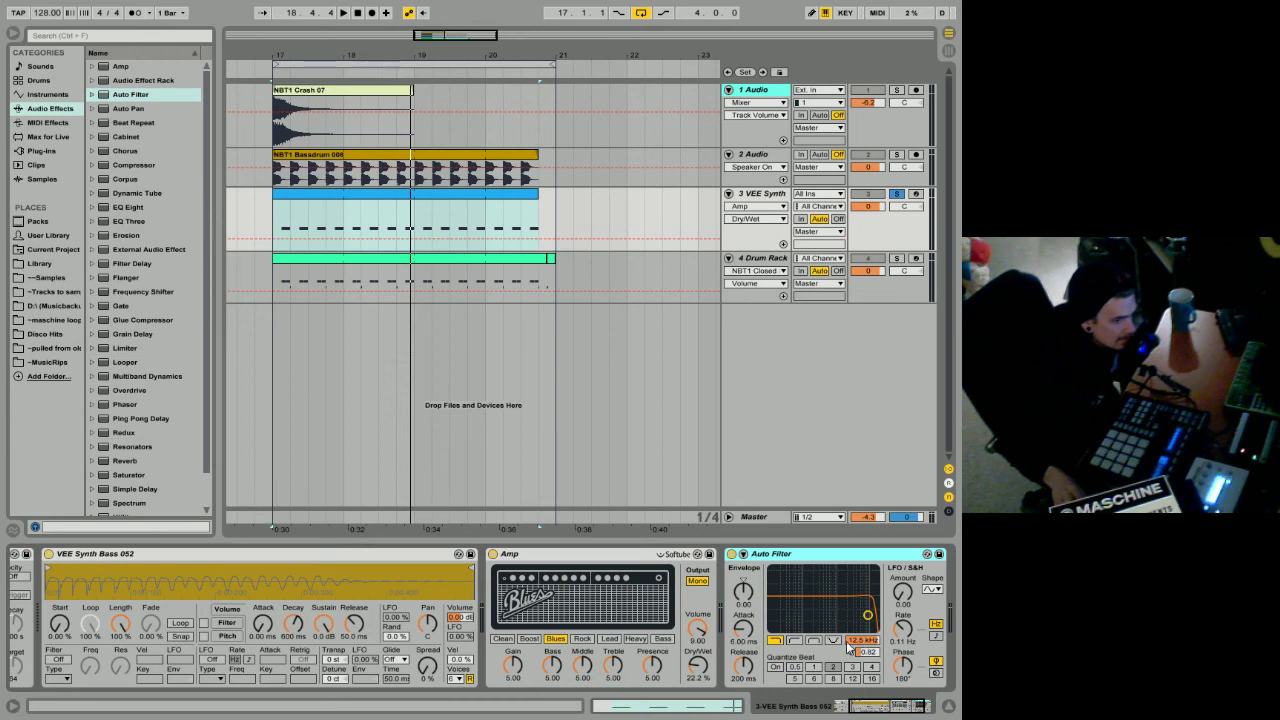
drag(862, 641, 862, 610)
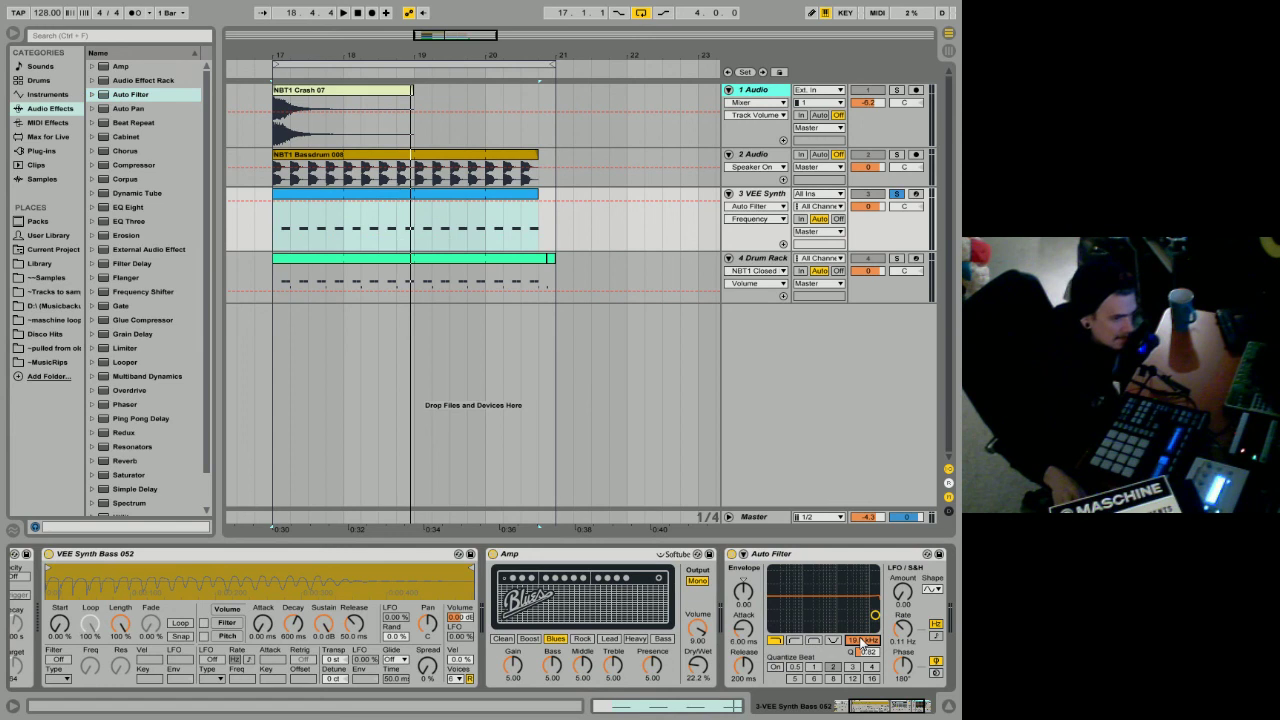
mouse_move(861, 642)
mouse_down()
mouse_move(861, 708)
mouse_move(861, 642)
mouse_up()
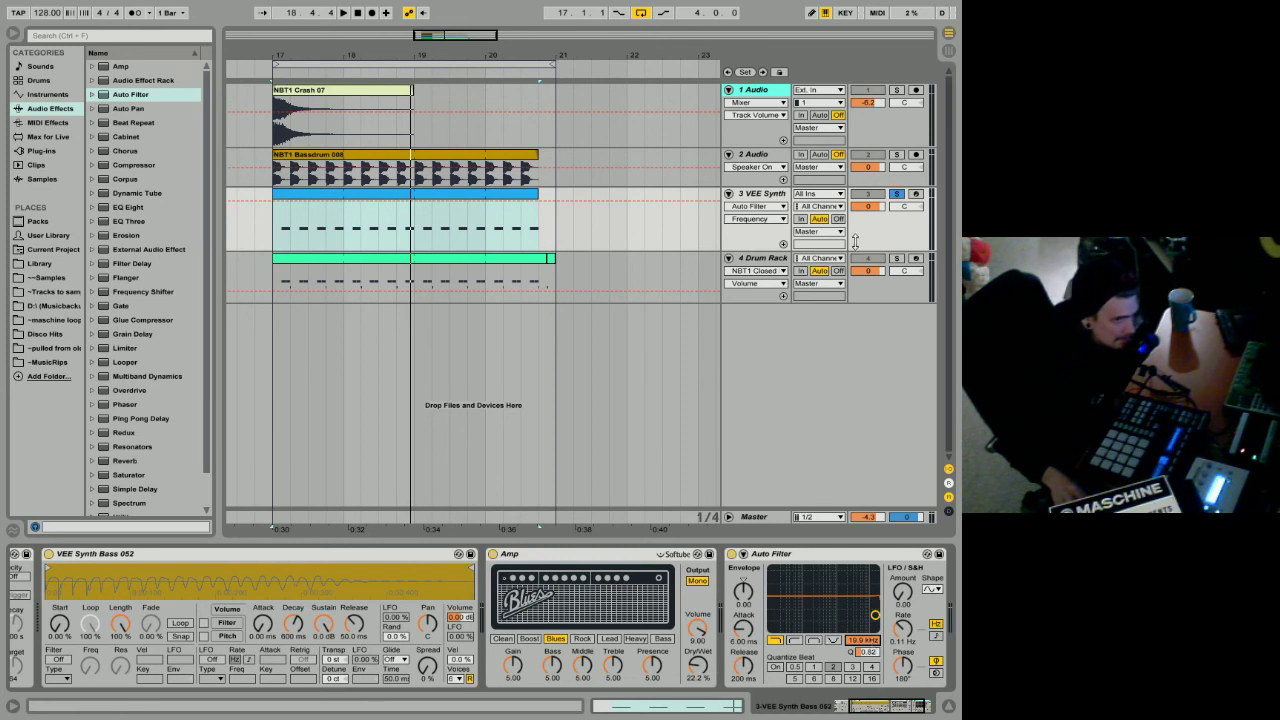
Step: Play the VEE Synth clip from its start and sweep the Auto Filter's low-pass cutoff down and back up to about 9.14 kHz
click(473, 193)
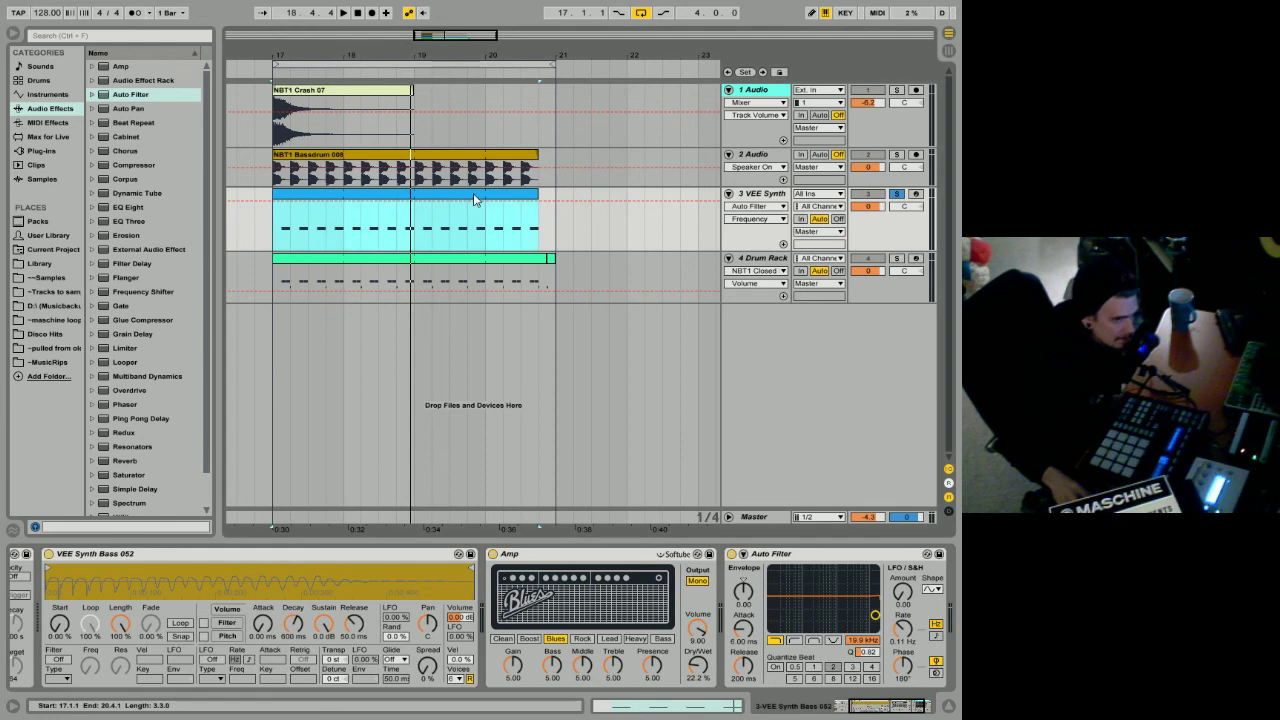
key(space)
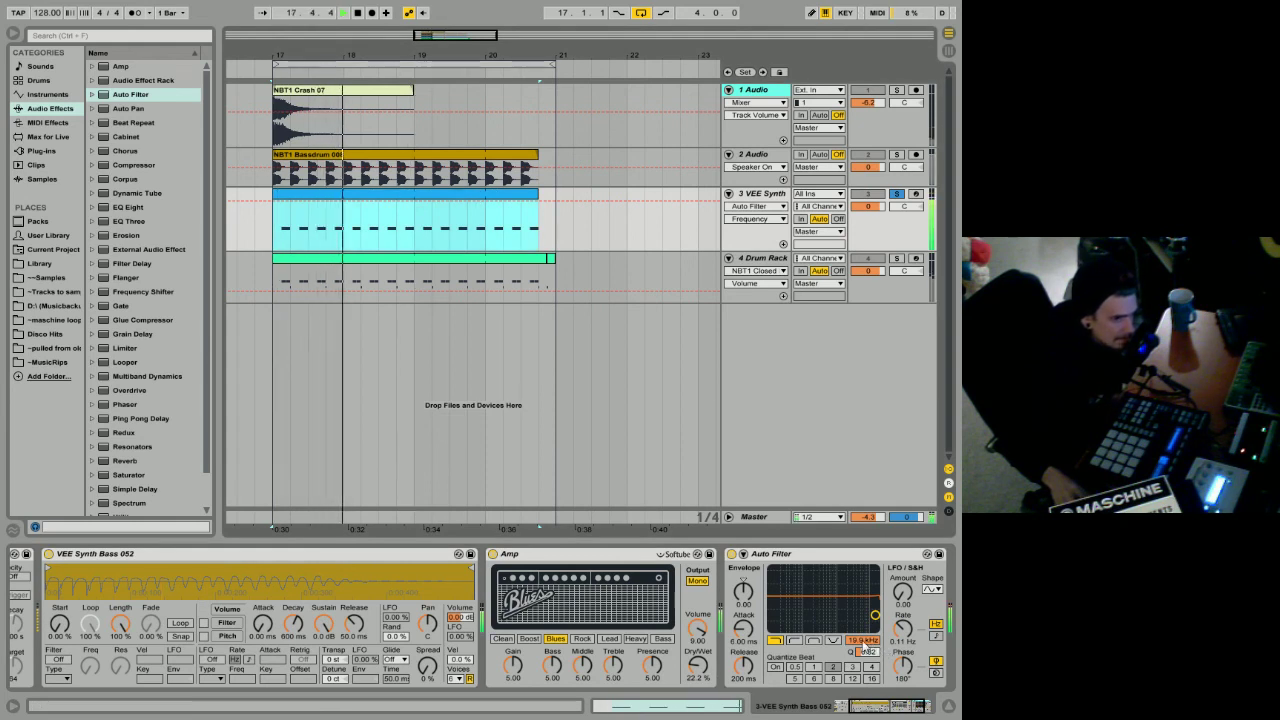
key(space)
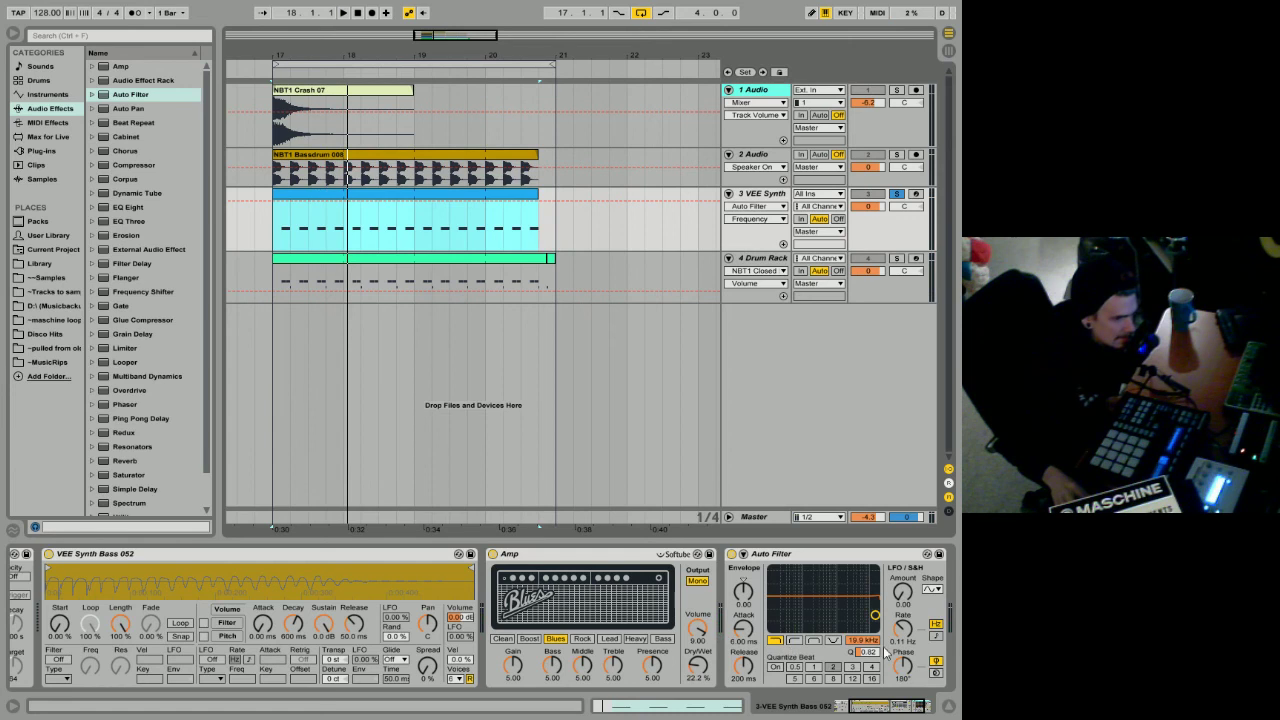
key(space)
drag(862, 640, 862, 656)
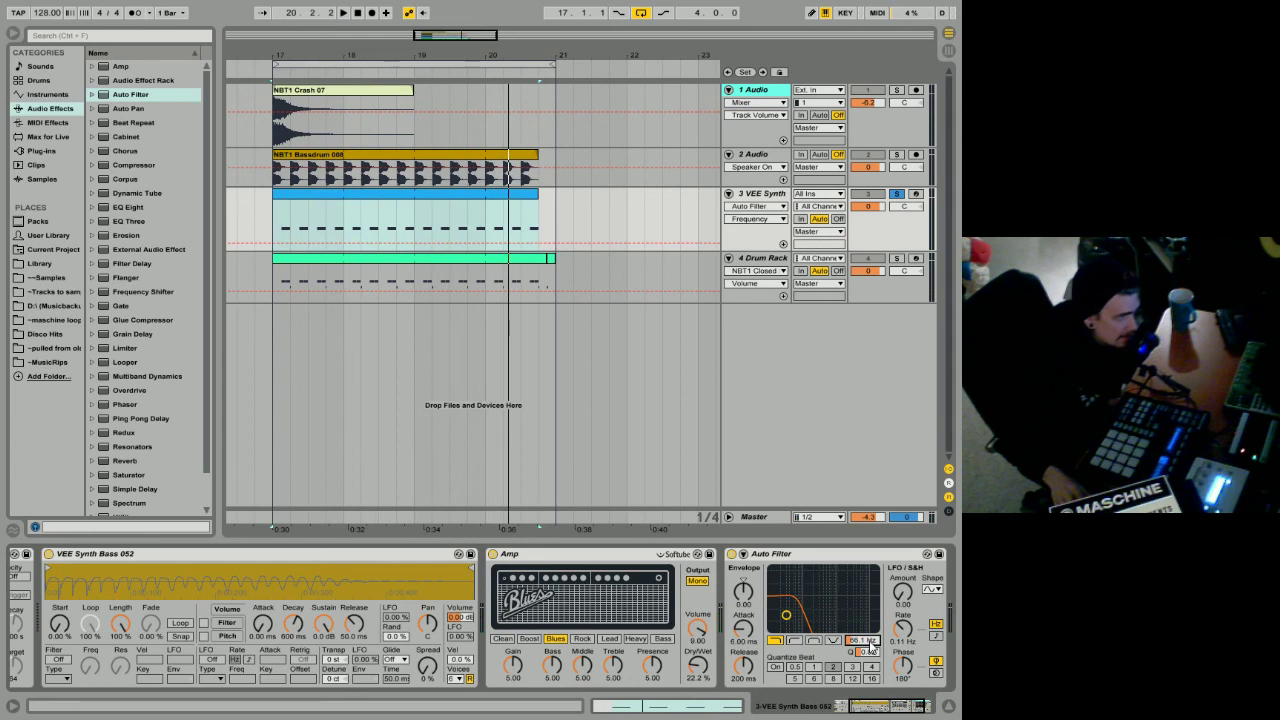
key(space)
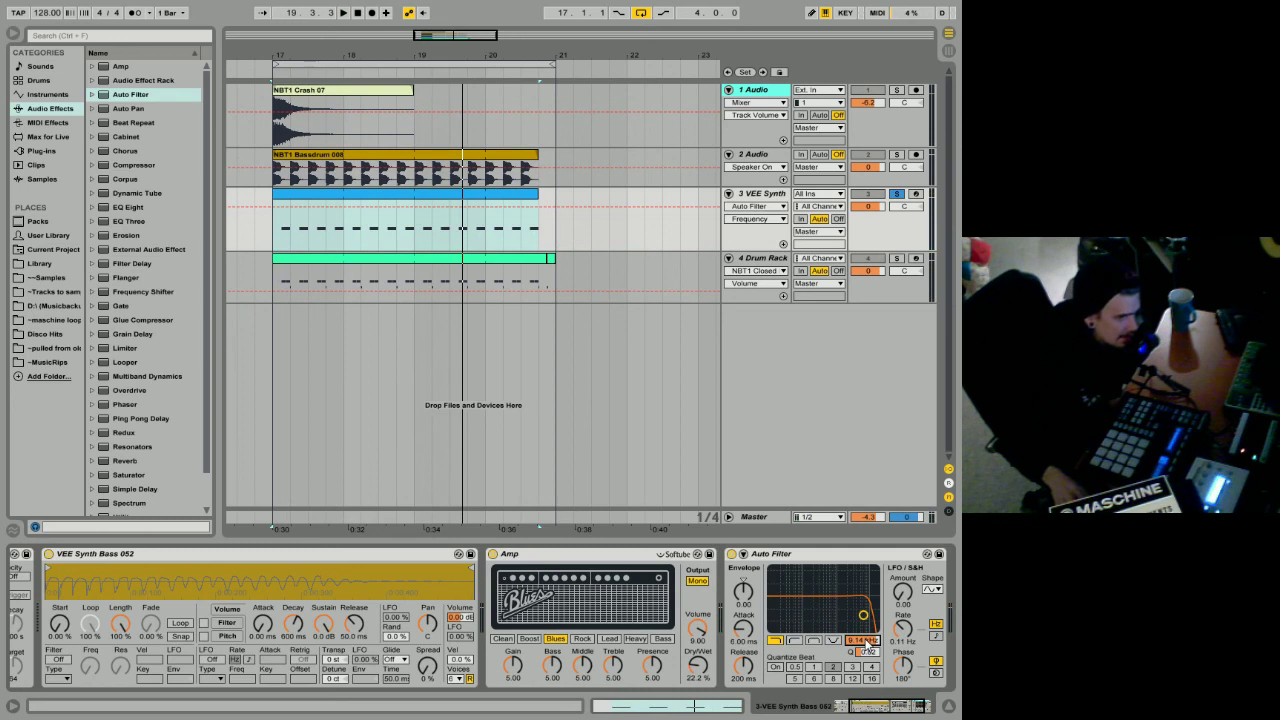
Step: Try the Auto Filter's high-pass type on the bass, lowering the cutoff to about 932 Hz while listening
click(796, 642)
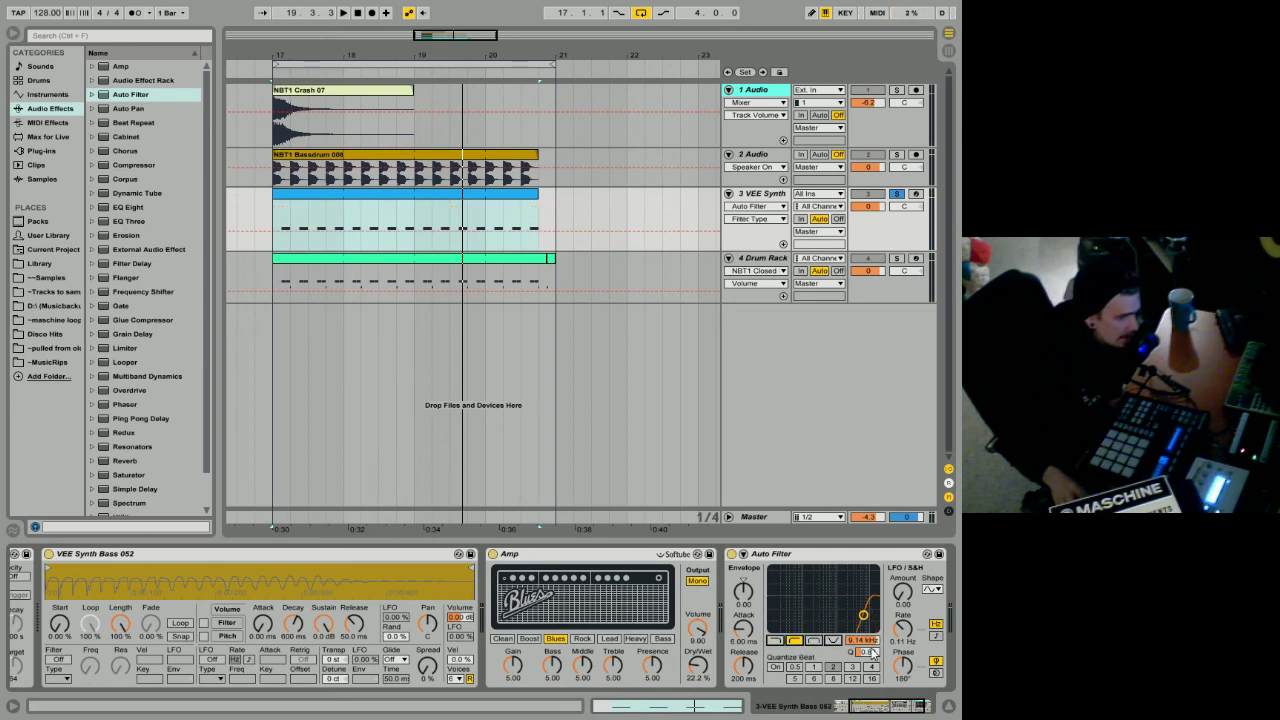
drag(873, 646, 873, 690)
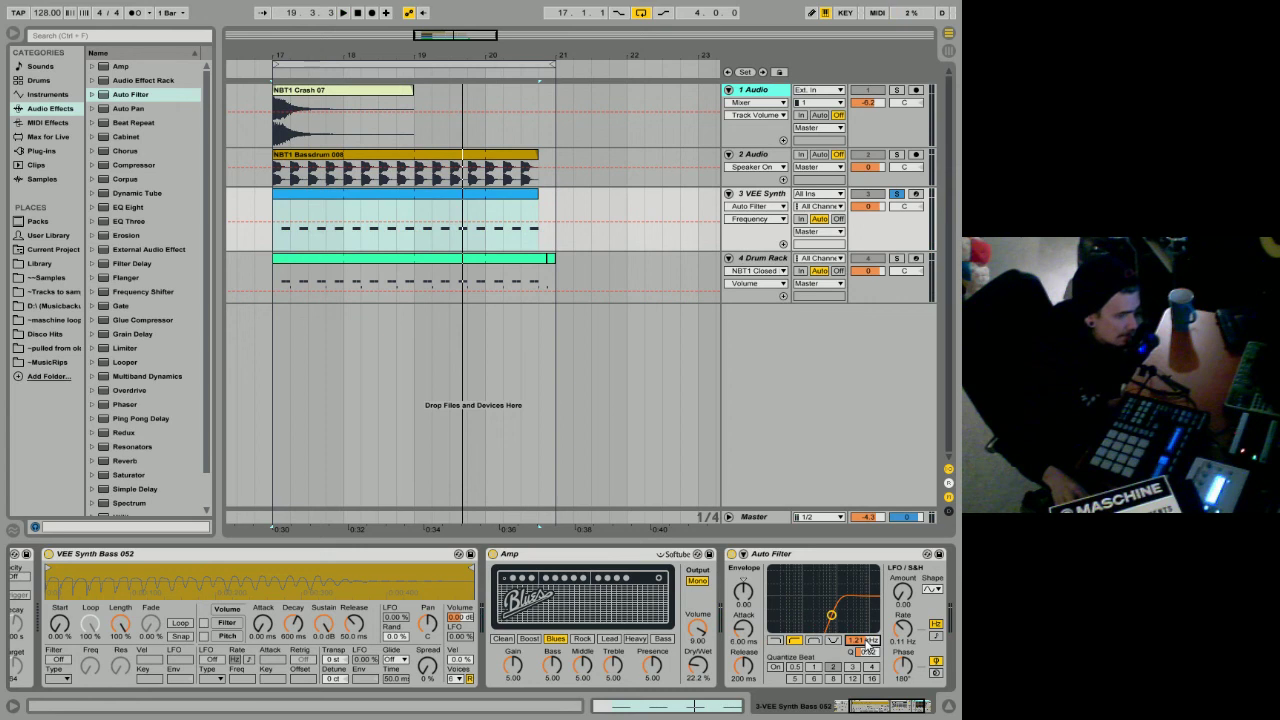
key(space)
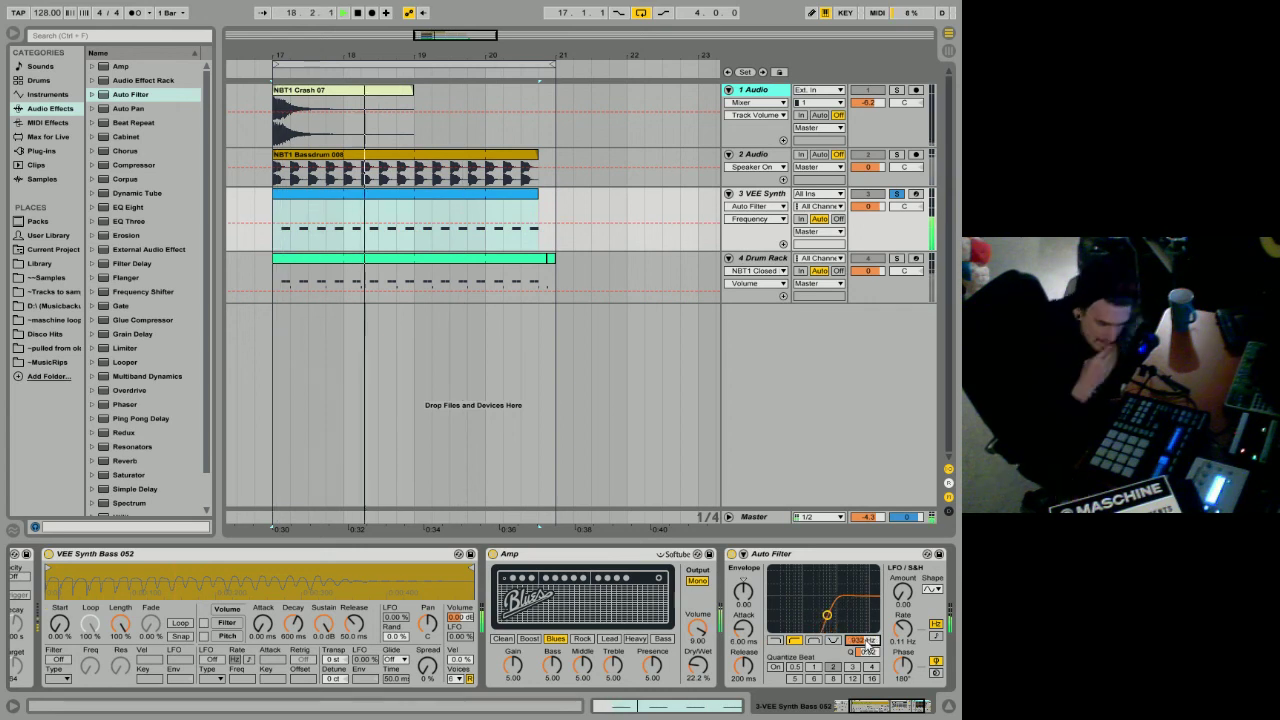
key(space)
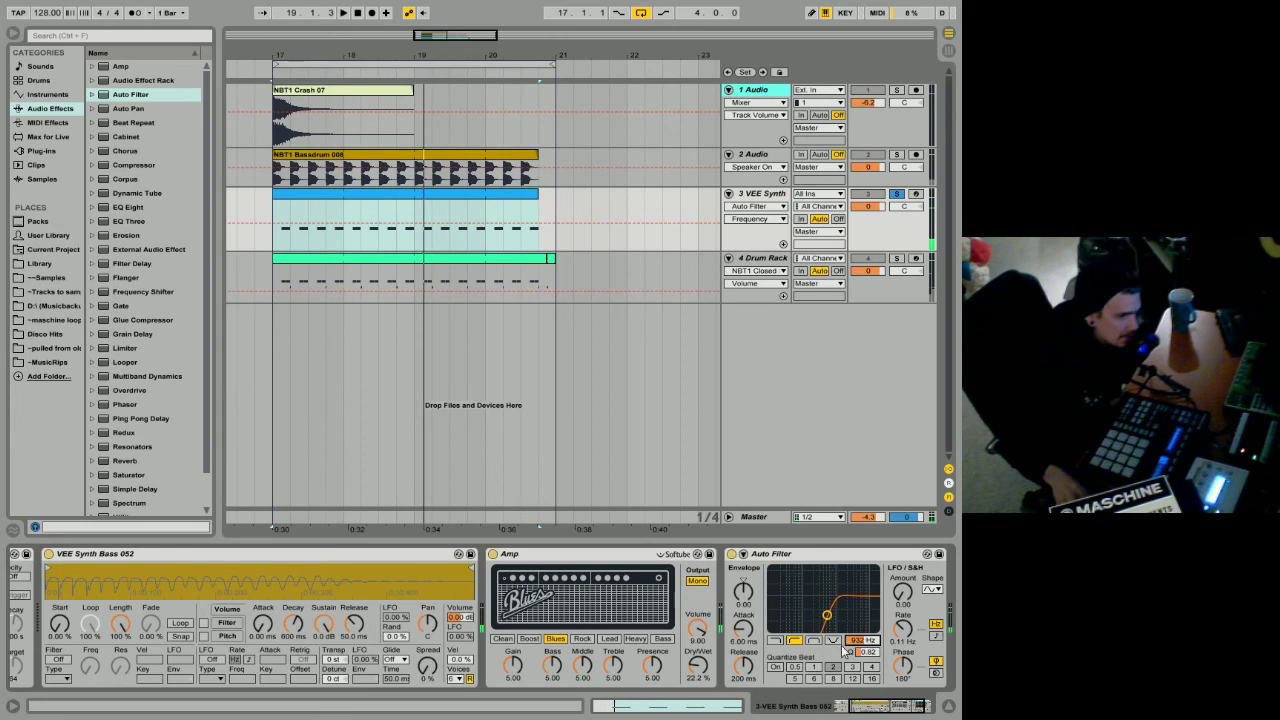
Step: Try the Auto Filter's band-pass type on the bass, adjusting the cutoff frequency during playback
click(814, 642)
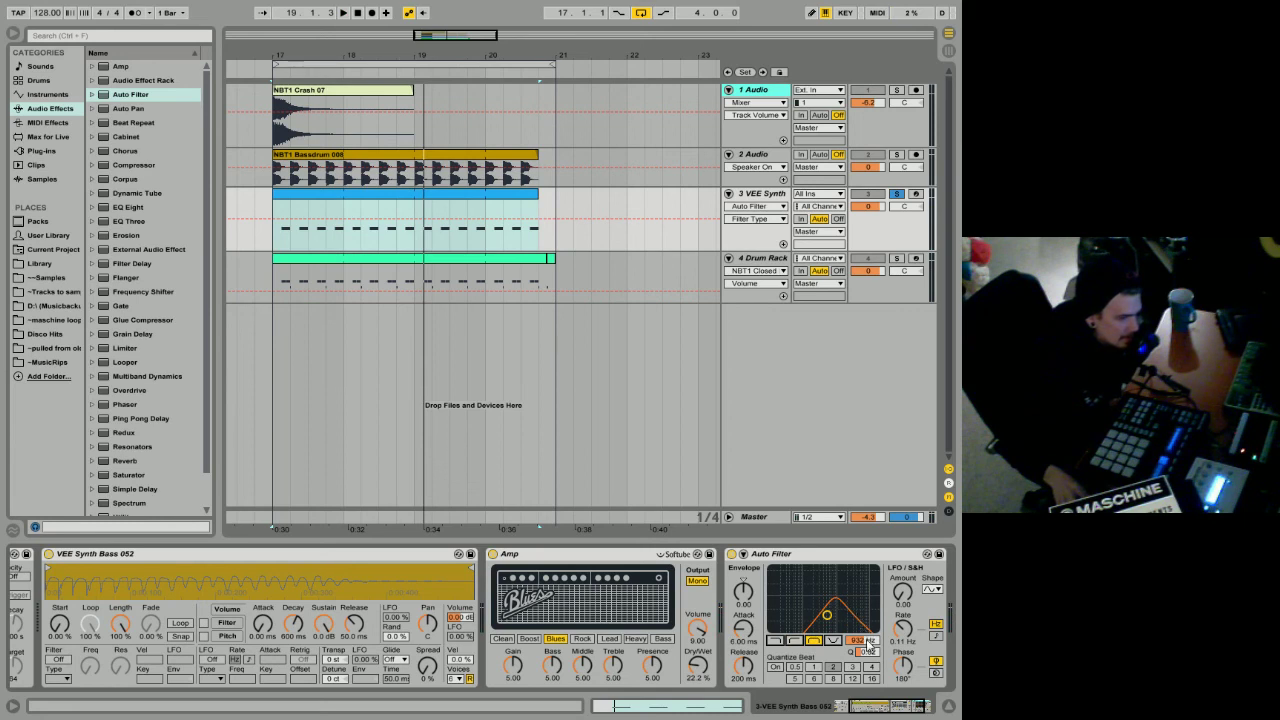
key(space)
mouse_move(867, 642)
mouse_down()
mouse_move(867, 673)
mouse_move(869, 641)
mouse_up()
key(space)
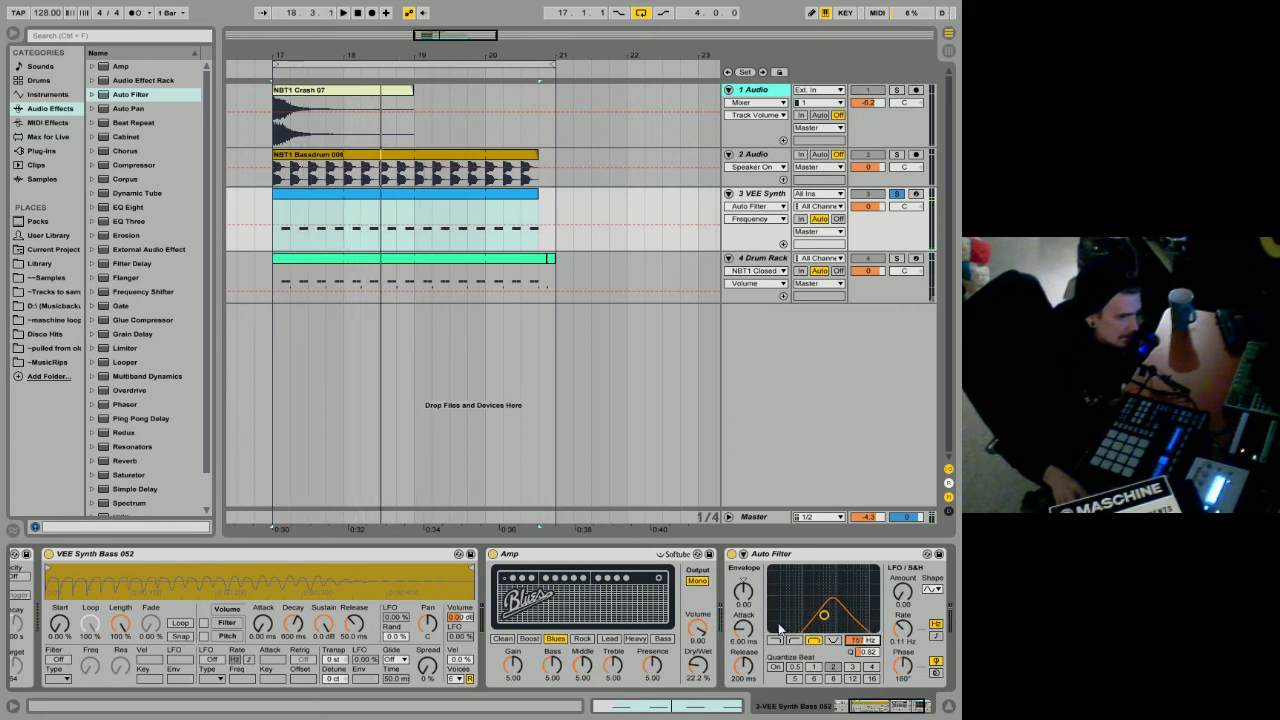
Step: Try the Auto Filter's notch type and play the VEE Synth clip from its start while lowering the cutoff frequency
click(834, 640)
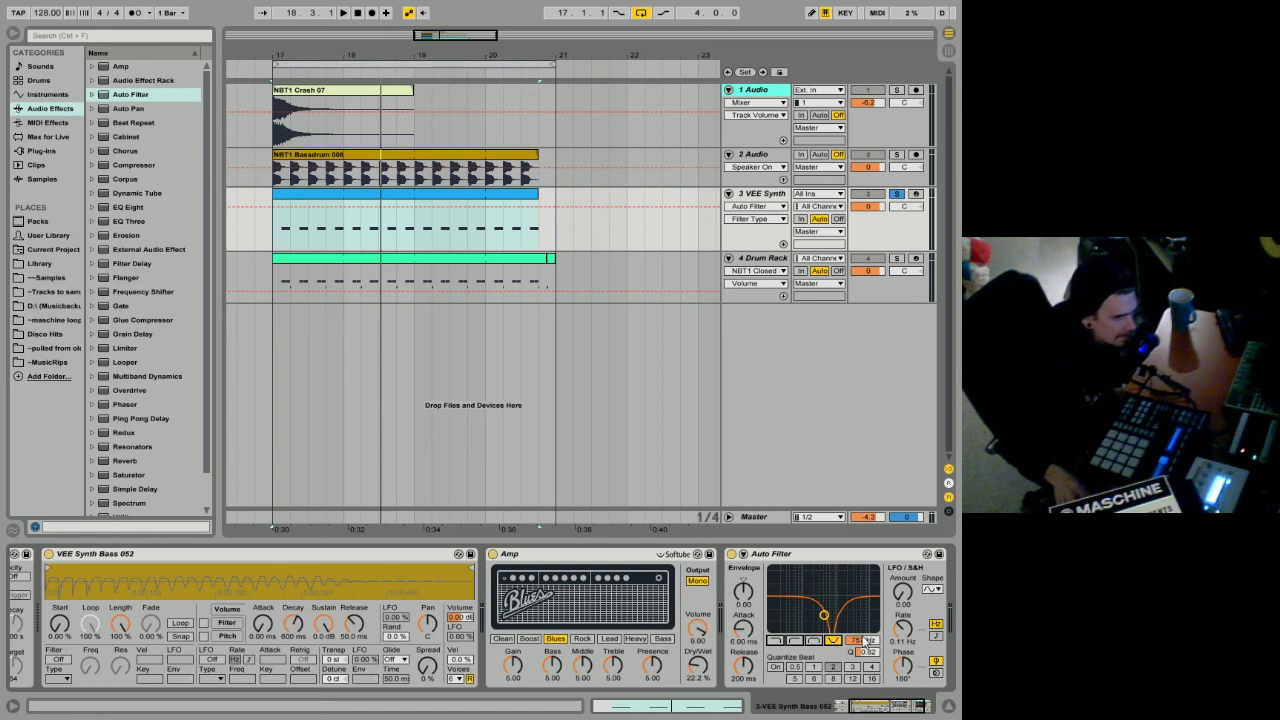
drag(862, 639, 862, 660)
click(439, 194)
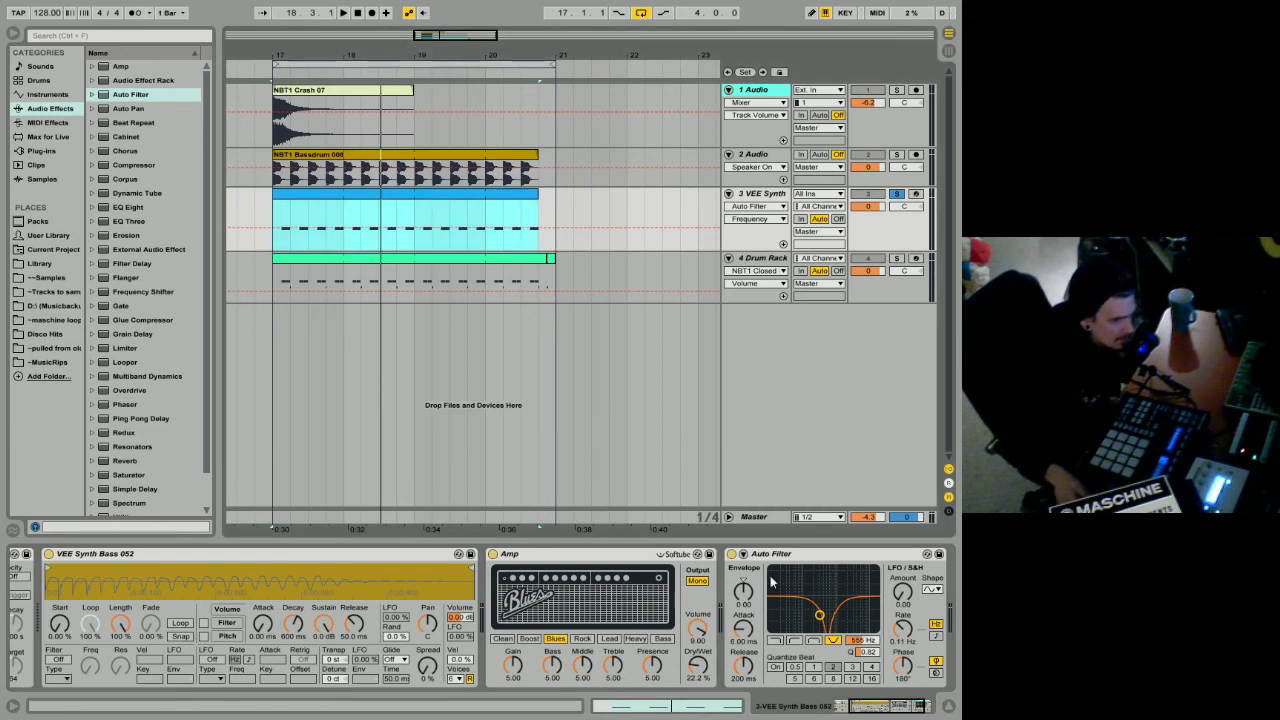
key(space)
drag(870, 647, 817, 614)
key(space)
Step: Return the Auto Filter to low-pass and lower its cutoff to about 348 Hz while listening to the bass
click(775, 641)
click(857, 642)
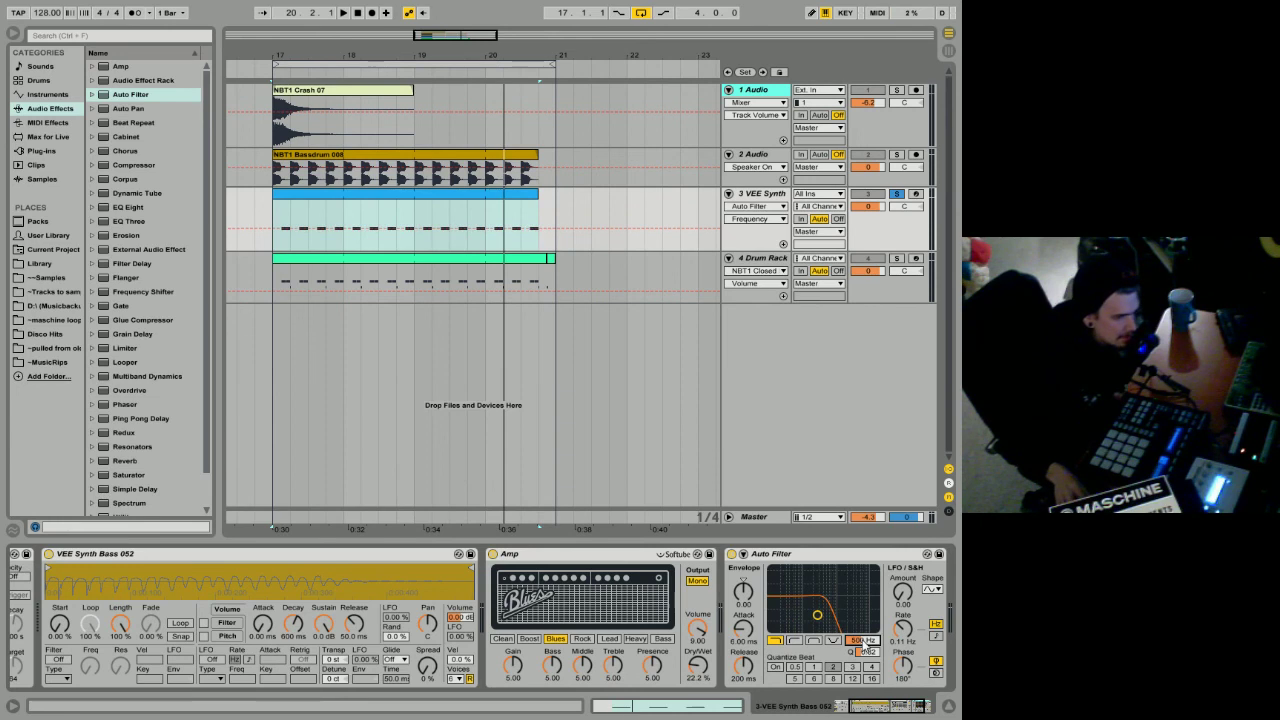
key(space)
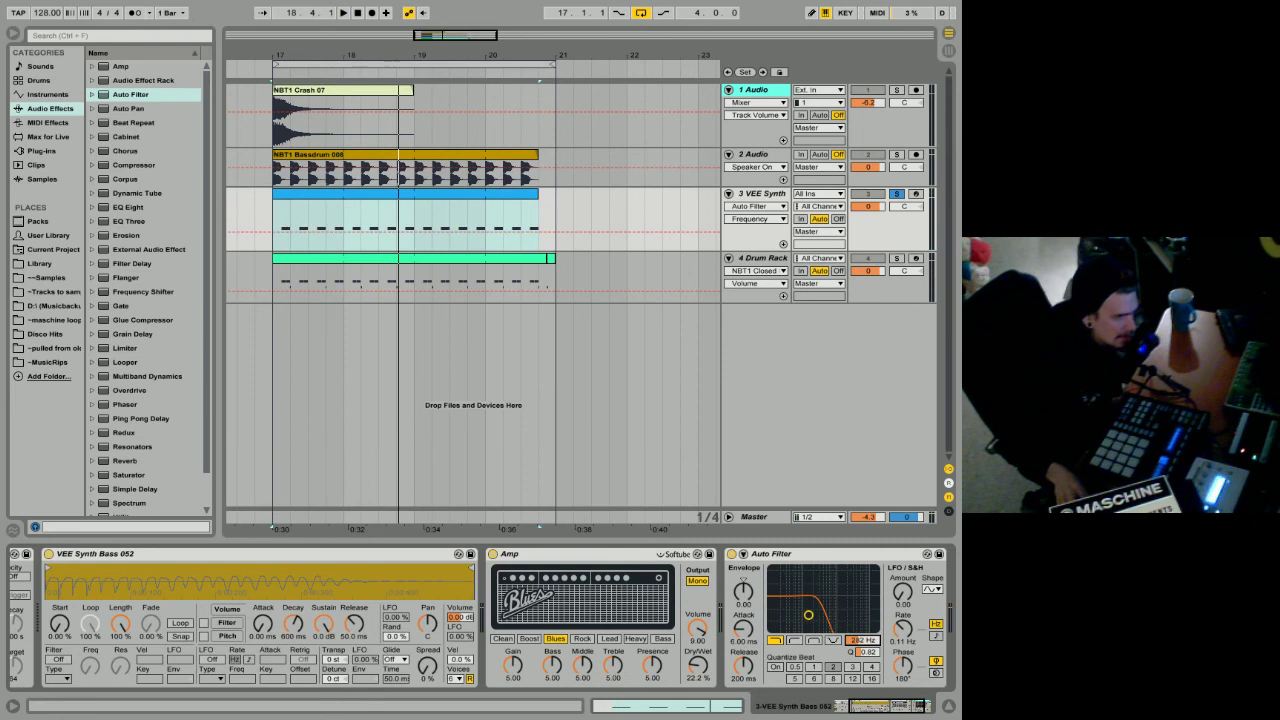
key(space)
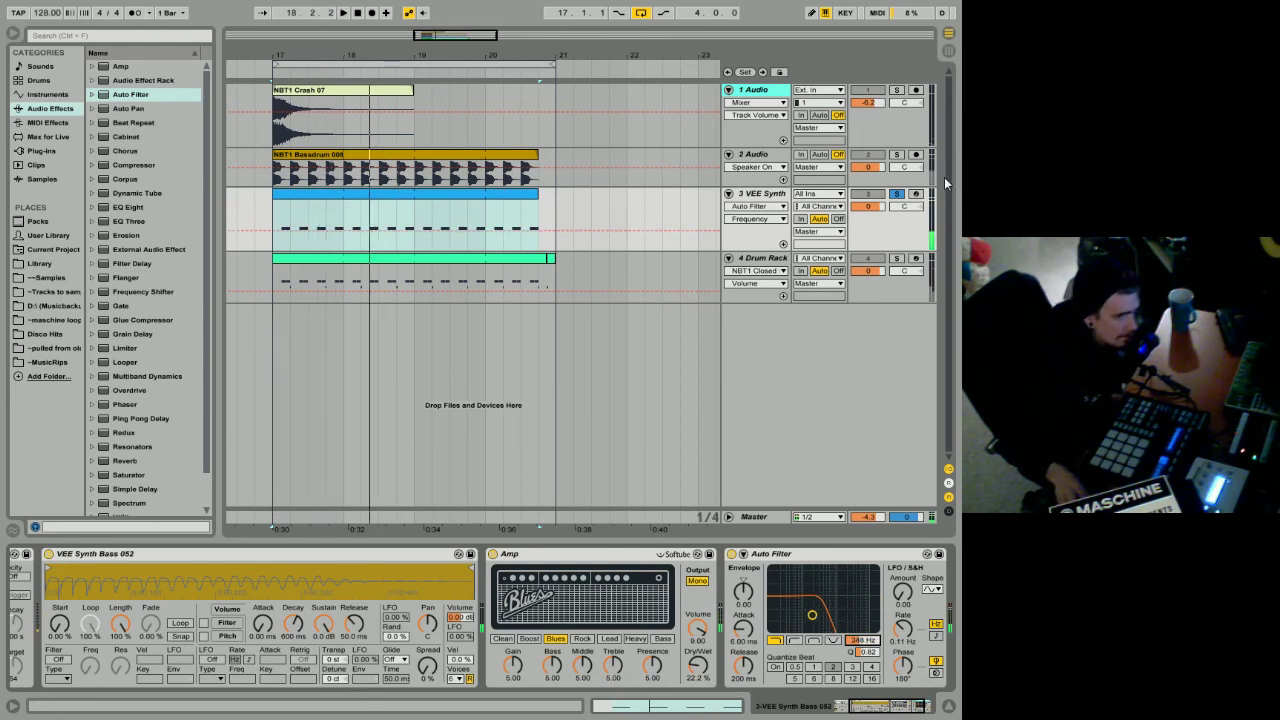
Step: Unsolo the VEE Synth track and play all four tracks from the start of the bassdrum clip
click(897, 194)
click(389, 155)
key(space)
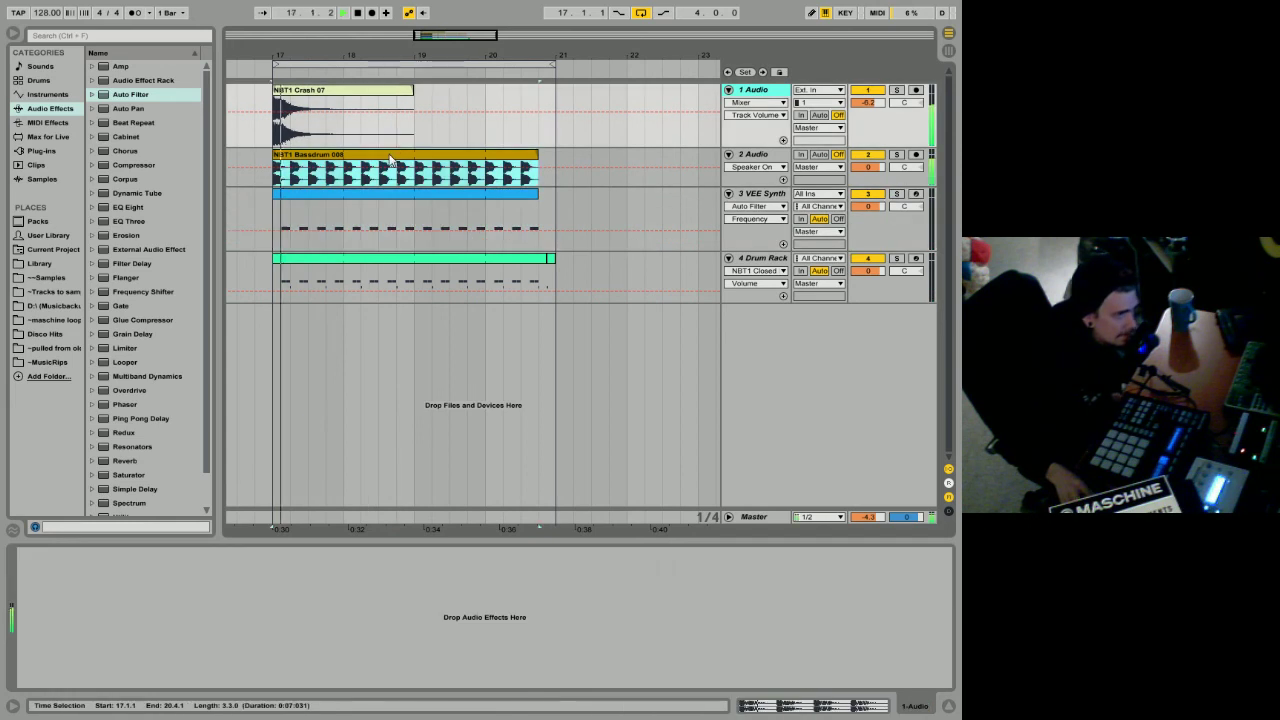
Step: Set the Arpeggiator's rate on the VEE Synth track to 1/8 and play the full loop again
click(894, 220)
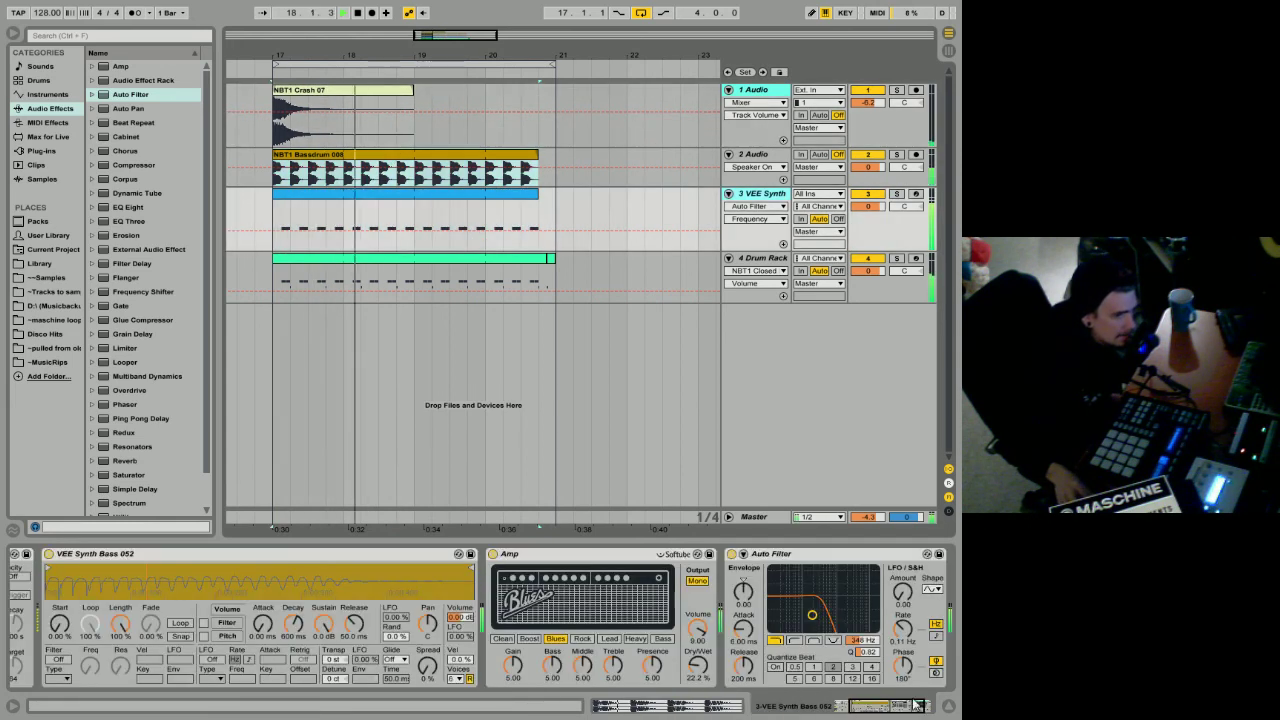
click(873, 709)
key(space)
mouse_move(76, 623)
mouse_down()
mouse_move(75, 608)
mouse_move(74, 622)
mouse_up()
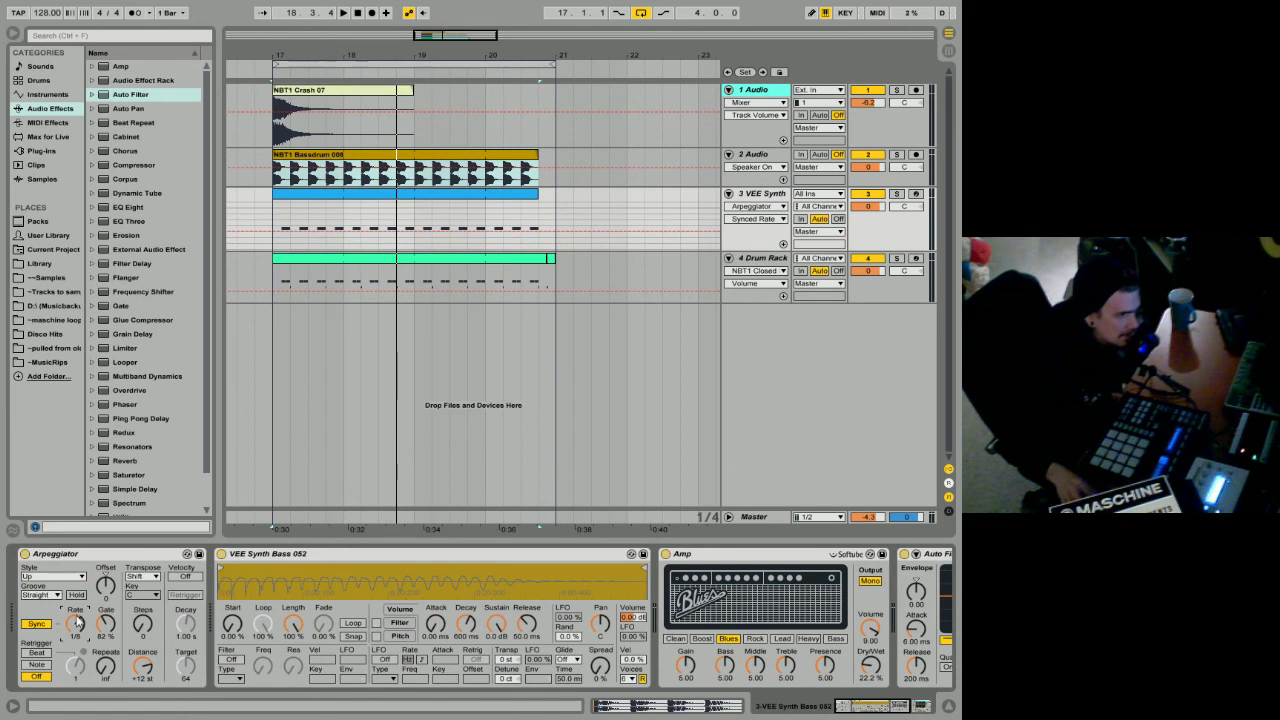
key(space)
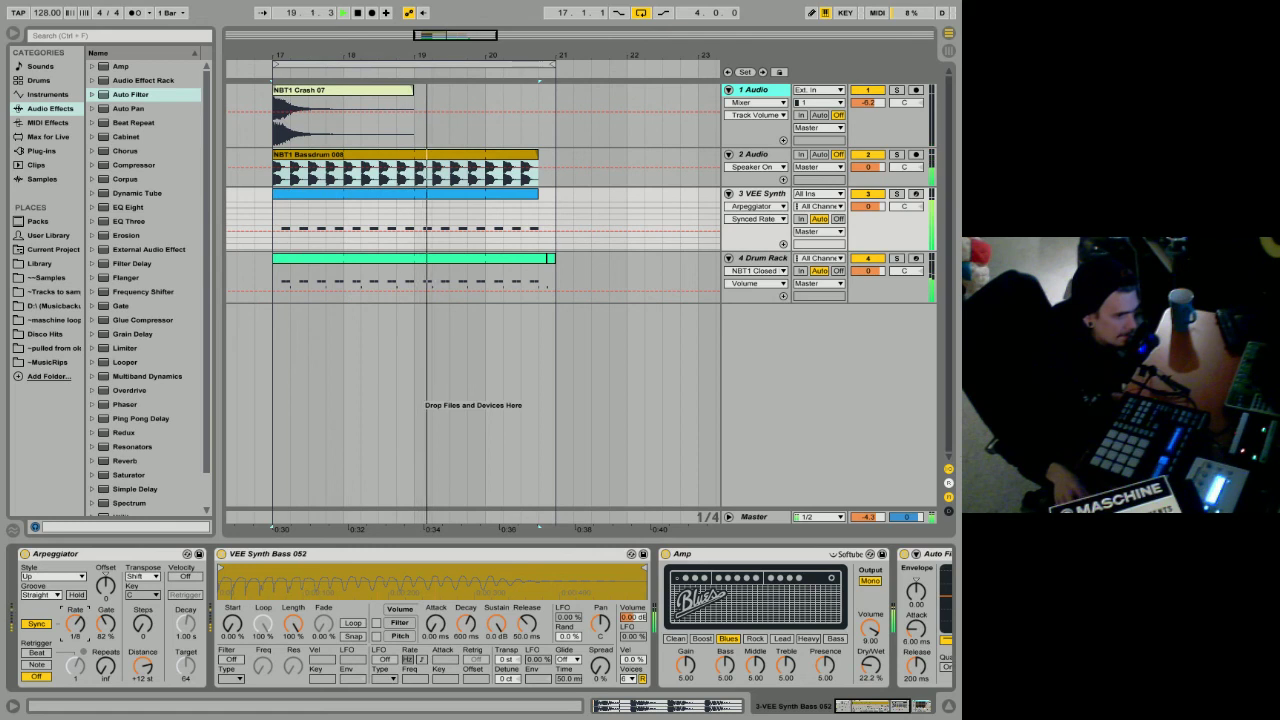
Step: Raise the Auto Filter's cutoff to about 648 Hz and set the Arpeggiator's gate to 74 % during playback
click(905, 708)
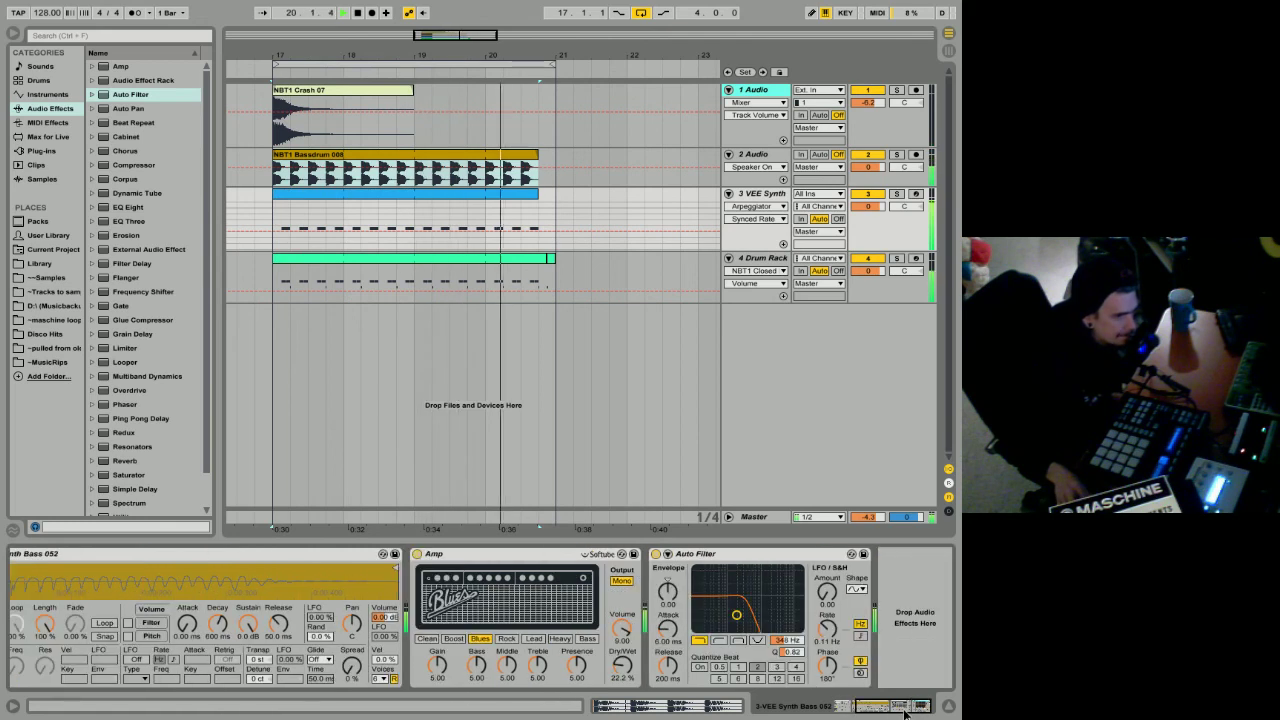
drag(785, 640, 785, 630)
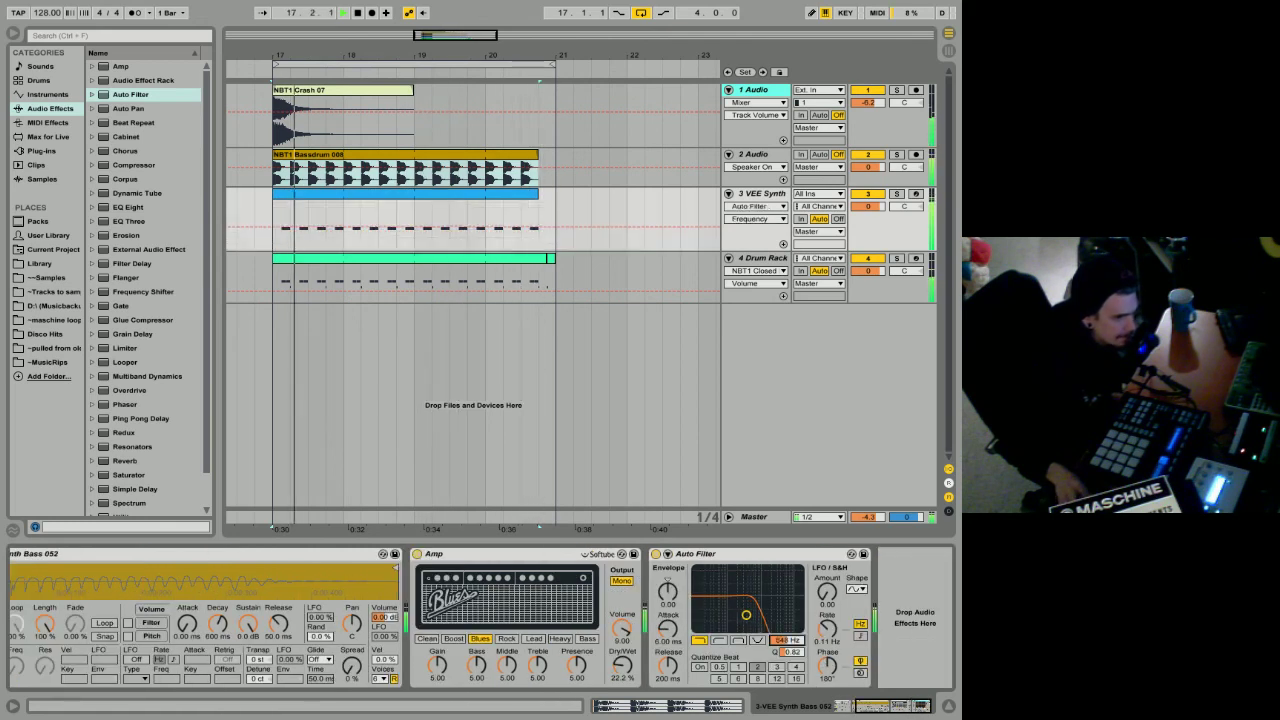
drag(890, 708, 865, 708)
mouse_move(97, 628)
mouse_down()
mouse_move(97, 600)
mouse_move(105, 614)
mouse_up()
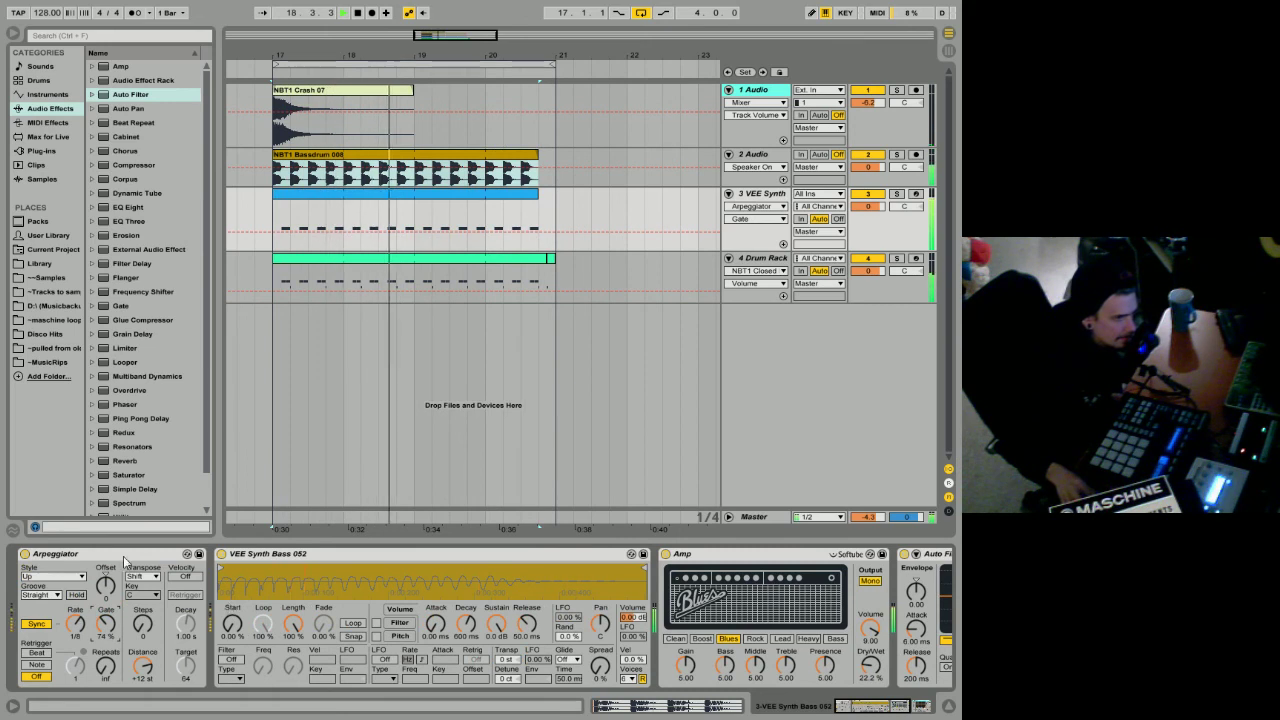
Step: Add a Reverb after the Auto Filter on the VEE Synth track, set its Dry/Wet to 30 %, and play the loop
key(space)
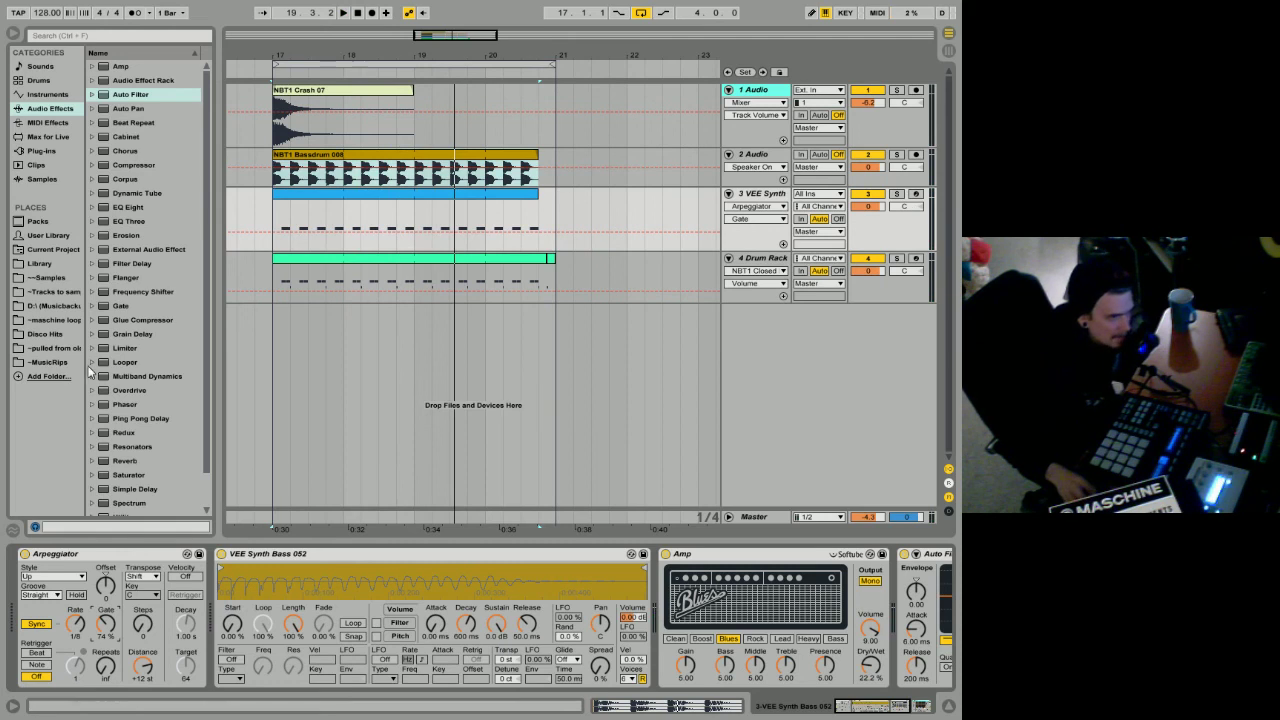
key(Return)
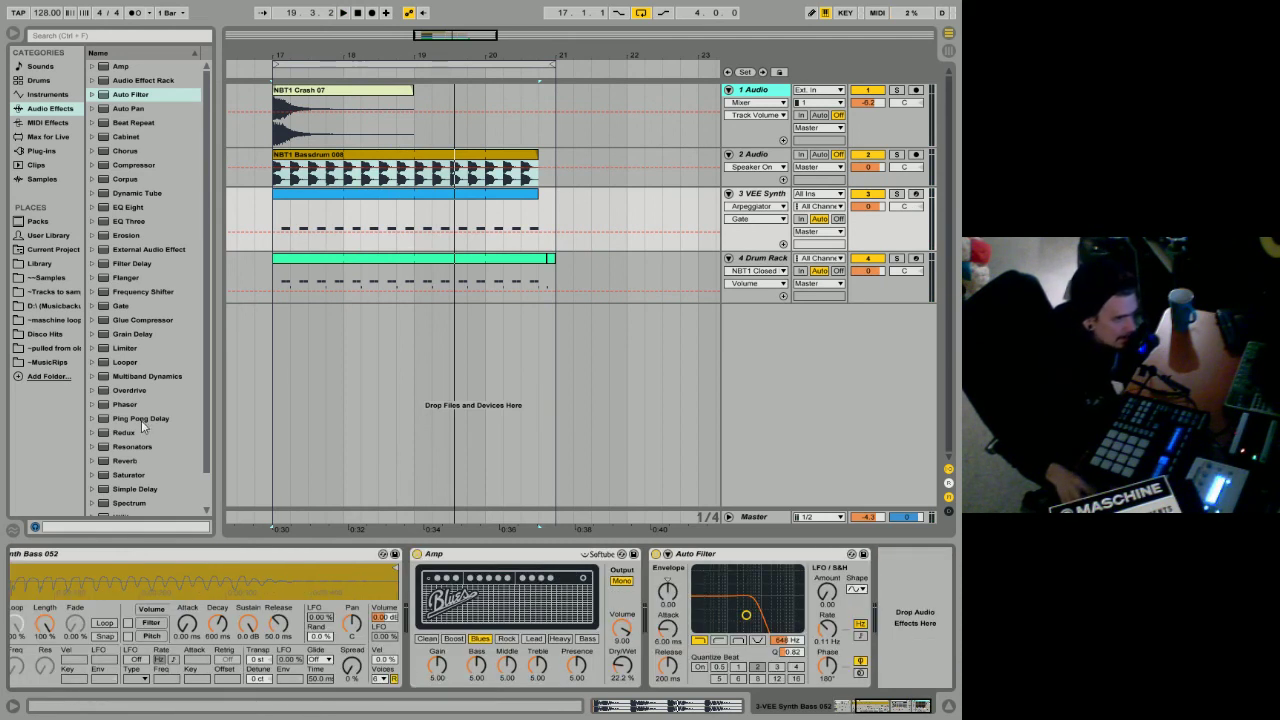
mouse_move(133, 461)
mouse_down()
mouse_move(852, 645)
mouse_move(896, 644)
mouse_move(938, 697)
mouse_up()
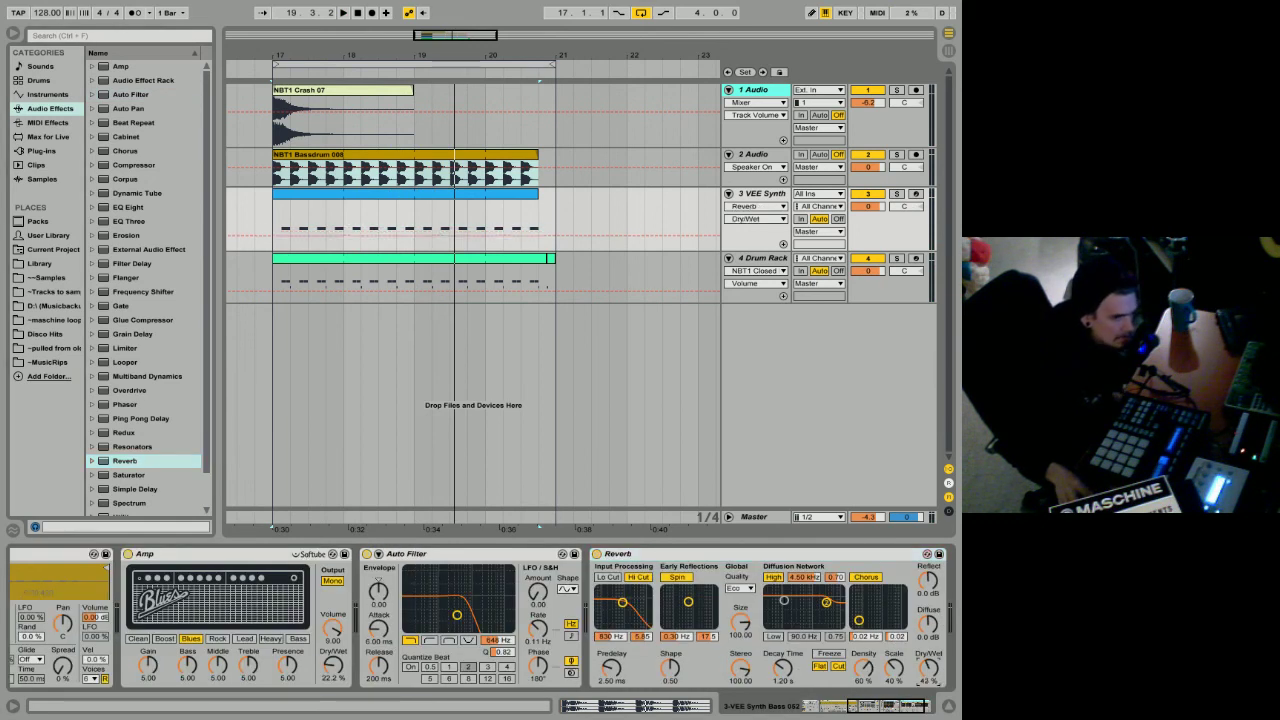
key(space)
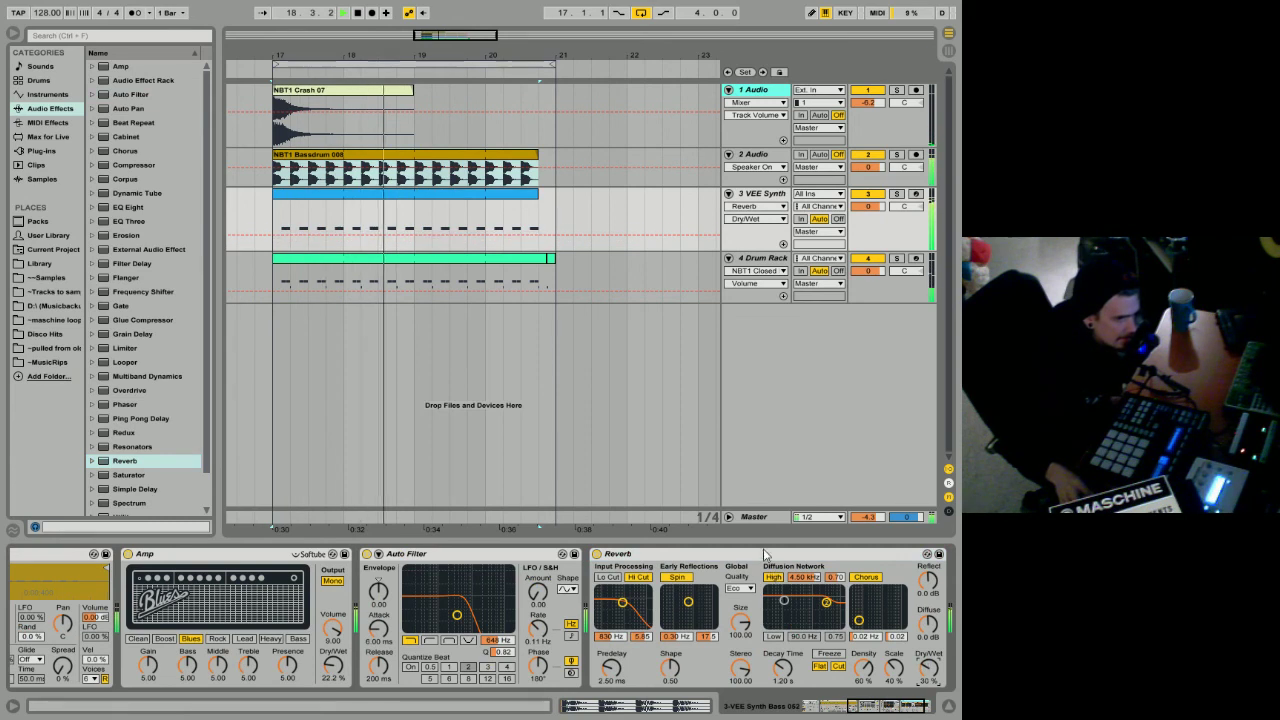
Step: Move the Reverb ahead of the Amp in the VEE Synth track's device chain and play the loop again
key(space)
drag(762, 553, 168, 578)
drag(640, 553, 168, 582)
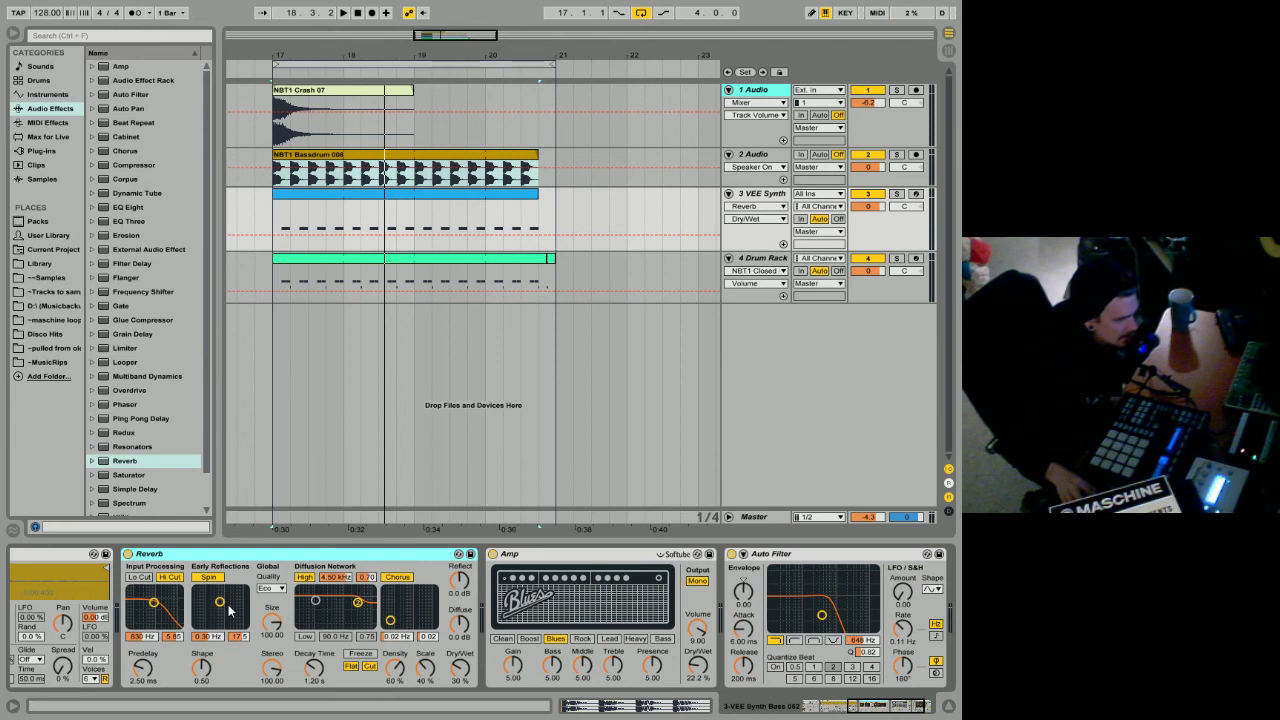
key(space)
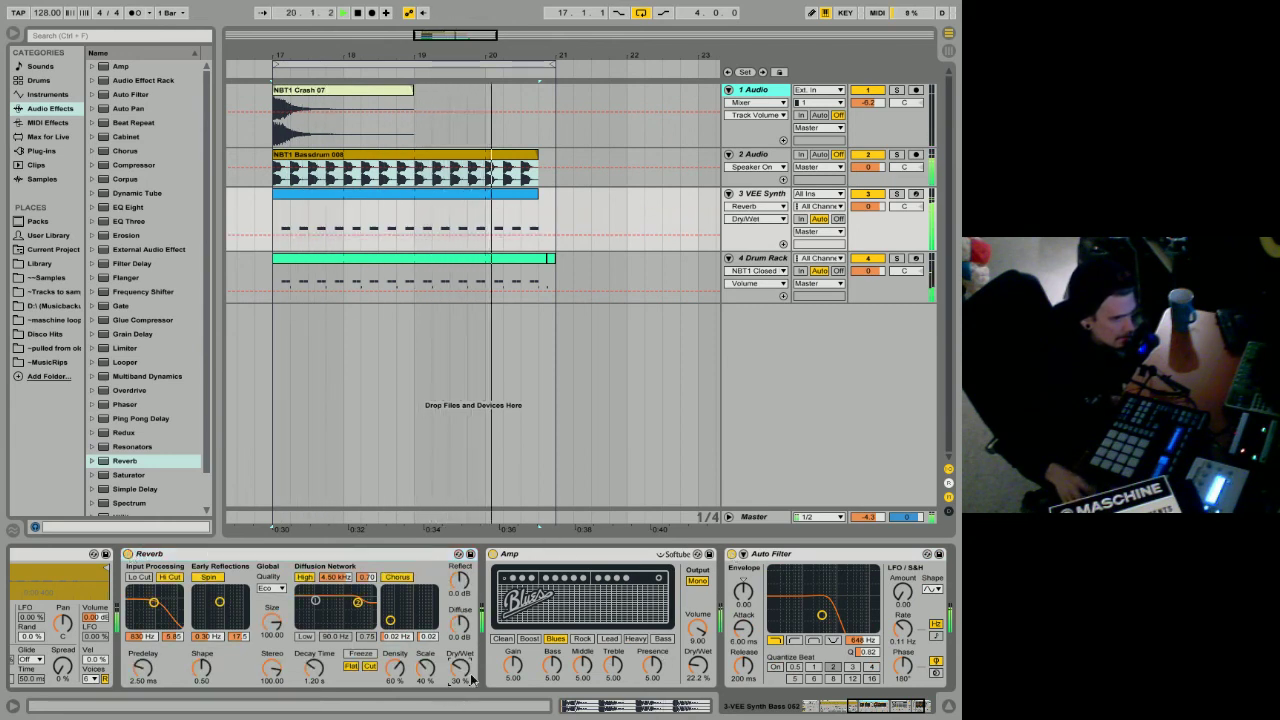
Step: Set the Reverb's Dry/Wet to 48 % and raise the Auto Filter's cutoff to about 1.57 kHz during playback
drag(468, 674, 468, 632)
click(860, 640)
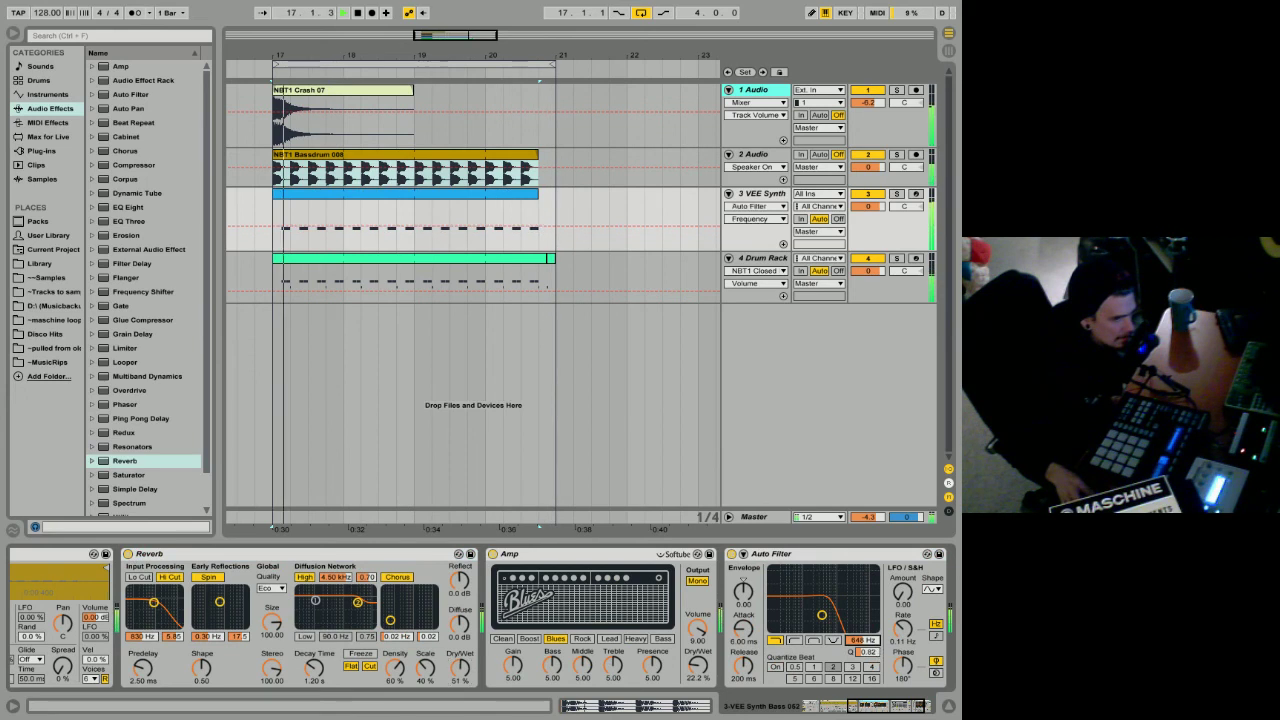
drag(460, 668, 460, 676)
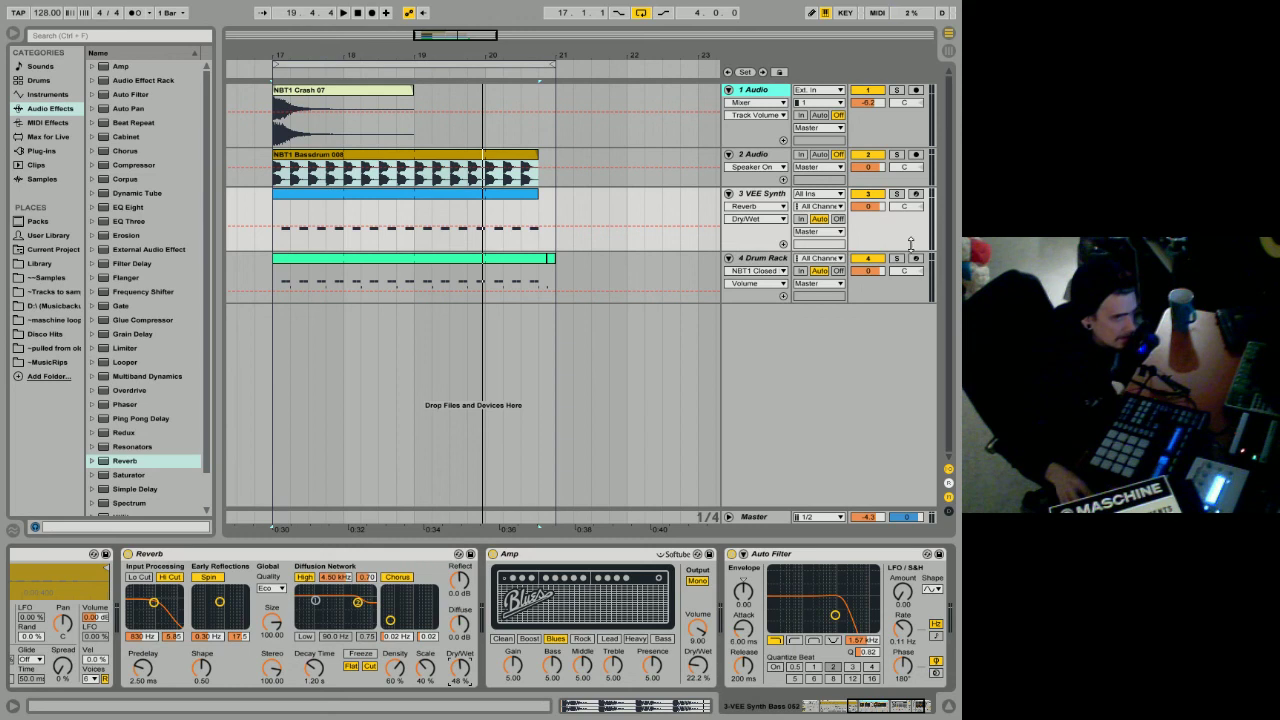
Step: Review the device chains and clips of the VEE Synth and Drum Rack tracks
click(763, 516)
click(763, 260)
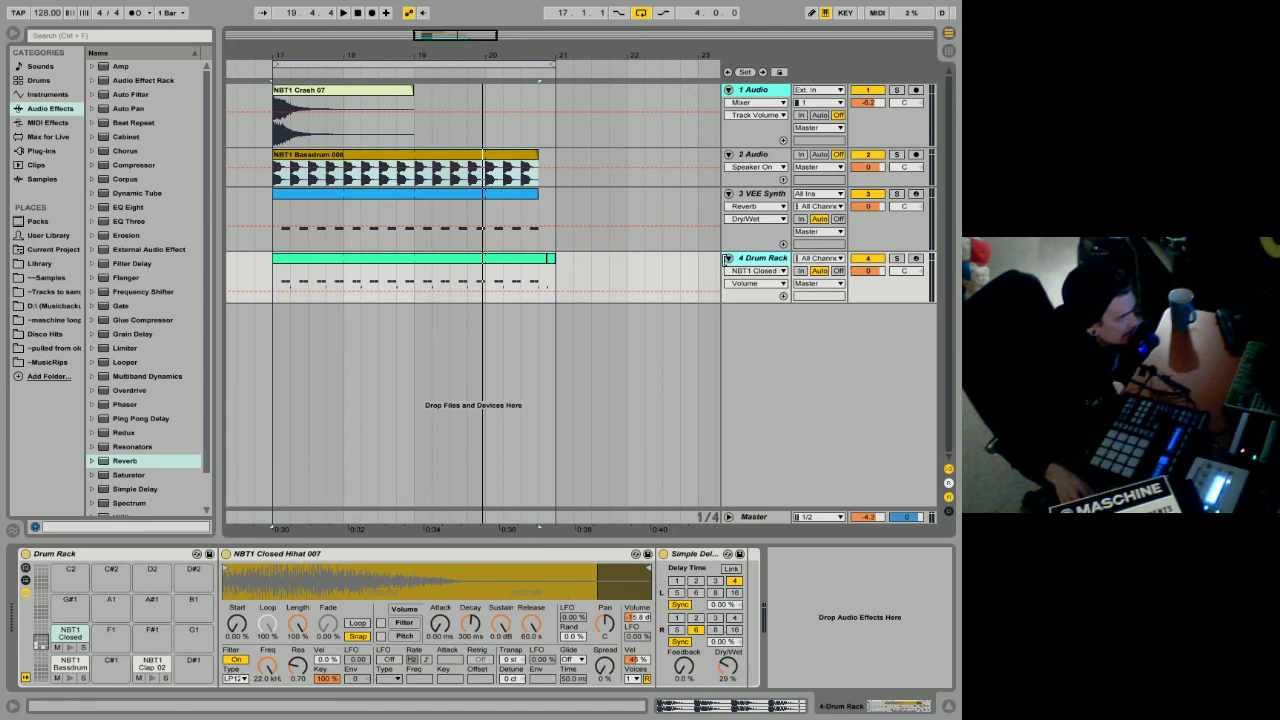
click(482, 194)
click(857, 712)
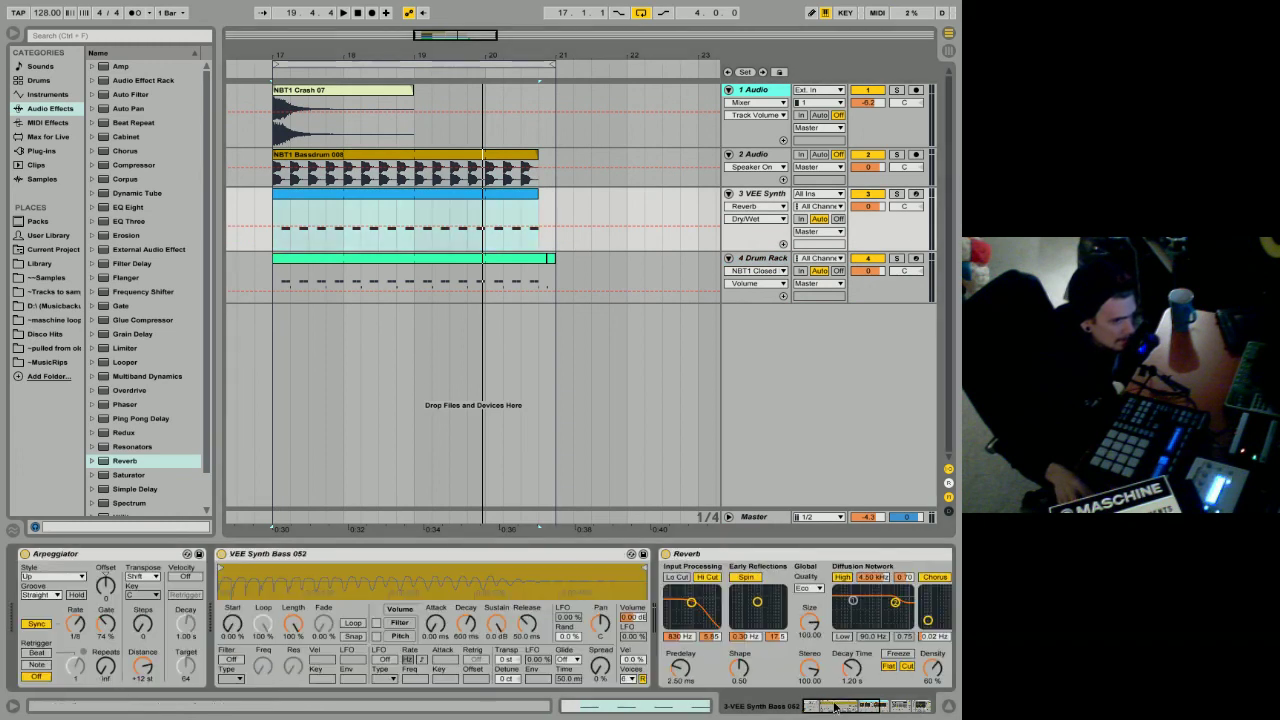
click(362, 198)
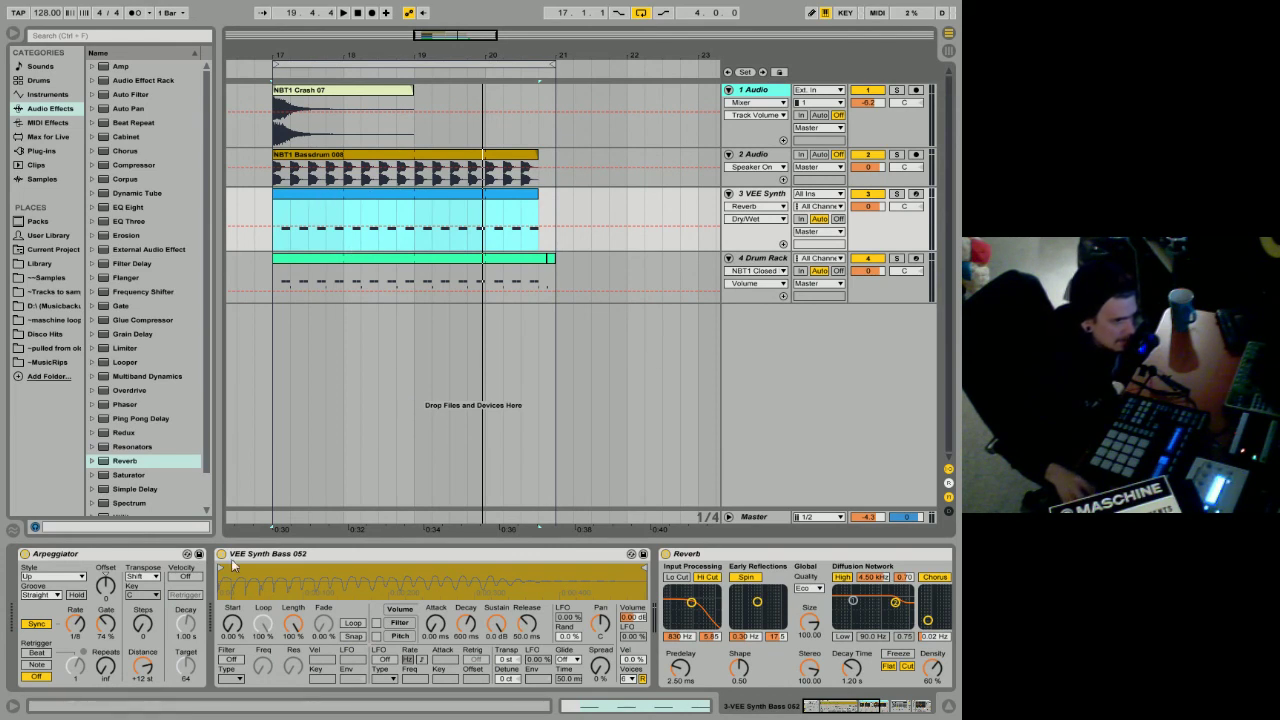
click(845, 292)
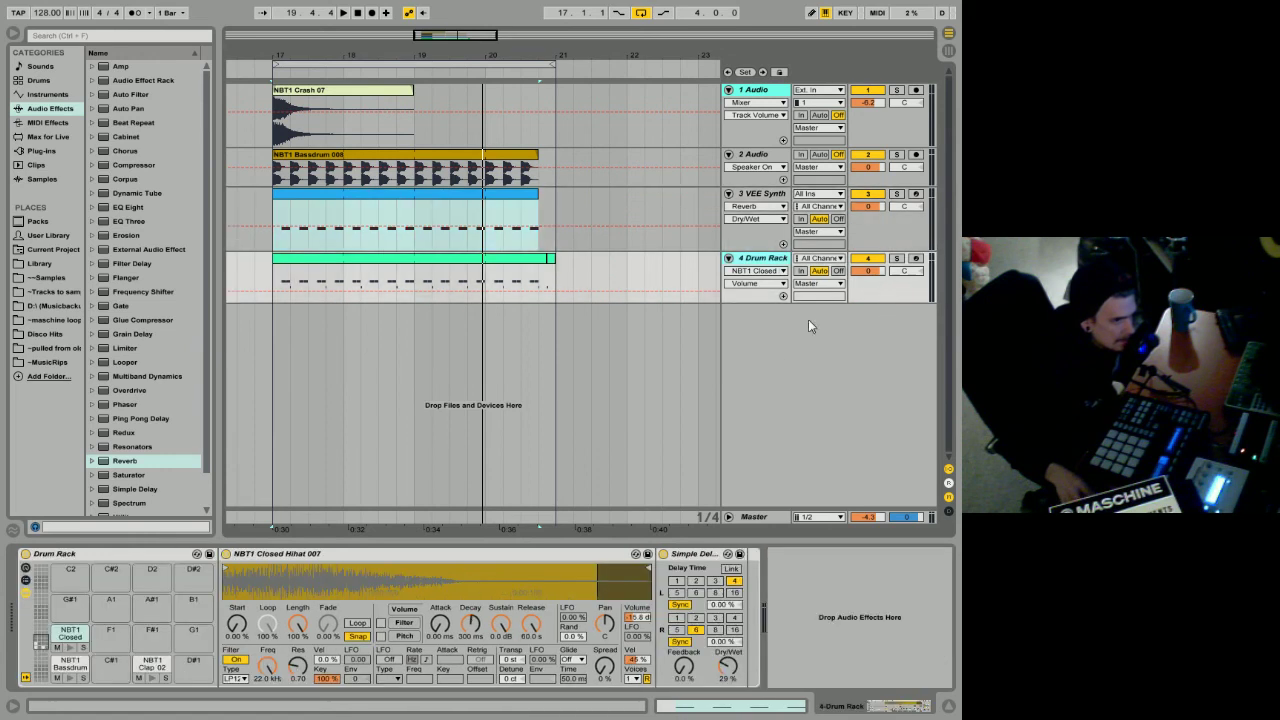
click(88, 554)
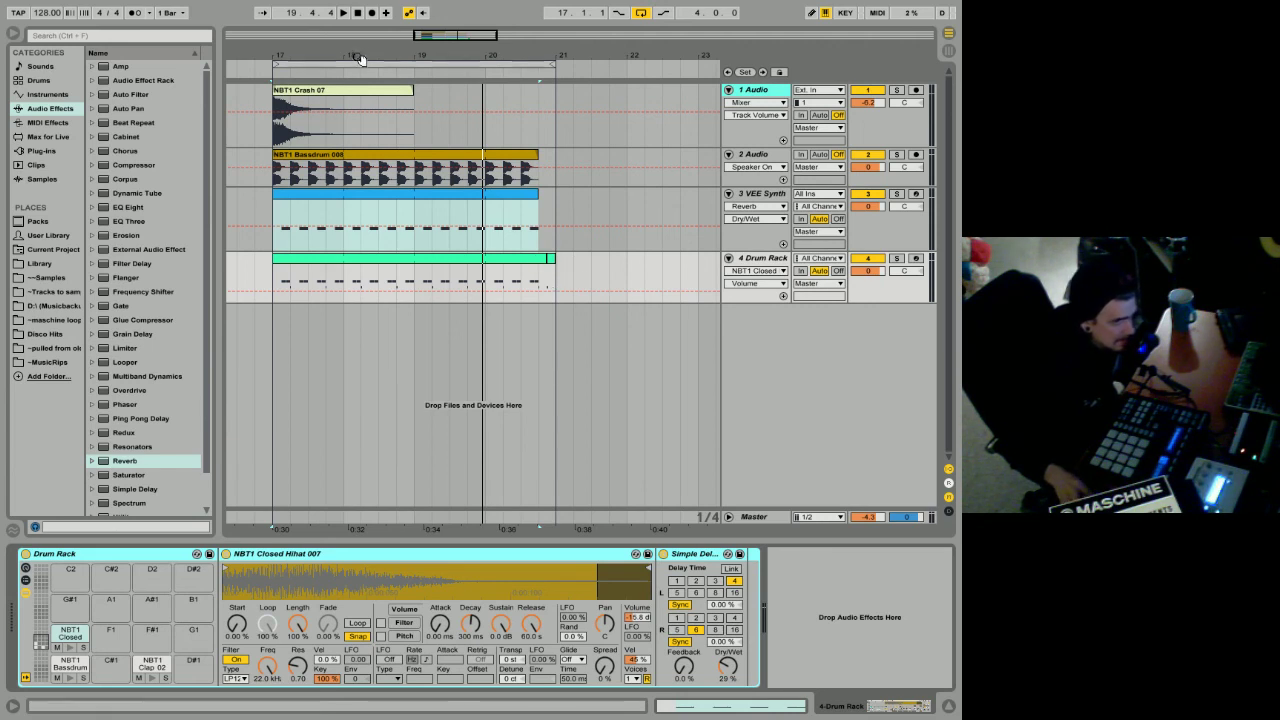
drag(360, 56, 400, 62)
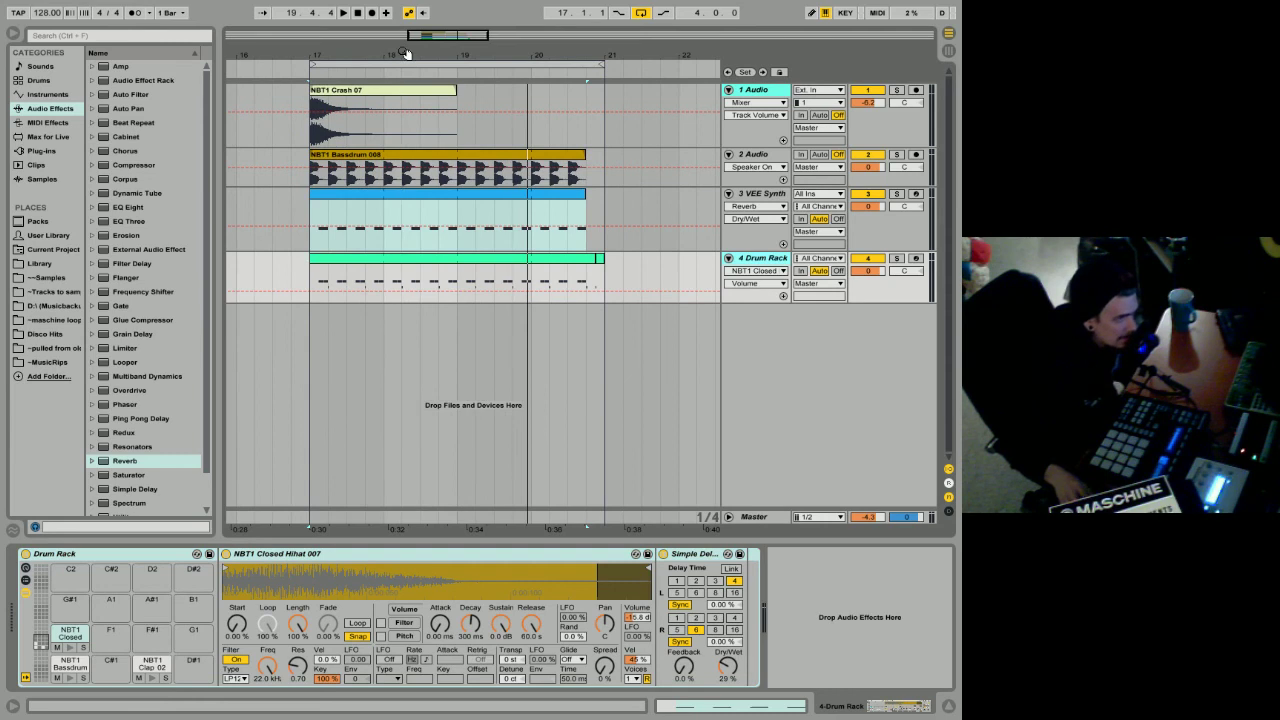